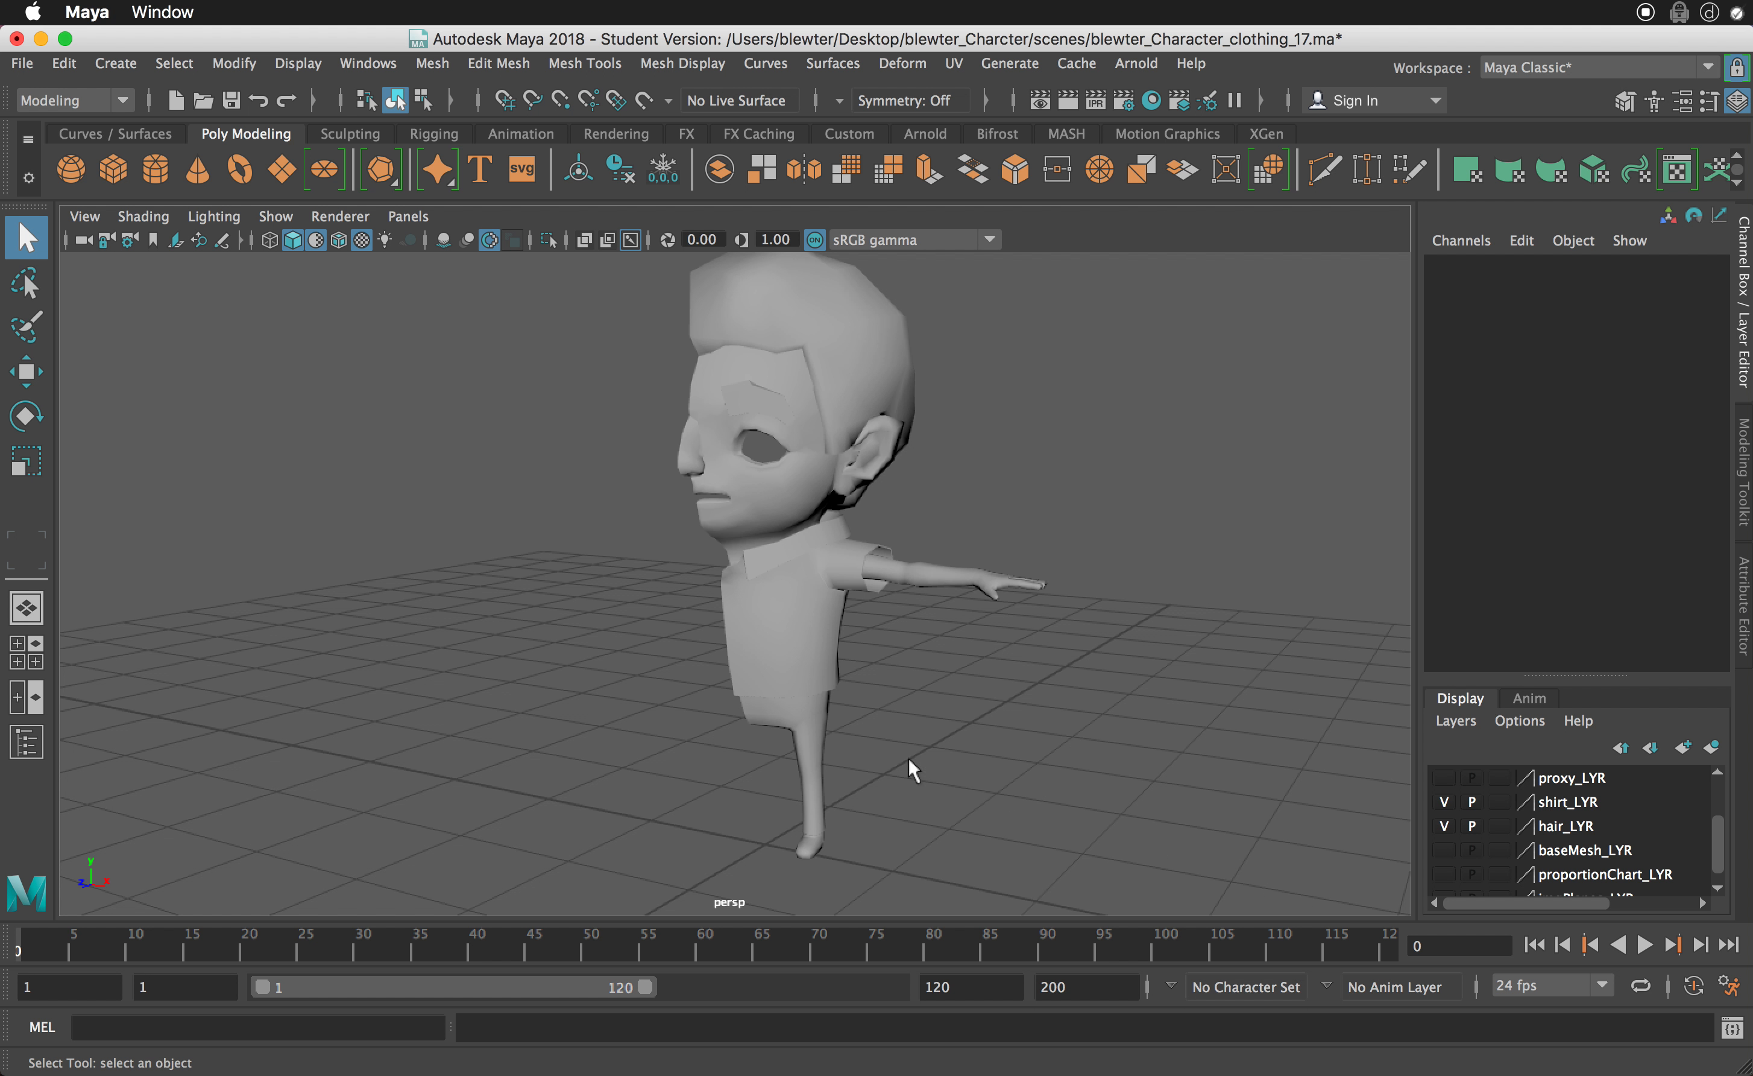
# - Hide the shirt_LYR and hair_LYR layers and select the half-body character mesh
pyautogui.click(1443, 802)
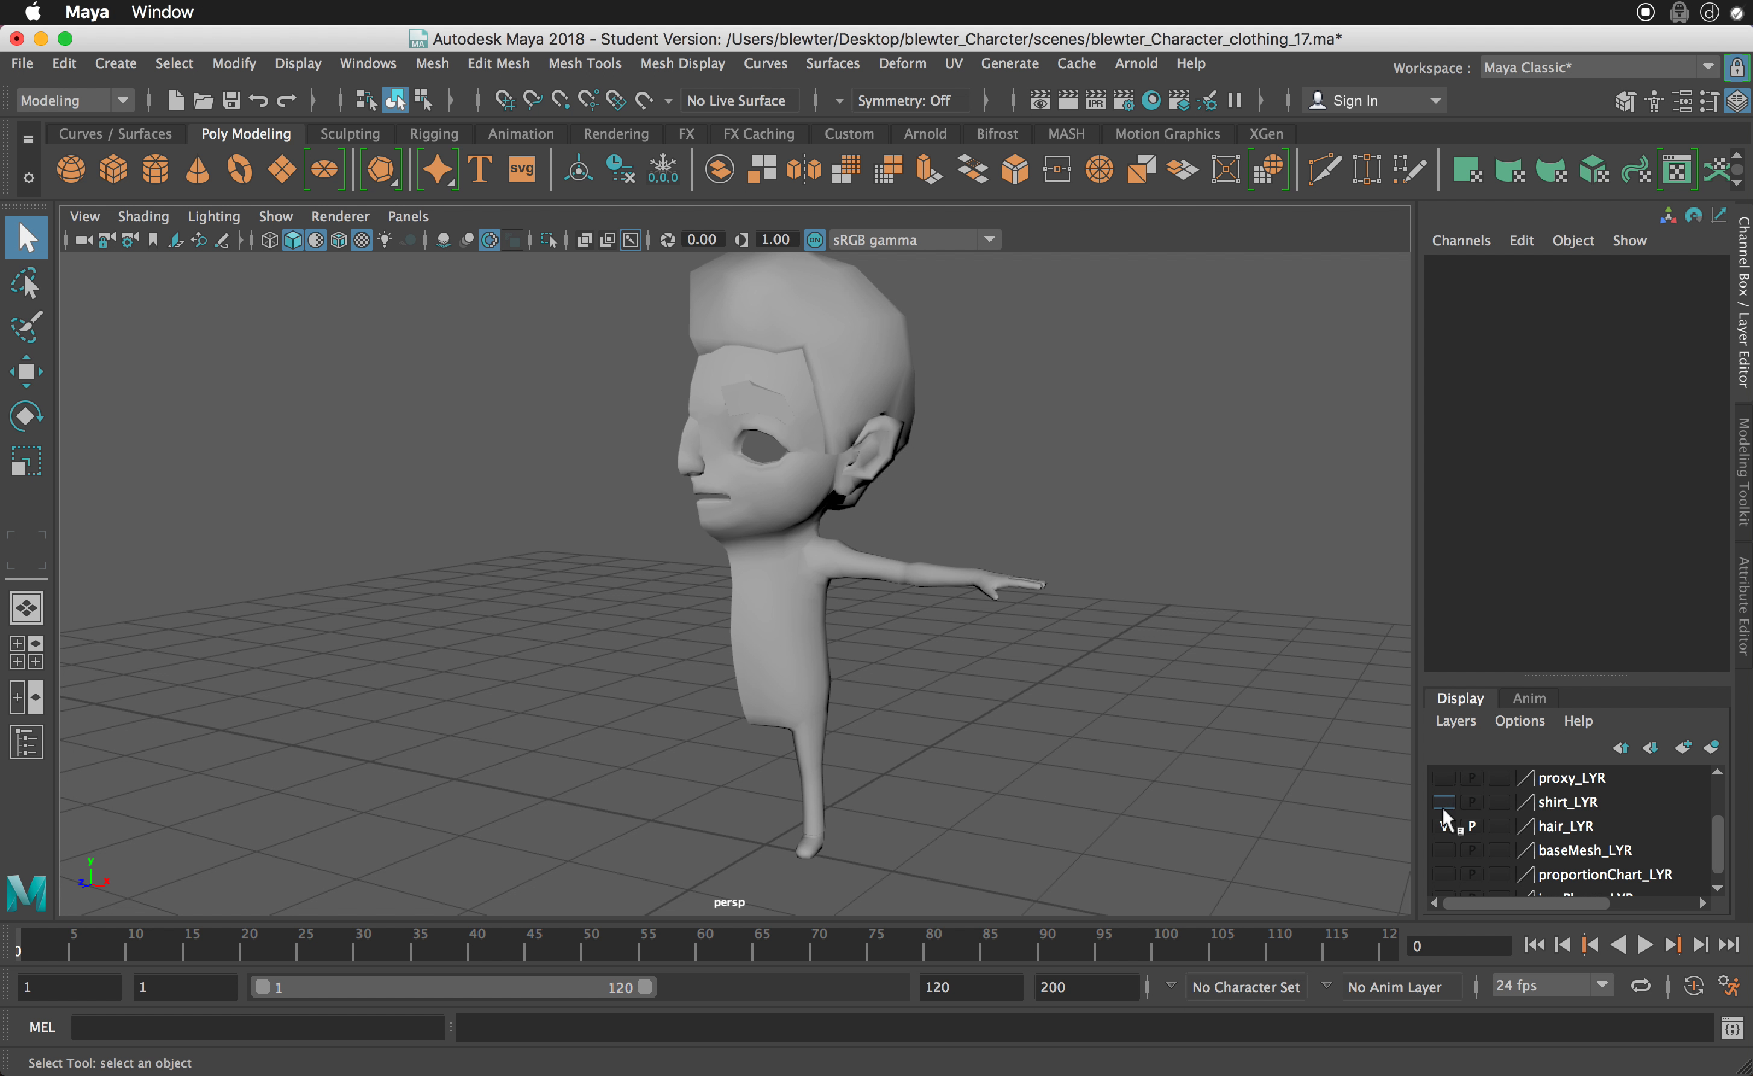
pyautogui.click(1444, 825)
pyautogui.keyDown('alt'); pyautogui.moveTo(849, 569); pyautogui.dragTo(959, 604); pyautogui.keyUp('alt')
pyautogui.click(870, 554)
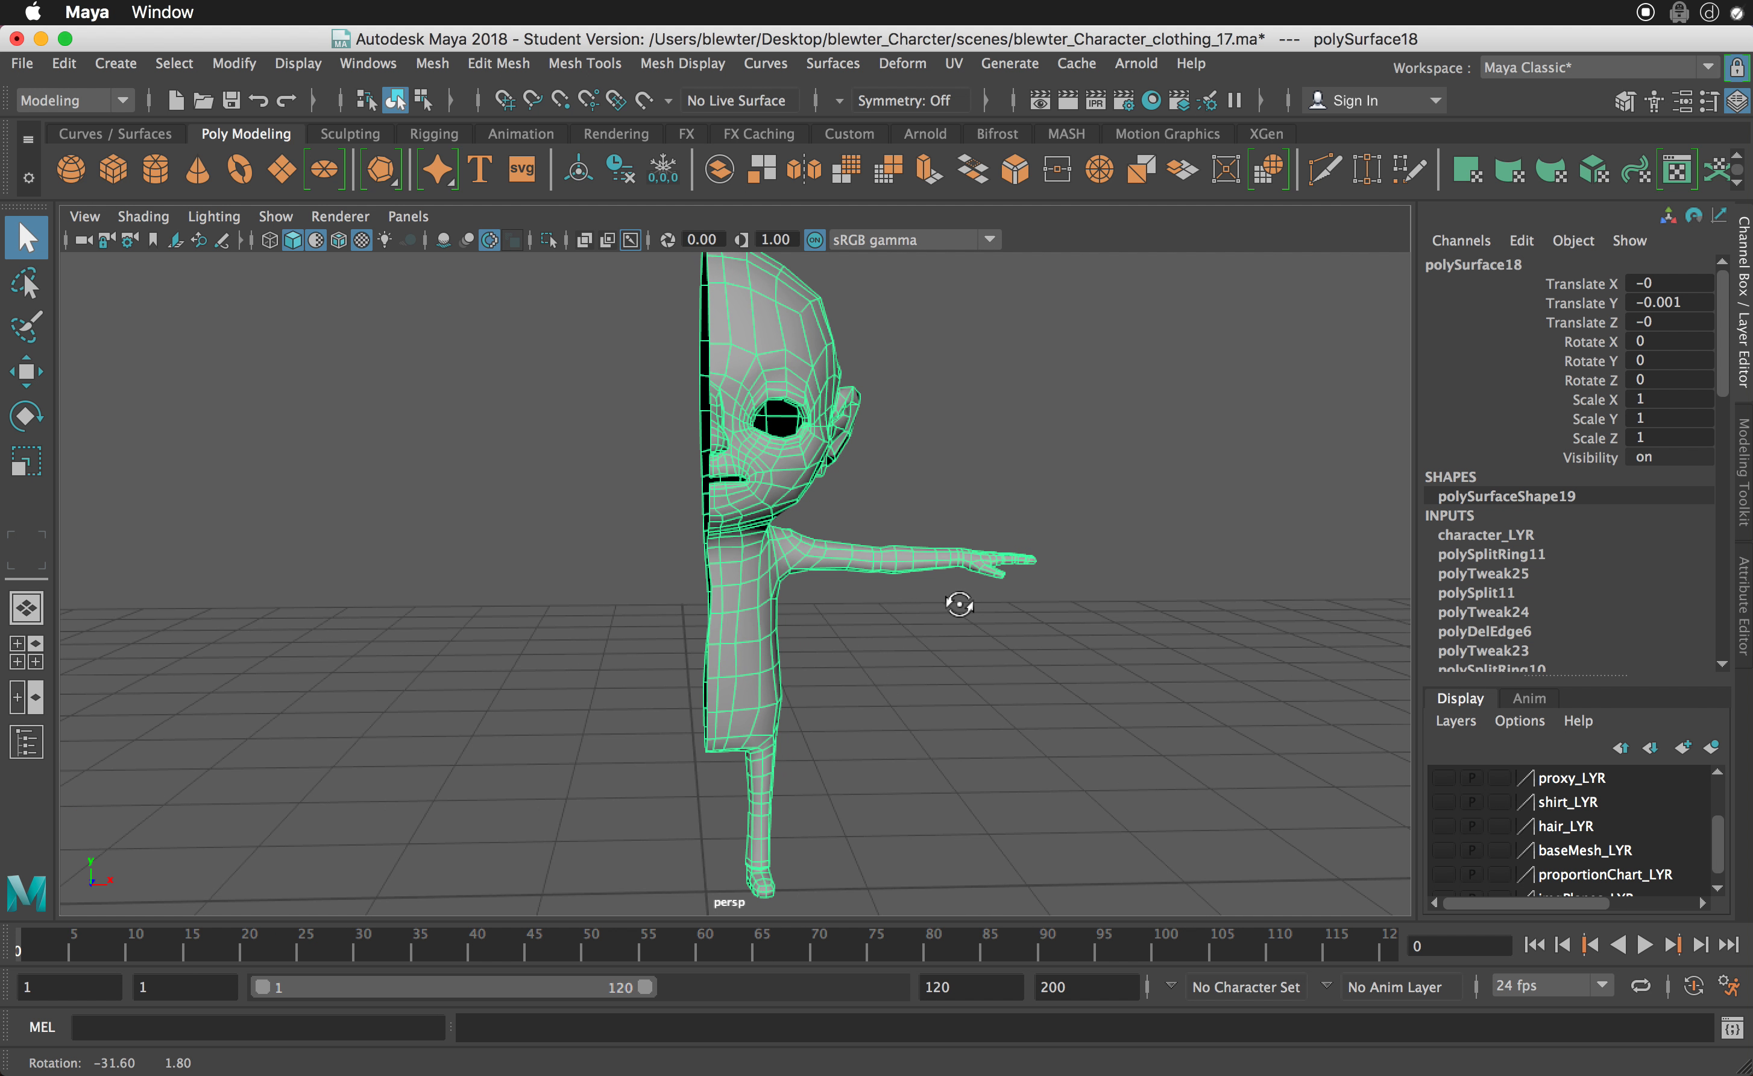
pyautogui.keyDown('alt'); pyautogui.moveTo(955, 611); pyautogui.dragTo(1017, 604, button='middle'); pyautogui.keyUp('alt')
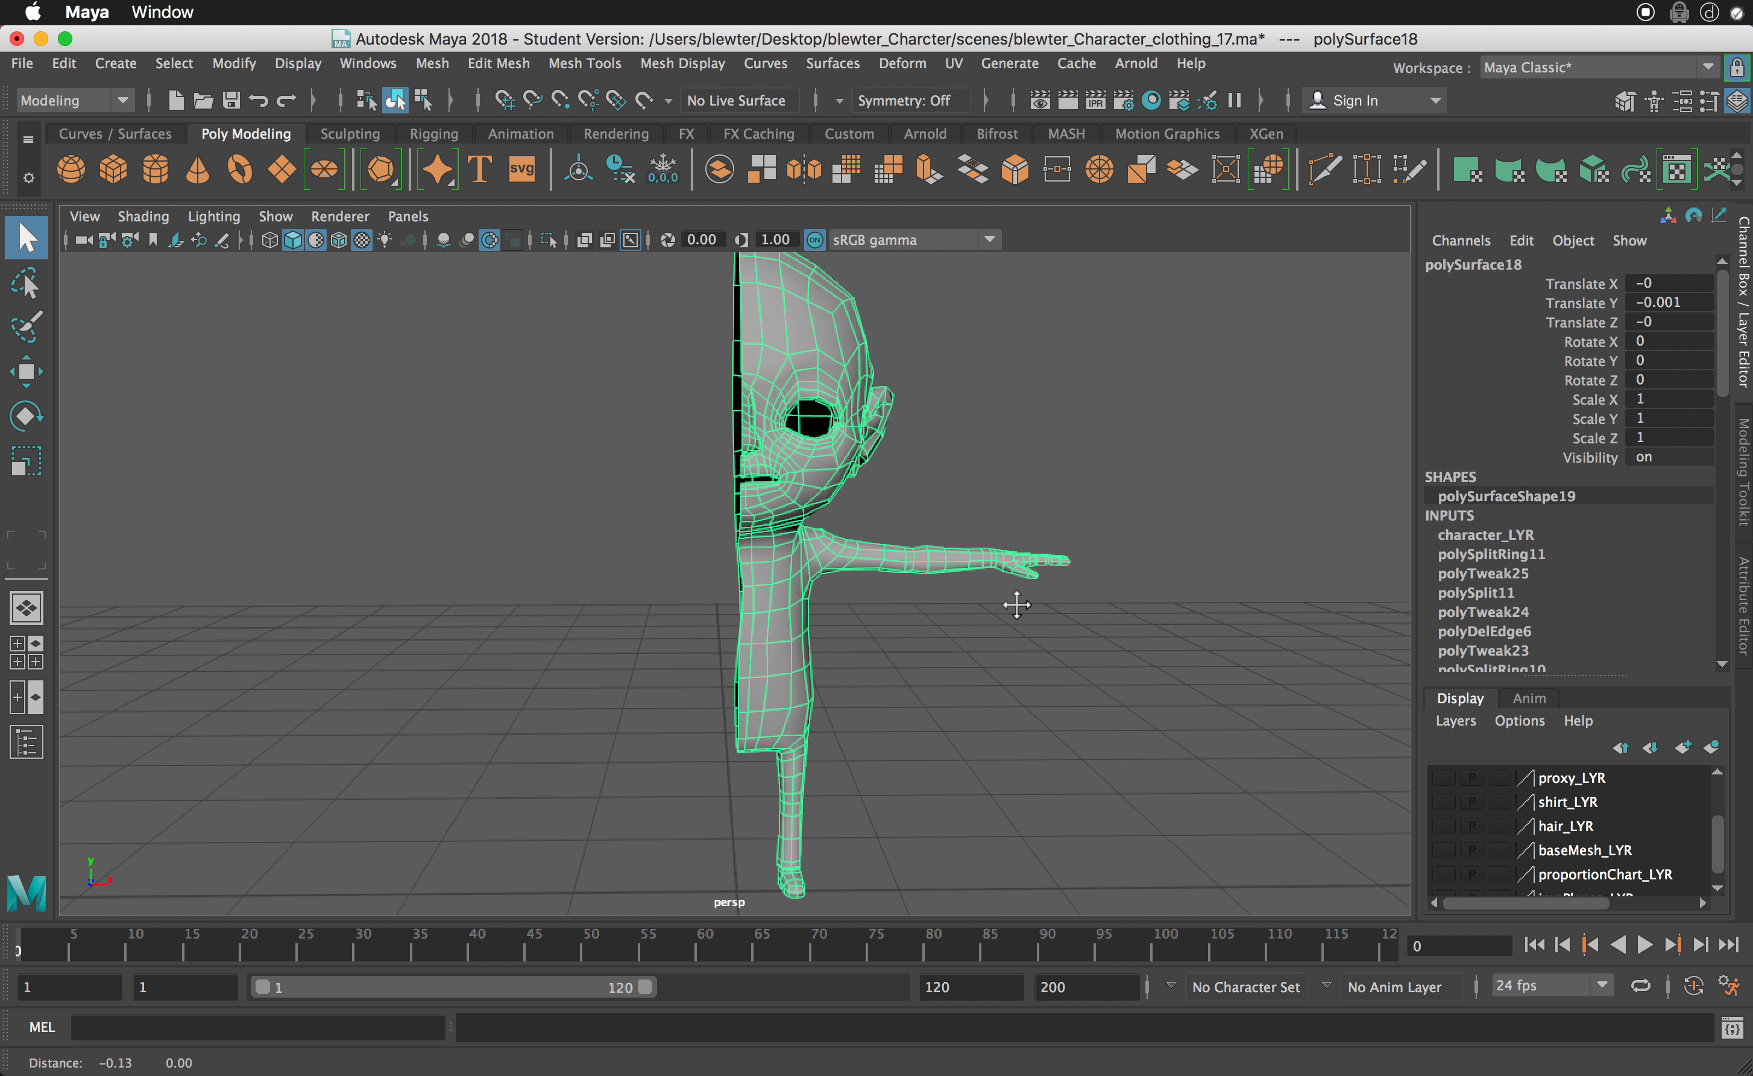
pyautogui.keyDown('alt'); pyautogui.moveTo(1011, 605); pyautogui.dragTo(1010, 604); pyautogui.keyUp('alt')
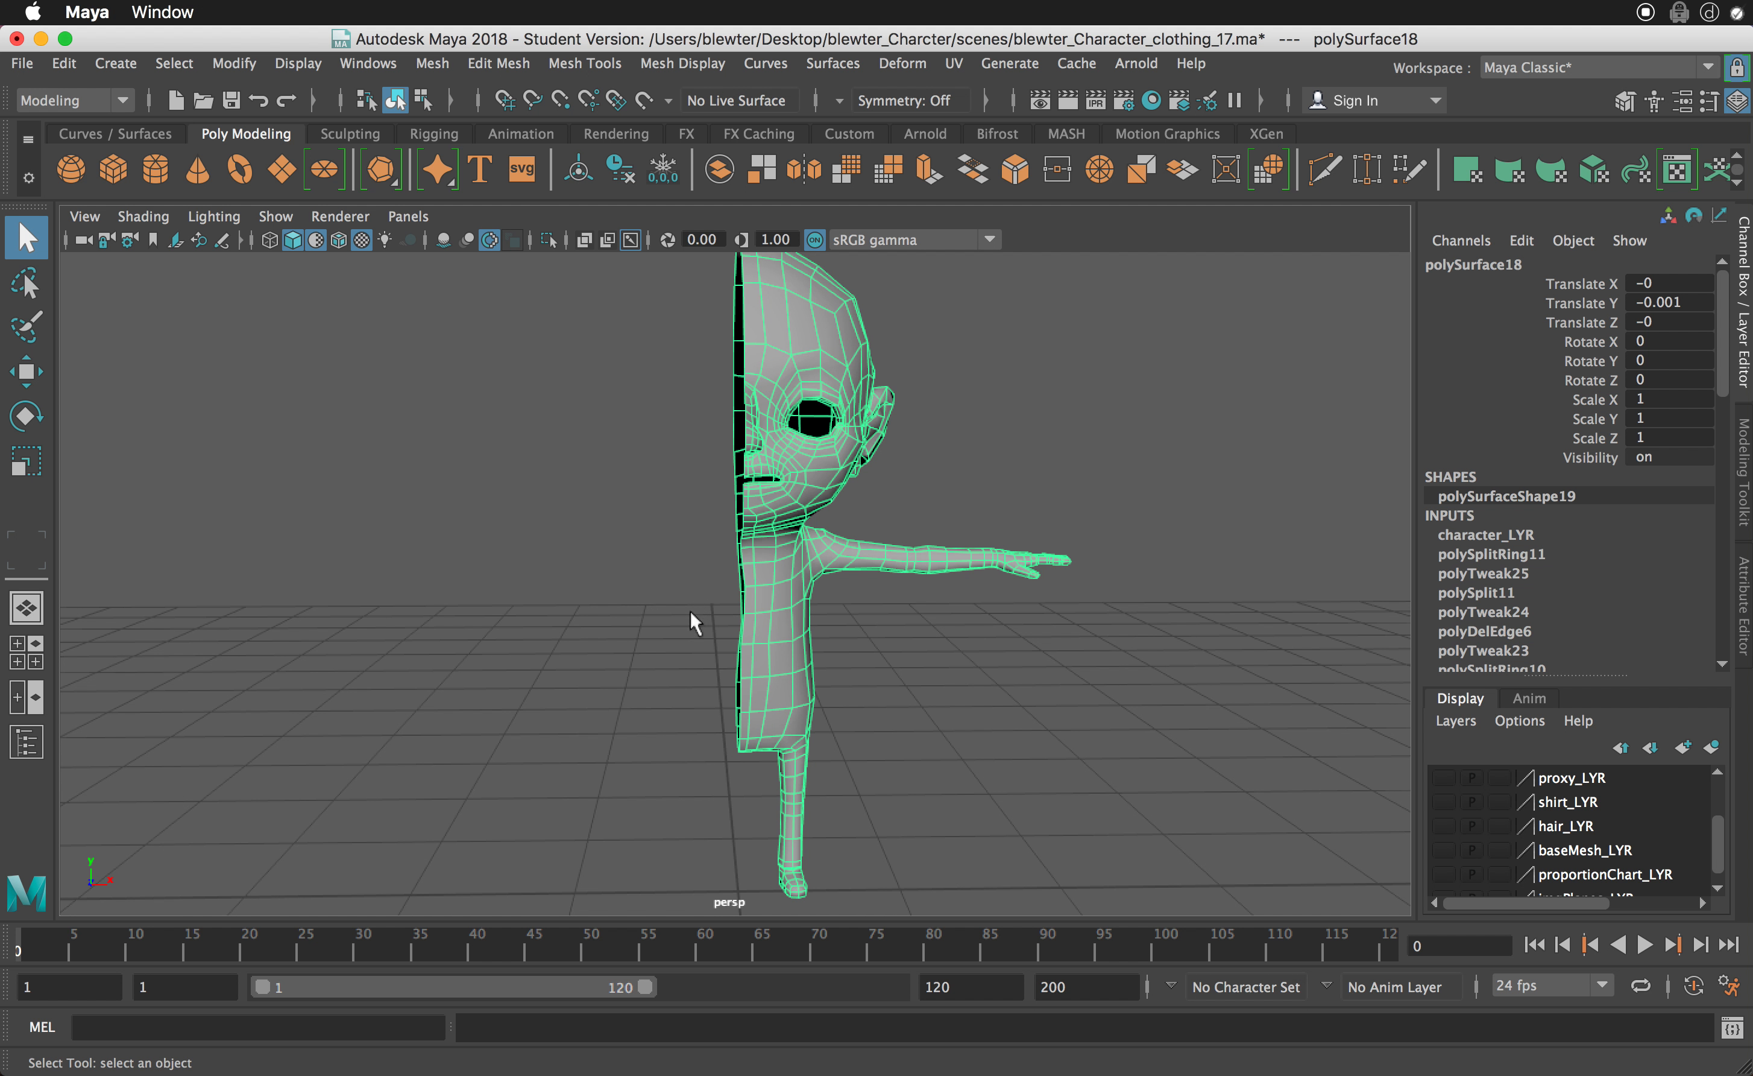
# - Select the open border edge loop along the character's centre line, with soft selection turned off
pyautogui.moveTo(743, 345); pyautogui.dragTo(744, 270, button='right')
pyautogui.click(743, 325)
pyautogui.doubleClick(743, 325)
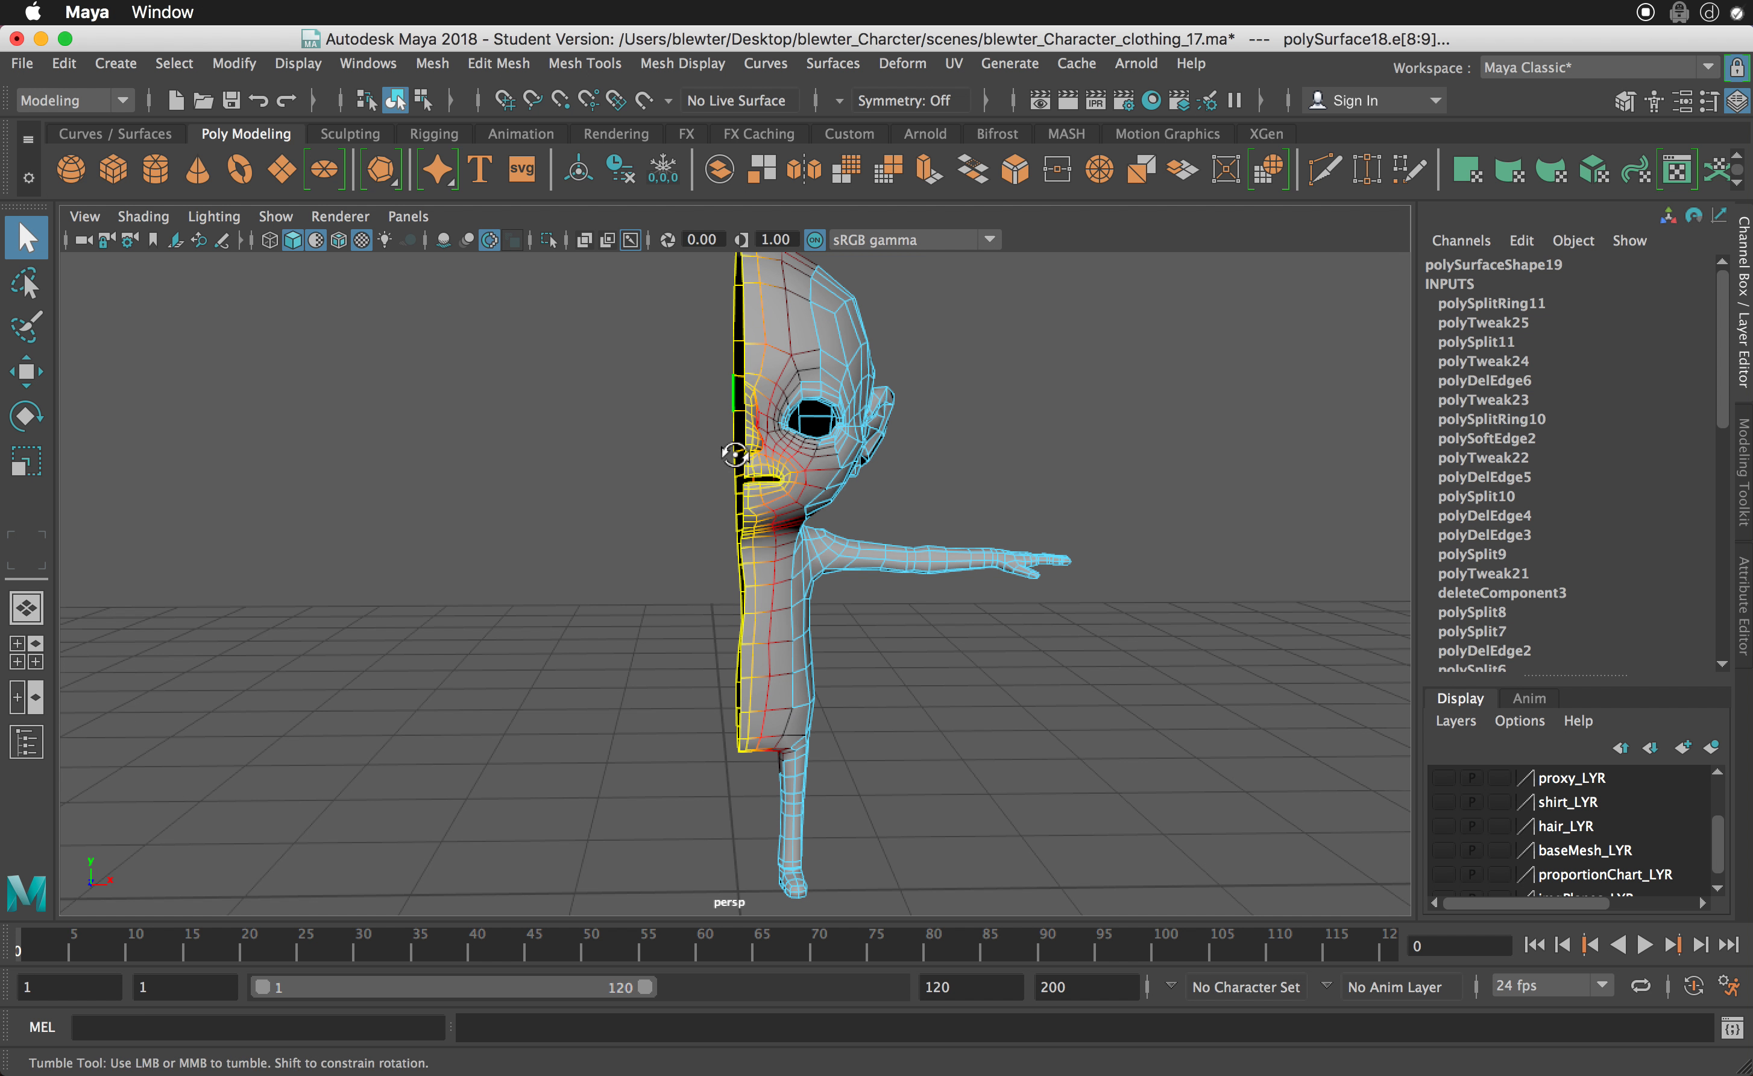
pyautogui.keyDown('alt'); pyautogui.moveTo(736, 455); pyautogui.dragTo(742, 534); pyautogui.keyUp('alt')
pyautogui.press('b')
pyautogui.keyDown('alt'); pyautogui.moveTo(769, 513); pyautogui.dragTo(908, 563, button='right'); pyautogui.keyUp('alt')
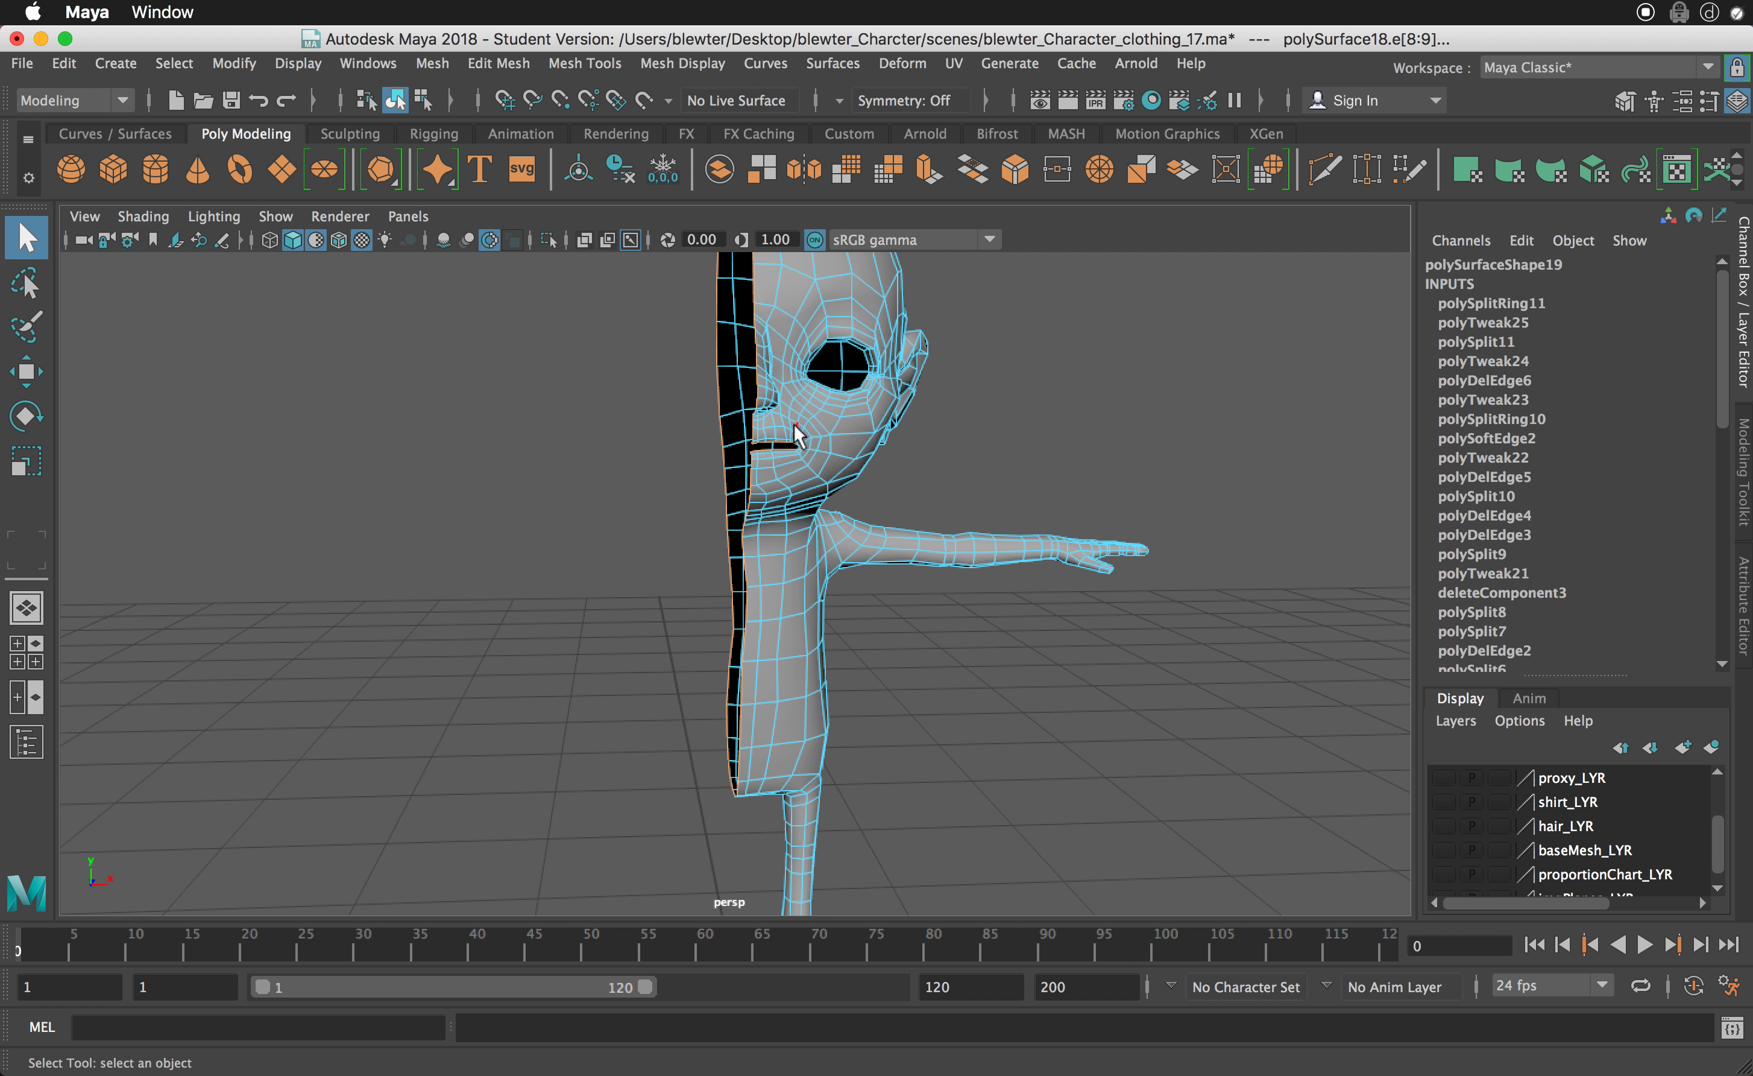
pyautogui.keyDown('alt'); pyautogui.moveTo(776, 449); pyautogui.dragTo(769, 453); pyautogui.keyUp('alt')
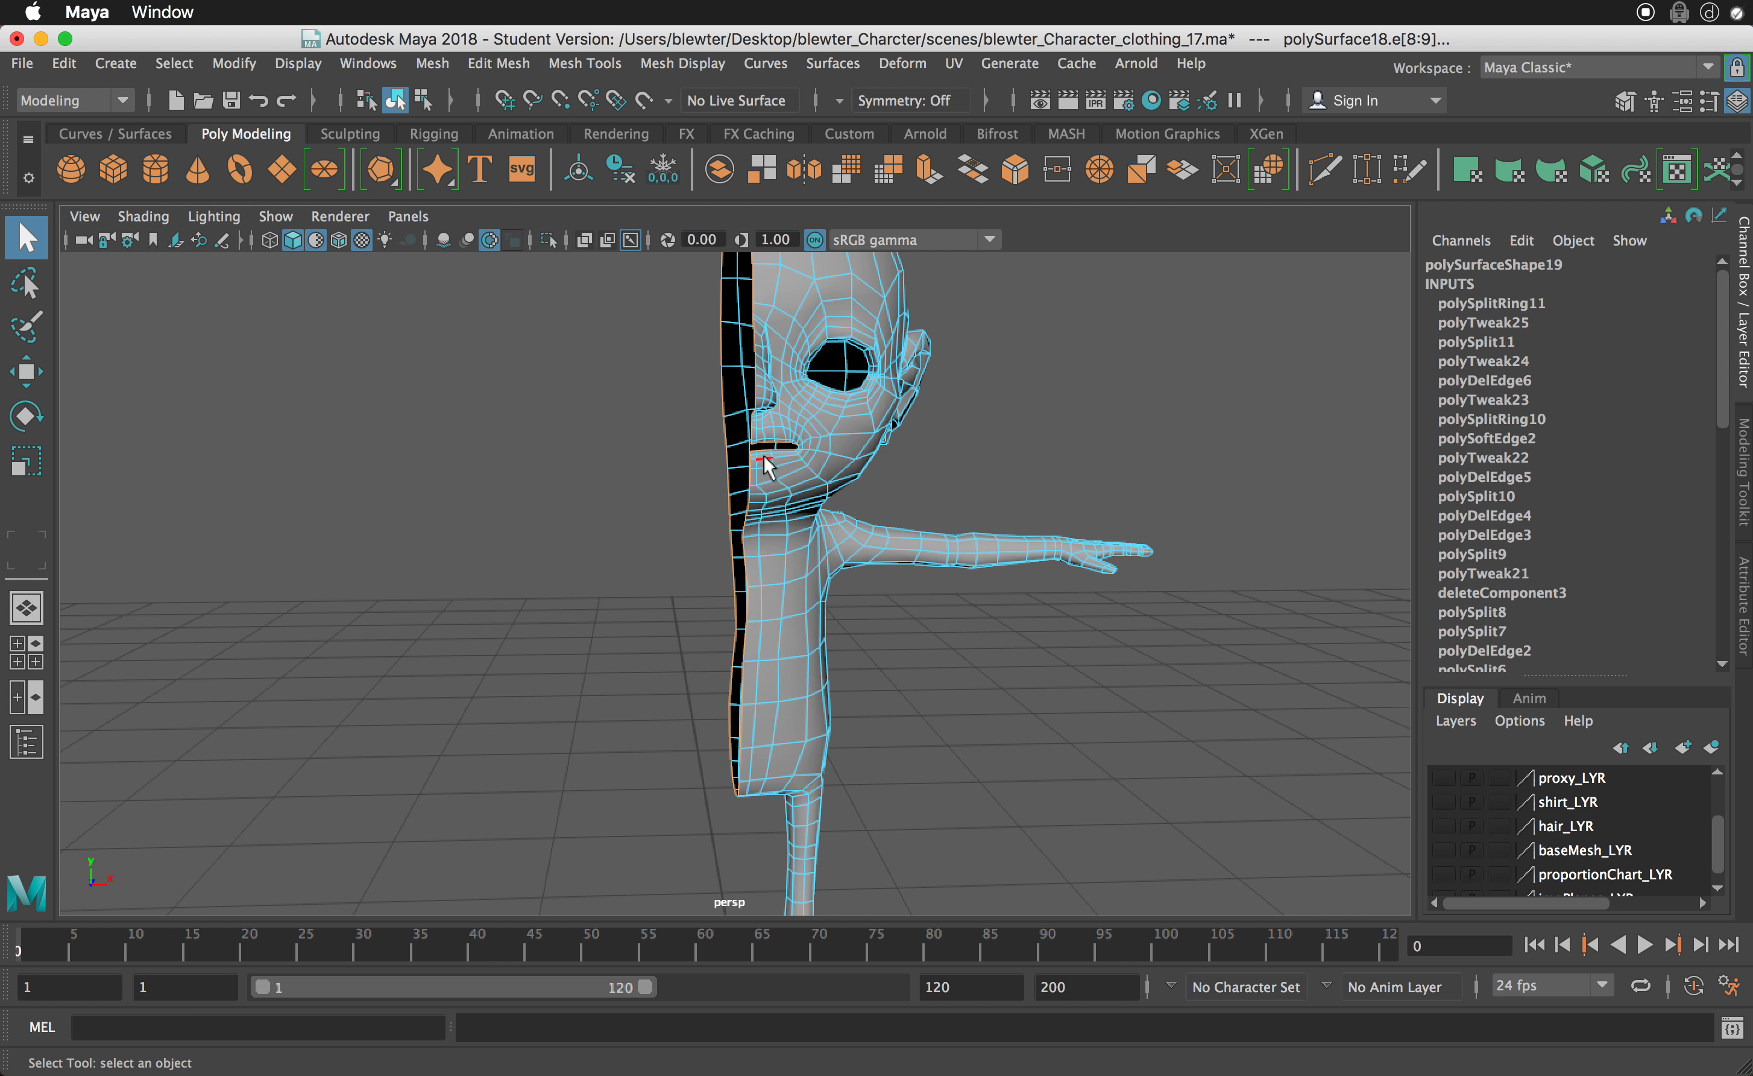
pyautogui.keyDown('alt'); pyautogui.moveTo(764, 456); pyautogui.dragTo(775, 488, button='middle'); pyautogui.keyUp('alt')
pyautogui.keyDown('alt'); pyautogui.moveTo(806, 533); pyautogui.dragTo(943, 605, button='right'); pyautogui.keyUp('alt')
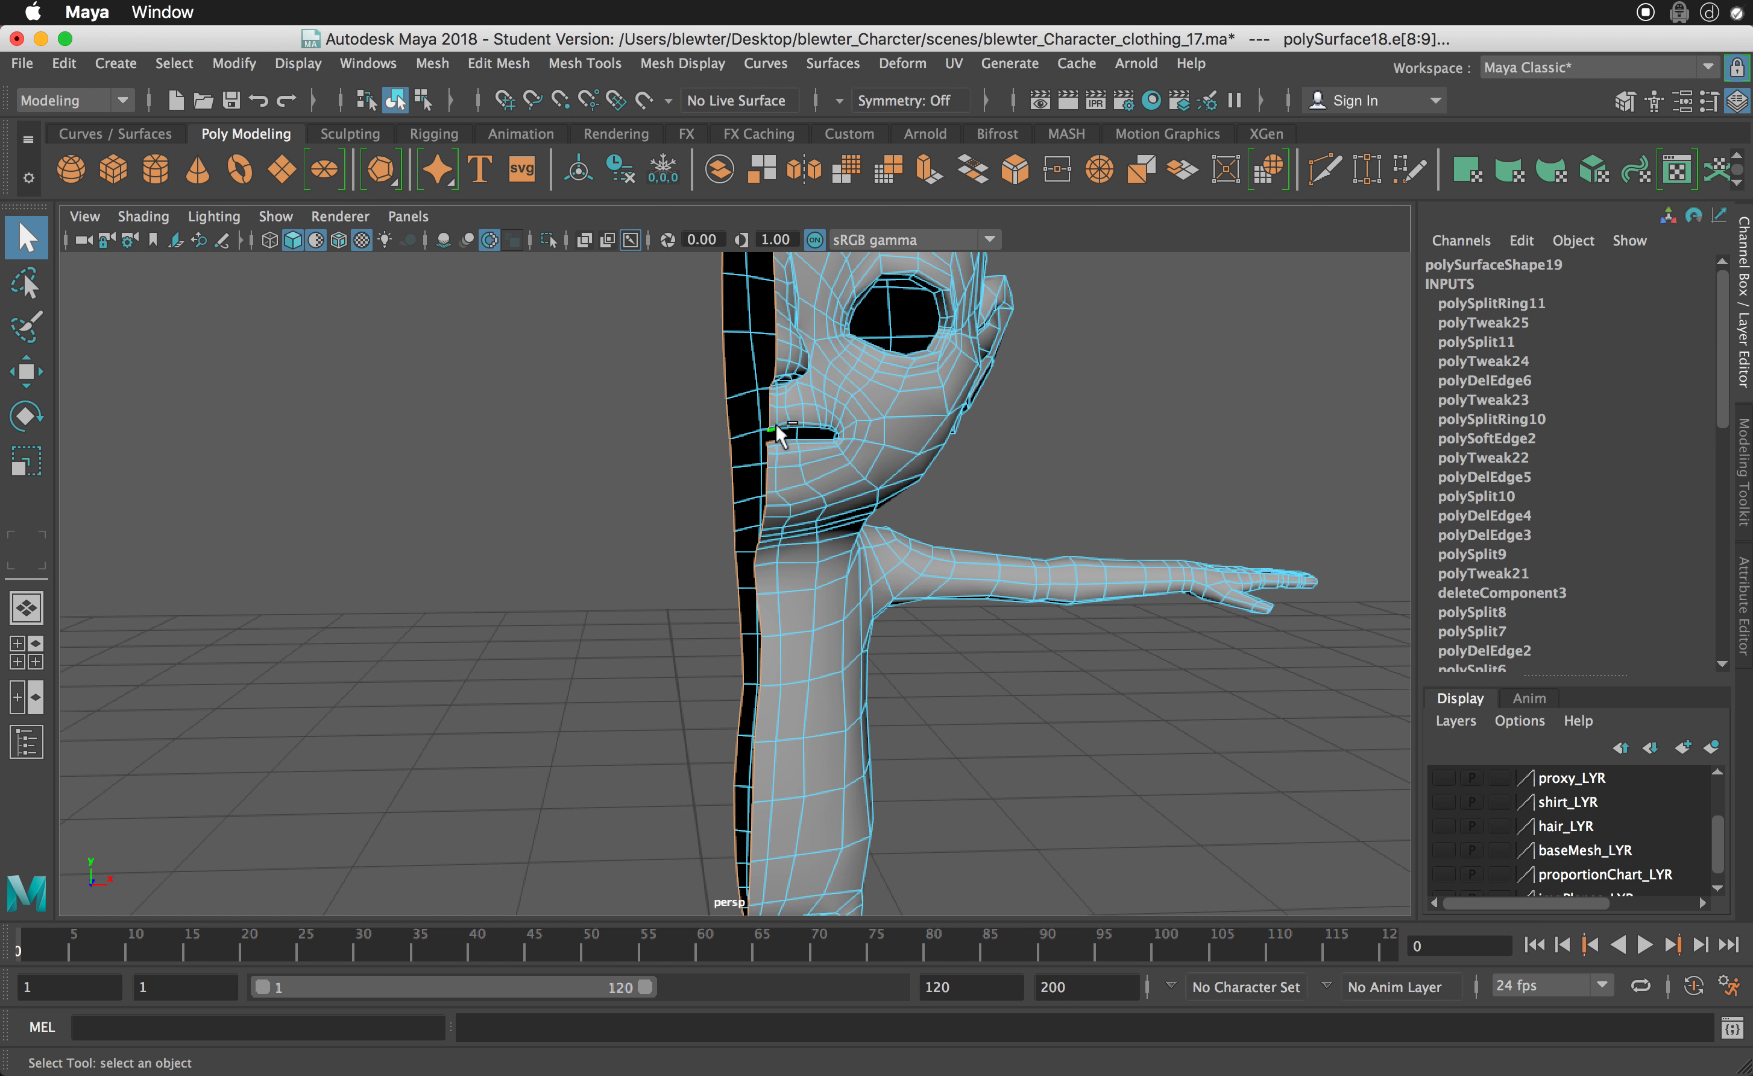
pyautogui.moveTo(802, 468)
pyautogui.keyDown('alt'); pyautogui.mouseDown()
pyautogui.moveTo(822, 478)
pyautogui.moveTo(789, 478)
pyautogui.mouseUp(); pyautogui.keyUp('alt')
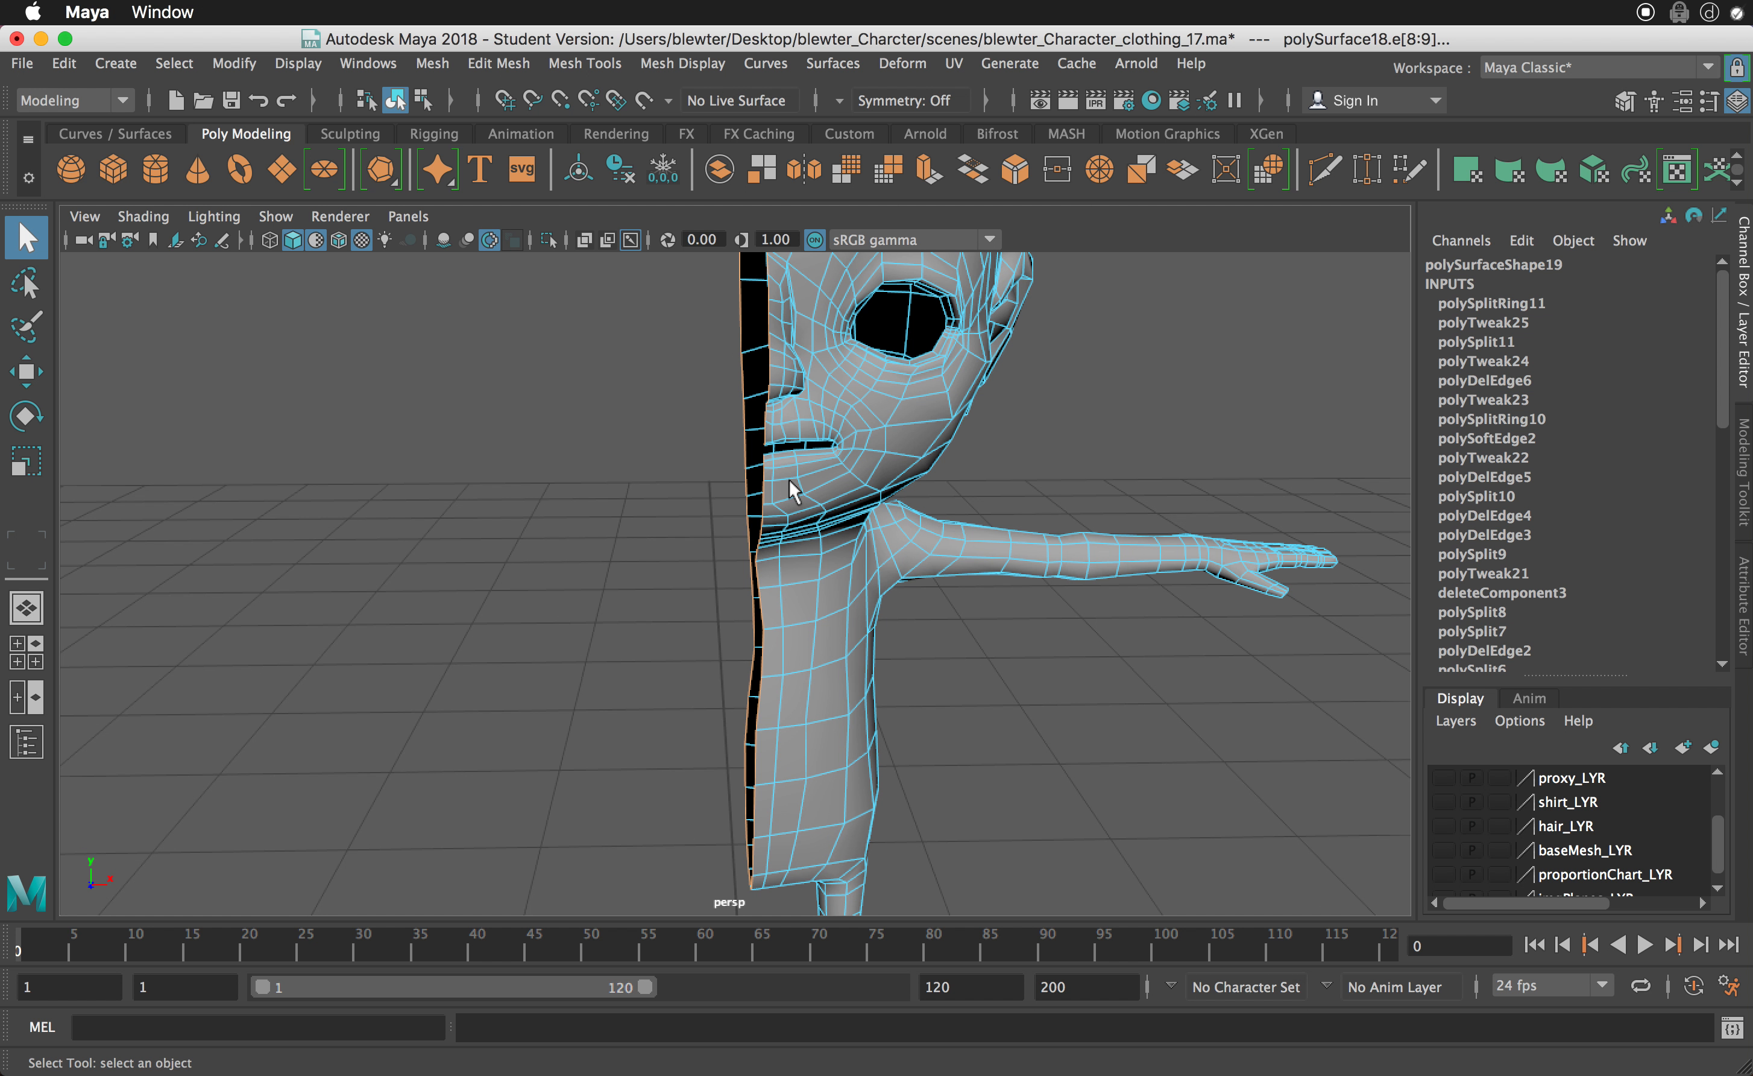
# - Check the Move tool's snap settings and examine the selected centre-line edges of the half body
pyautogui.press('w')
pyautogui.moveTo(972, 451); pyautogui.dragTo(647, 489)
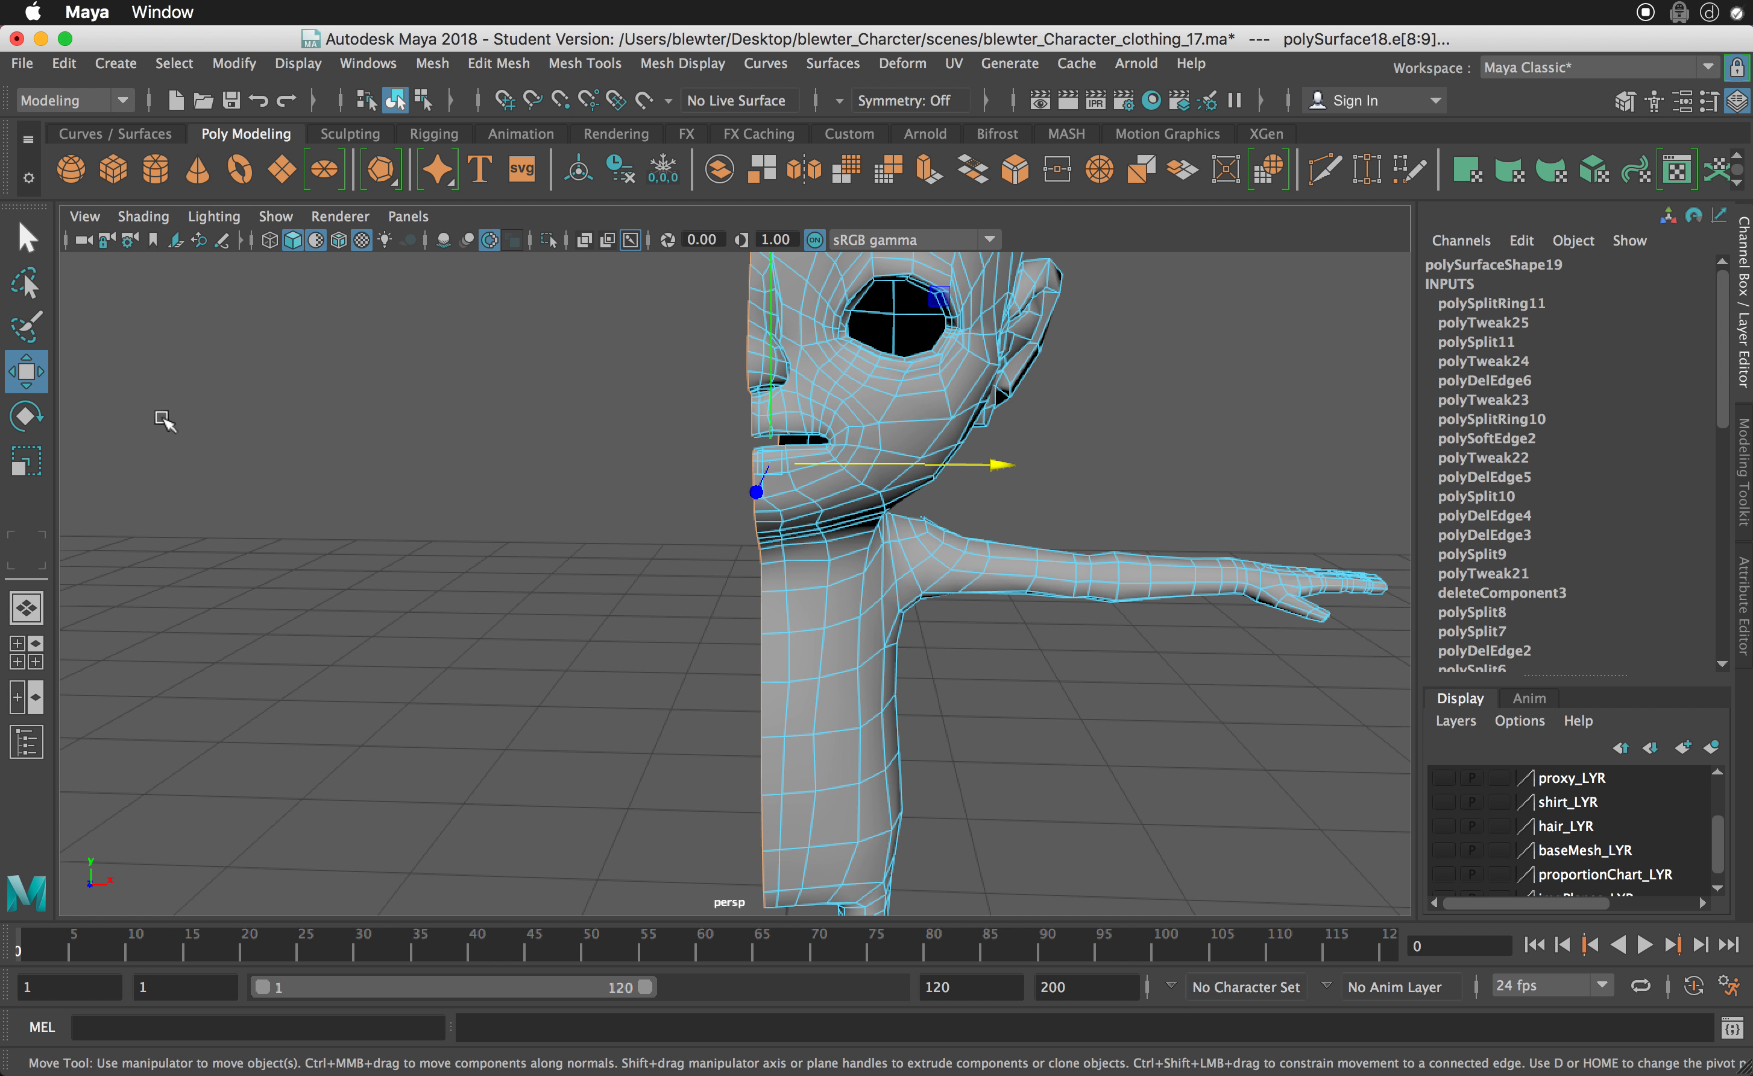
pyautogui.doubleClick(27, 372)
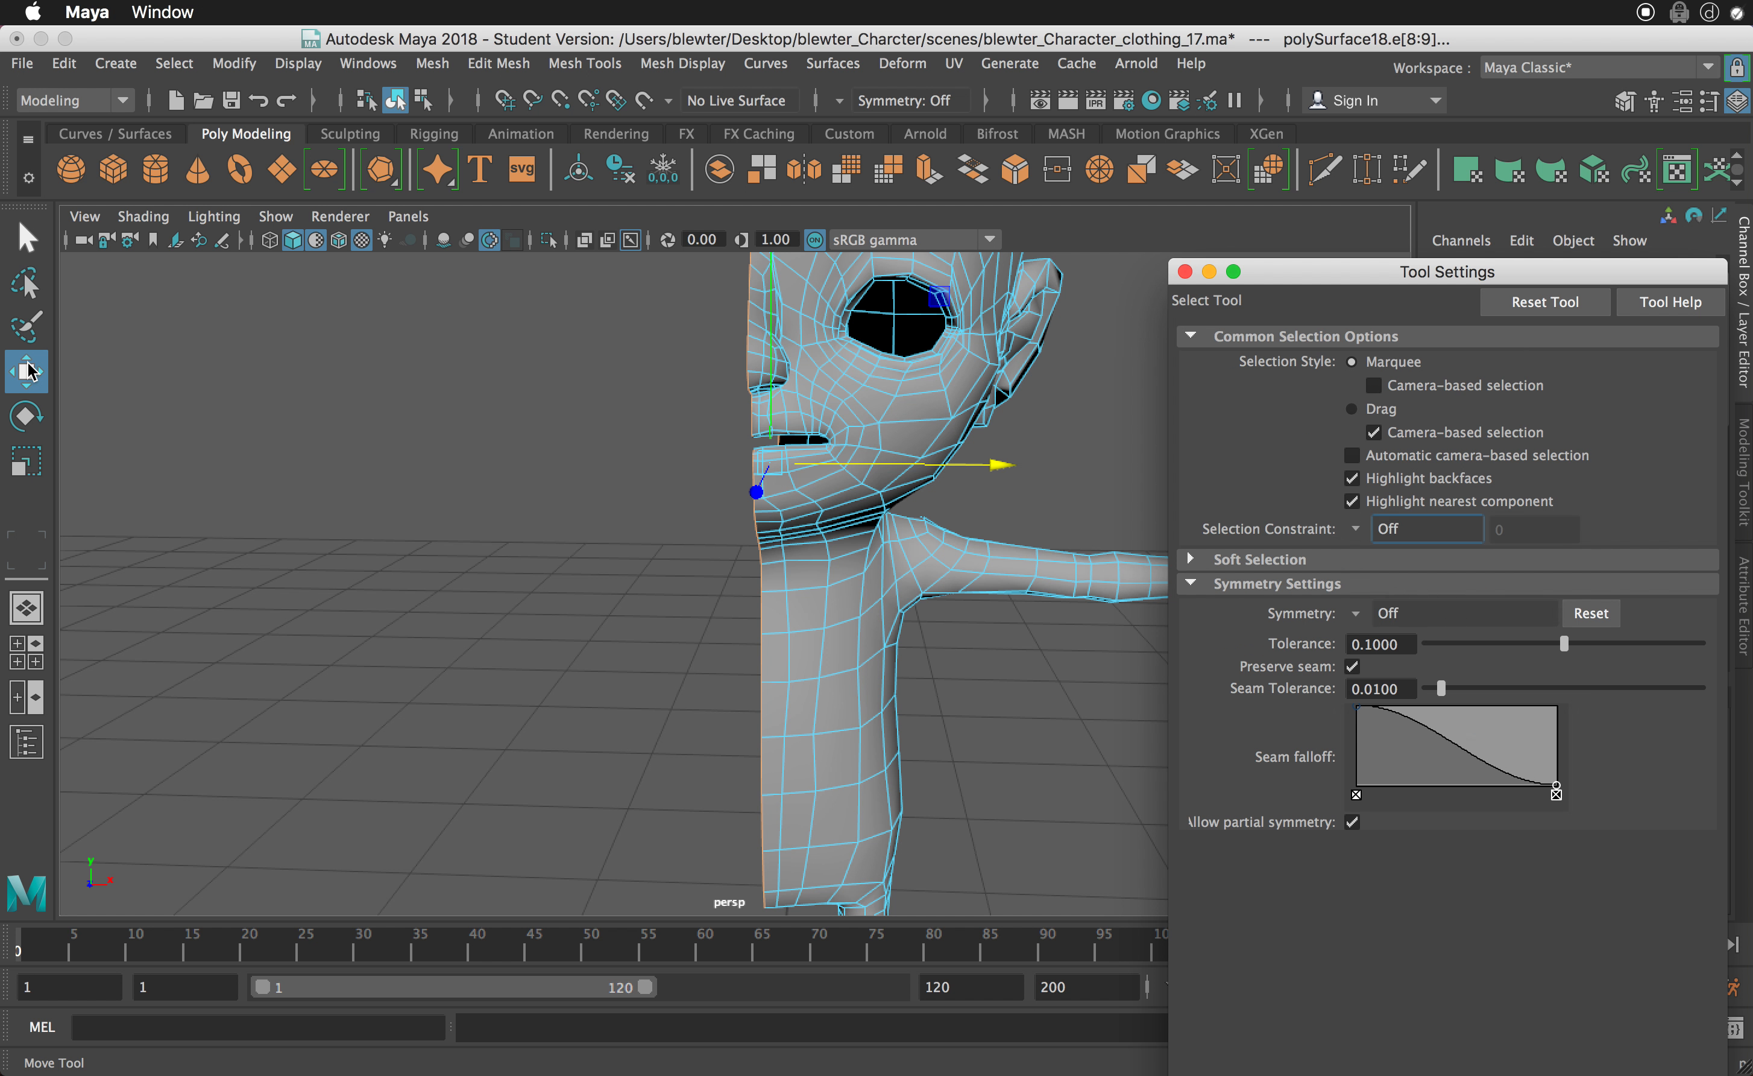
pyautogui.click(1269, 730)
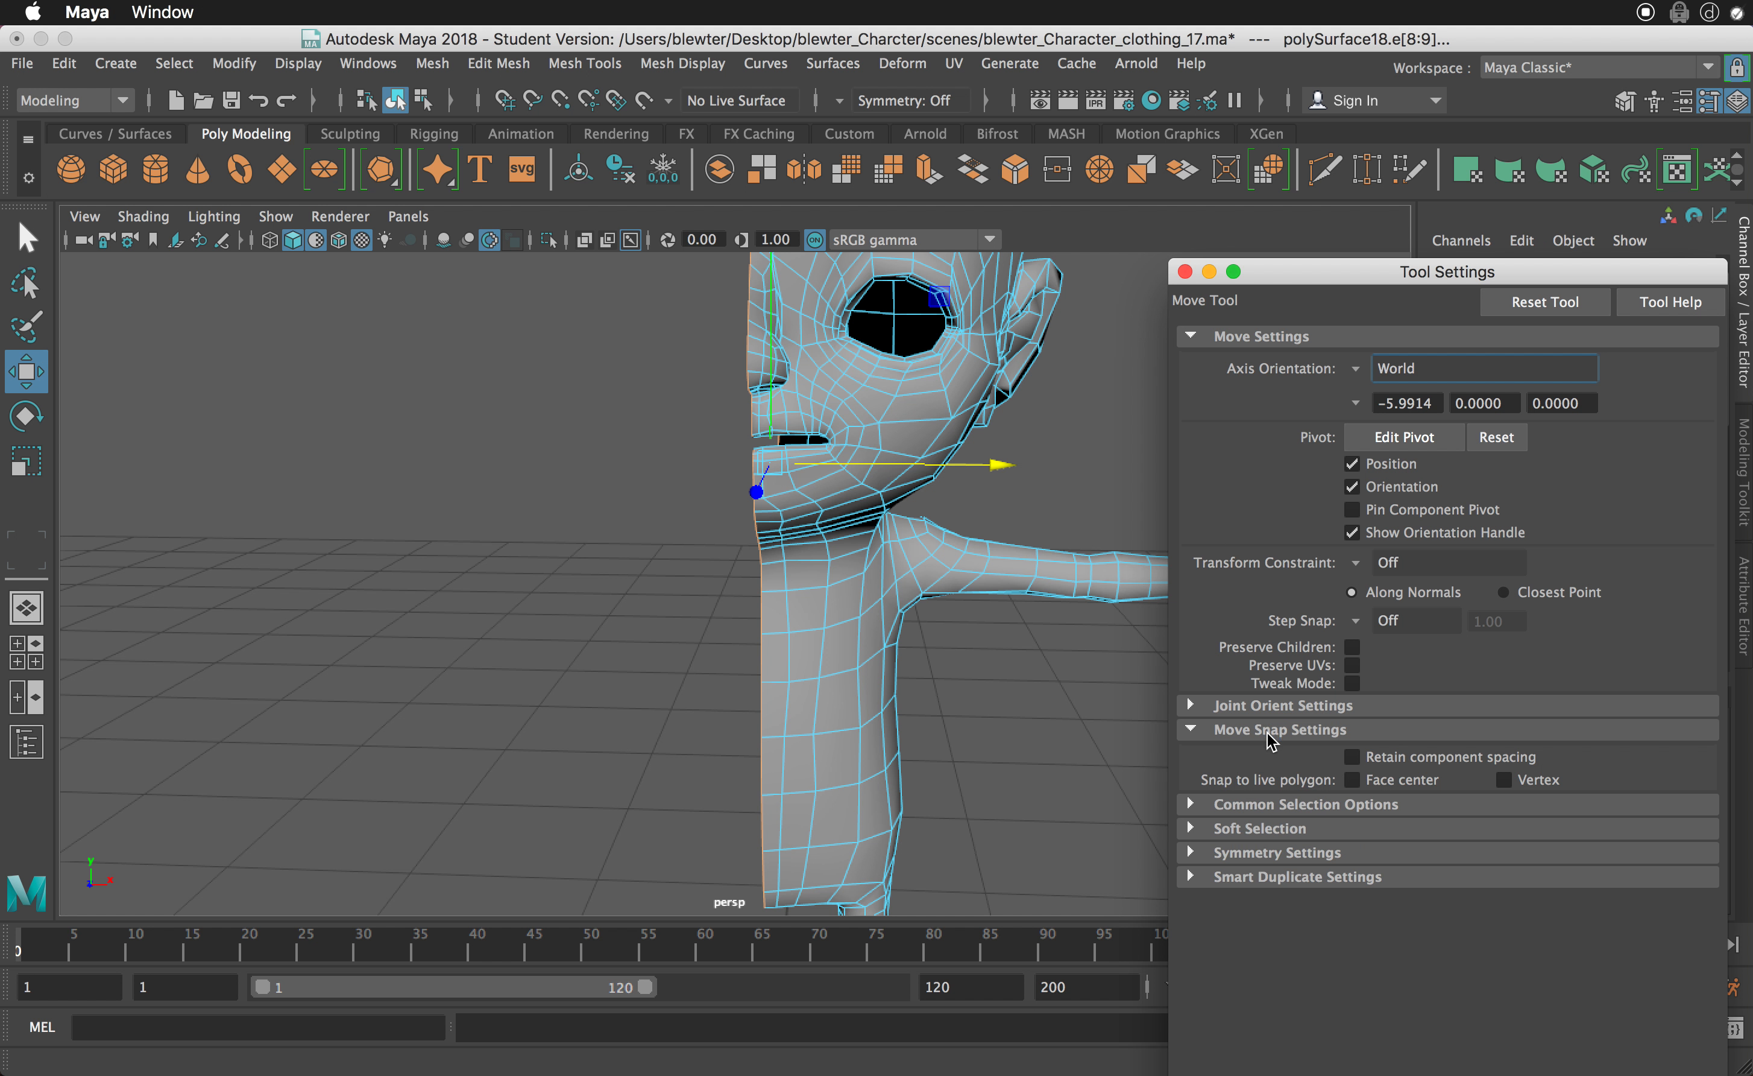
pyautogui.click(1185, 272)
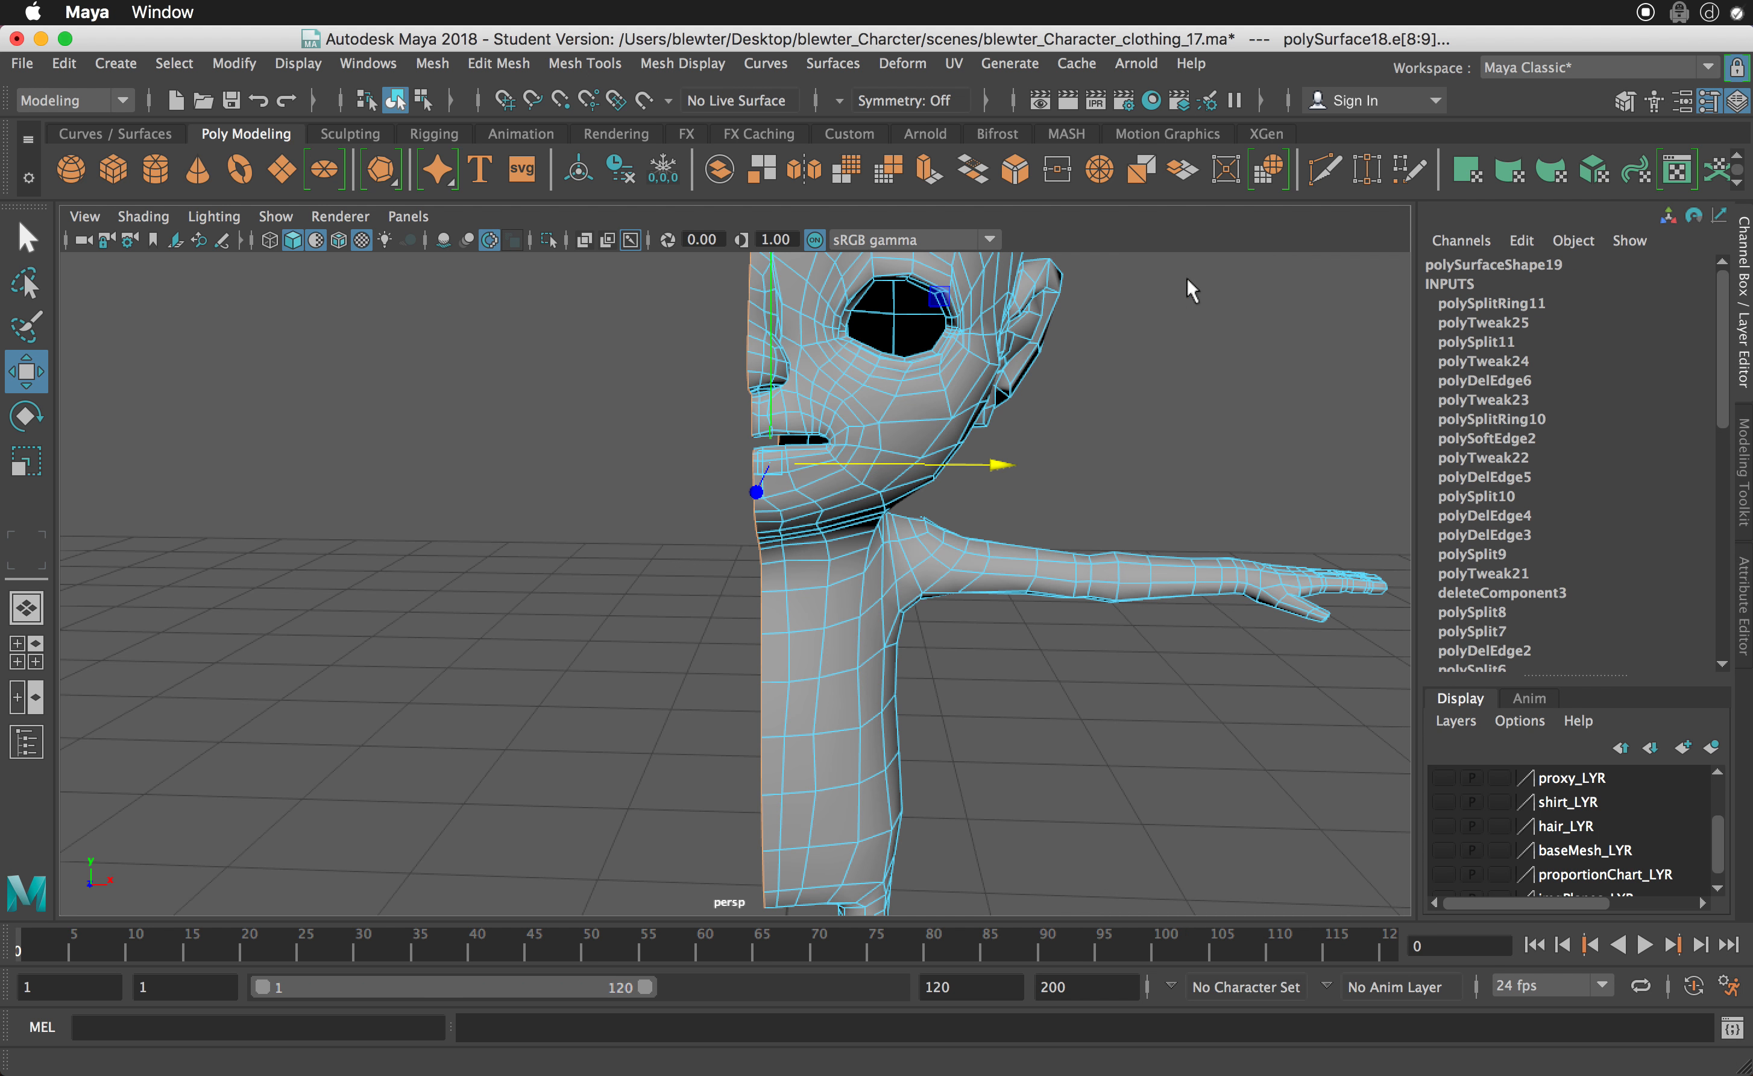
pyautogui.keyDown('alt'); pyautogui.moveTo(1088, 379); pyautogui.dragTo(1115, 467); pyautogui.keyUp('alt')
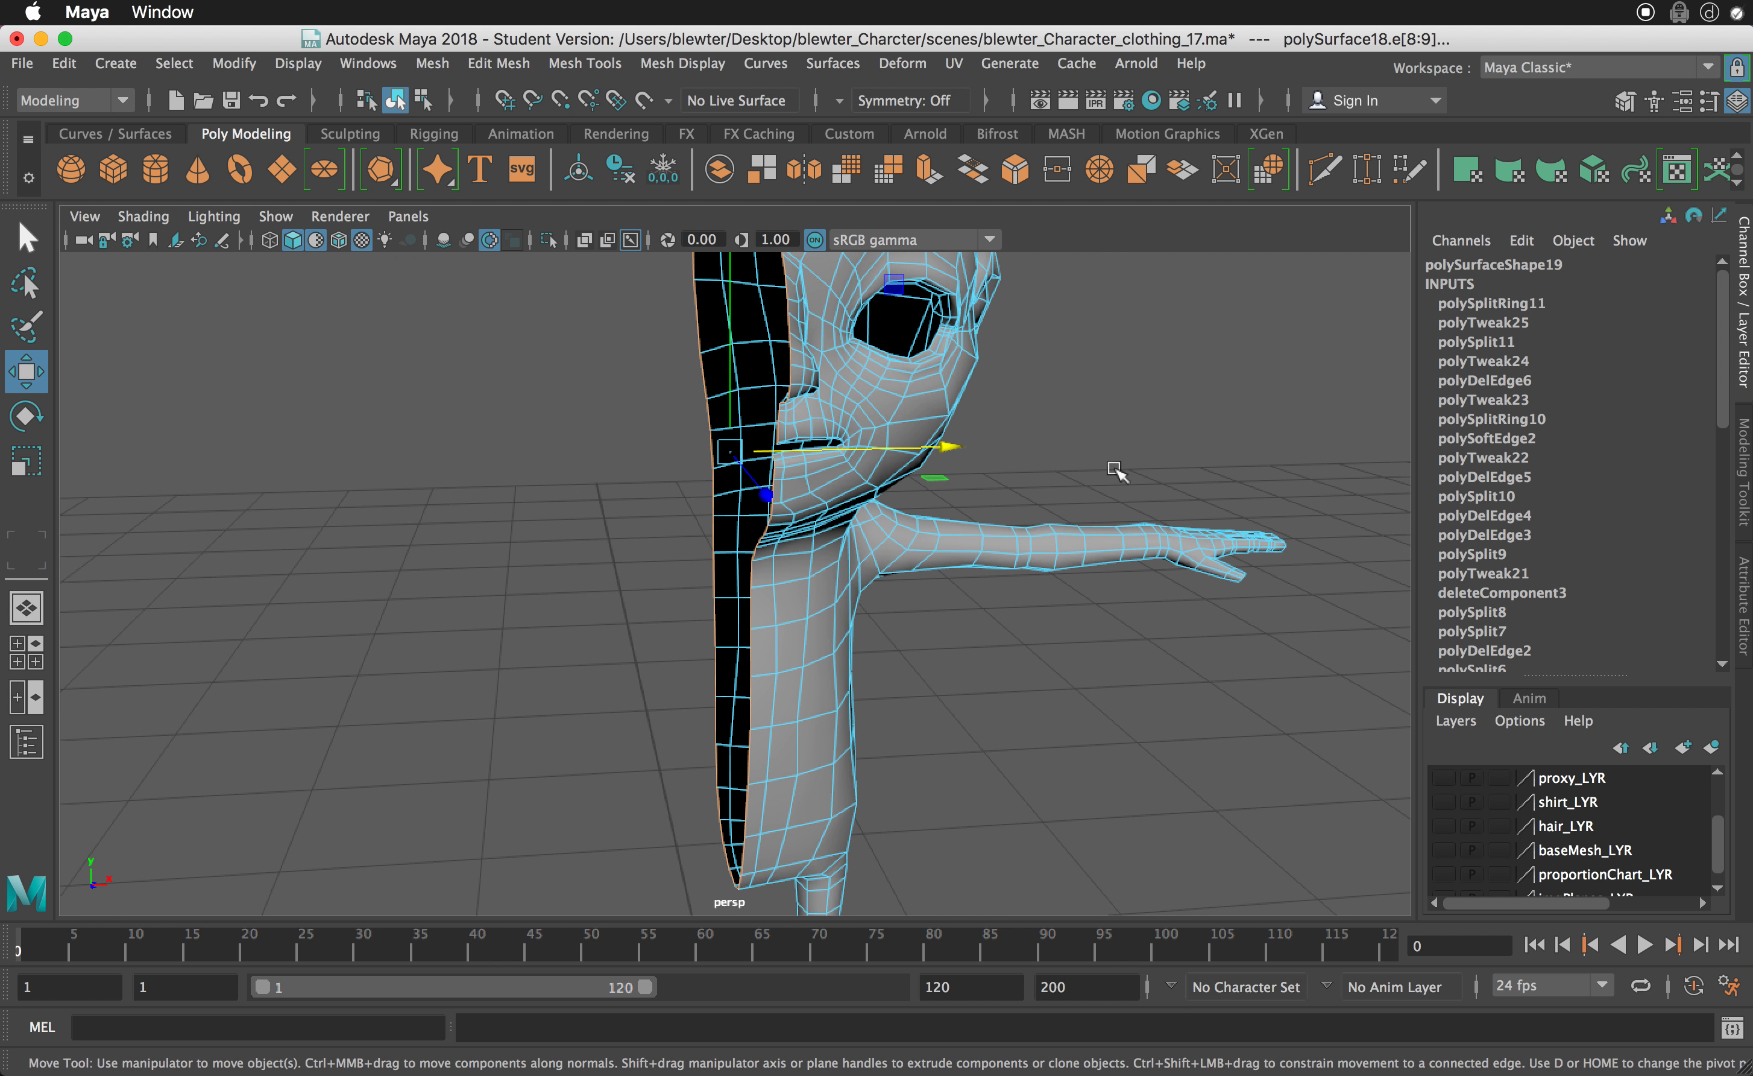
pyautogui.keyDown('alt'); pyautogui.moveTo(1115, 468); pyautogui.dragTo(904, 412, button='right'); pyautogui.keyUp('alt')
pyautogui.keyDown('alt'); pyautogui.moveTo(928, 425); pyautogui.dragTo(905, 461); pyautogui.keyUp('alt')
pyautogui.keyDown('alt'); pyautogui.moveTo(913, 461); pyautogui.dragTo(908, 402, button='middle'); pyautogui.keyUp('alt')
pyautogui.keyDown('alt'); pyautogui.moveTo(909, 403); pyautogui.dragTo(1166, 430); pyautogui.keyUp('alt')
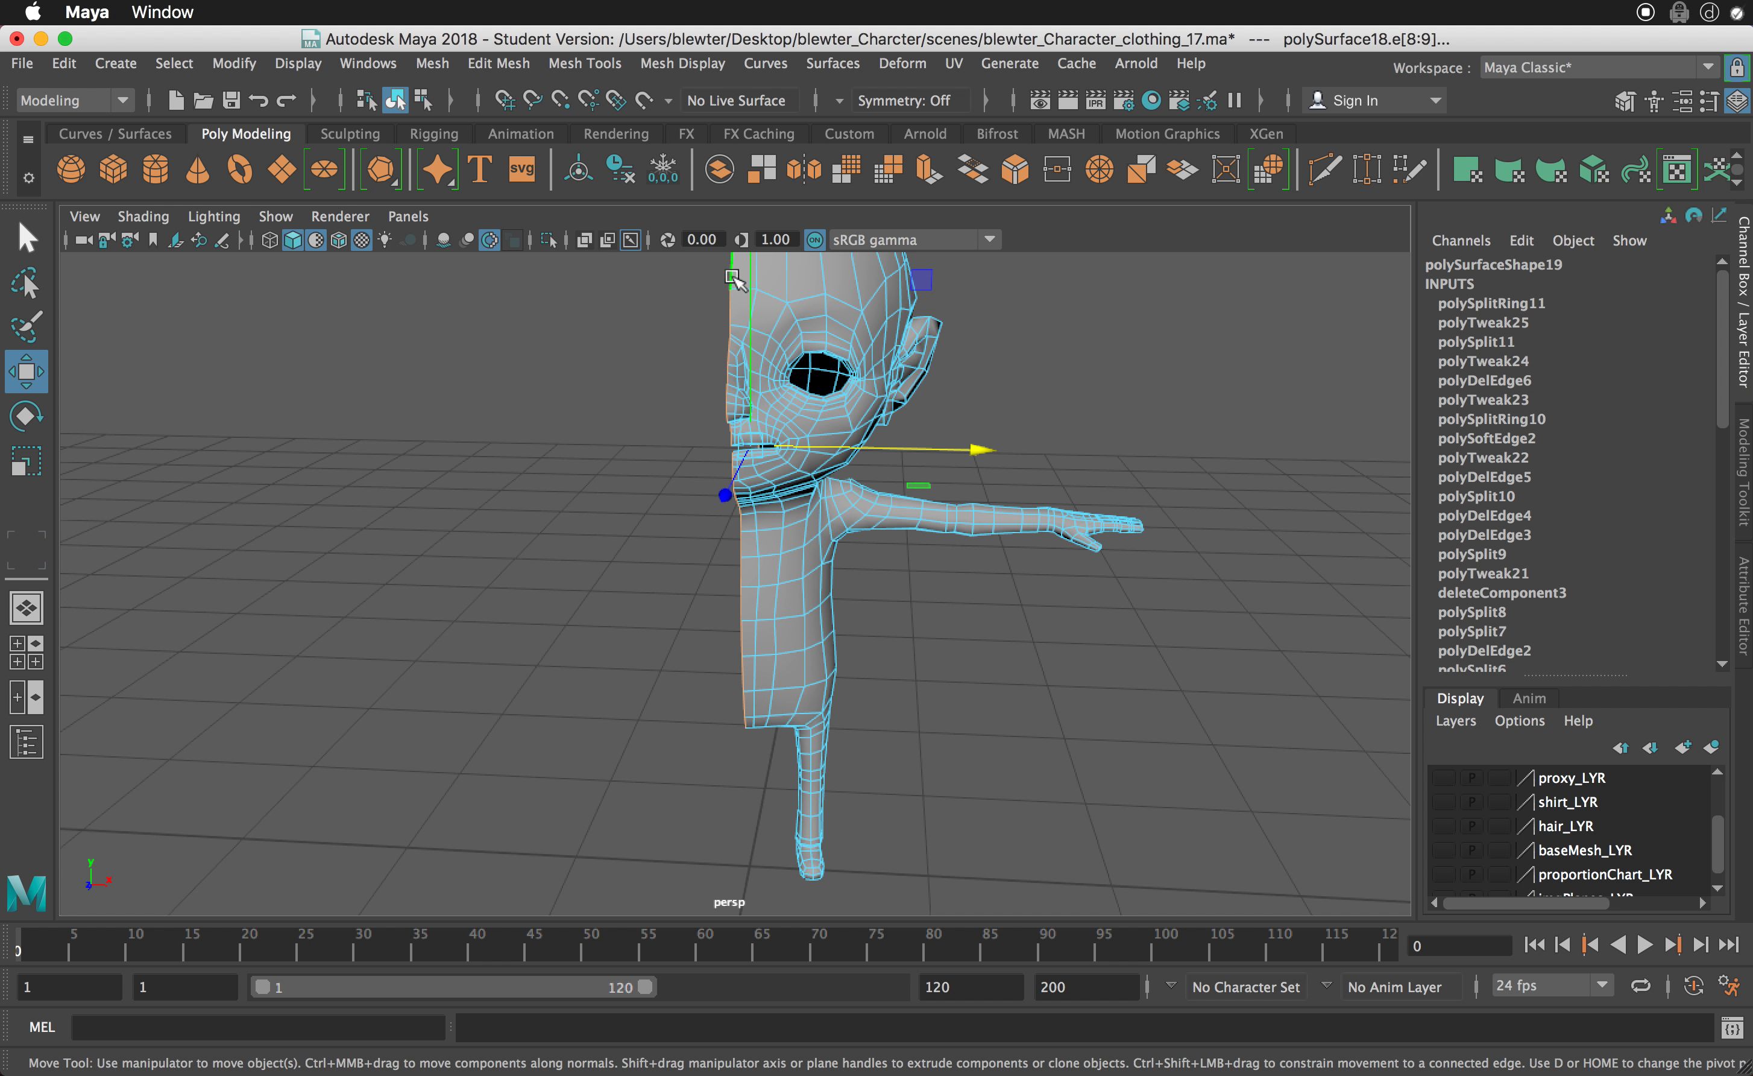
# - Return the body mesh to object selection and delete its construction history
pyautogui.moveTo(787, 297); pyautogui.dragTo(894, 263, button='right')
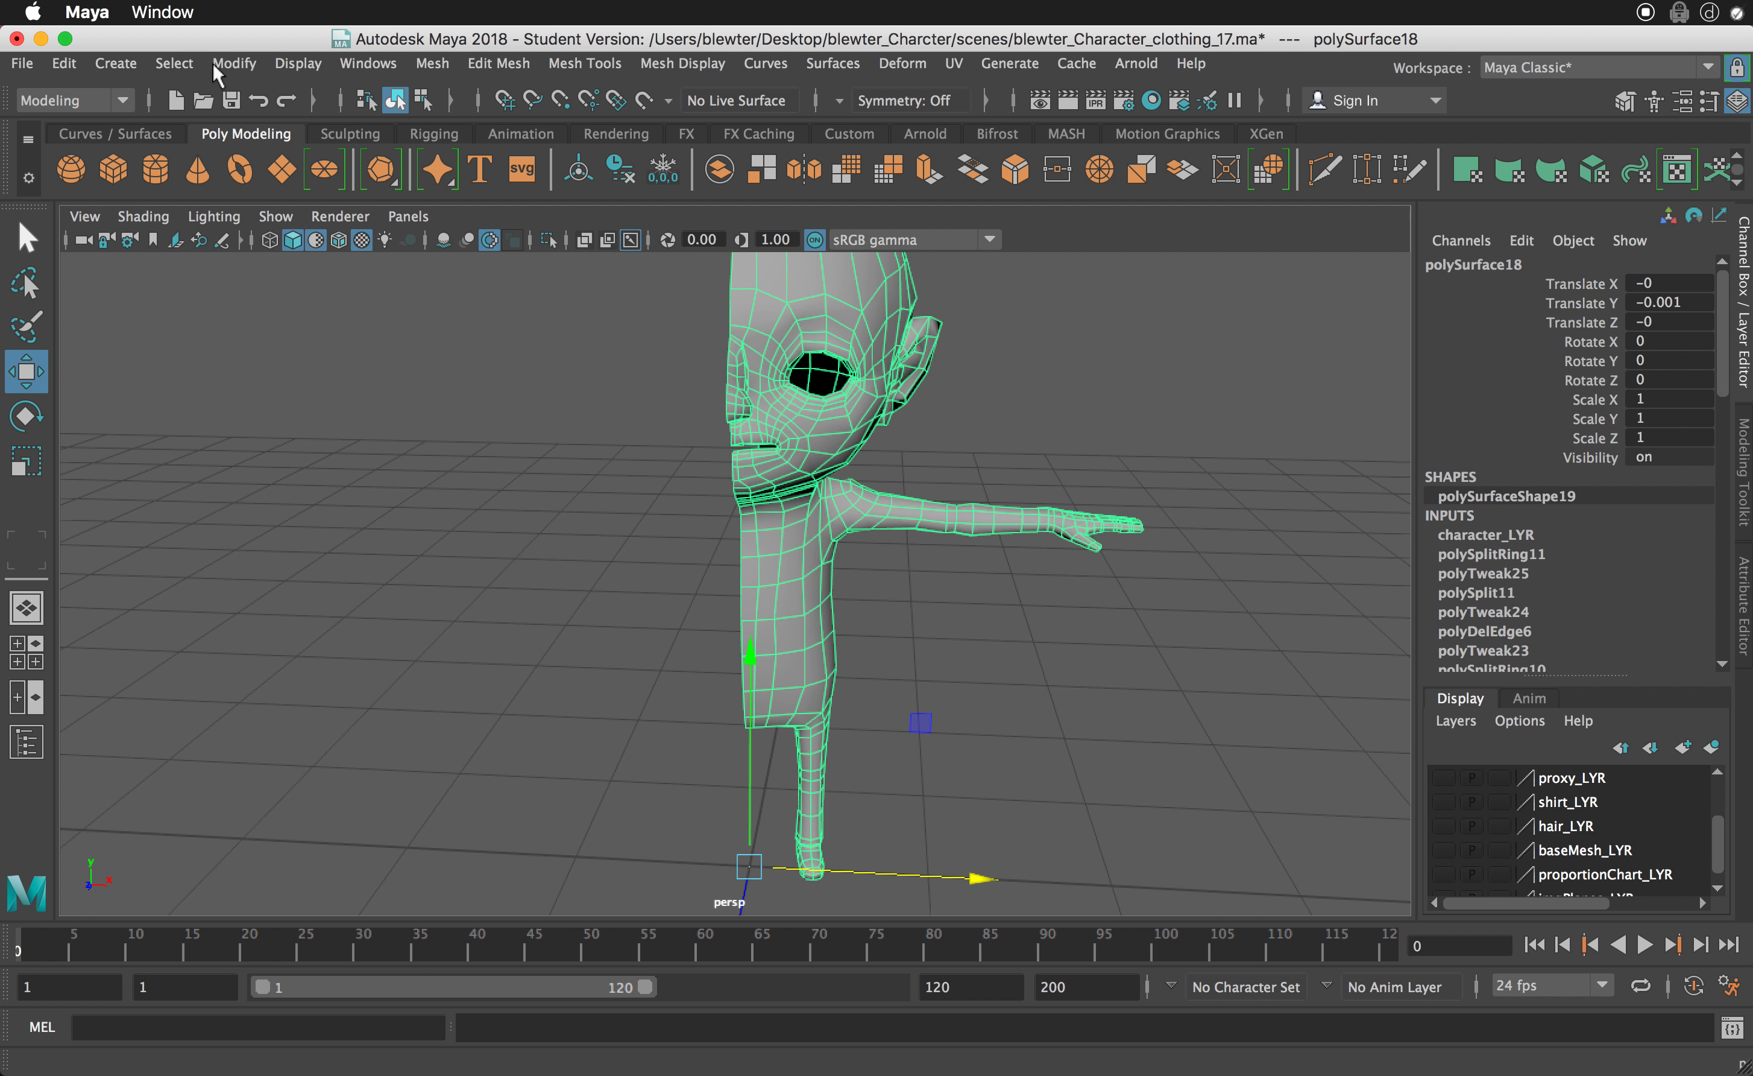
pyautogui.click(231, 64)
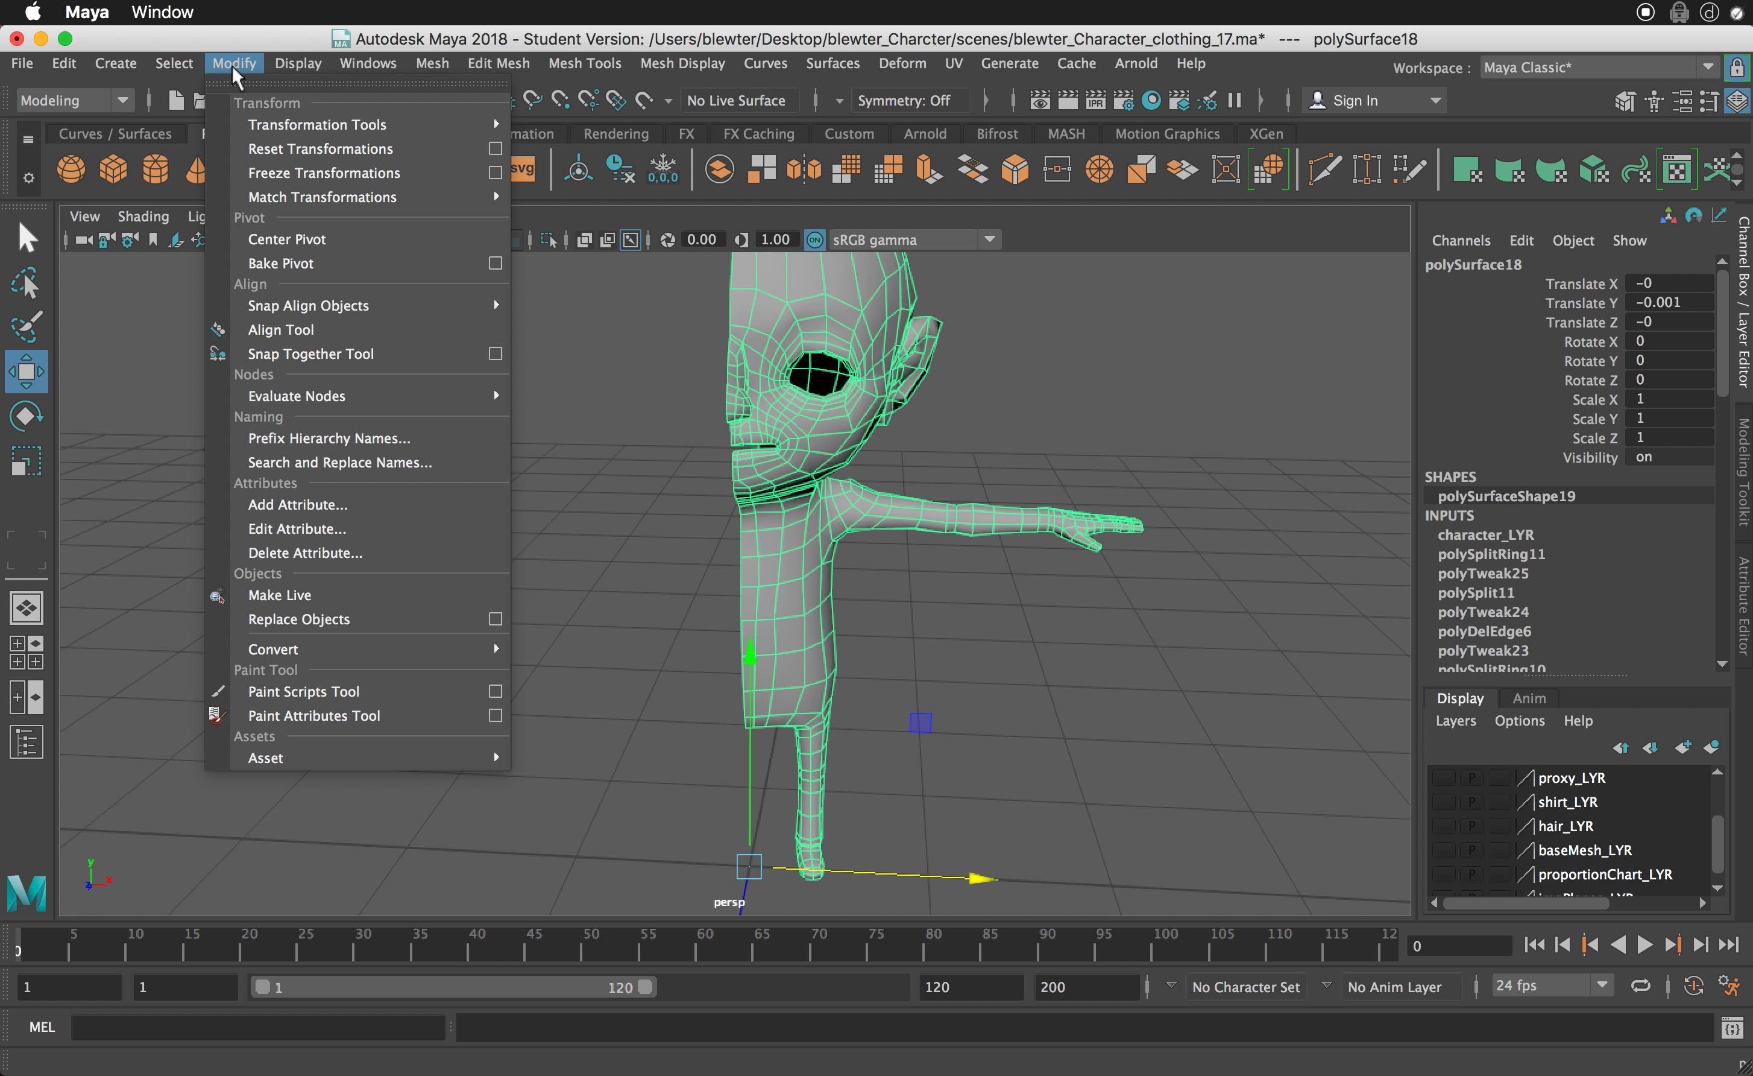
pyautogui.moveTo(72, 66)
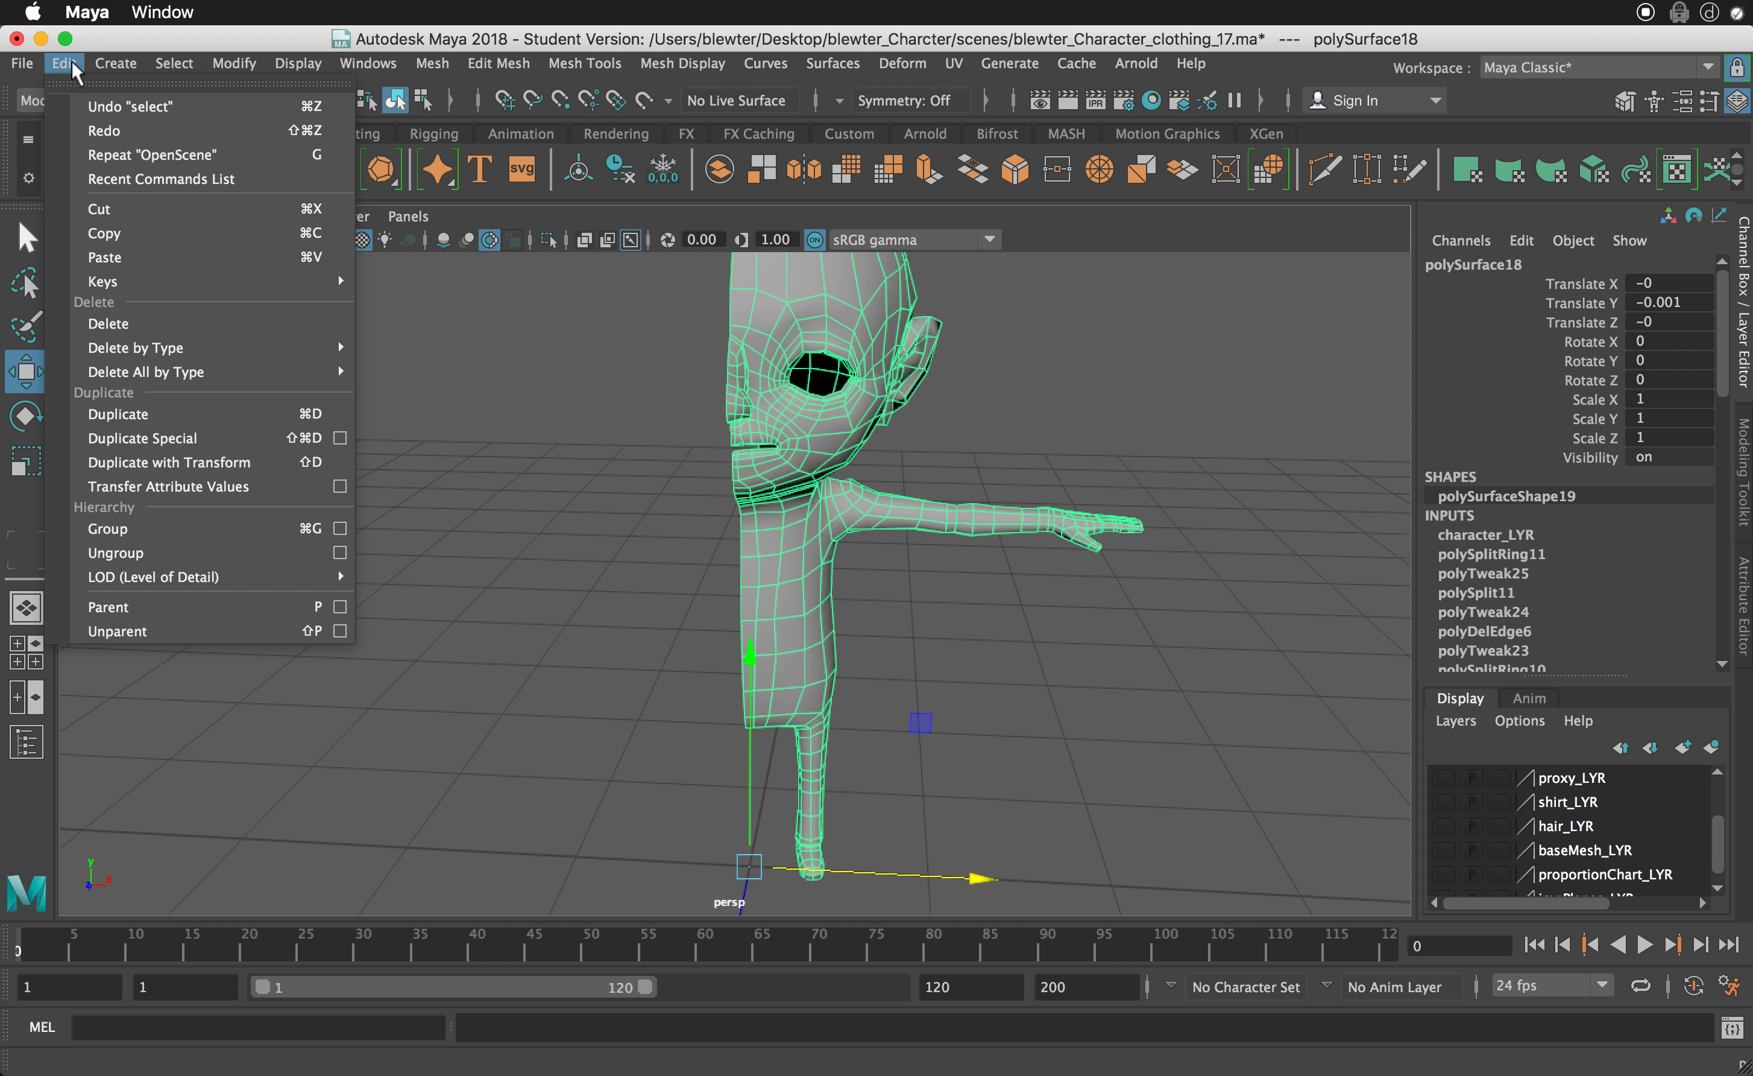
pyautogui.click(153, 60)
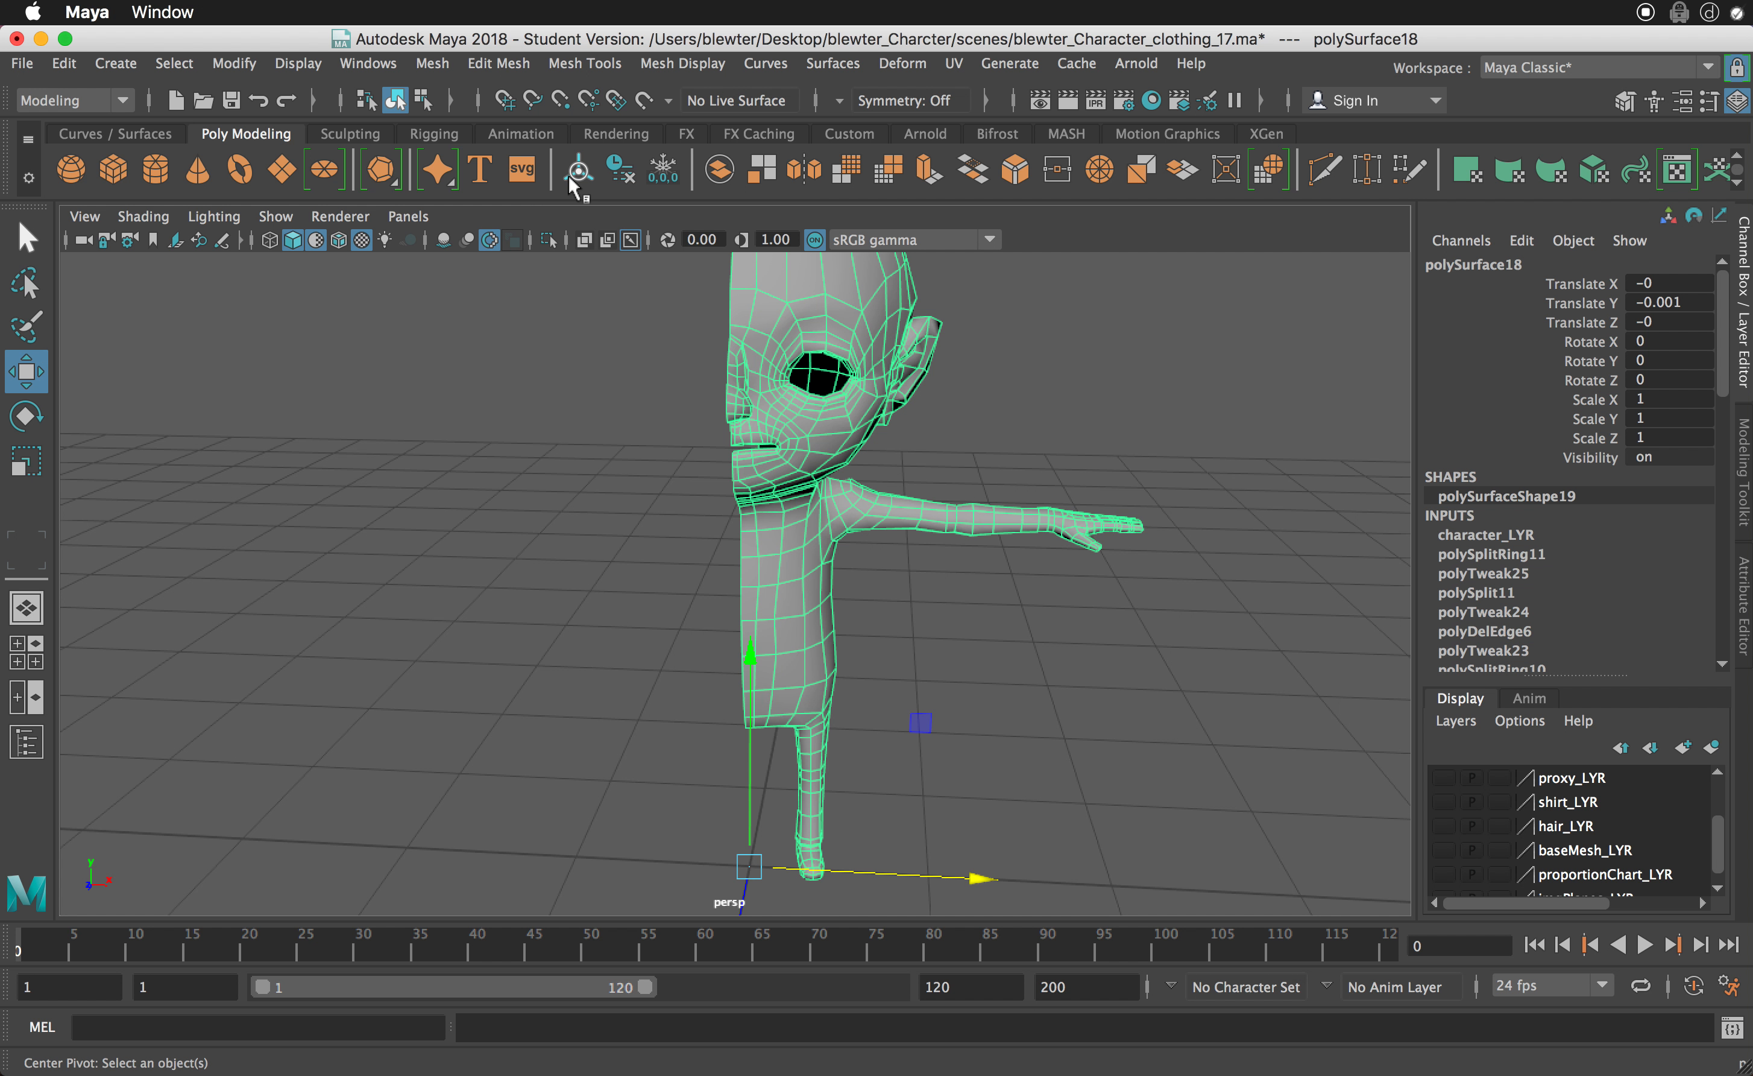
pyautogui.click(620, 186)
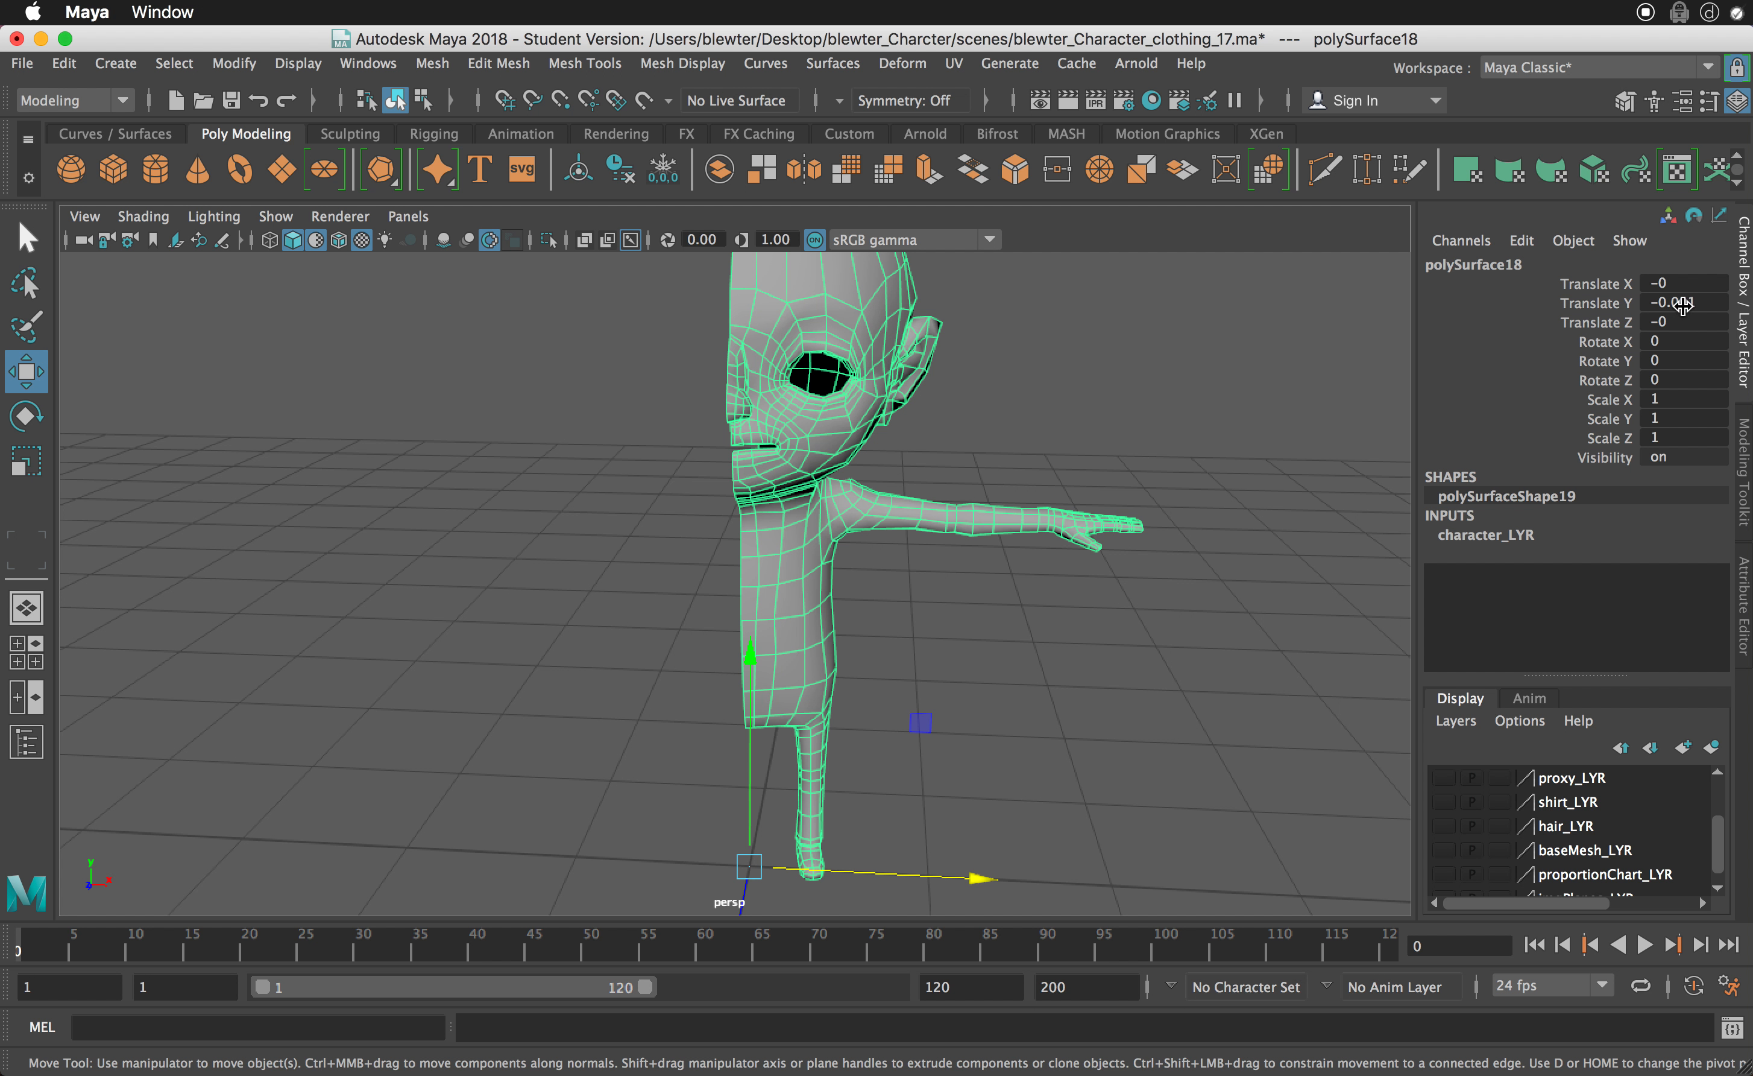
# - Reposition the body mesh at Translate X 0 and freeze its transformations
pyautogui.keyDown('alt'); pyautogui.moveTo(1203, 592); pyautogui.dragTo(1186, 478); pyautogui.keyUp('alt')
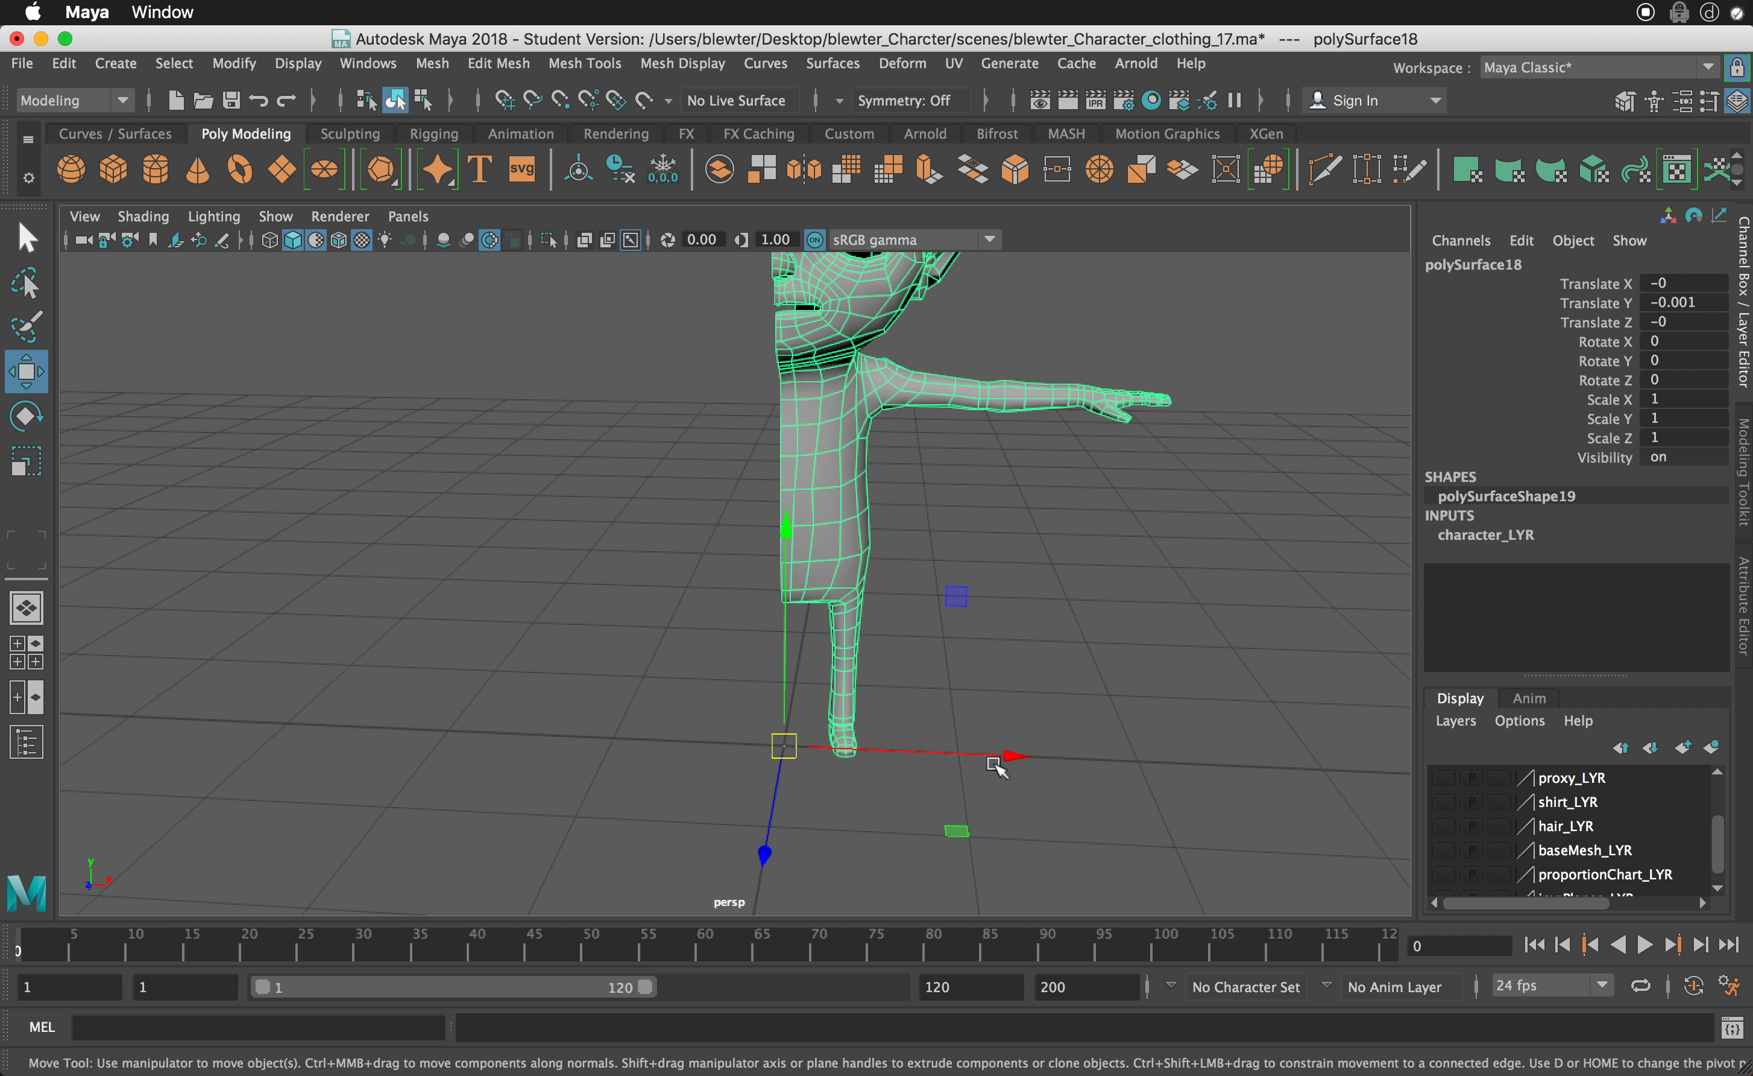
pyautogui.moveTo(1015, 756); pyautogui.dragTo(1056, 761)
pyautogui.moveTo(873, 747); pyautogui.dragTo(804, 747)
pyautogui.keyDown('alt'); pyautogui.moveTo(891, 587); pyautogui.dragTo(900, 638, button='middle'); pyautogui.keyUp('alt')
pyautogui.keyDown('alt'); pyautogui.moveTo(900, 638); pyautogui.dragTo(862, 635, button='right'); pyautogui.keyUp('alt')
pyautogui.keyDown('alt'); pyautogui.moveTo(861, 635); pyautogui.dragTo(859, 680, button='middle'); pyautogui.keyUp('alt')
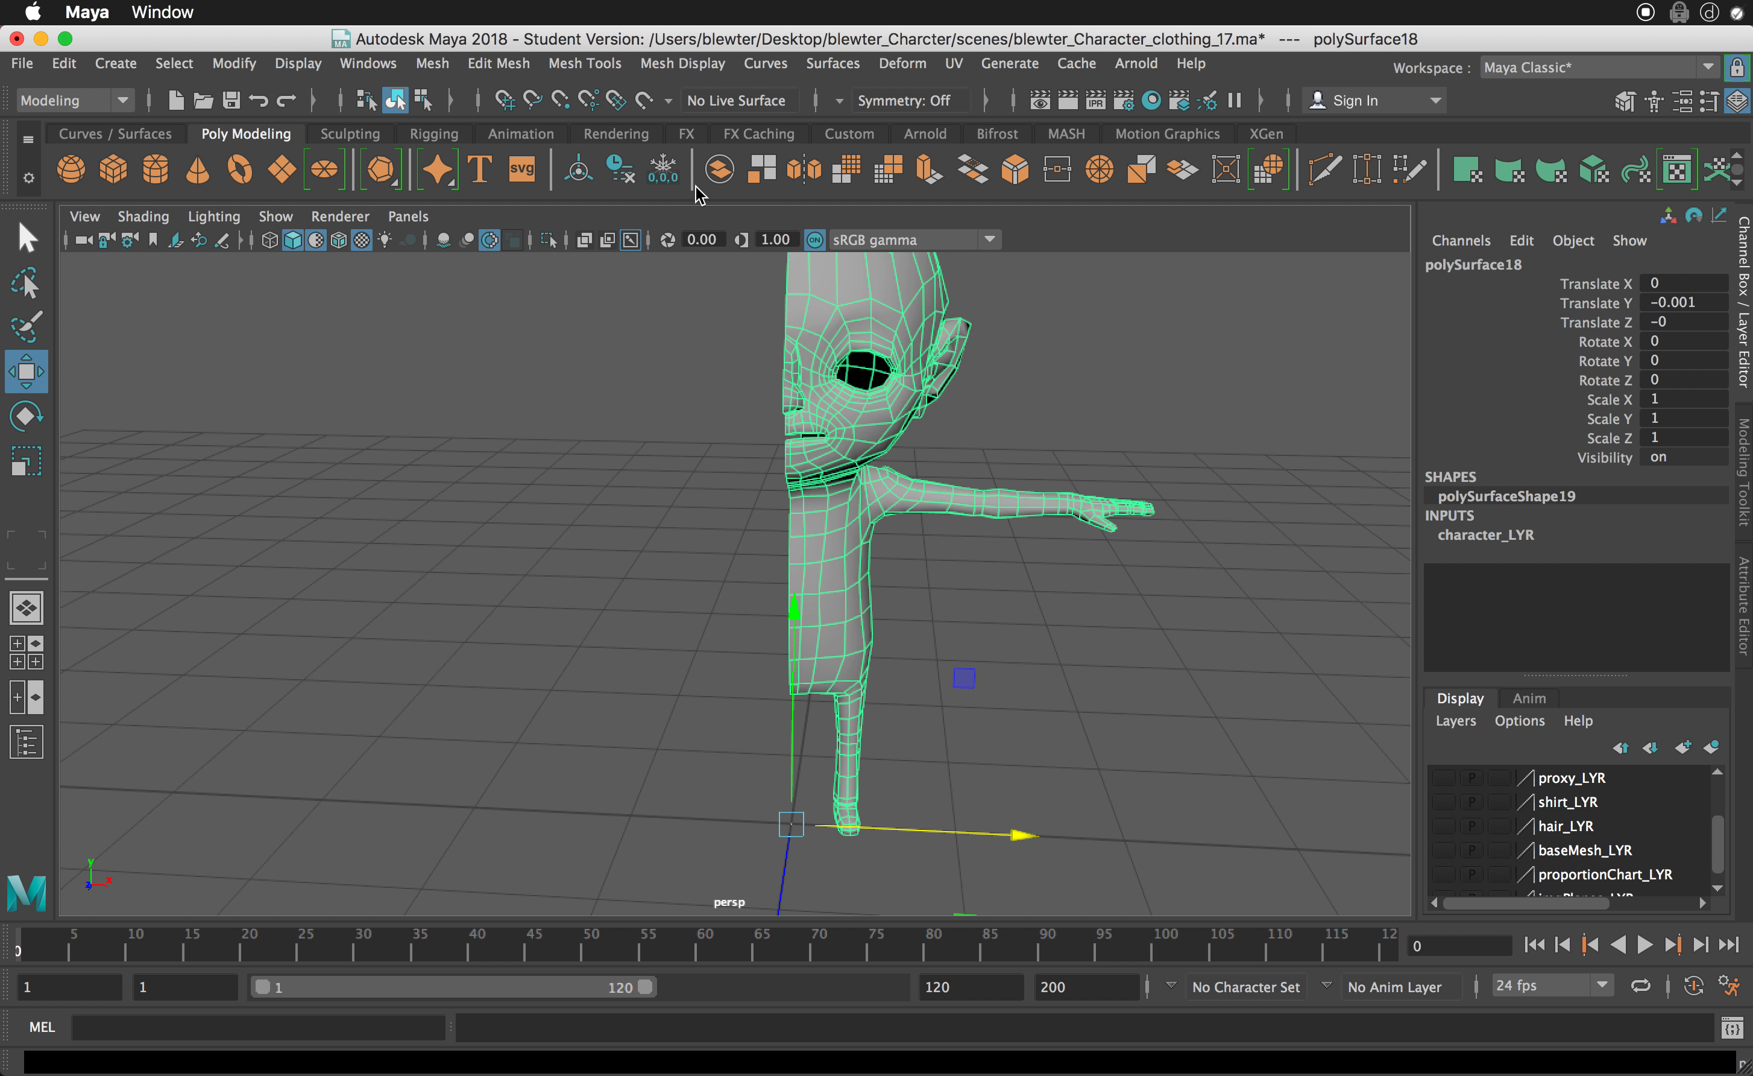
pyautogui.click(663, 170)
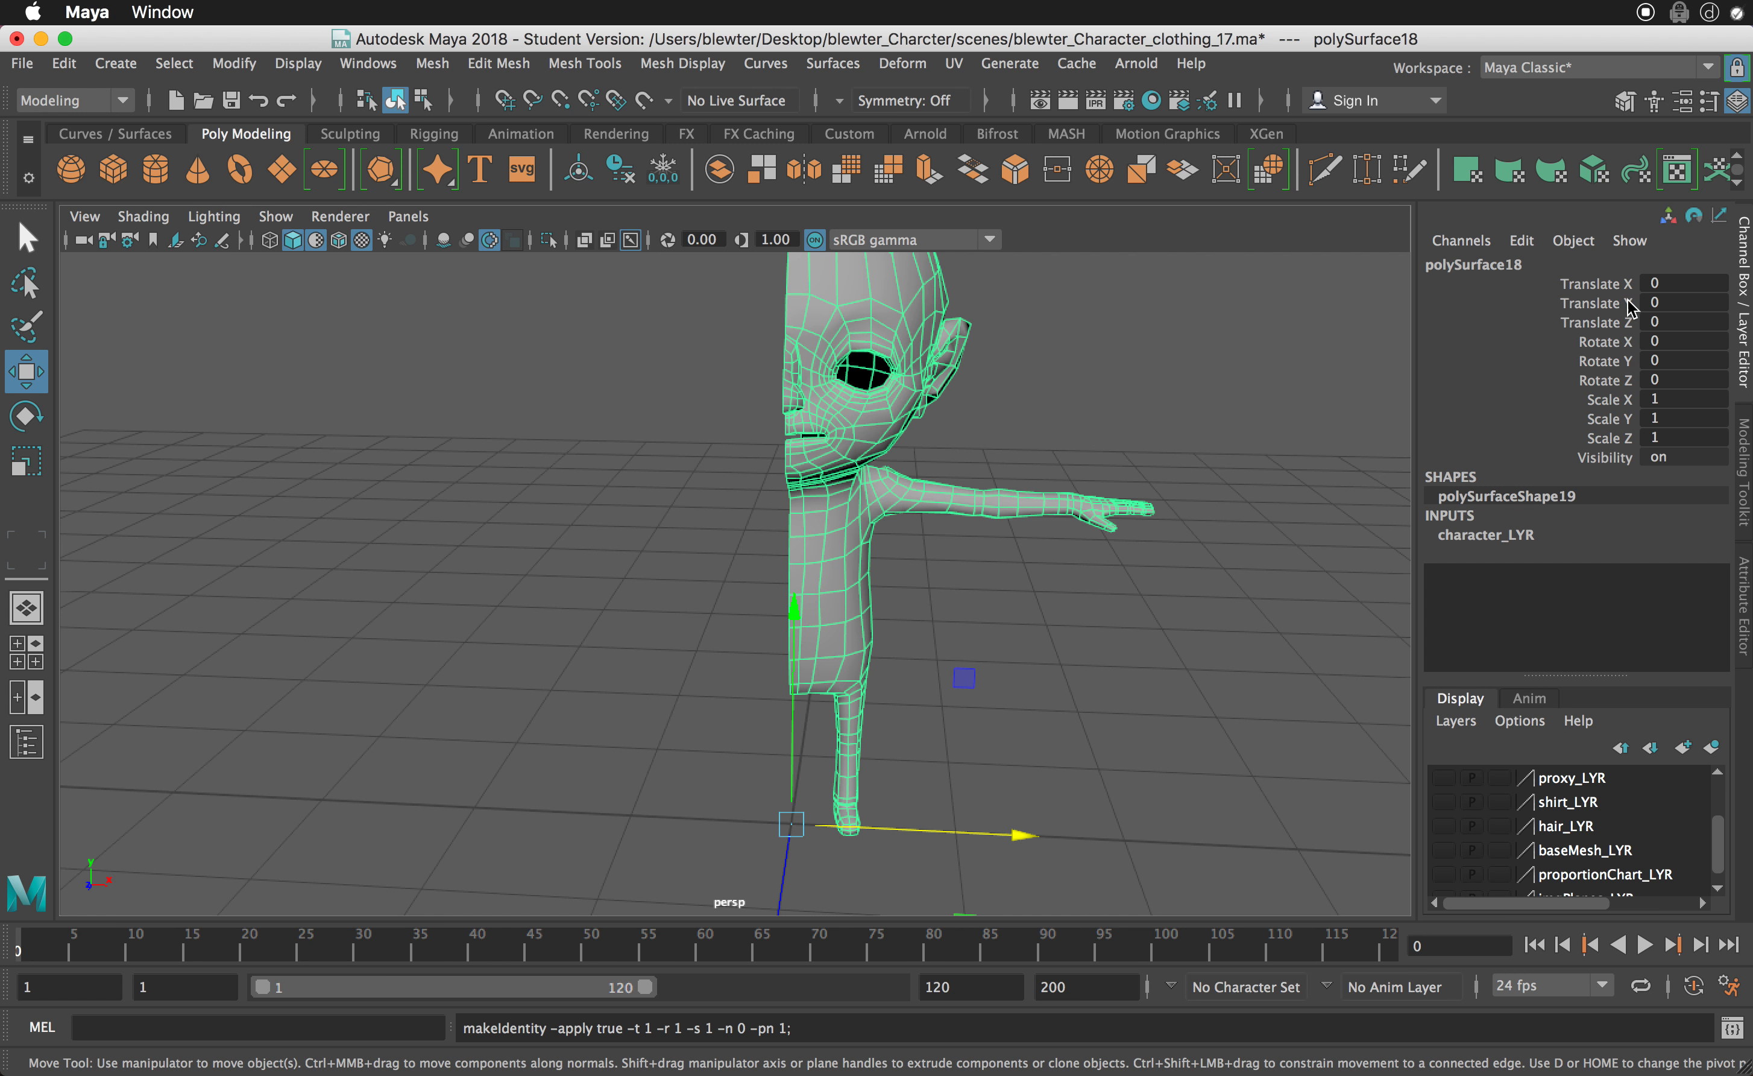
# - Rename the body object as mesh
pyautogui.keyDown('alt'); pyautogui.moveTo(1239, 515); pyautogui.dragTo(1244, 554, button='middle'); pyautogui.keyUp('alt')
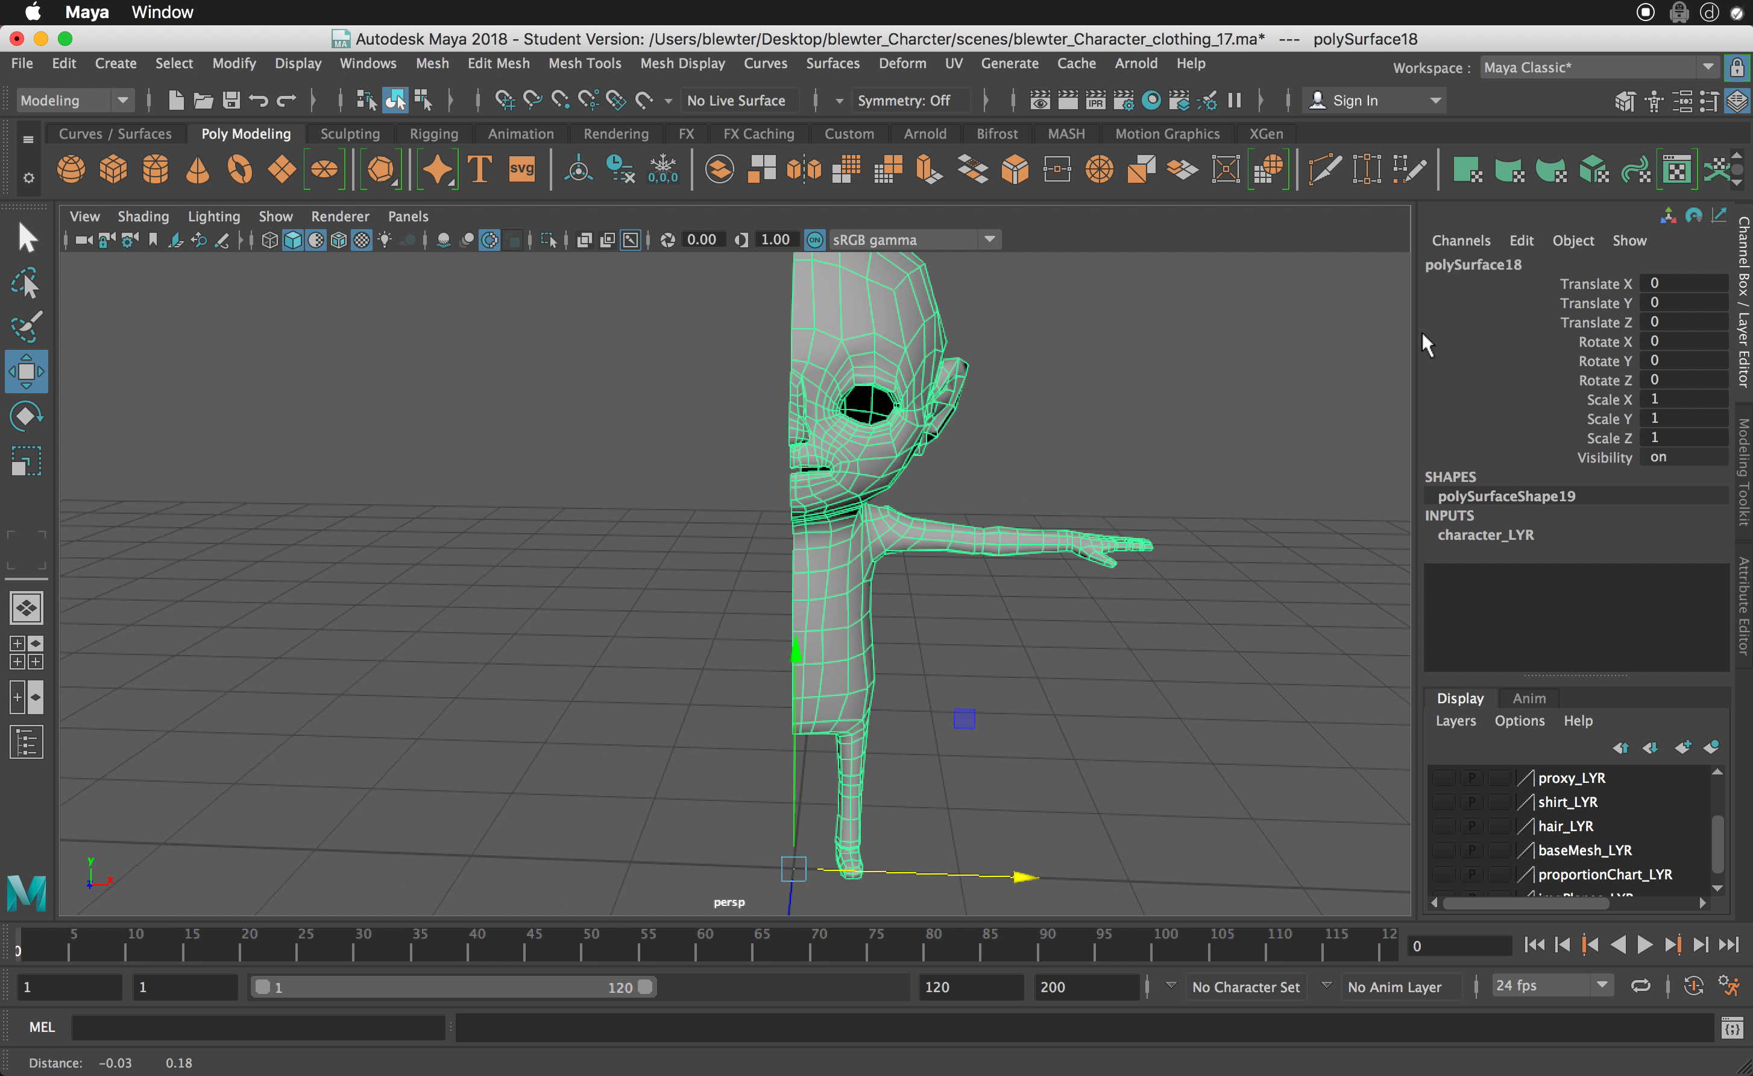
pyautogui.doubleClick(1461, 264)
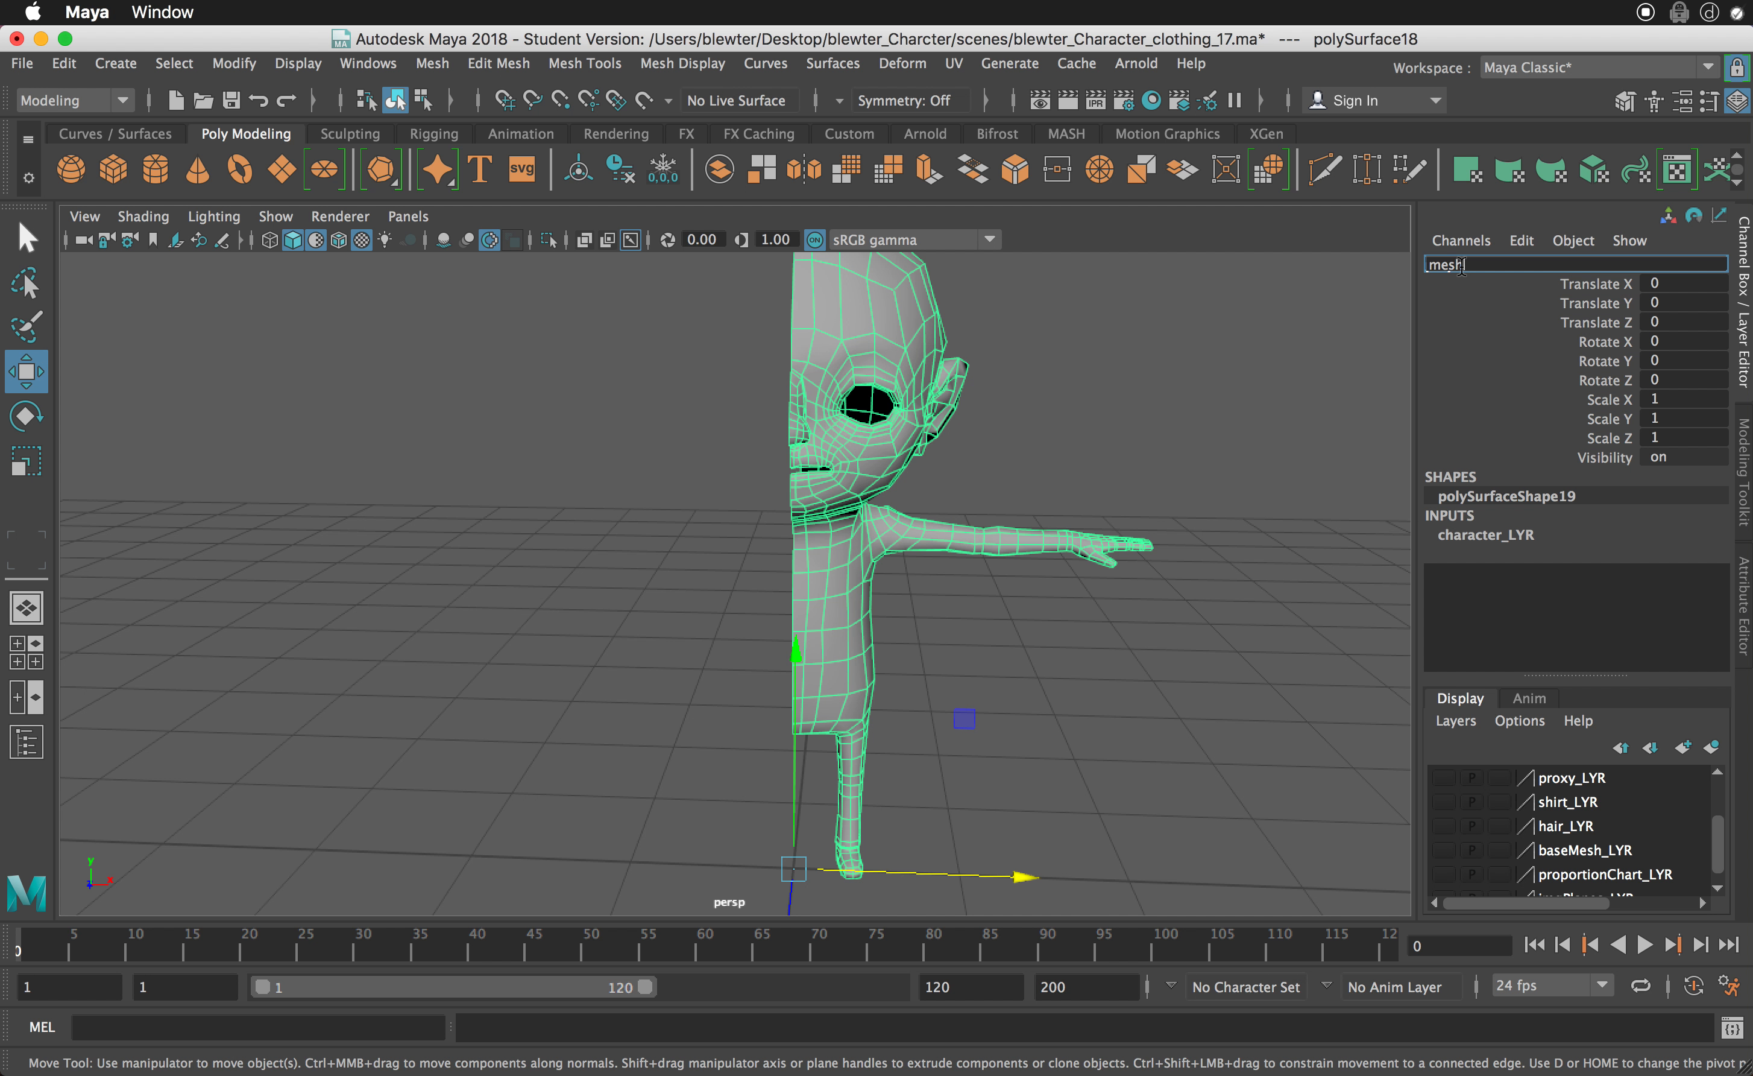
pyautogui.write('mesh')
pyautogui.press('Return')
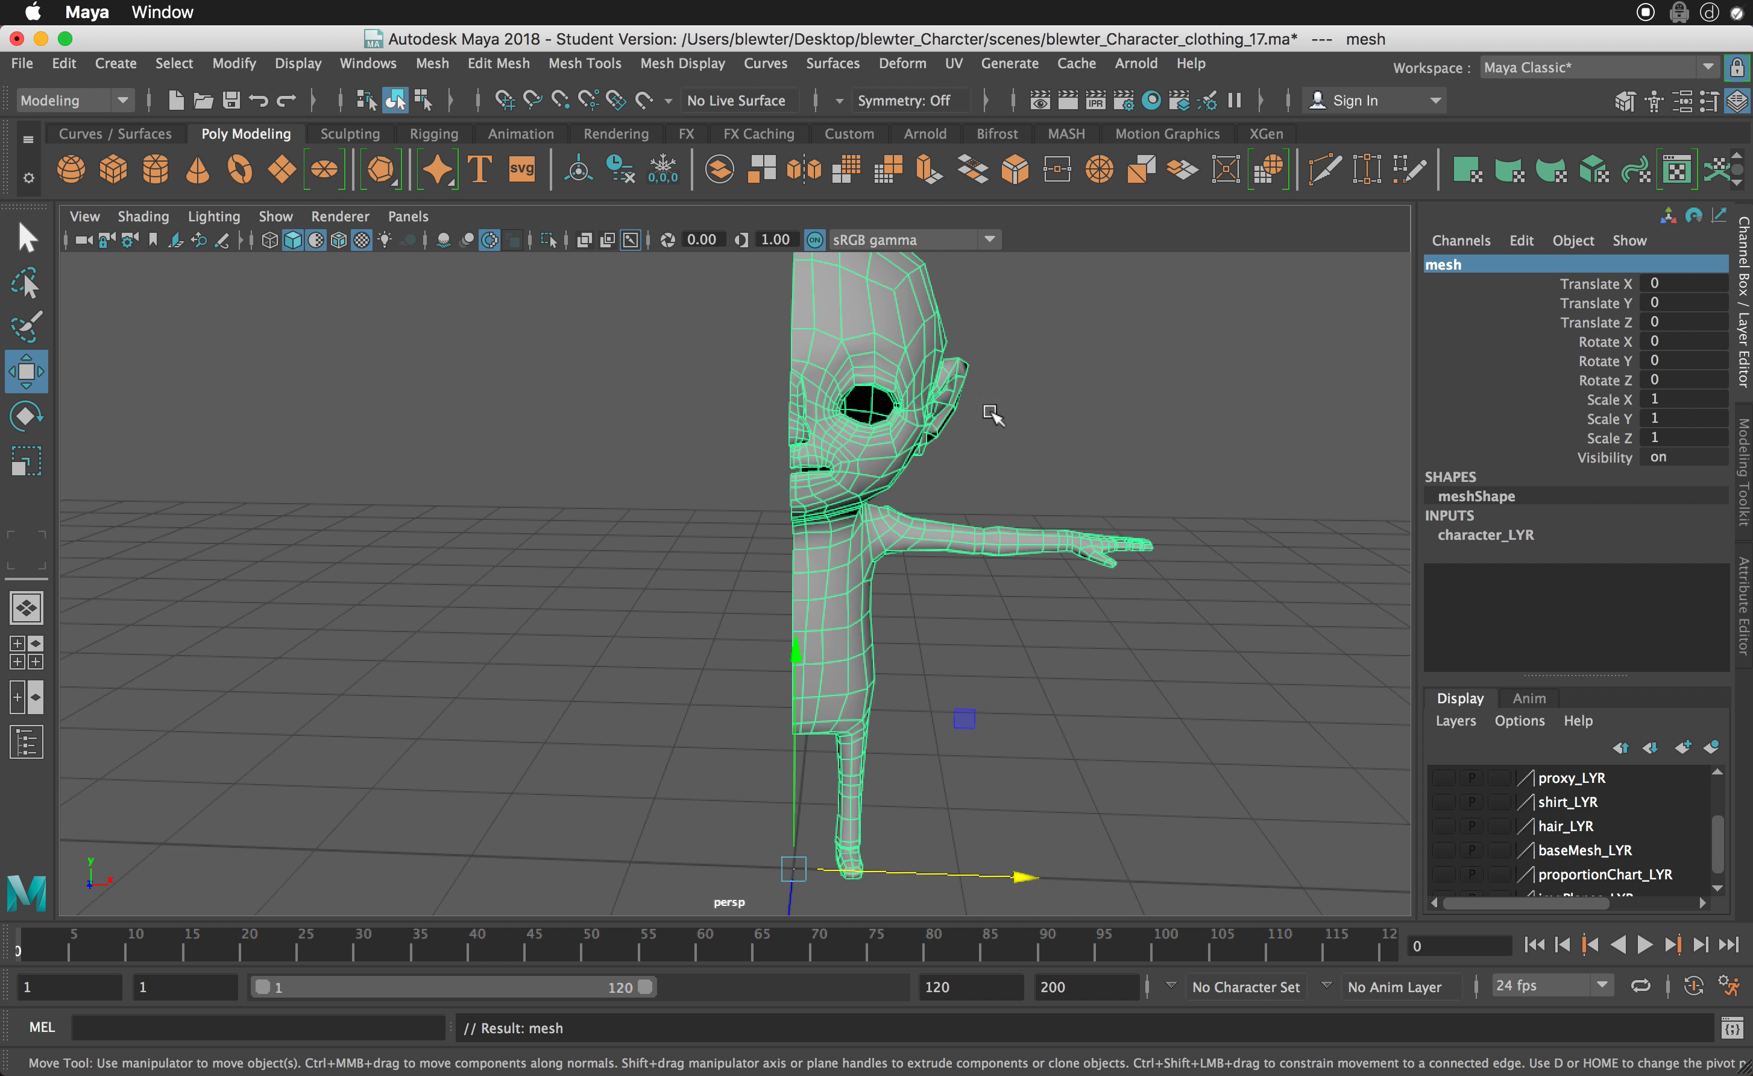
# - Examine the head from outside and from its open inner side, around the eye and mouth openings
pyautogui.keyDown('alt'); pyautogui.moveTo(982, 457); pyautogui.dragTo(874, 392); pyautogui.keyUp('alt')
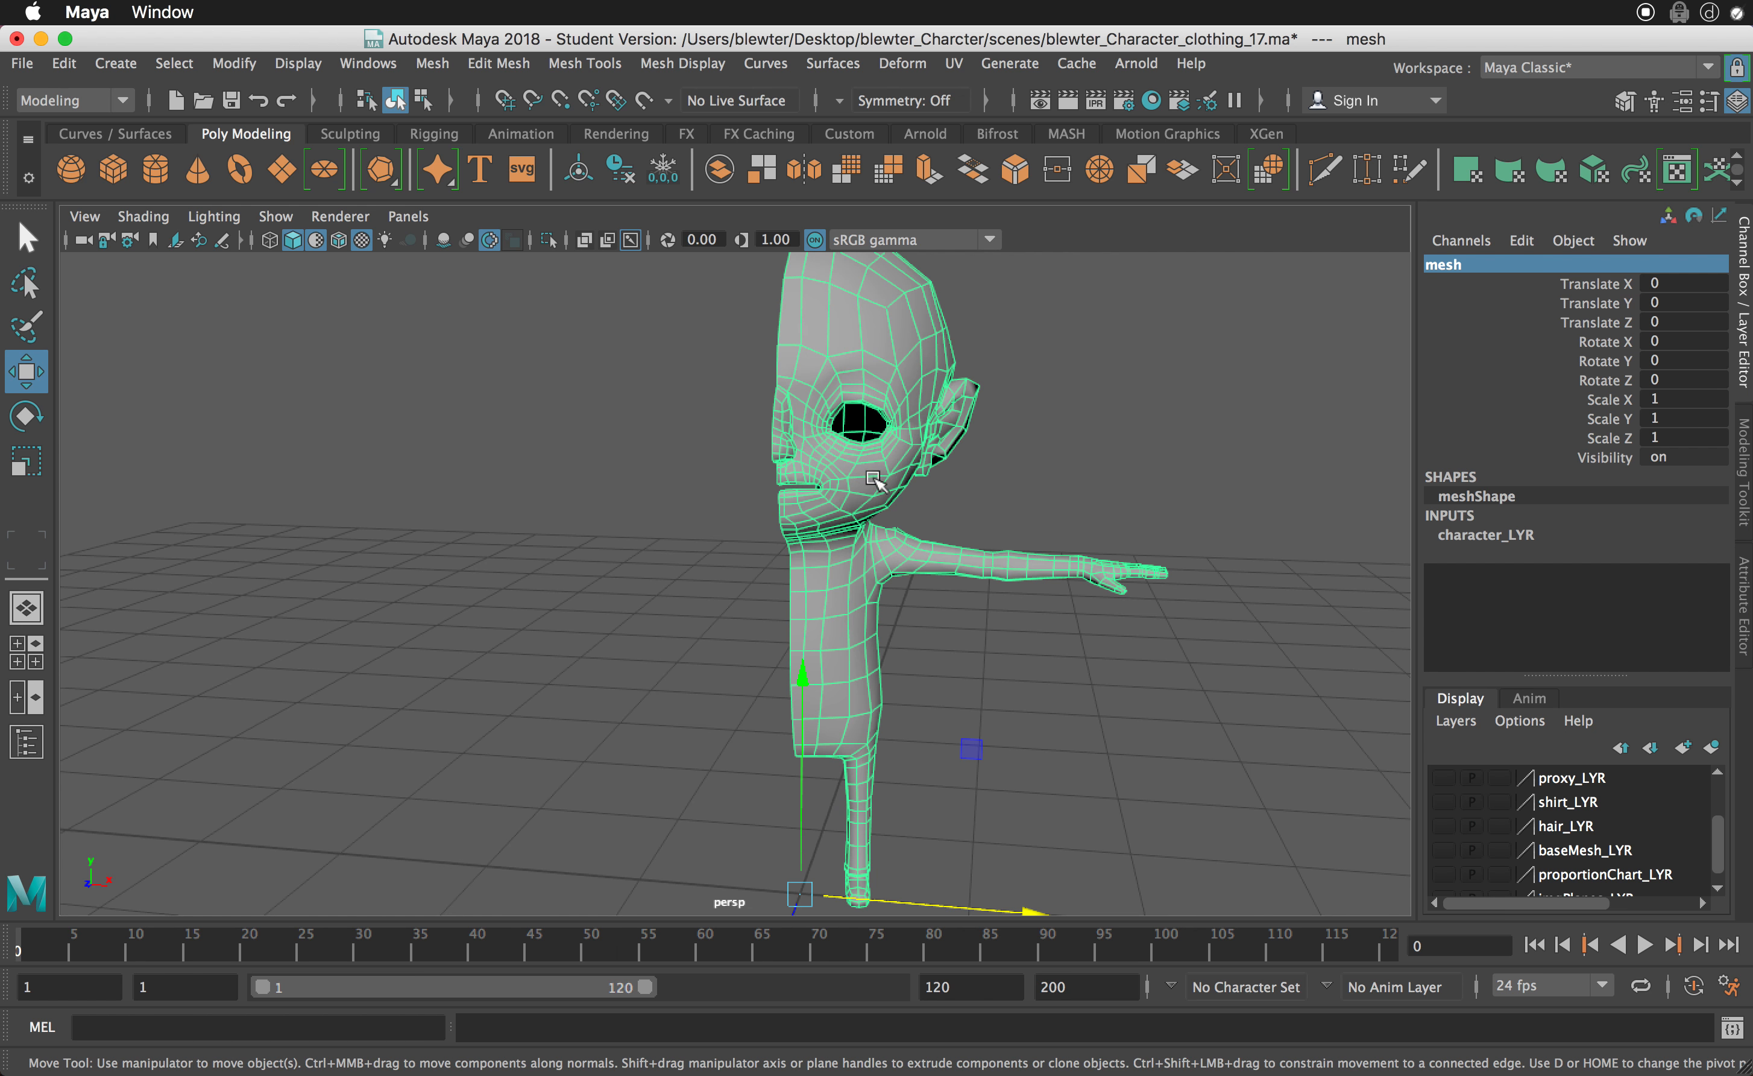
pyautogui.keyDown('alt'); pyautogui.moveTo(874, 479); pyautogui.dragTo(943, 598); pyautogui.keyUp('alt')
pyautogui.keyDown('alt'); pyautogui.moveTo(1139, 616); pyautogui.dragTo(1145, 612); pyautogui.keyUp('alt')
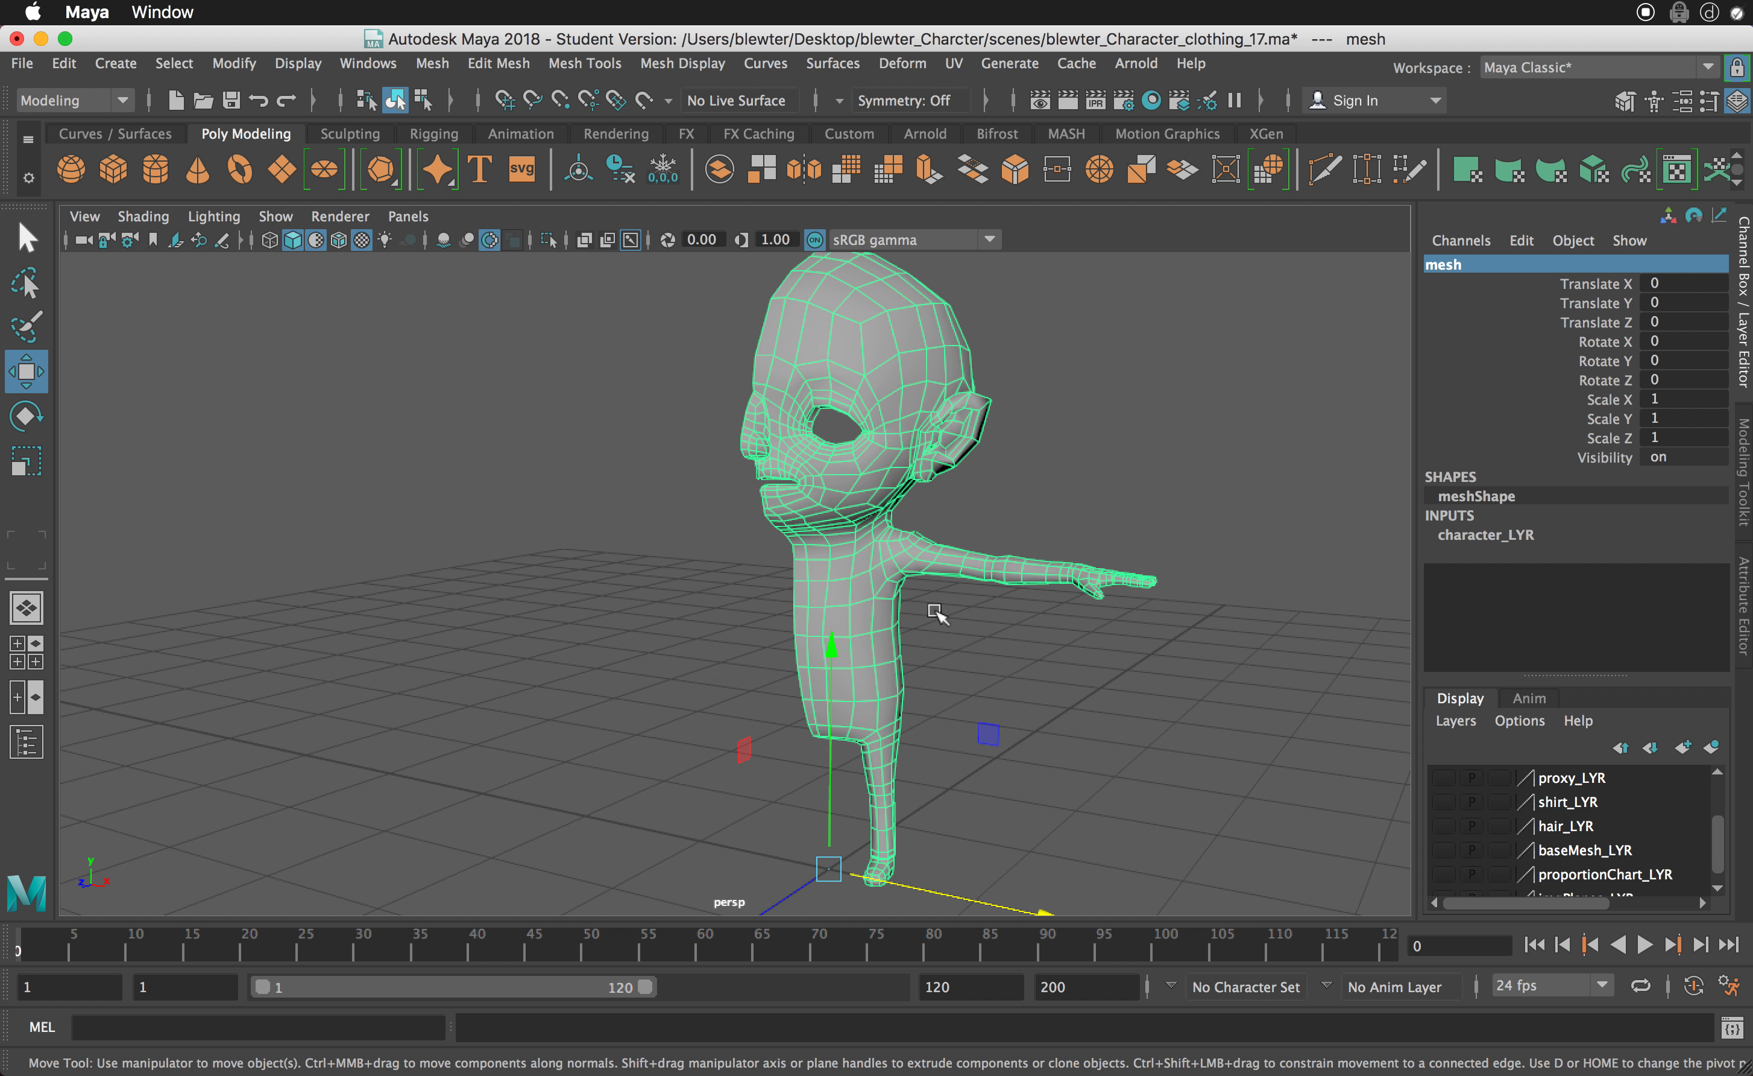
pyautogui.keyDown('alt'); pyautogui.moveTo(818, 567); pyautogui.dragTo(855, 548); pyautogui.keyUp('alt')
pyautogui.keyDown('alt'); pyautogui.moveTo(855, 549); pyautogui.dragTo(1078, 697, button='right'); pyautogui.keyUp('alt')
pyautogui.keyDown('alt'); pyautogui.moveTo(866, 605); pyautogui.dragTo(1006, 594); pyautogui.keyUp('alt')
pyautogui.keyDown('alt'); pyautogui.moveTo(929, 625); pyautogui.dragTo(1025, 590, button='right'); pyautogui.keyUp('alt')
pyautogui.keyDown('alt'); pyautogui.moveTo(1026, 589); pyautogui.dragTo(974, 541); pyautogui.keyUp('alt')
pyautogui.keyDown('alt'); pyautogui.moveTo(914, 512); pyautogui.dragTo(912, 623, button='middle'); pyautogui.keyUp('alt')
pyautogui.moveTo(901, 606)
pyautogui.keyDown('alt'); pyautogui.mouseDown()
pyautogui.moveTo(735, 587)
pyautogui.moveTo(940, 627)
pyautogui.moveTo(748, 598)
pyautogui.moveTo(868, 595)
pyautogui.moveTo(842, 615)
pyautogui.moveTo(879, 626)
pyautogui.mouseUp(); pyautogui.keyUp('alt')
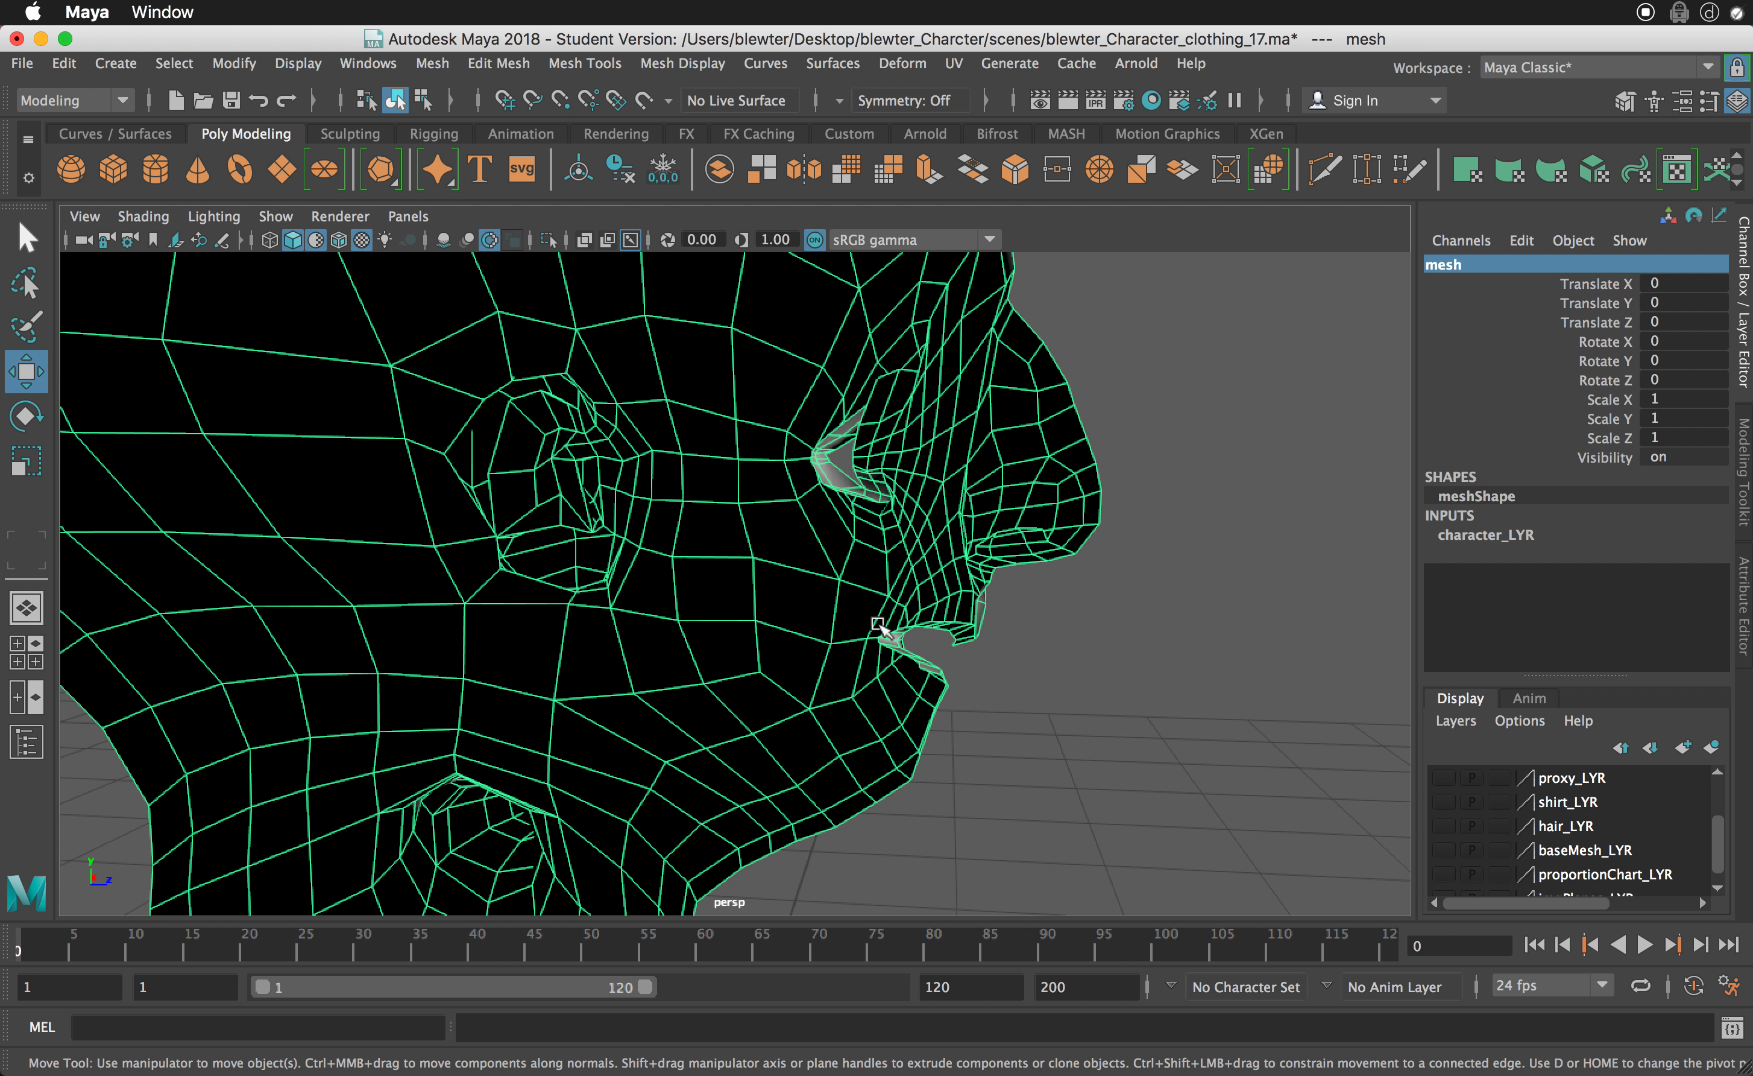
# - Switch the mesh to edge selection and select the border edges of the eye opening
pyautogui.rightClick(941, 630)
pyautogui.moveTo(943, 572); pyautogui.dragTo(941, 552, button='right')
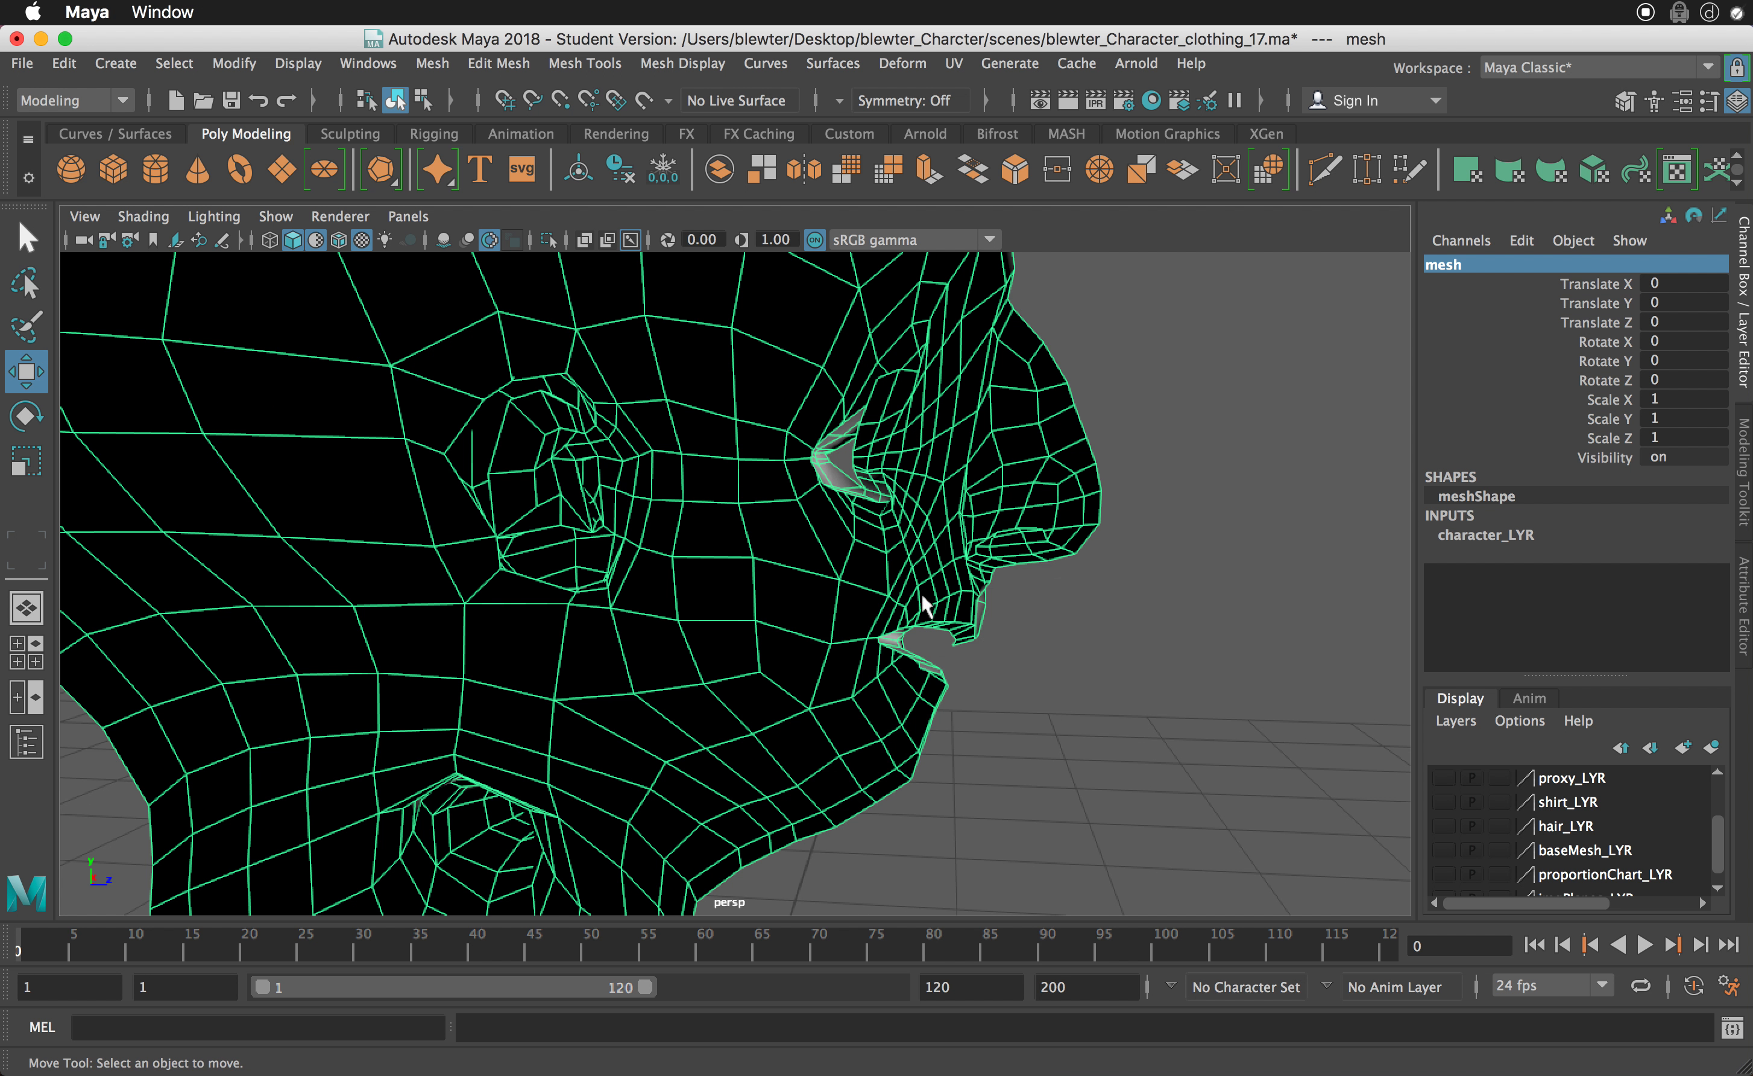
pyautogui.keyDown('alt'); pyautogui.moveTo(941, 553); pyautogui.dragTo(688, 490); pyautogui.keyUp('alt')
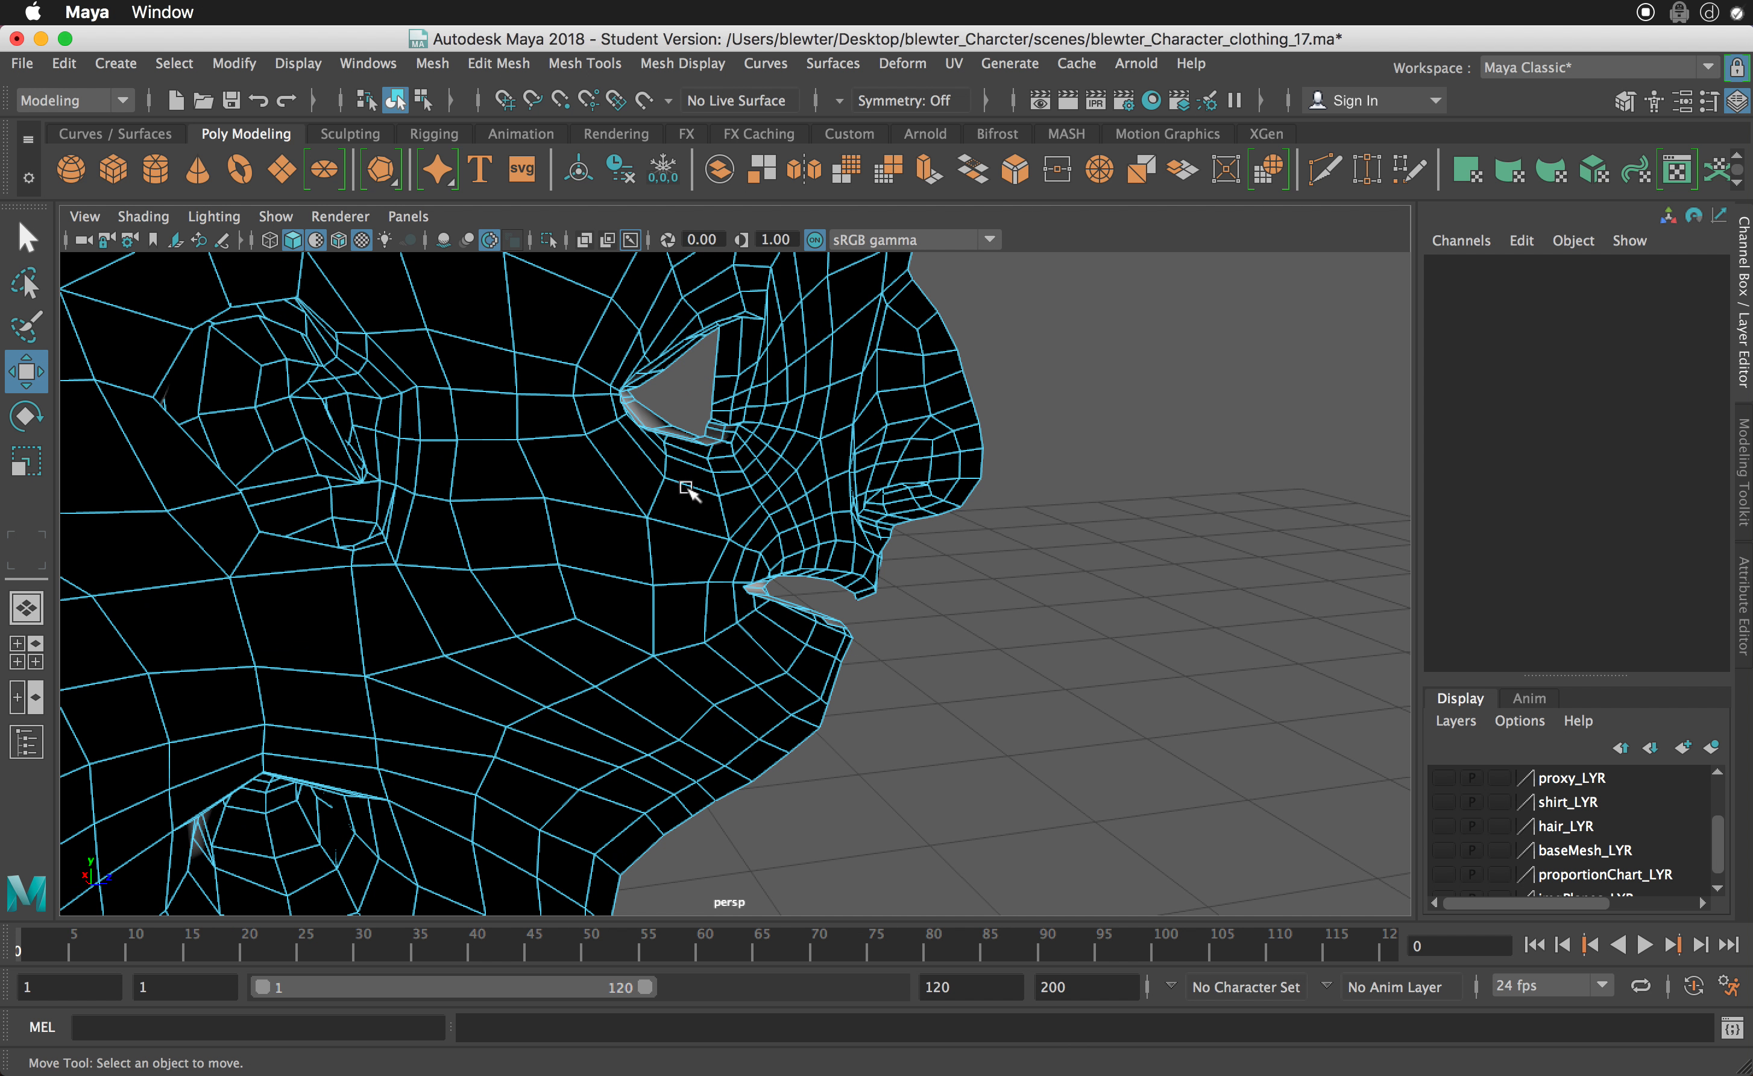
pyautogui.click(707, 346)
pyautogui.keyDown('alt'); pyautogui.moveTo(707, 346); pyautogui.dragTo(697, 425); pyautogui.keyUp('alt')
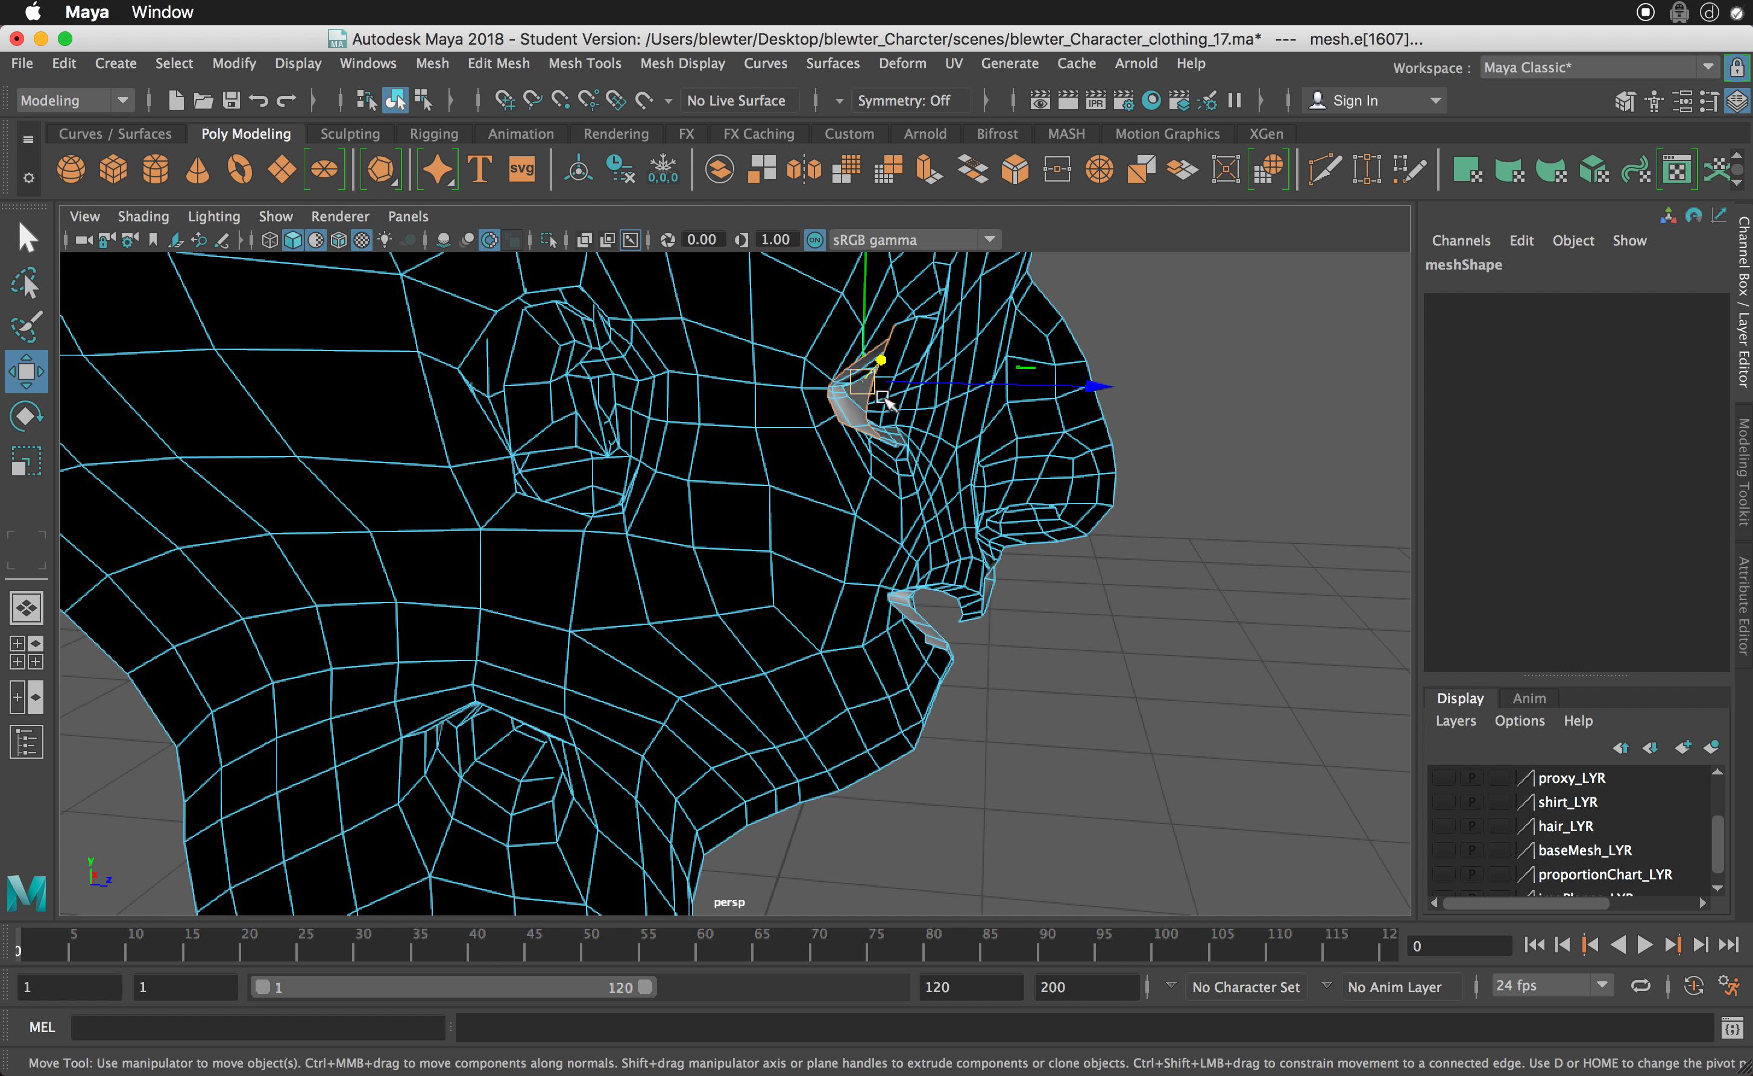
# - Extrude the eye opening's border edges and push them back into the head to about -0.14 in world Translate Z
pyautogui.keyDown('shift'); pyautogui.moveTo(884, 414); pyautogui.dragTo(874, 471, button='right'); pyautogui.keyUp('shift')
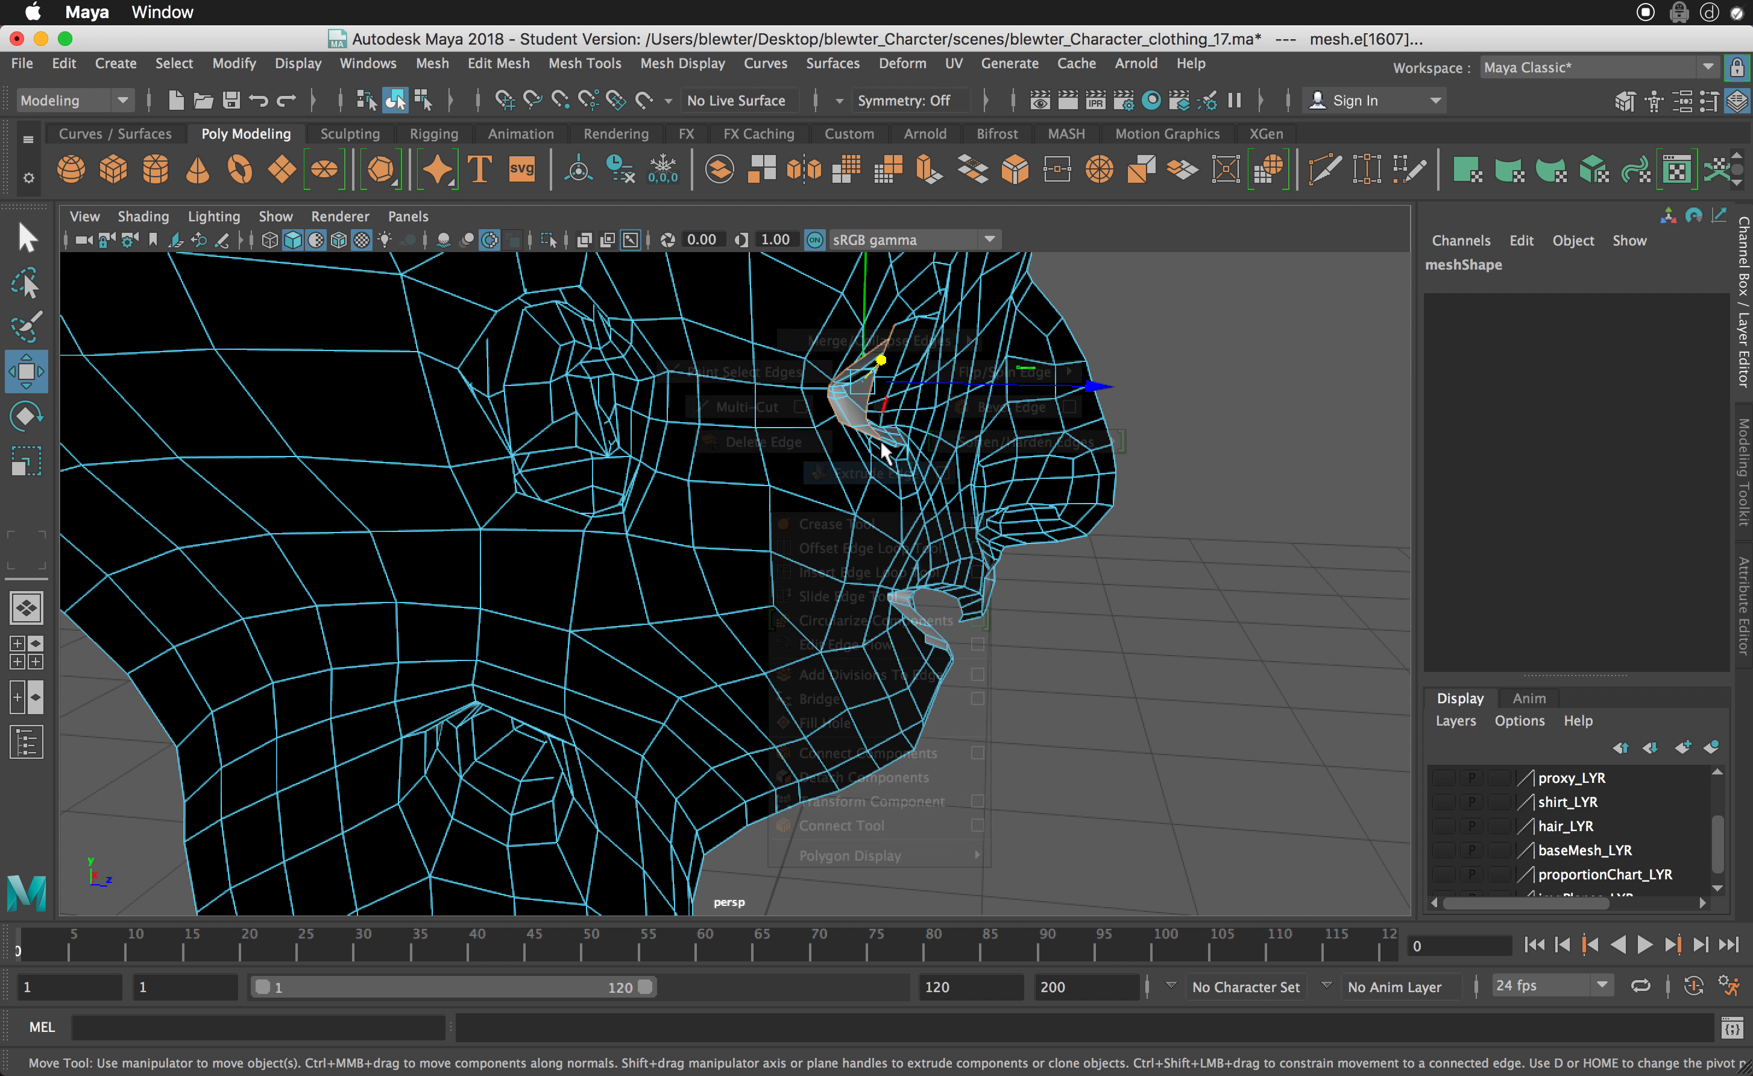
pyautogui.keyDown('alt'); pyautogui.moveTo(931, 288); pyautogui.dragTo(948, 346, button='middle'); pyautogui.keyUp('alt')
pyautogui.keyDown('alt'); pyautogui.moveTo(965, 328); pyautogui.dragTo(1025, 333); pyautogui.keyUp('alt')
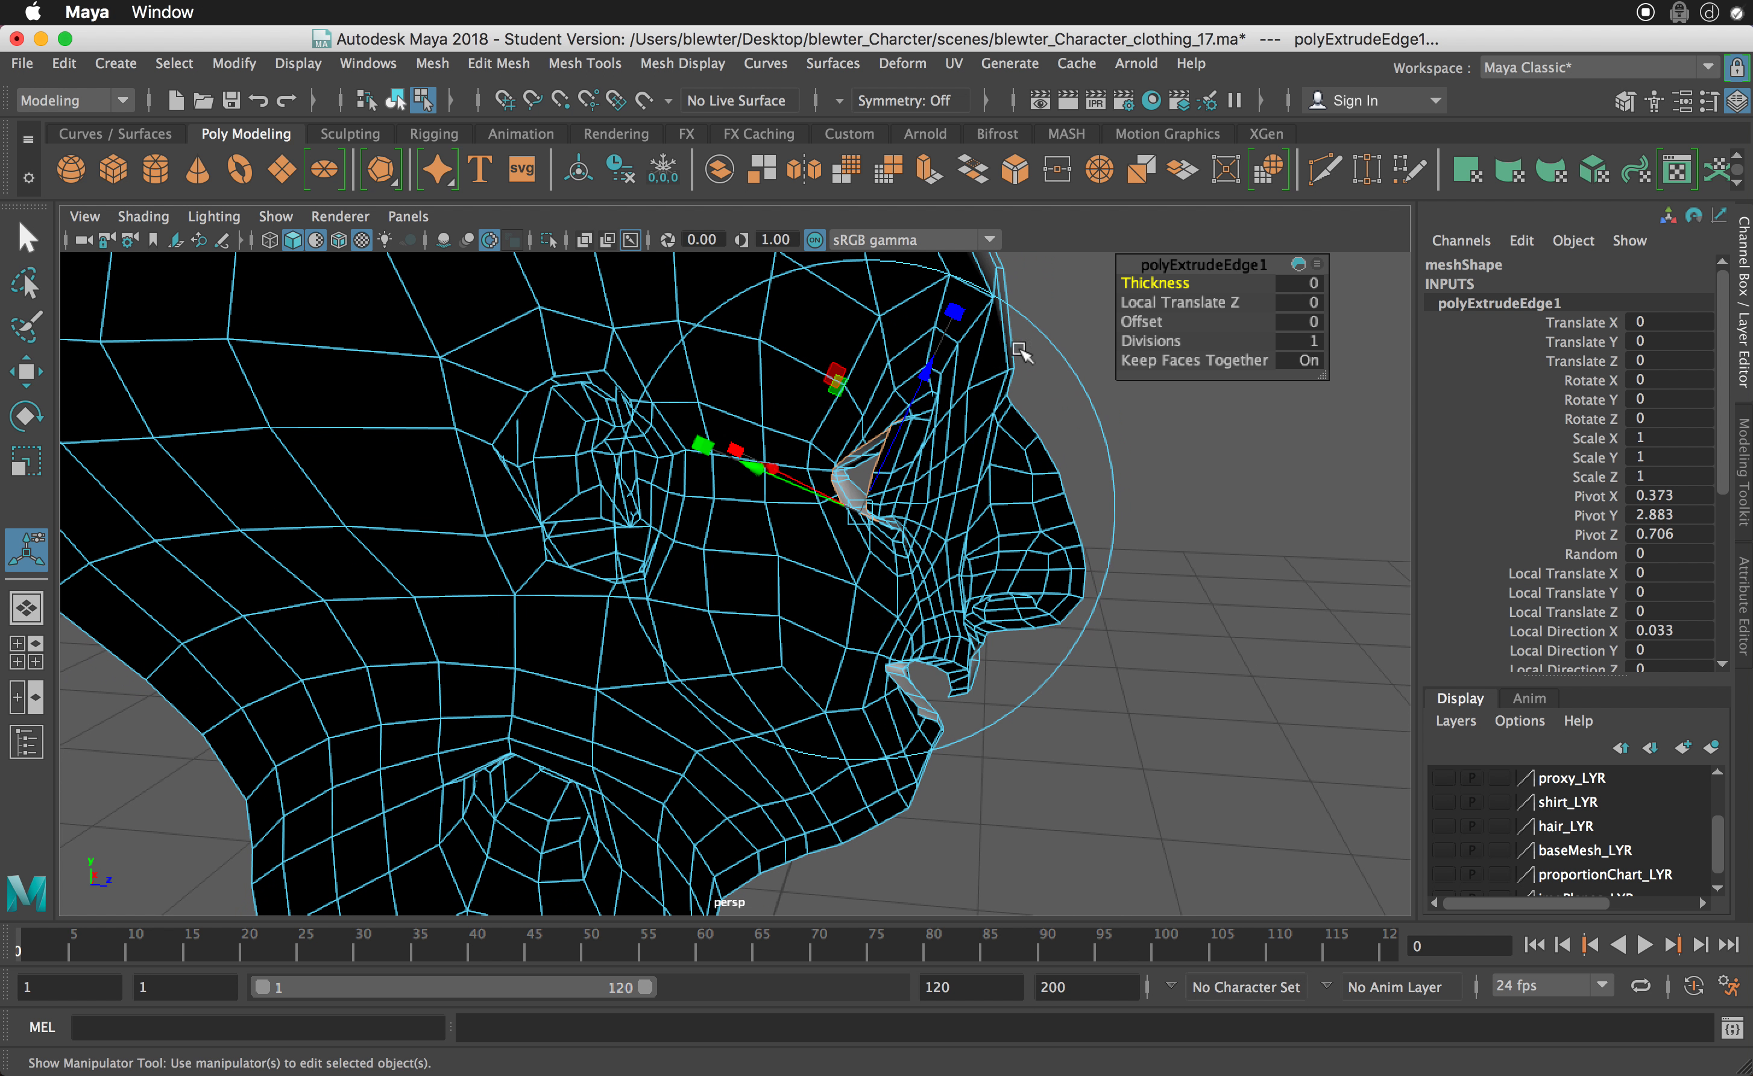
pyautogui.moveTo(1331, 323); pyautogui.dragTo(1378, 433)
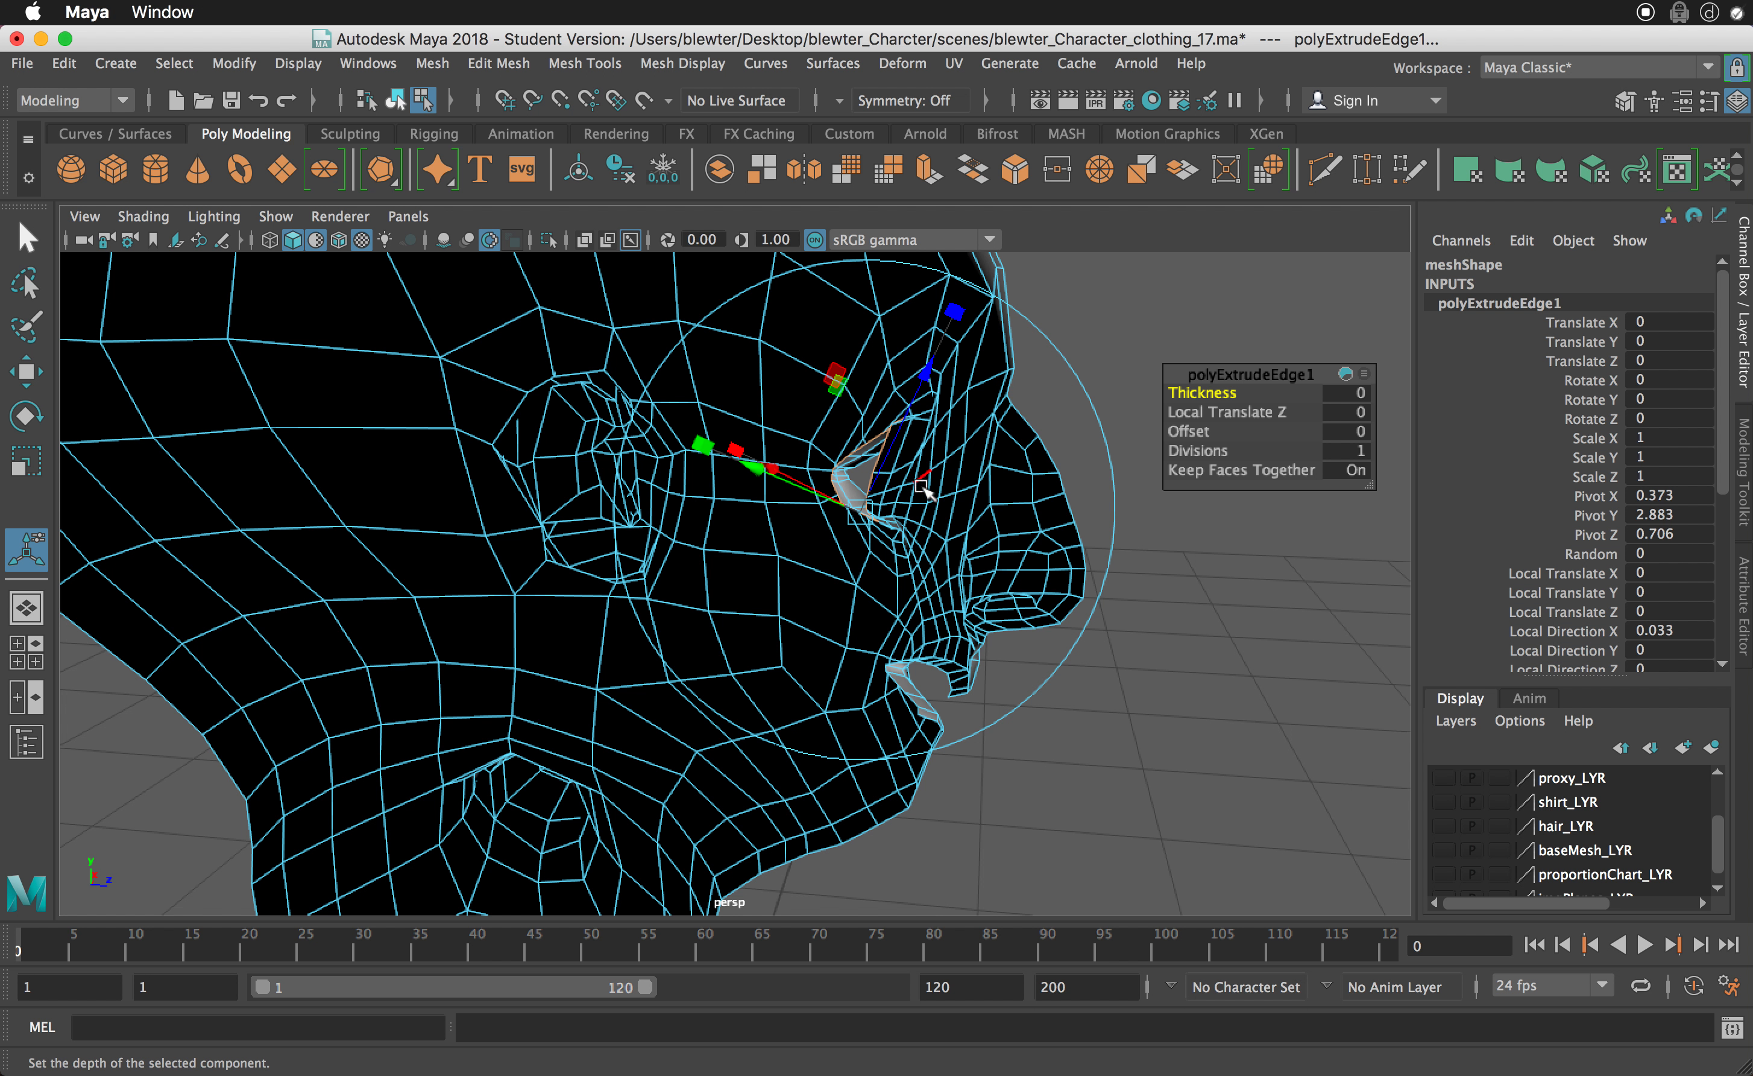
pyautogui.keyDown('alt'); pyautogui.moveTo(892, 607); pyautogui.dragTo(872, 688, button='middle'); pyautogui.keyUp('alt')
pyautogui.scroll(-2, 1082, 349)
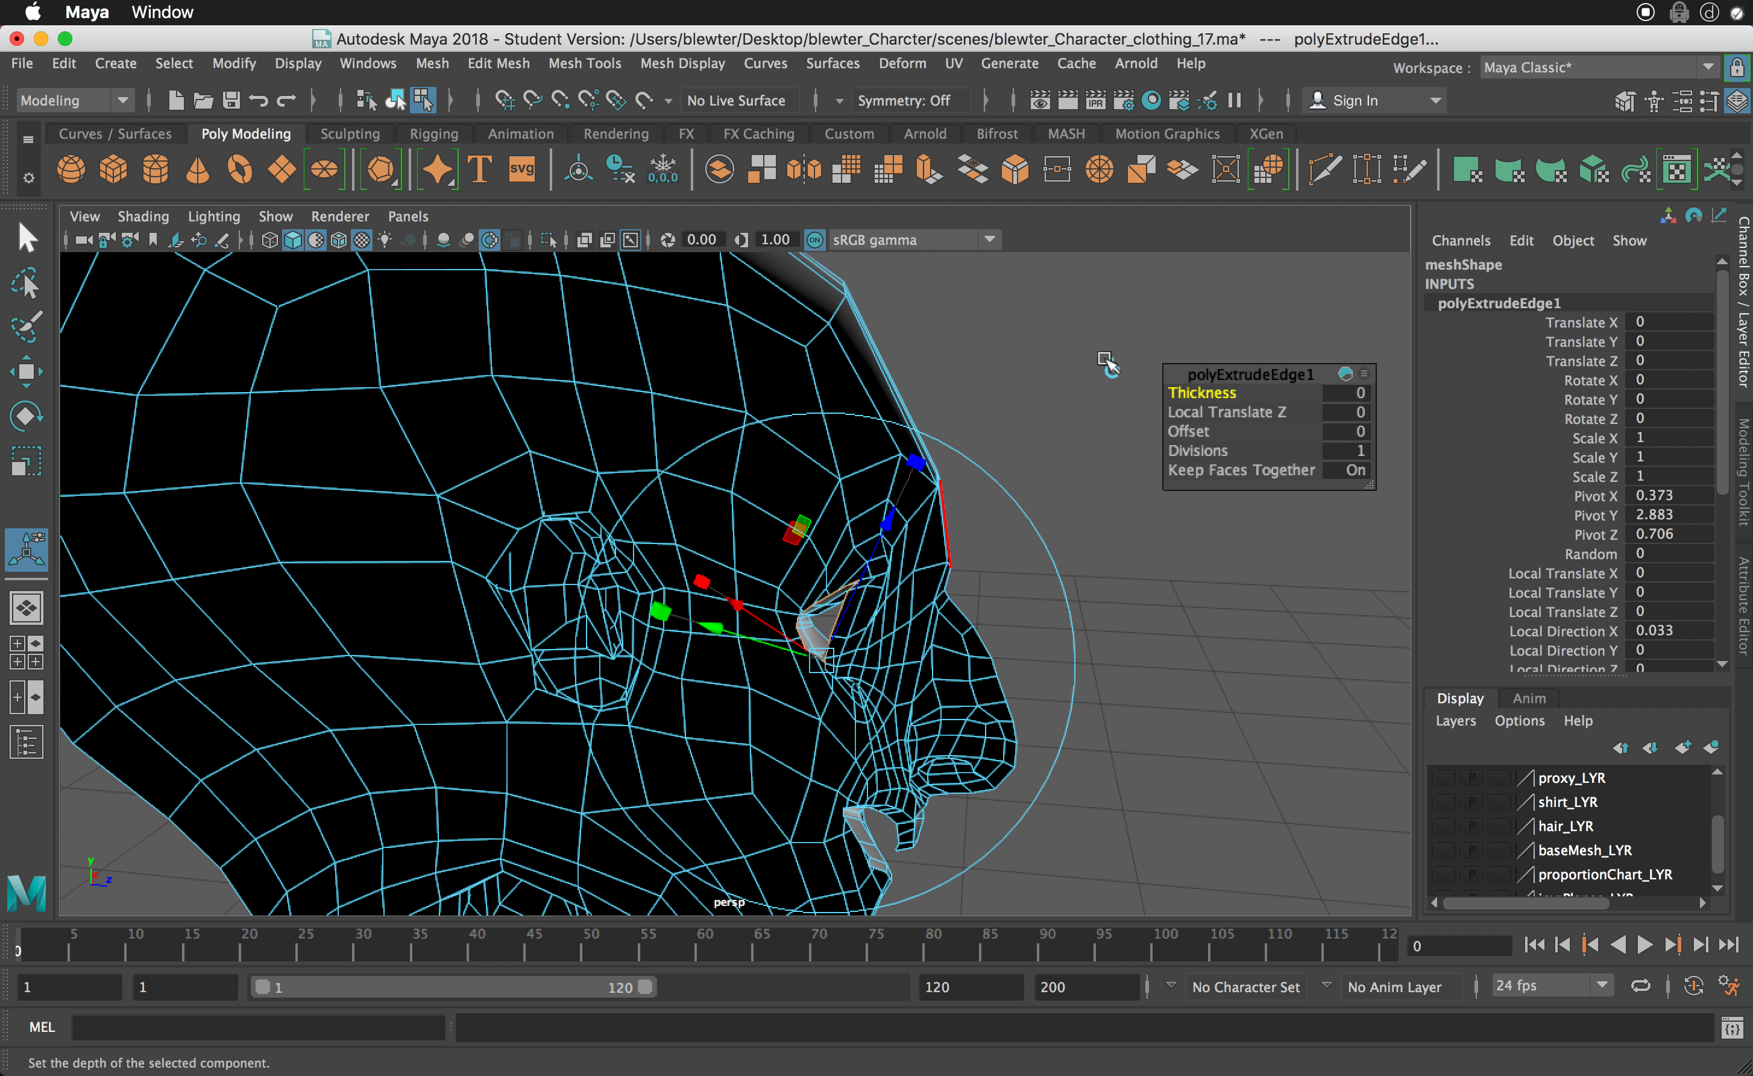
pyautogui.click(1108, 365)
pyautogui.moveTo(974, 633); pyautogui.dragTo(913, 632)
pyautogui.press('f')
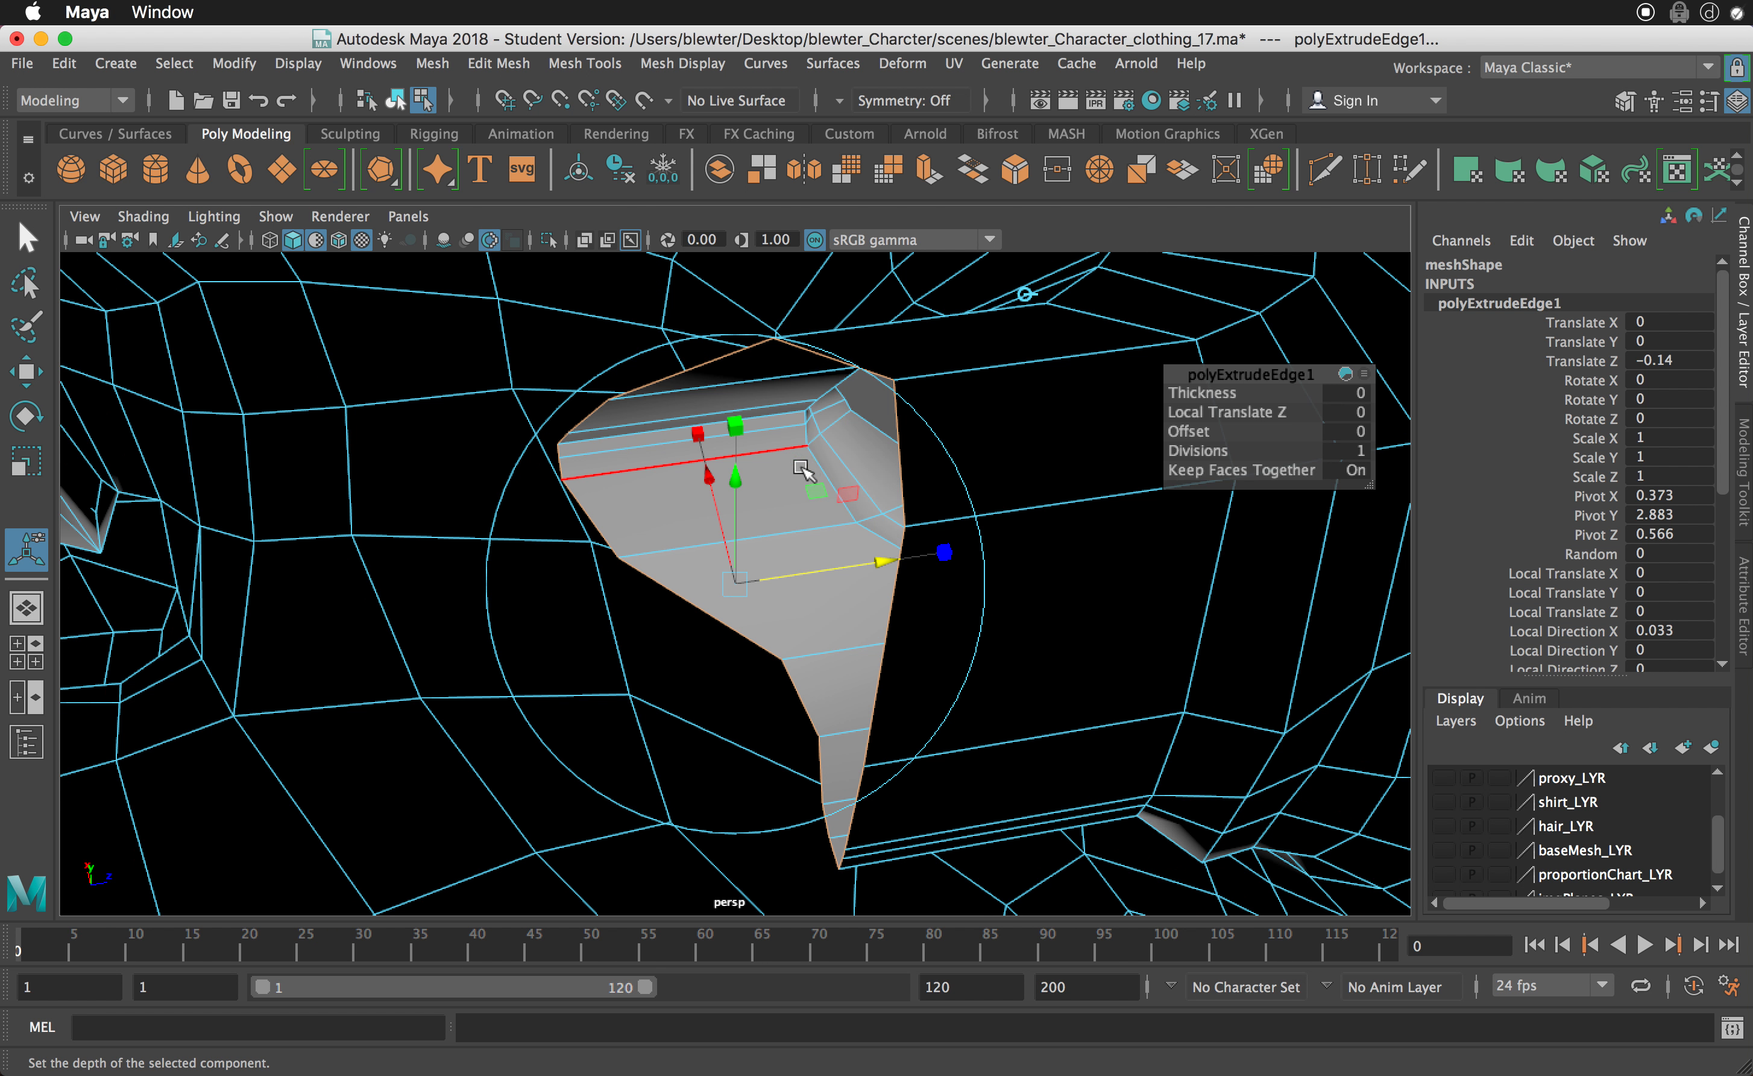
pyautogui.keyDown('alt'); pyautogui.moveTo(802, 467); pyautogui.dragTo(916, 457); pyautogui.keyUp('alt')
# - Enlarge the extruded eye rim in X and Y, about 1.35 in X, and flatten it to about 0.51 in Z
pyautogui.keyDown('alt'); pyautogui.moveTo(915, 458); pyautogui.dragTo(469, 430, button='right'); pyautogui.keyUp('alt')
pyautogui.keyDown('alt'); pyautogui.moveTo(568, 470); pyautogui.dragTo(596, 487); pyautogui.keyUp('alt')
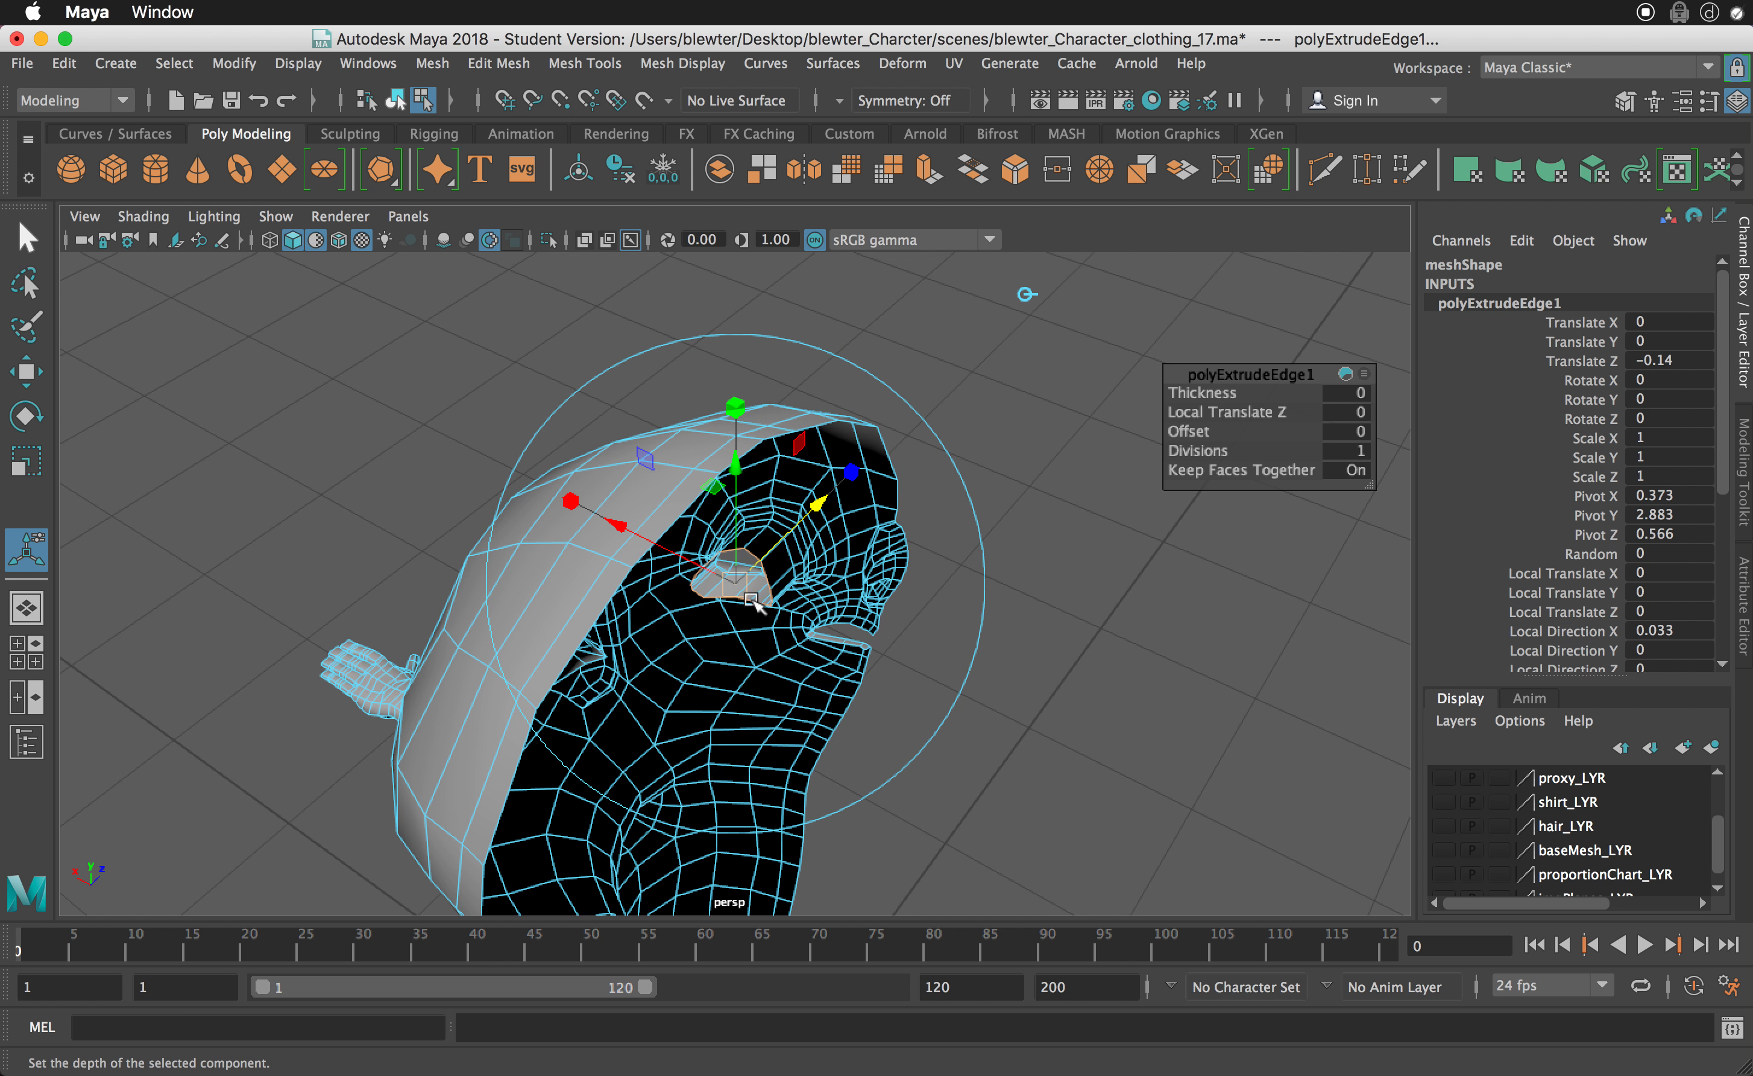
pyautogui.click(565, 498)
pyautogui.moveTo(738, 587); pyautogui.dragTo(758, 545)
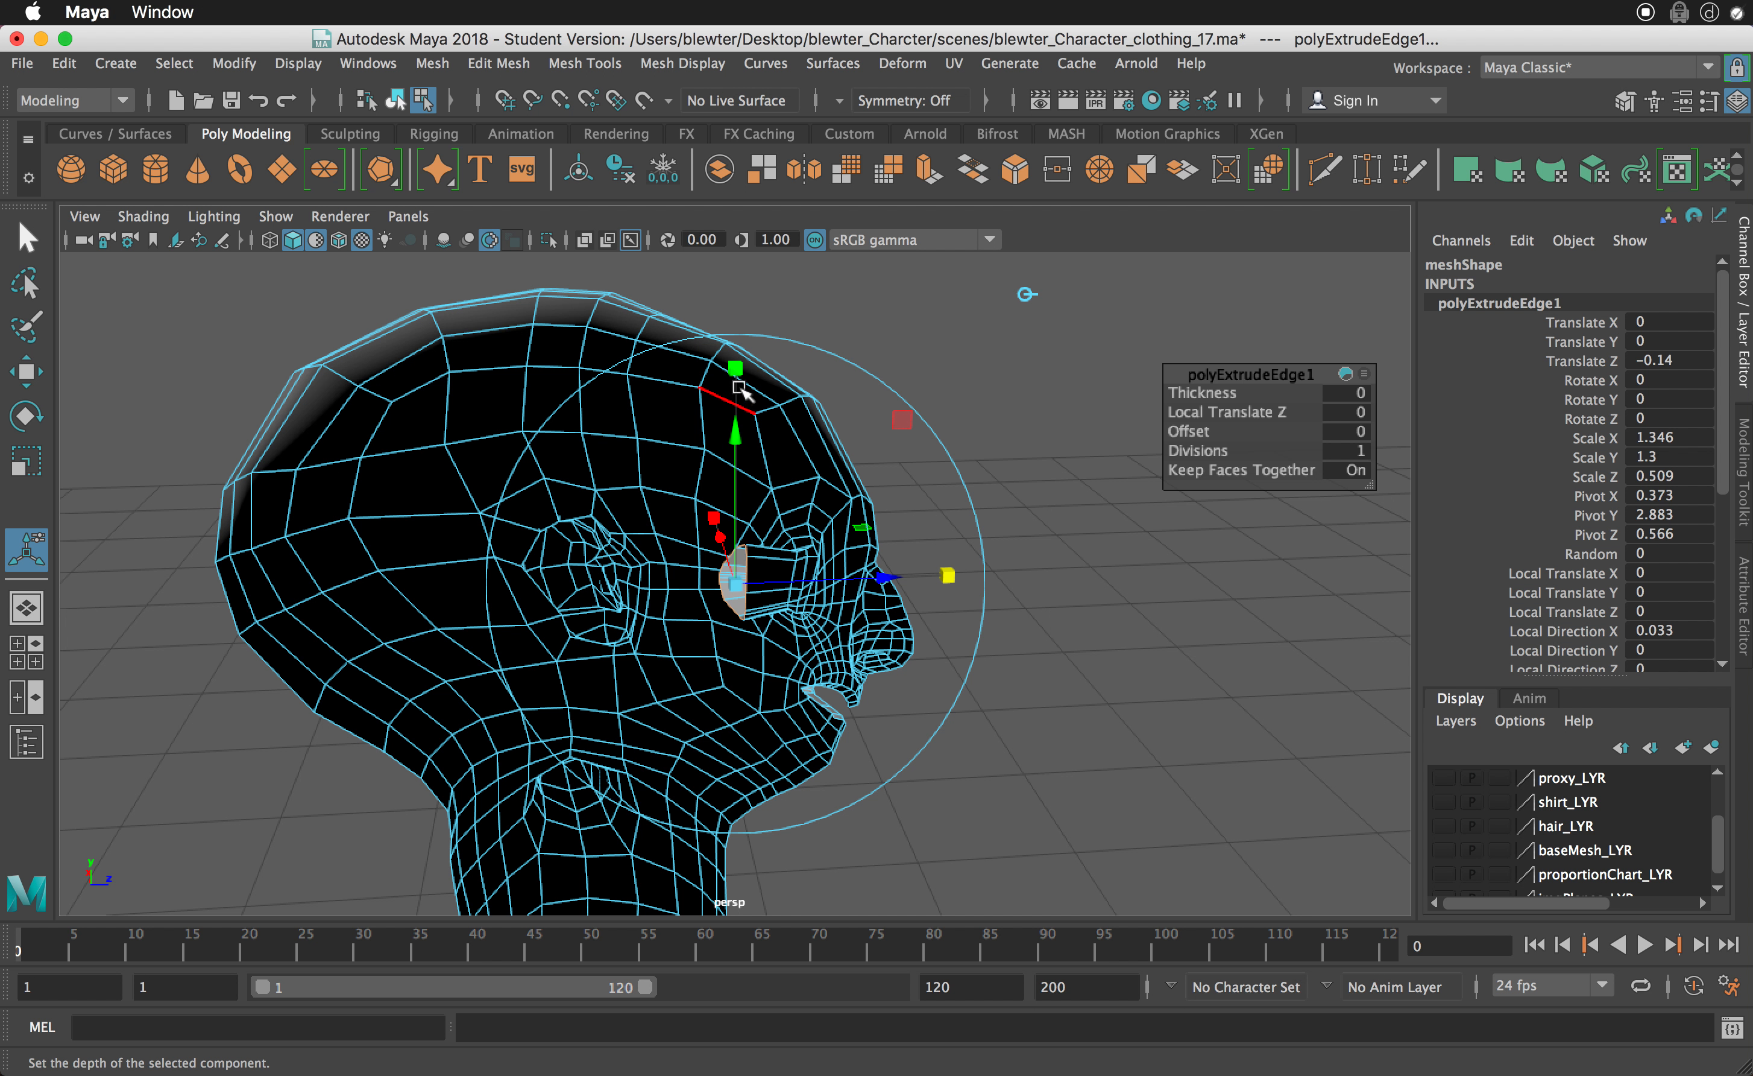
pyautogui.moveTo(736, 383); pyautogui.dragTo(734, 364)
pyautogui.keyDown('alt'); pyautogui.moveTo(749, 547); pyautogui.dragTo(742, 550); pyautogui.keyUp('alt')
# - Extrude the eye rim again and push it deeper into the head to about -0.148 in world Translate Z
pyautogui.hotkey('ctrl', 'e')
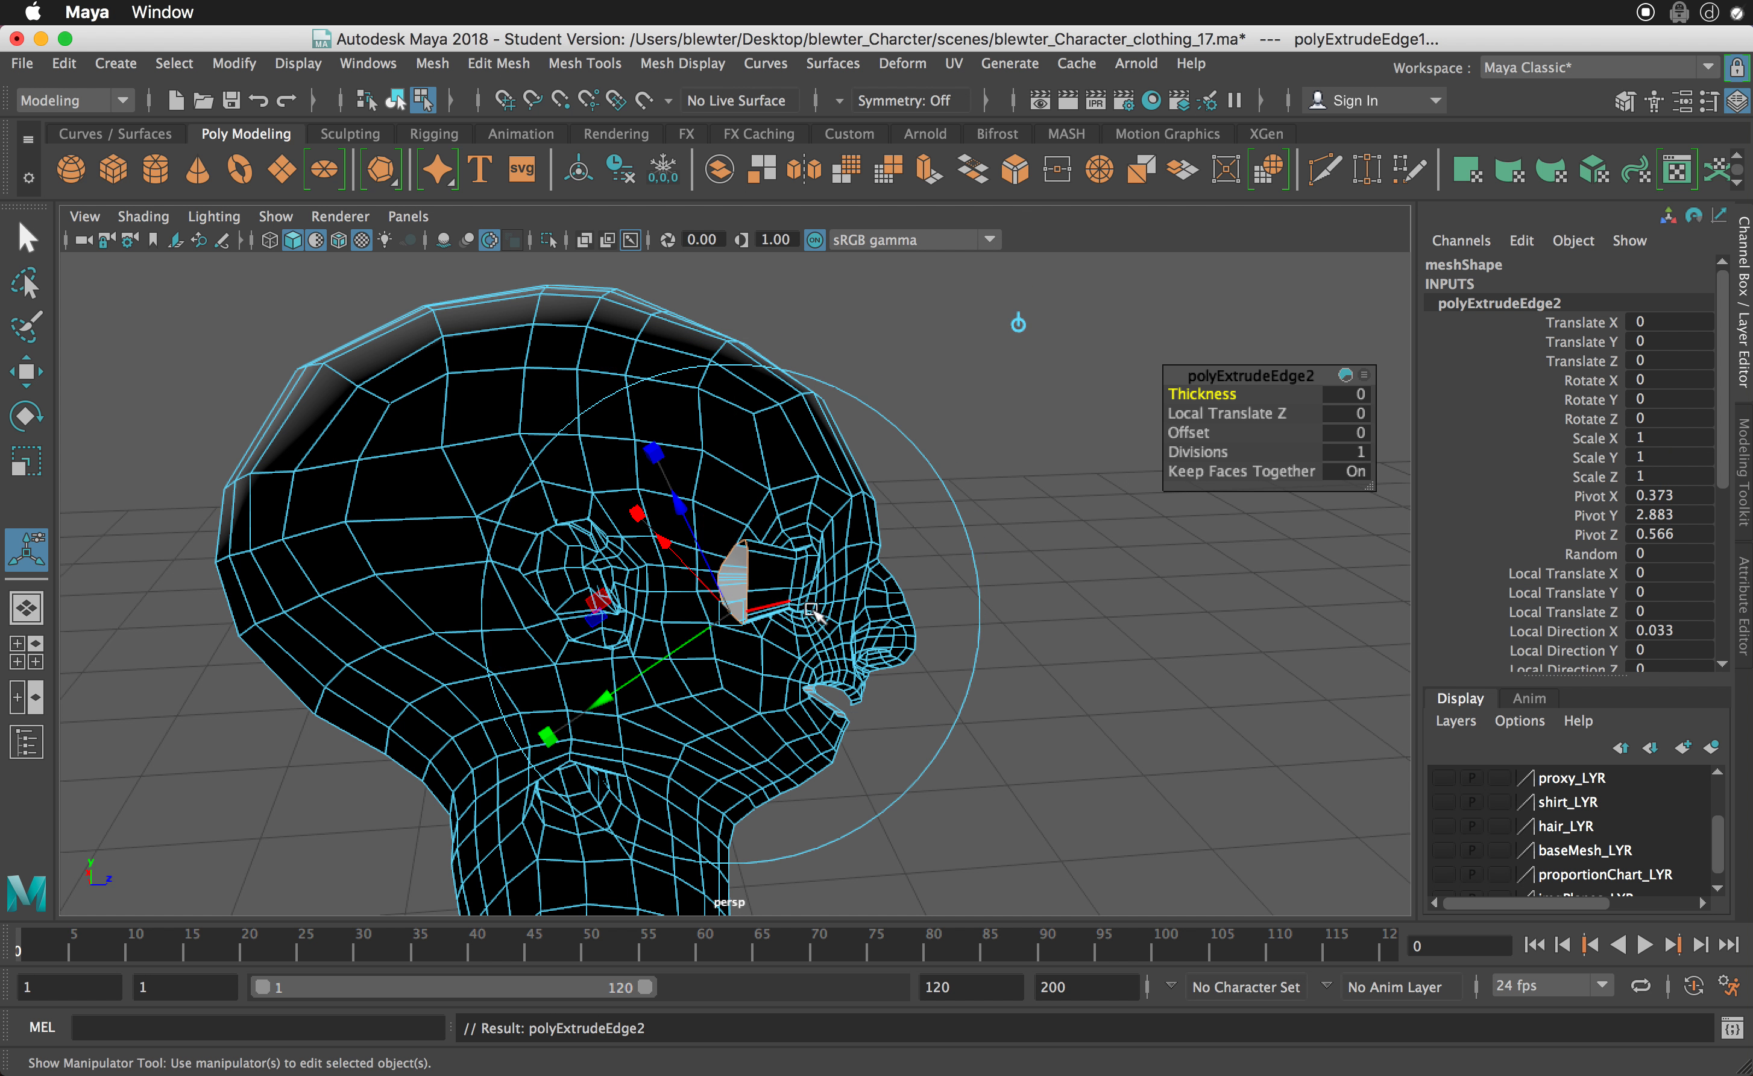
pyautogui.click(1015, 326)
pyautogui.moveTo(890, 585); pyautogui.dragTo(844, 576)
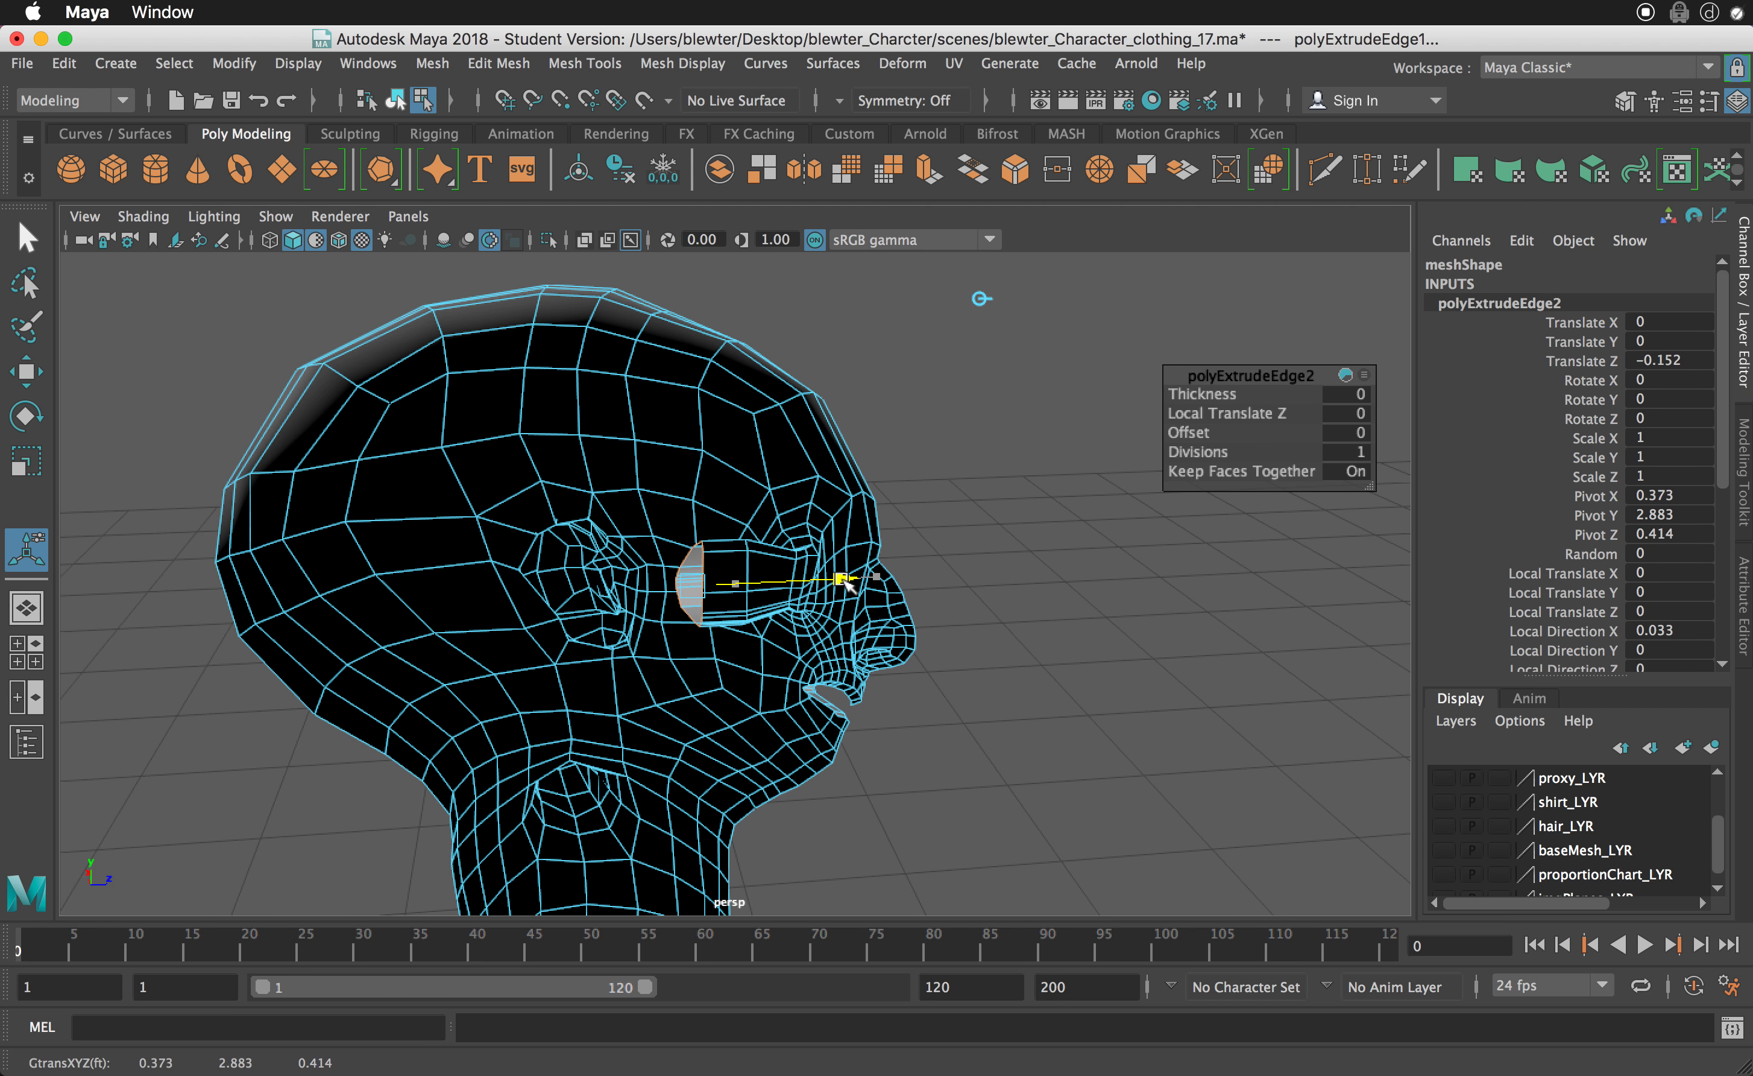
pyautogui.press('r')
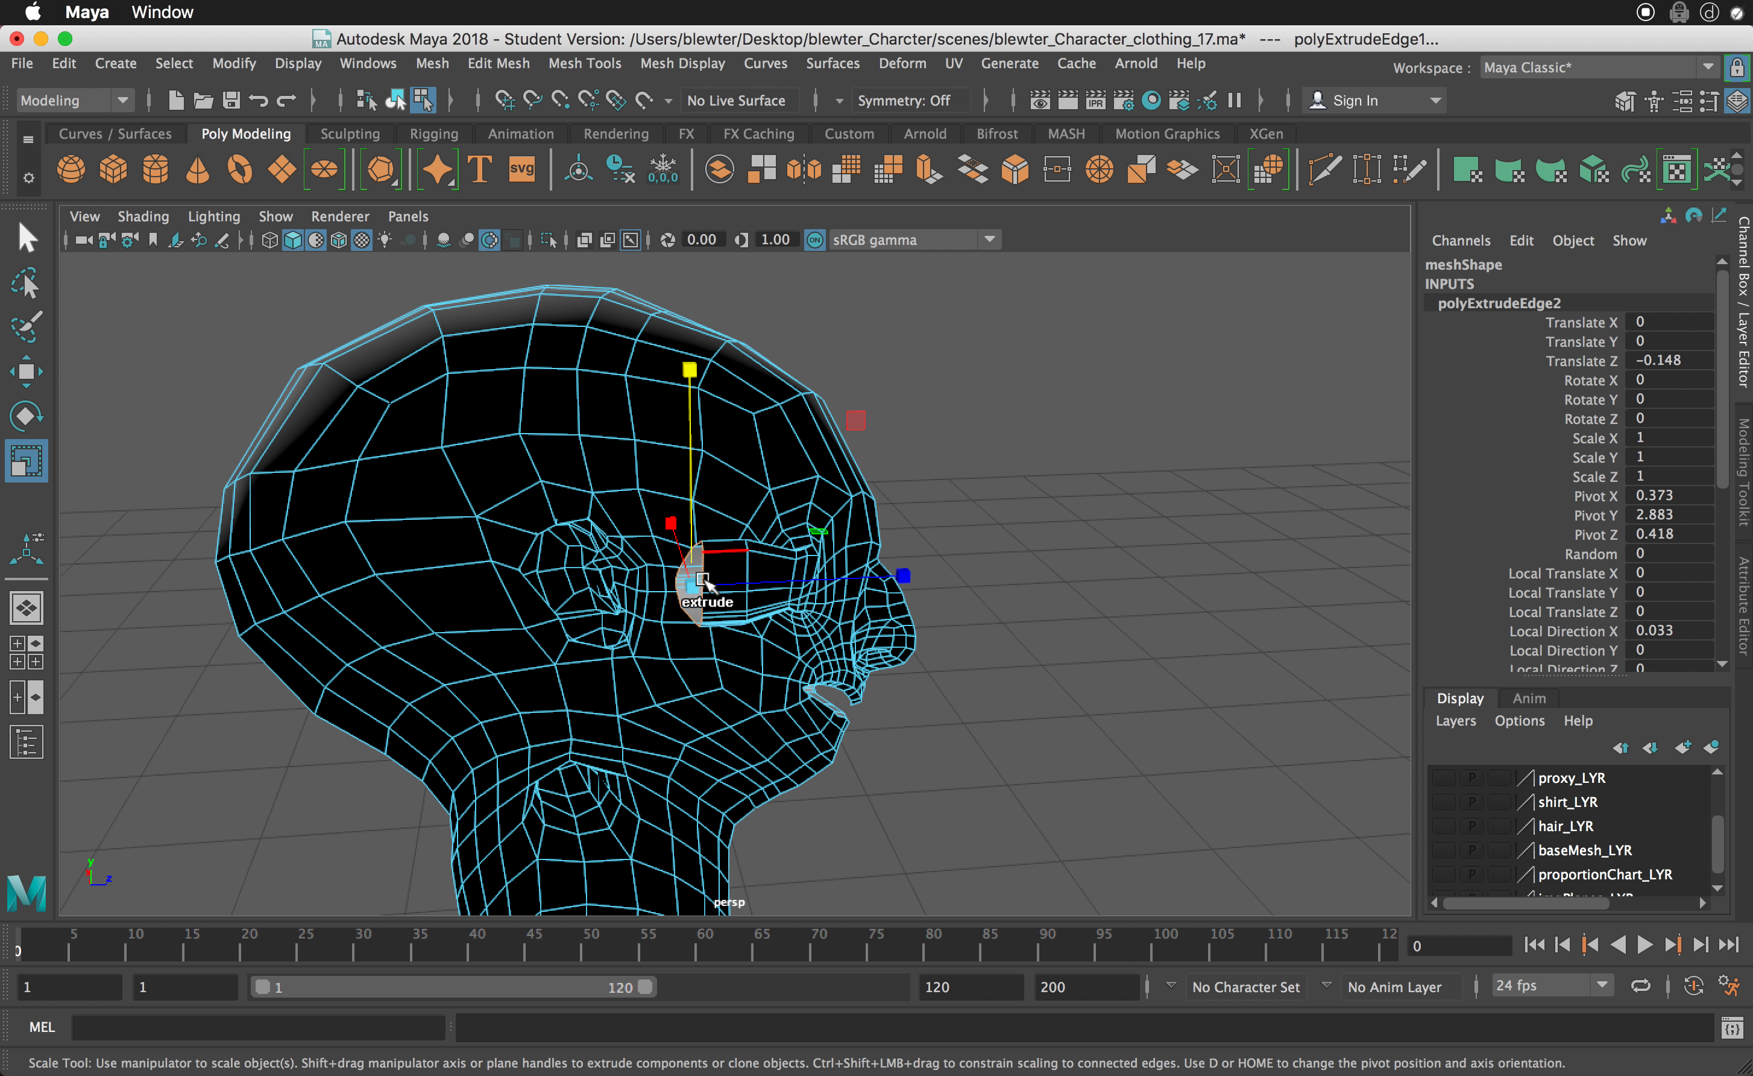
pyautogui.moveTo(703, 580); pyautogui.dragTo(743, 592)
# - Close the open back of the eye socket with Fill Hole and inspect the socket from inside the head
pyautogui.keyDown('shift'); pyautogui.rightClick(735, 594); pyautogui.keyUp('shift')
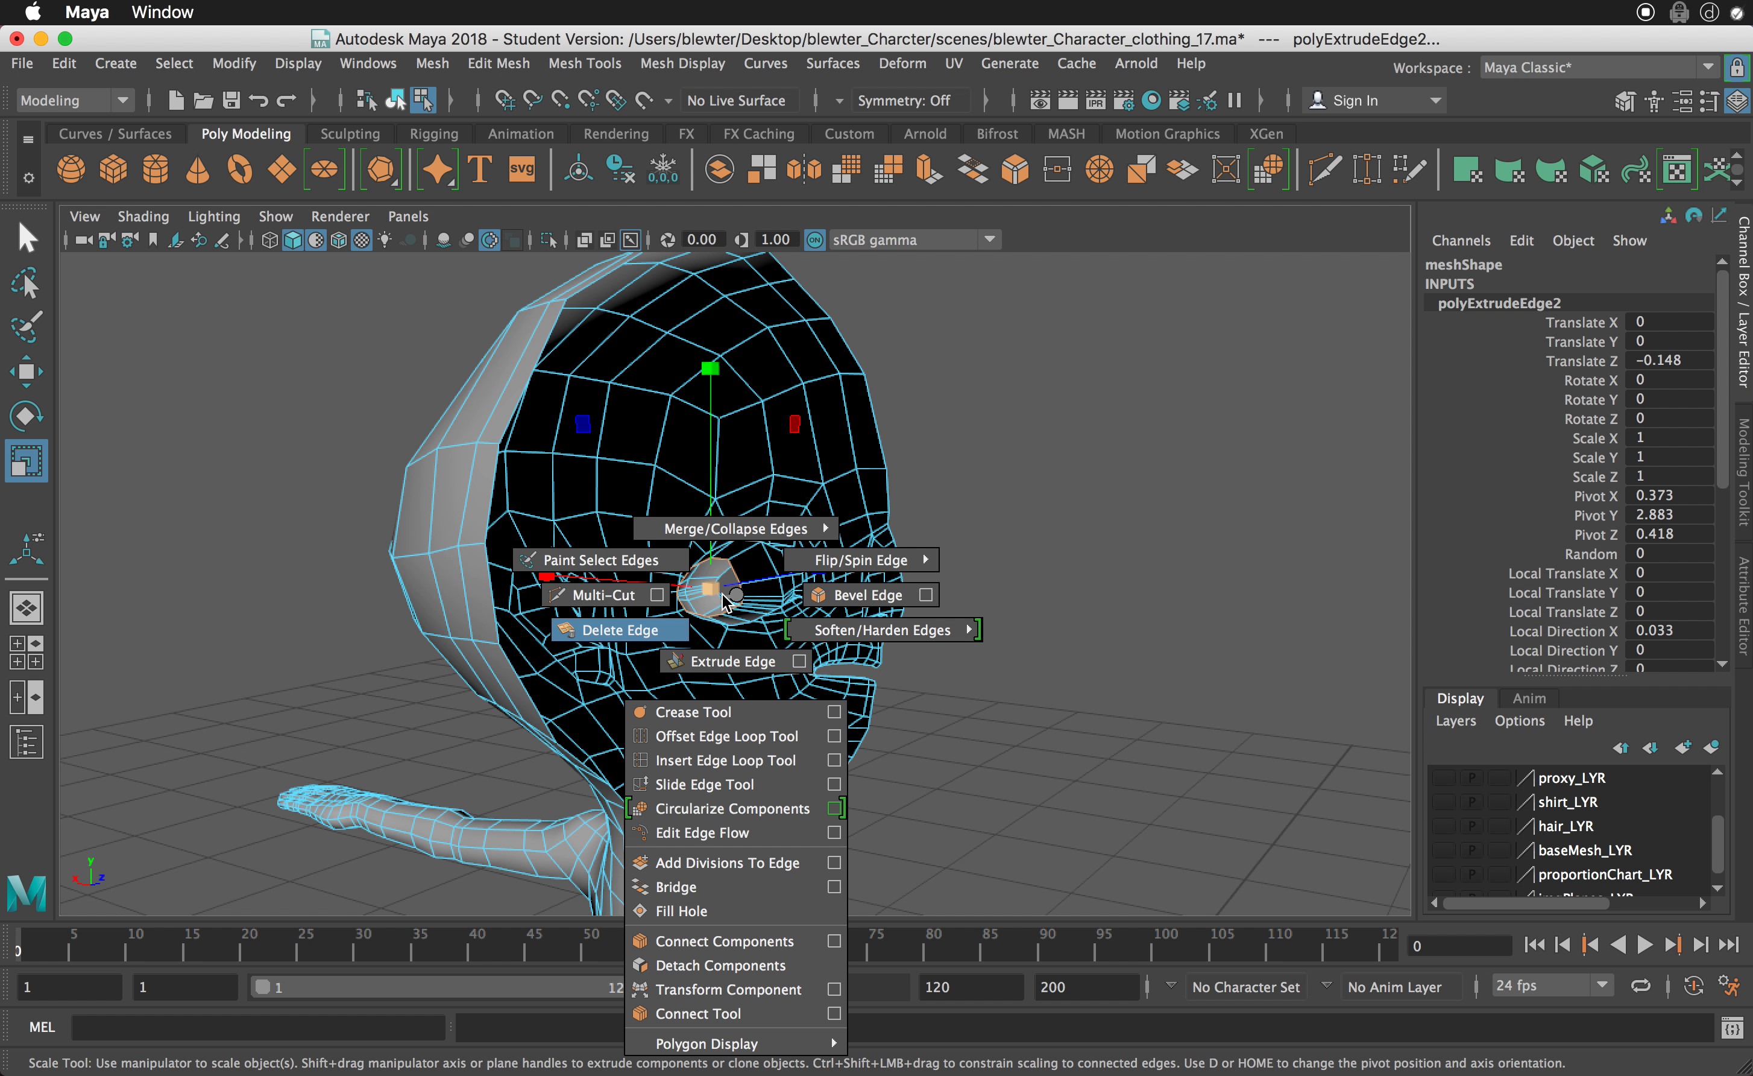
pyautogui.click(697, 911)
pyautogui.keyDown('alt'); pyautogui.moveTo(719, 767); pyautogui.dragTo(716, 697); pyautogui.keyUp('alt')
pyautogui.keyDown('alt'); pyautogui.moveTo(650, 646); pyautogui.dragTo(938, 775, button='right'); pyautogui.keyUp('alt')
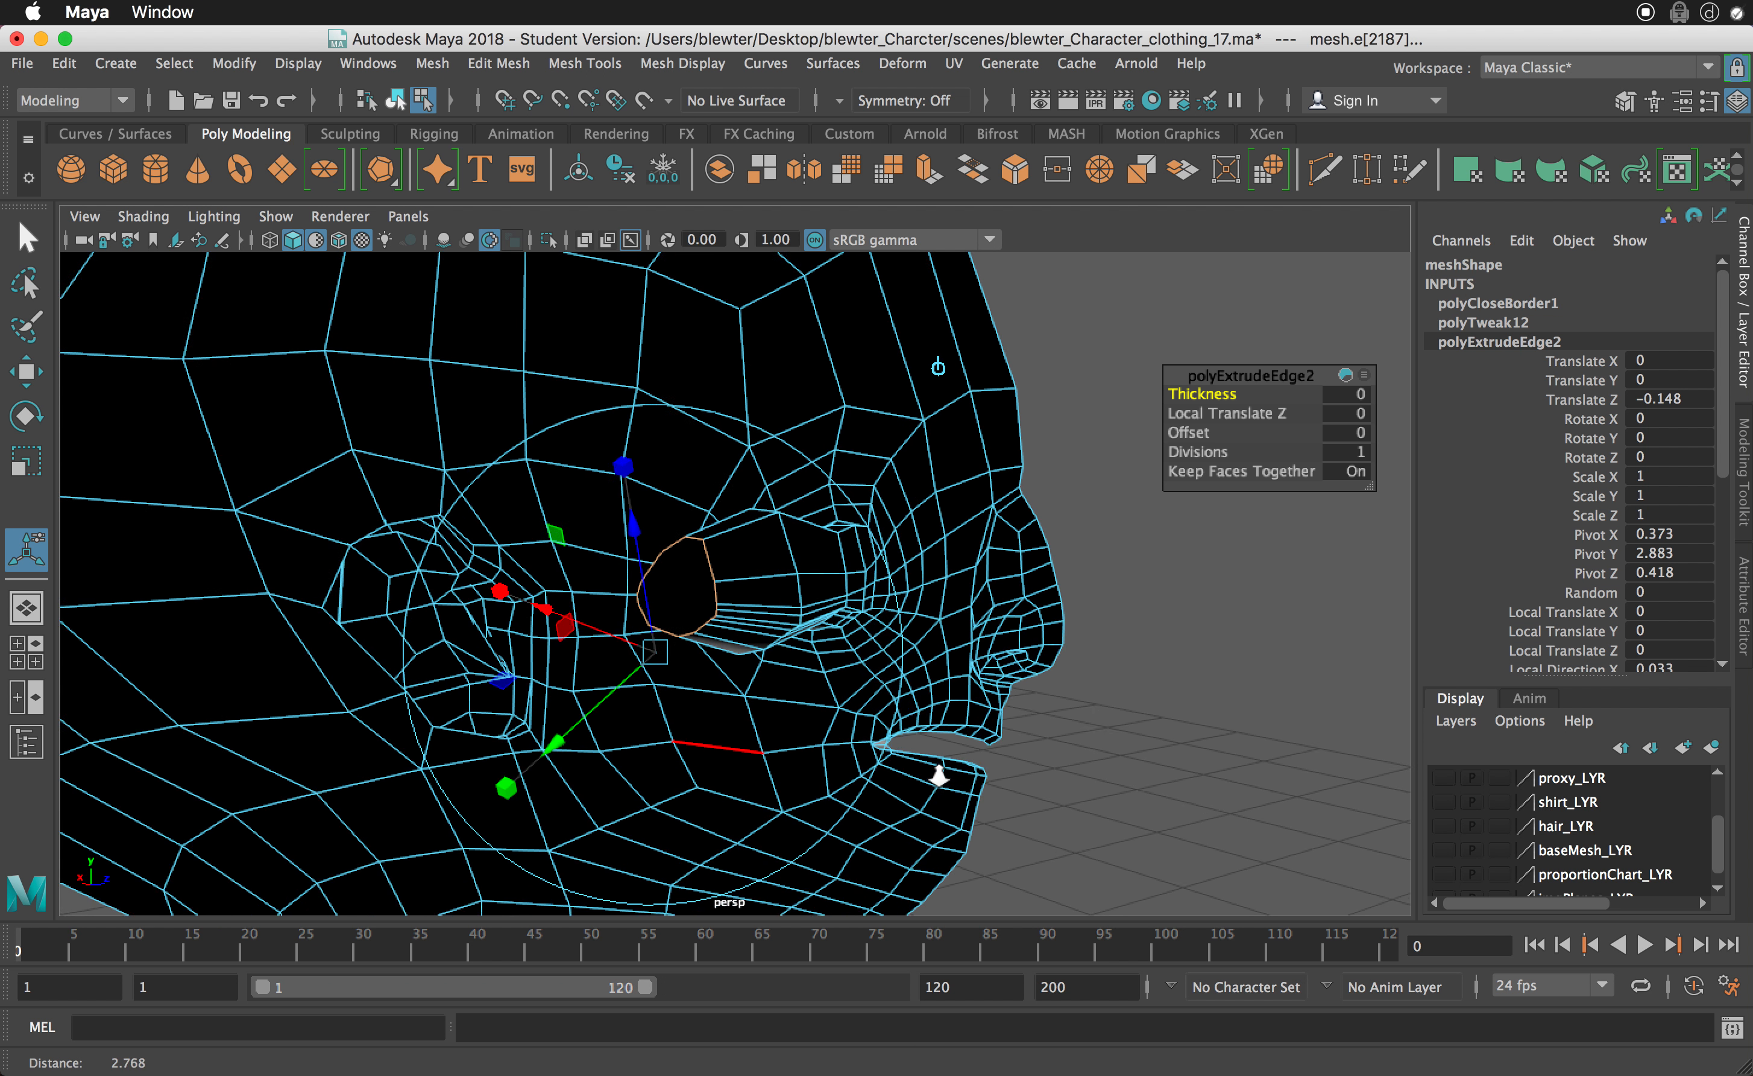
pyautogui.keyDown('alt'); pyautogui.moveTo(939, 775); pyautogui.dragTo(792, 627); pyautogui.keyUp('alt')
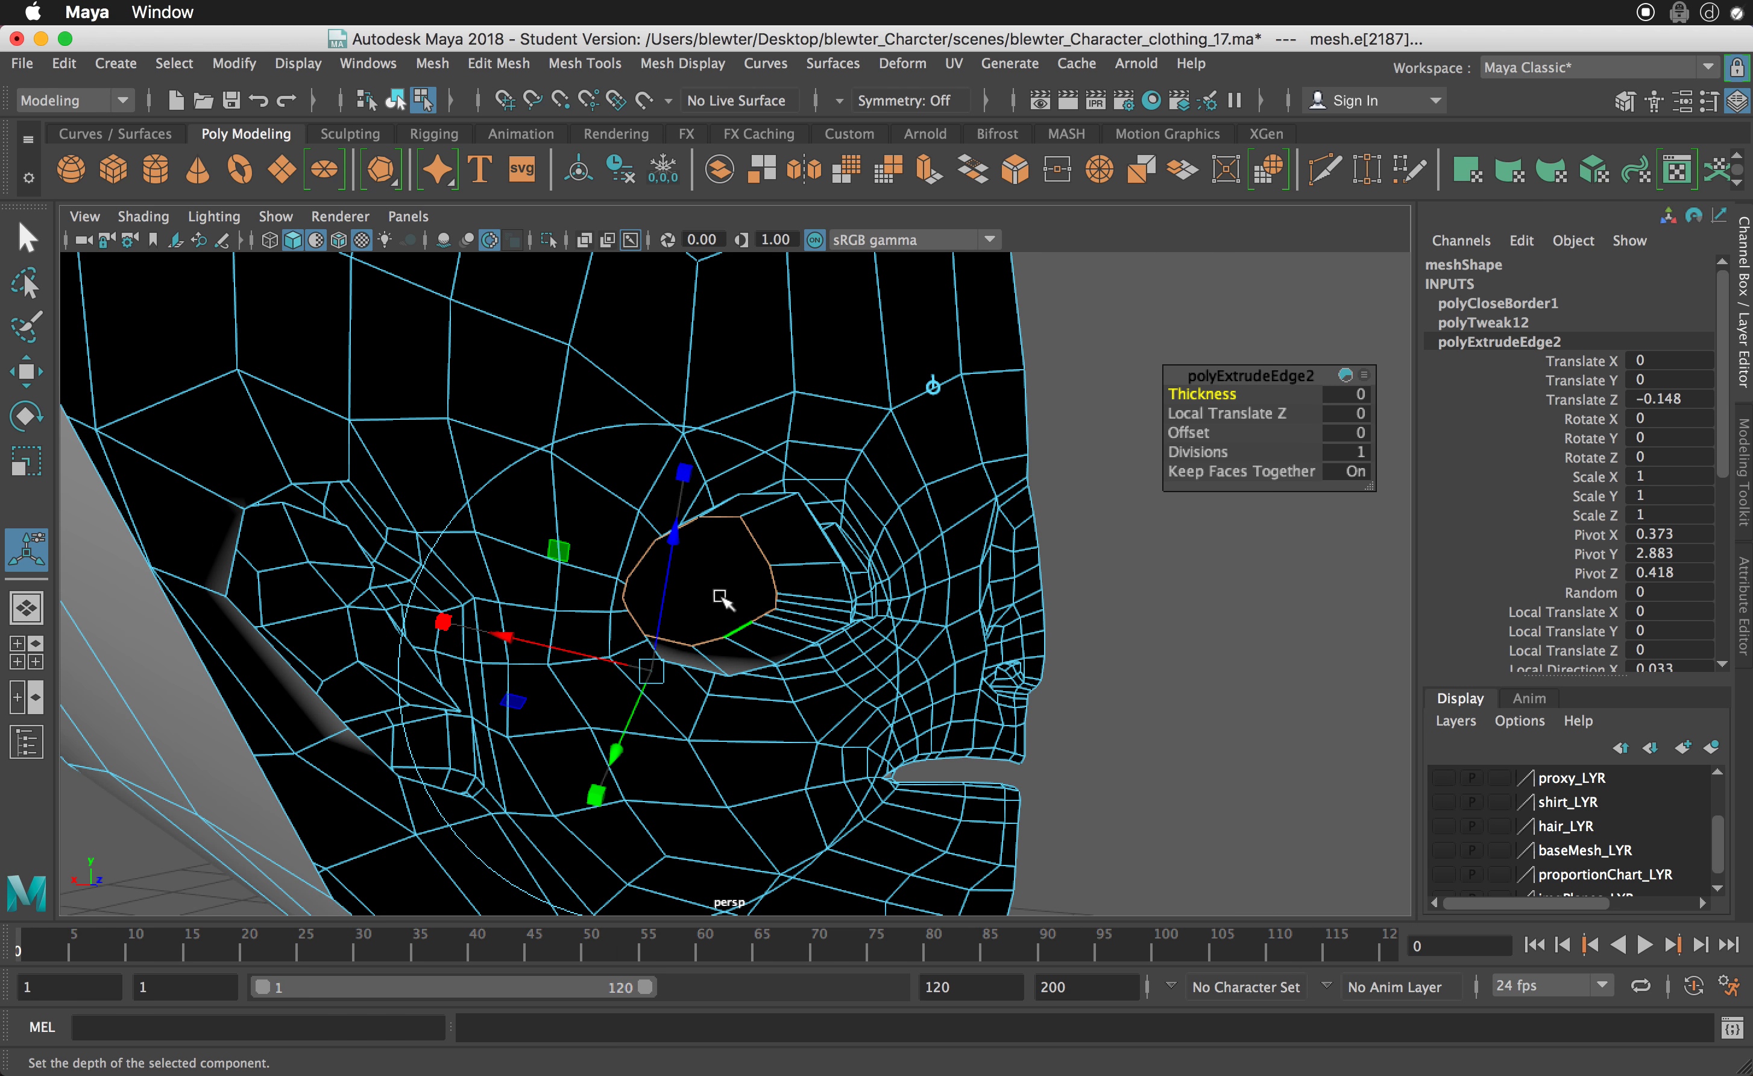
pyautogui.keyDown('alt'); pyautogui.moveTo(721, 598); pyautogui.dragTo(887, 720); pyautogui.keyUp('alt')
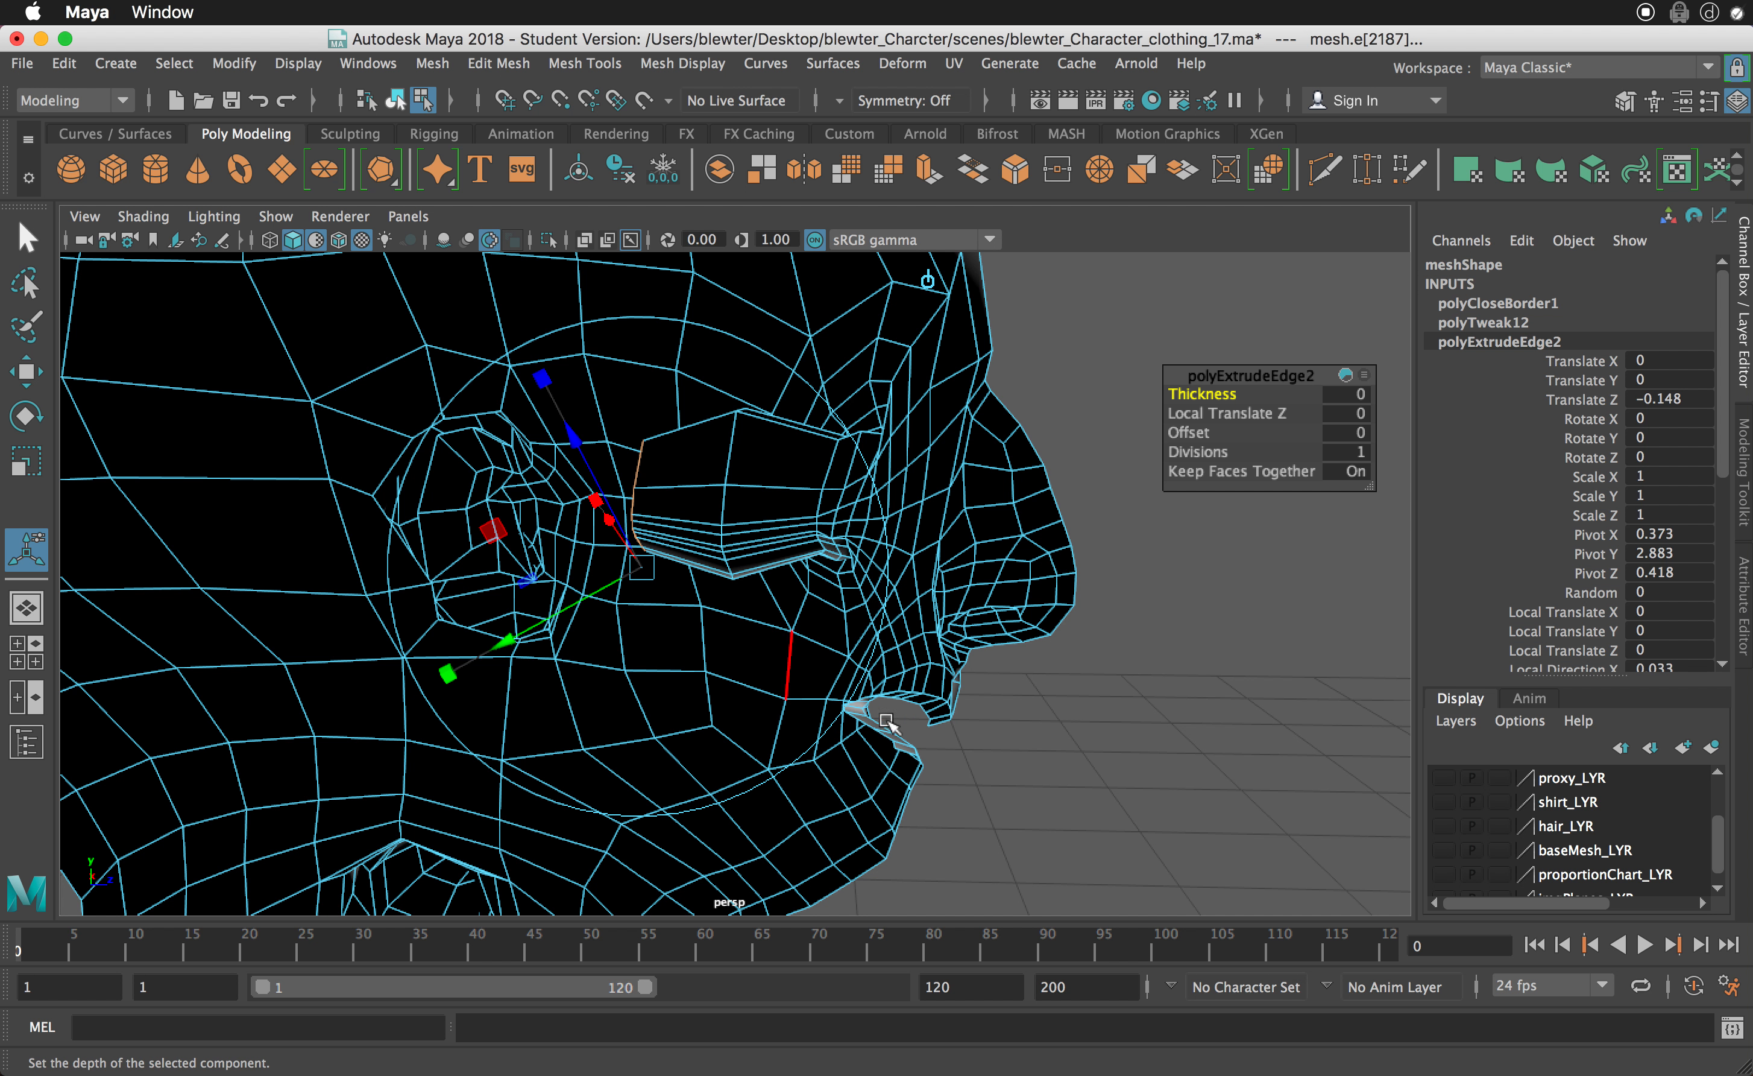
# - Select only the mouth opening's border edges, from the upper lip's center around the mouth corner to the lower lip's center
pyautogui.click(928, 721)
pyautogui.keyDown('alt'); pyautogui.moveTo(928, 723); pyautogui.dragTo(1044, 767); pyautogui.keyUp('alt')
pyautogui.keyDown('alt'); pyautogui.moveTo(1044, 767); pyautogui.dragTo(1173, 826, button='right'); pyautogui.keyUp('alt')
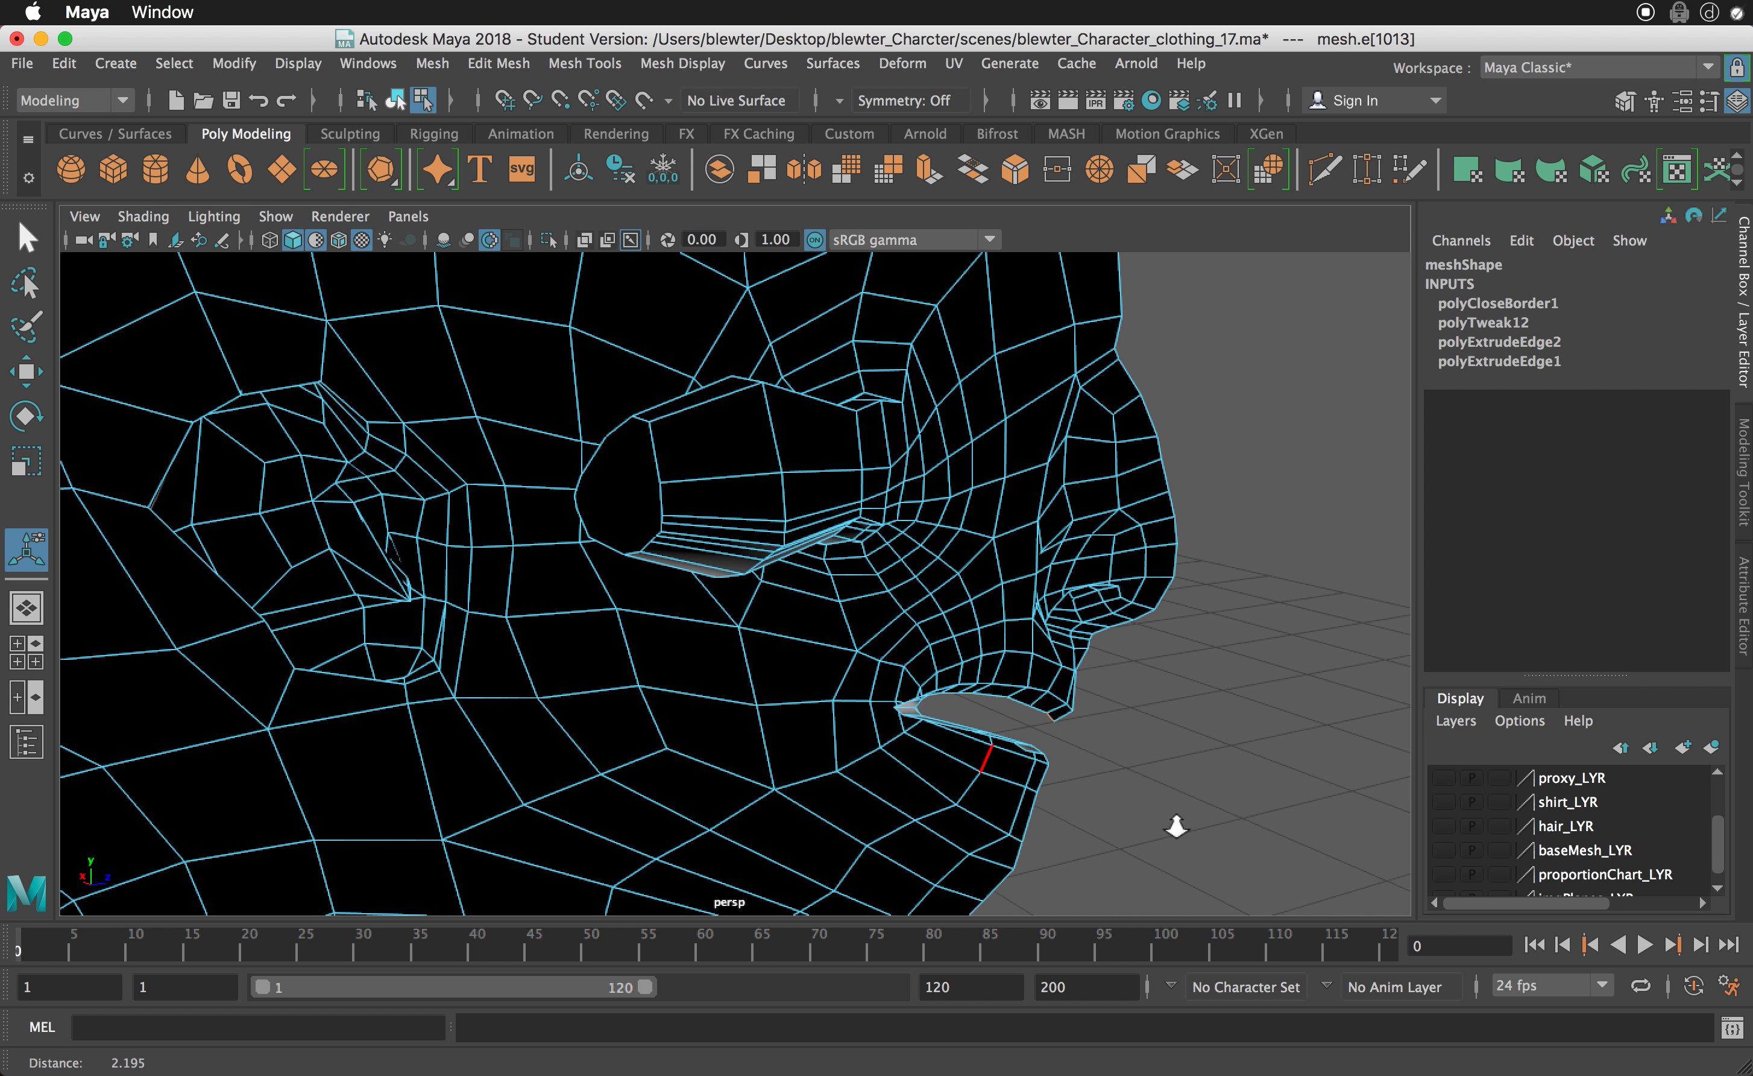
pyautogui.keyDown('alt'); pyautogui.moveTo(1137, 806); pyautogui.dragTo(1044, 766, button='middle'); pyautogui.keyUp('alt')
pyautogui.keyDown('alt'); pyautogui.moveTo(1044, 766); pyautogui.dragTo(1281, 866, button='right'); pyautogui.keyUp('alt')
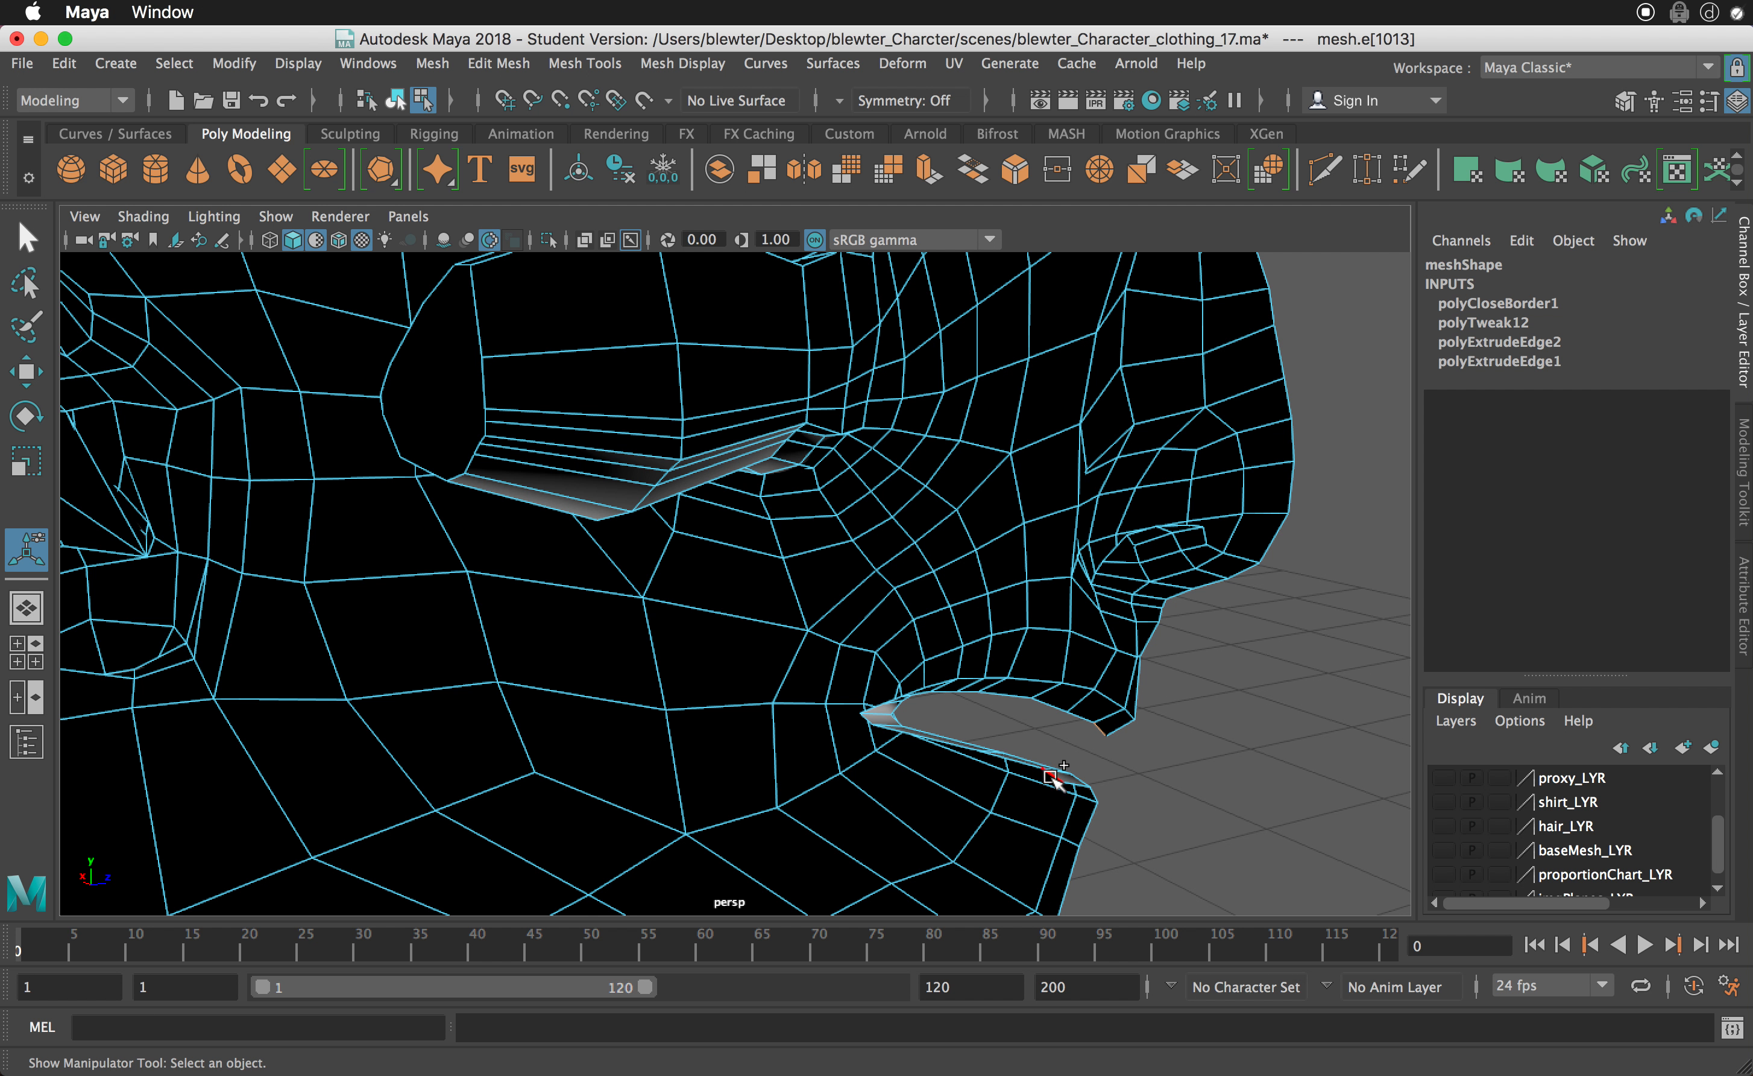
pyautogui.keyDown('shift'); pyautogui.click(1052, 776); pyautogui.keyUp('shift')
pyautogui.keyDown('alt'); pyautogui.moveTo(1152, 781); pyautogui.dragTo(1076, 745); pyautogui.keyUp('alt')
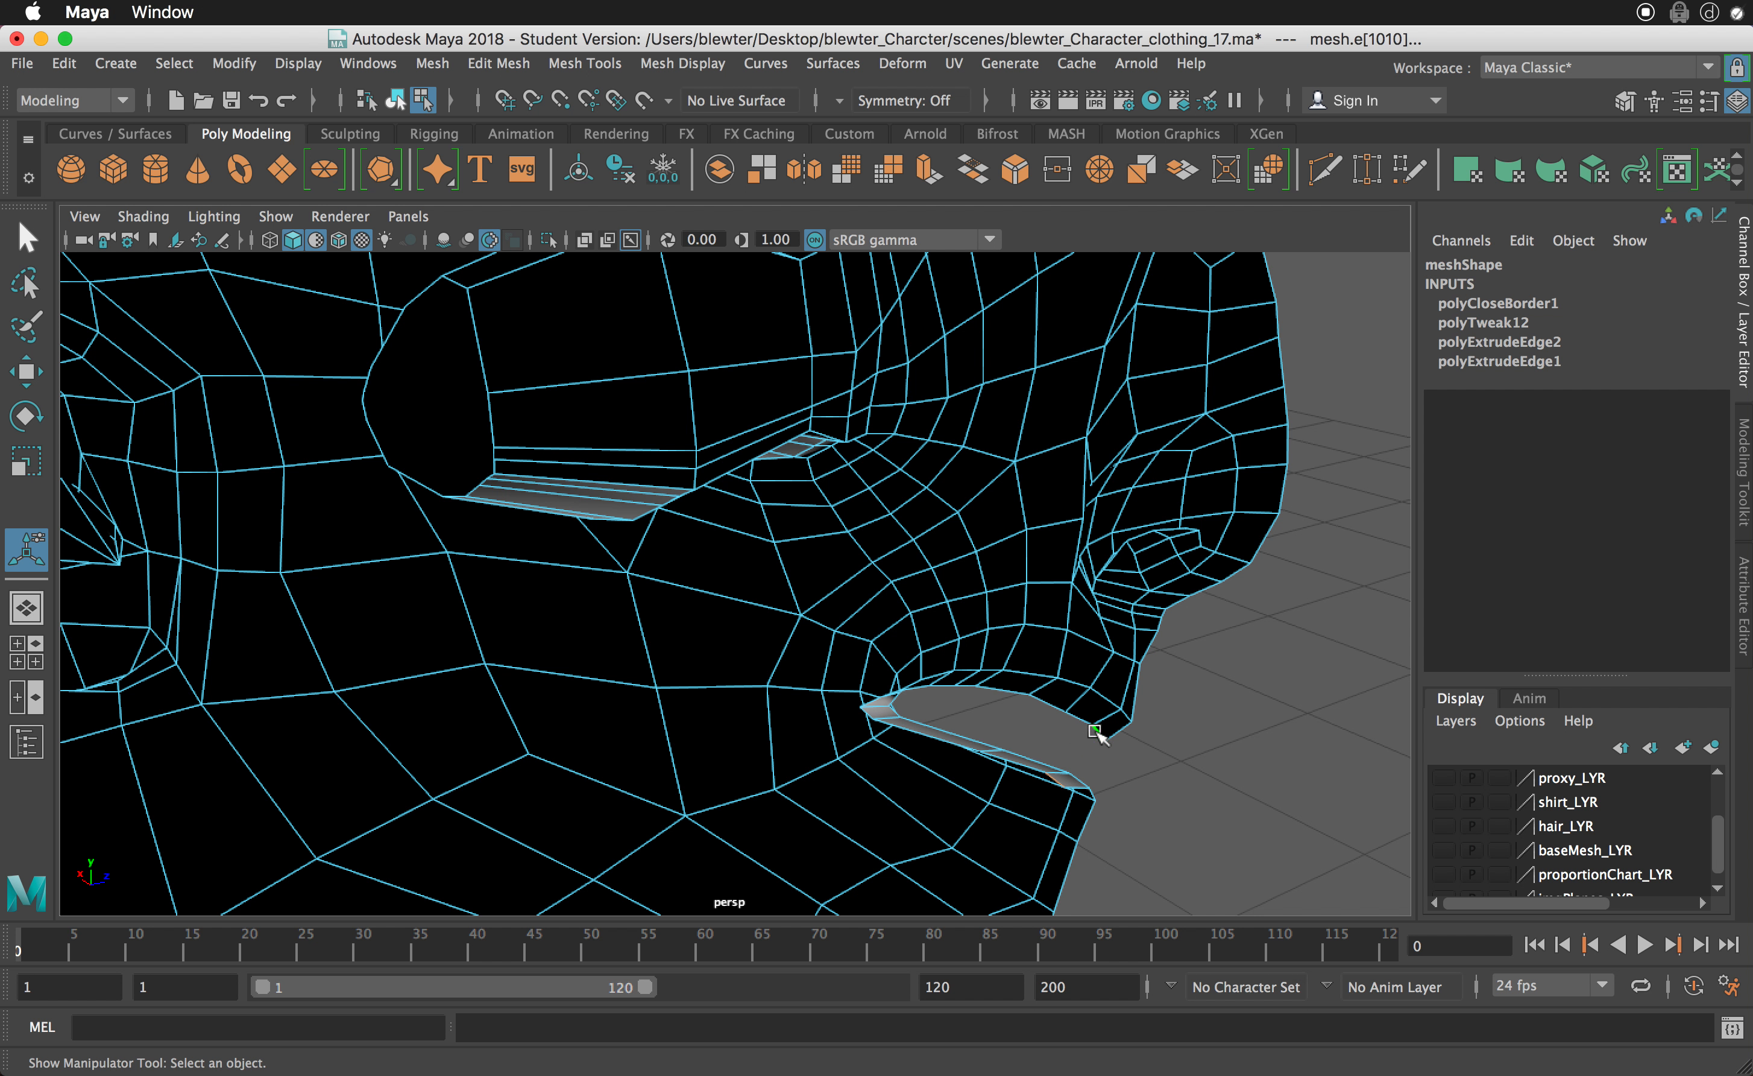
pyautogui.doubleClick(1076, 719)
pyautogui.keyDown('alt'); pyautogui.moveTo(1083, 756); pyautogui.dragTo(1084, 757); pyautogui.keyUp('alt')
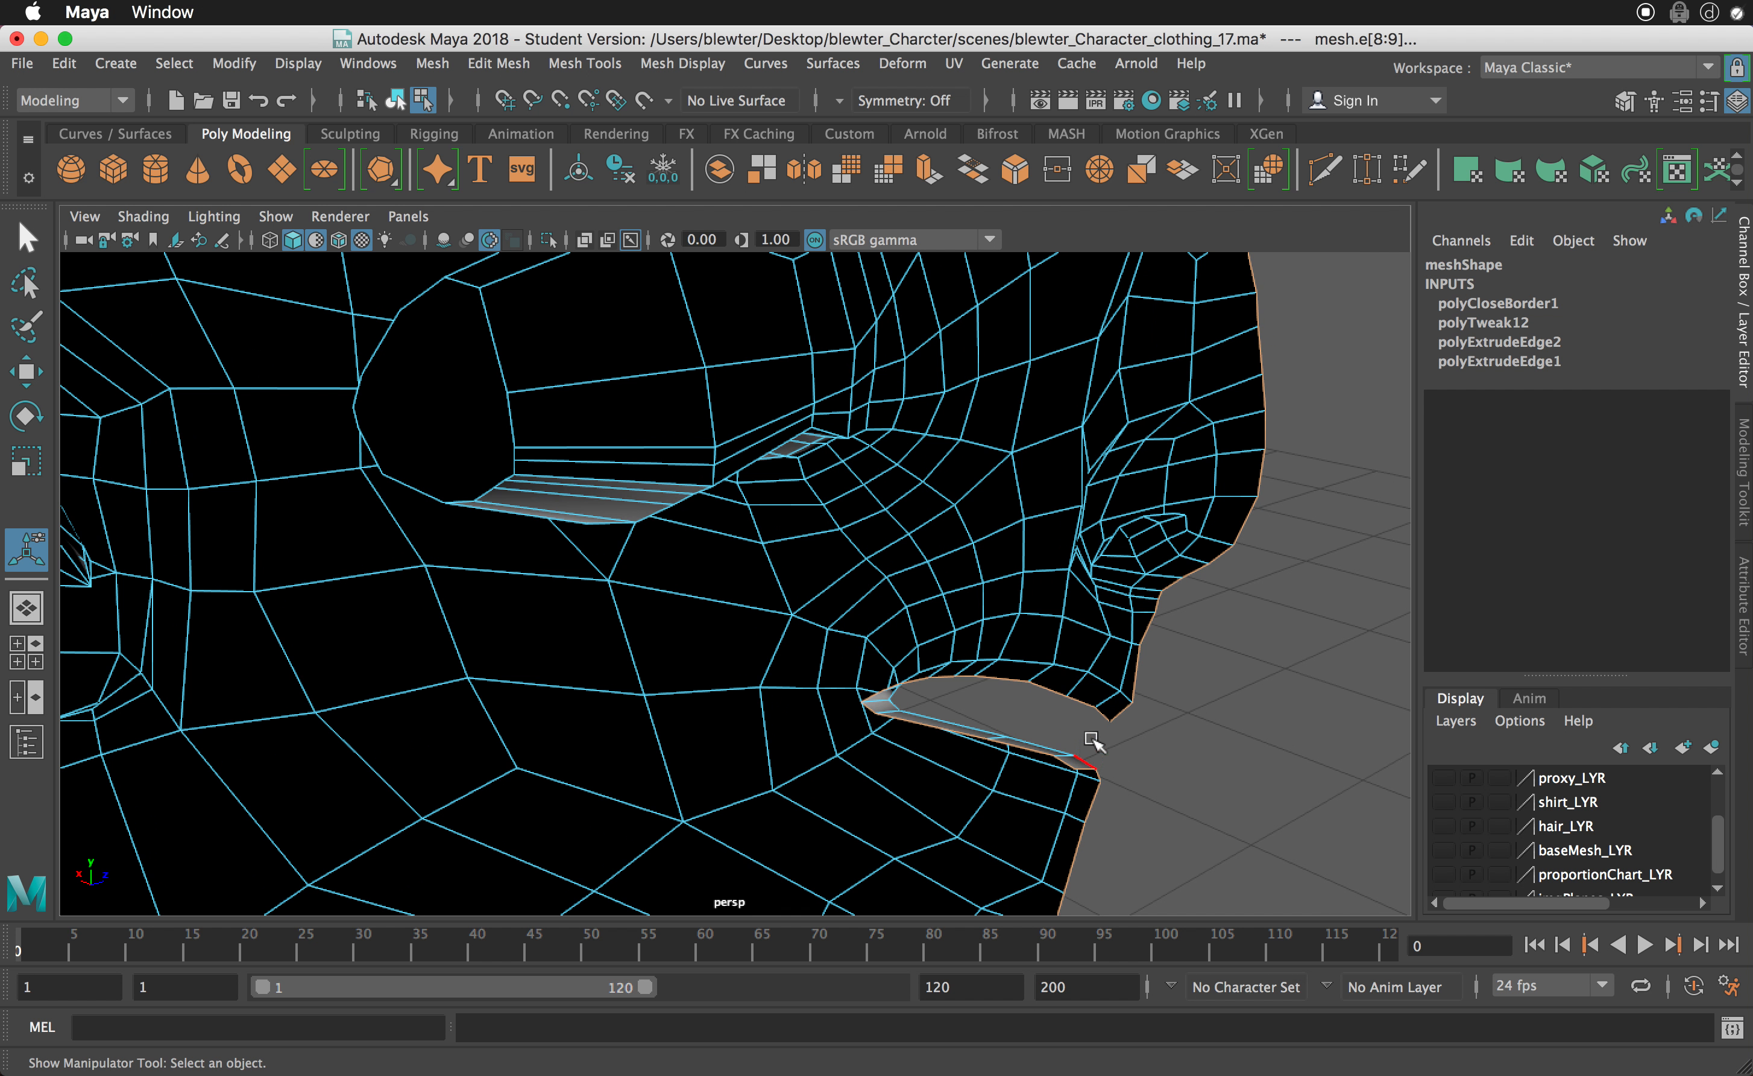
pyautogui.click(1105, 715)
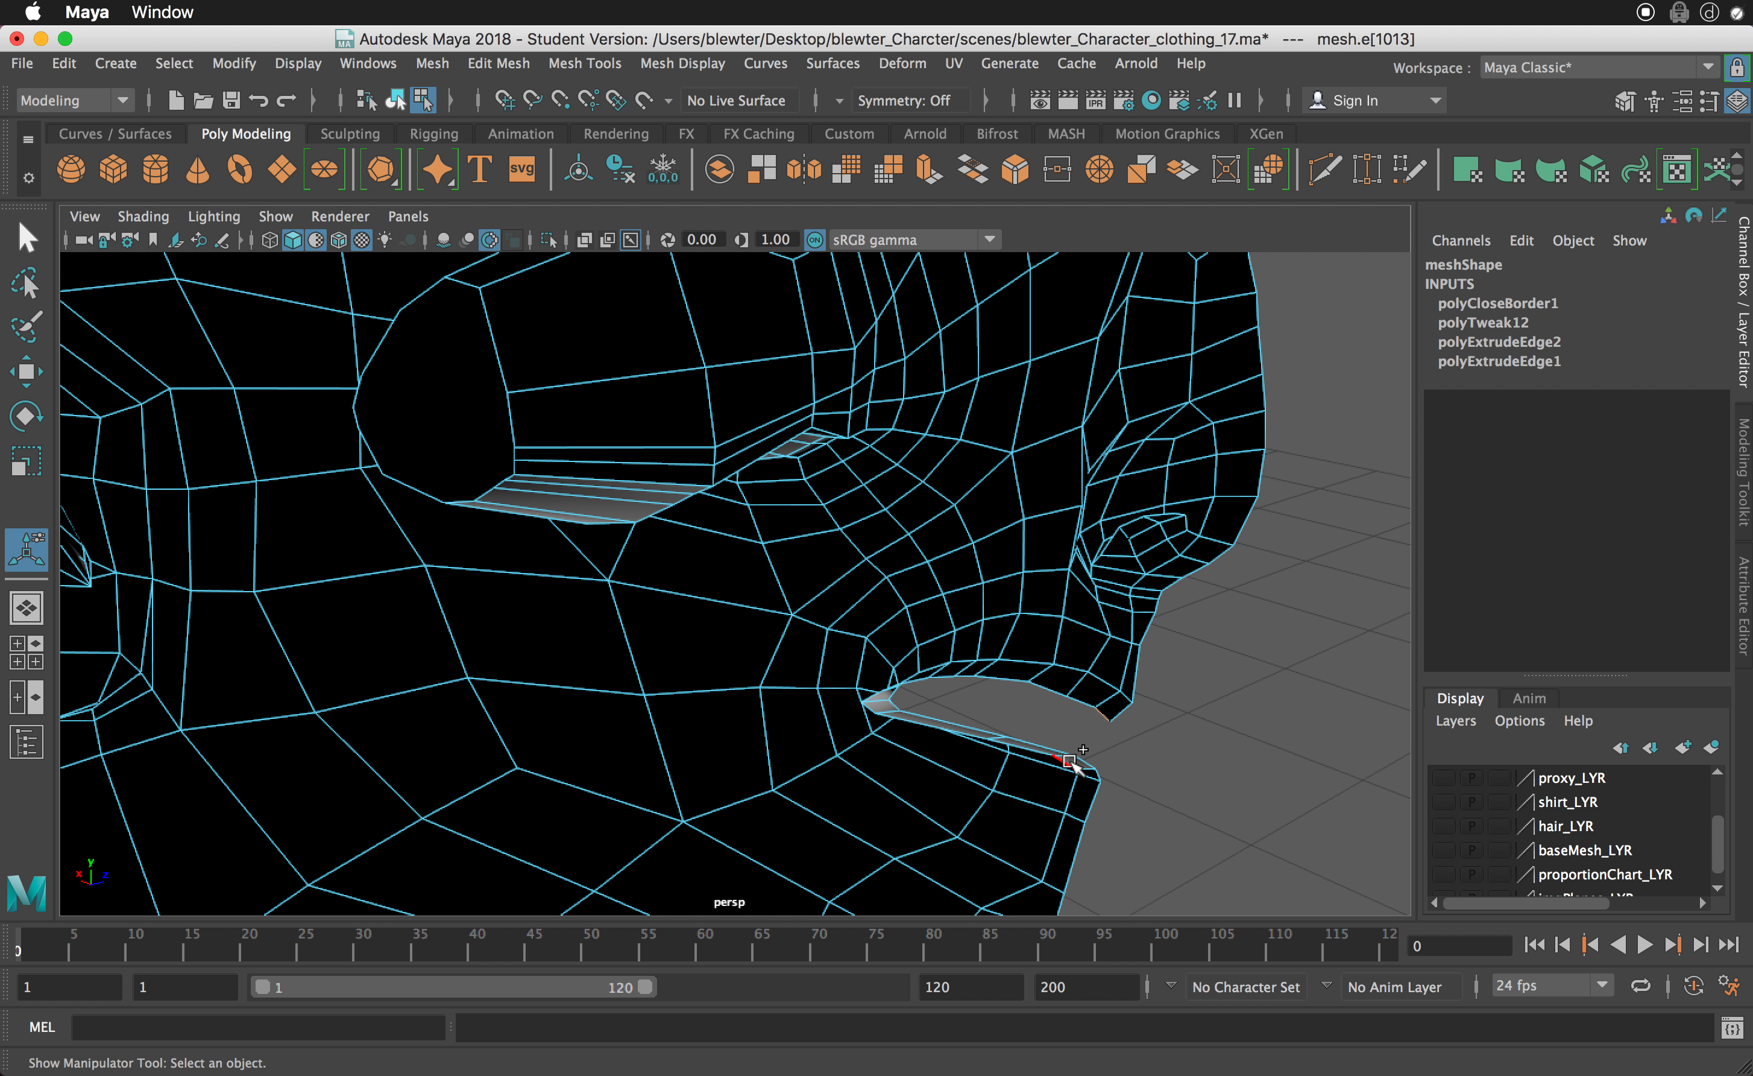
pyautogui.doubleClick(1069, 760)
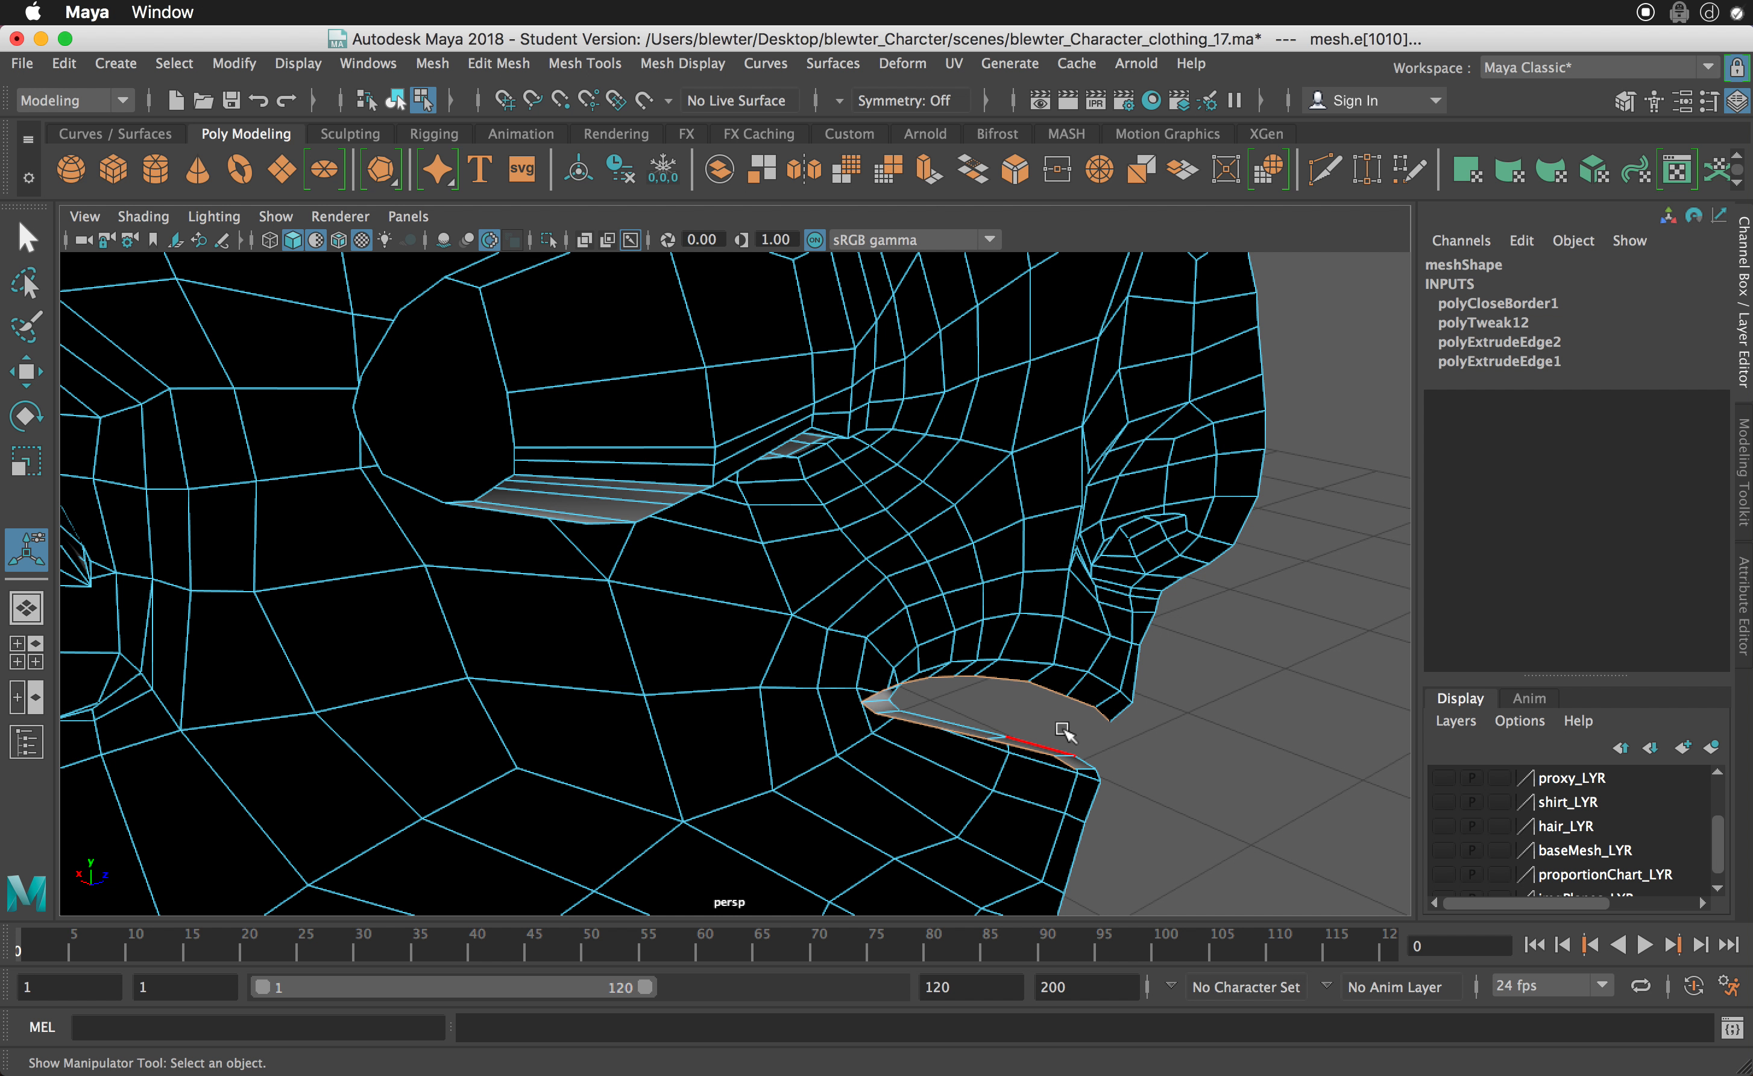
# - Extrude the selected mouth border edges and move them back into the head along Z
pyautogui.keyDown('alt'); pyautogui.moveTo(1063, 730); pyautogui.dragTo(995, 720); pyautogui.keyUp('alt')
pyautogui.keyDown('shift'); pyautogui.rightClick(992, 715); pyautogui.keyUp('shift')
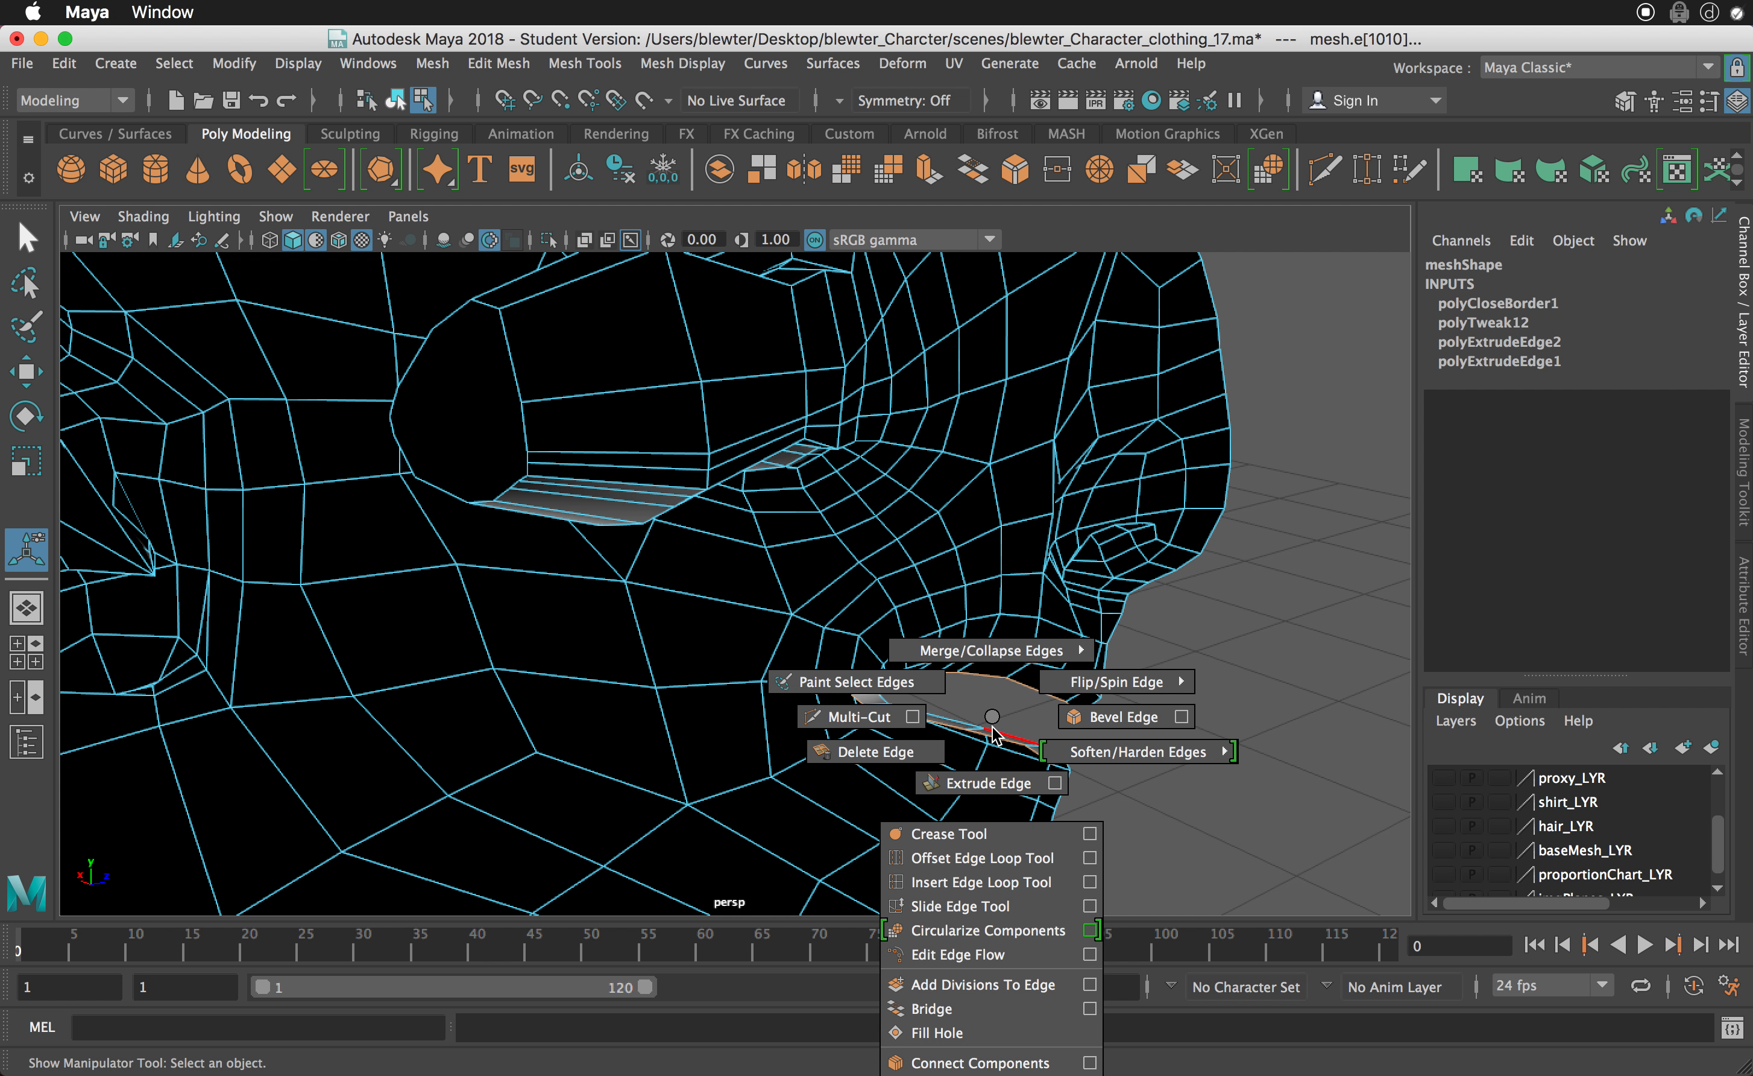
pyautogui.keyDown('shift'); pyautogui.moveTo(992, 728); pyautogui.dragTo(987, 782, button='right'); pyautogui.keyUp('shift')
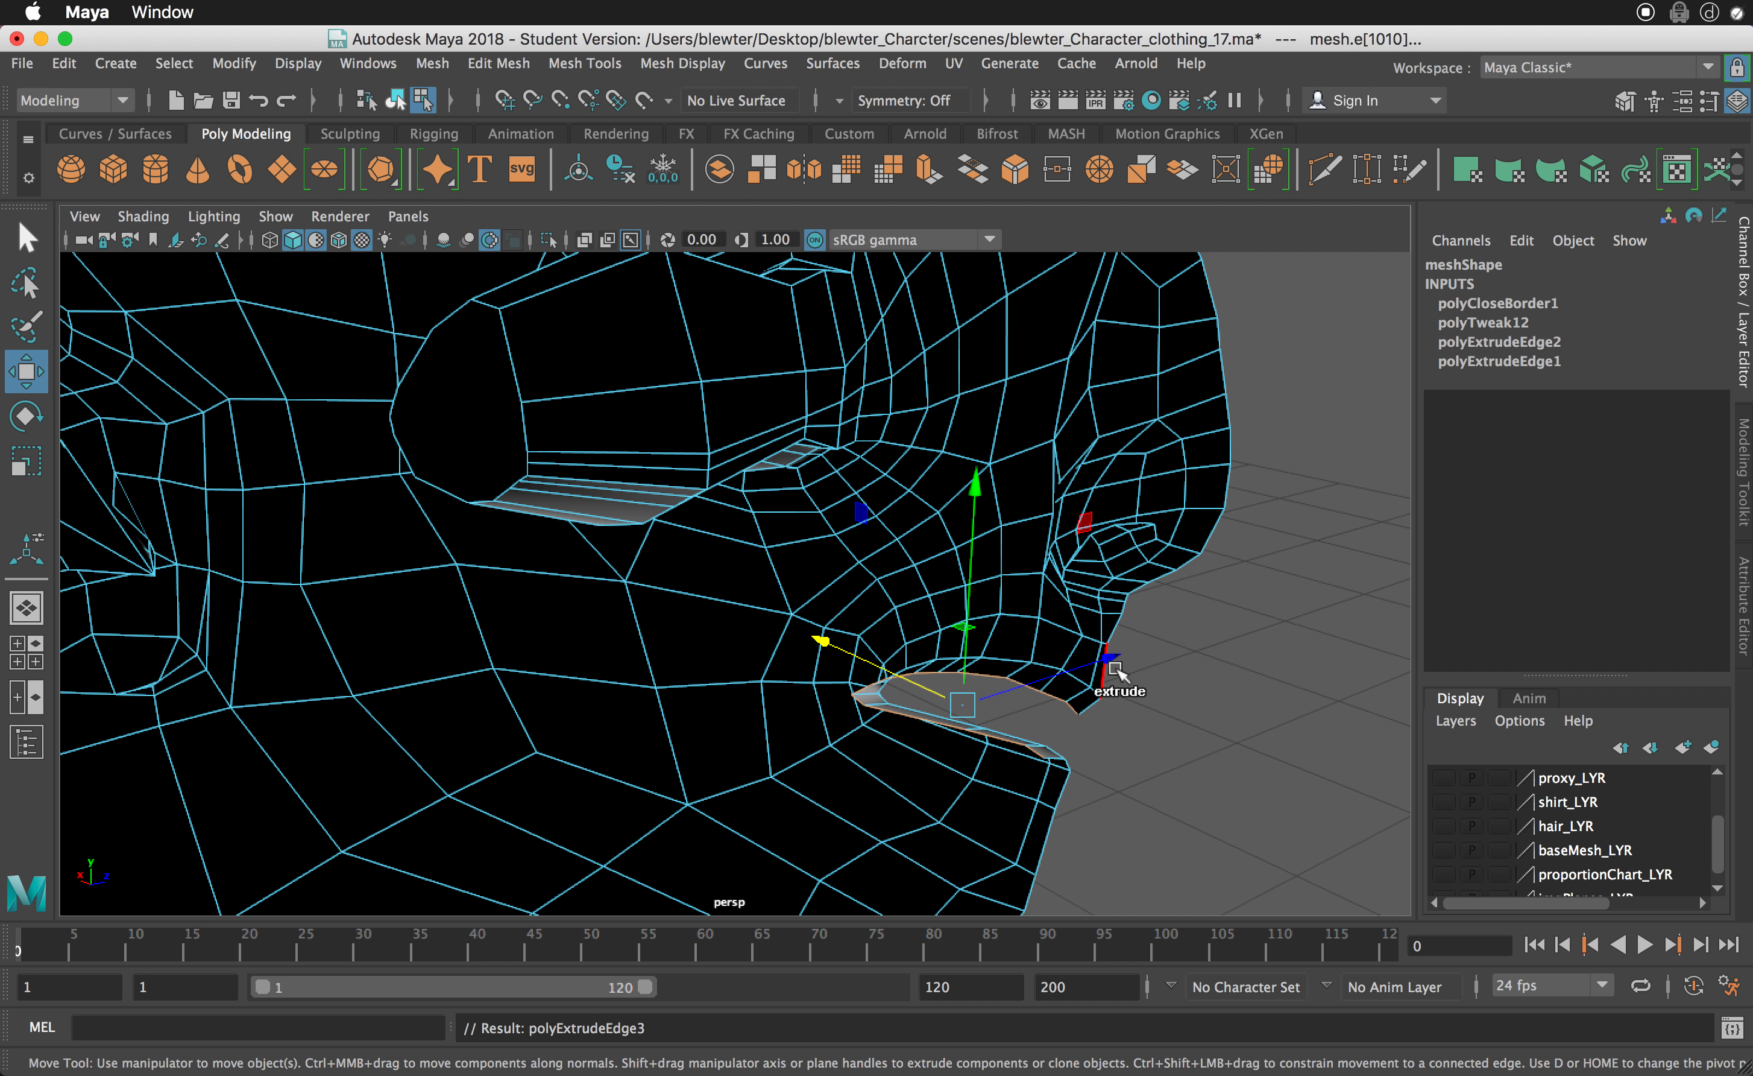
pyautogui.keyDown('alt'); pyautogui.moveTo(1068, 656); pyautogui.dragTo(875, 635, button='right'); pyautogui.keyUp('alt')
pyautogui.keyDown('alt'); pyautogui.moveTo(928, 645); pyautogui.dragTo(898, 660, button='middle'); pyautogui.keyUp('alt')
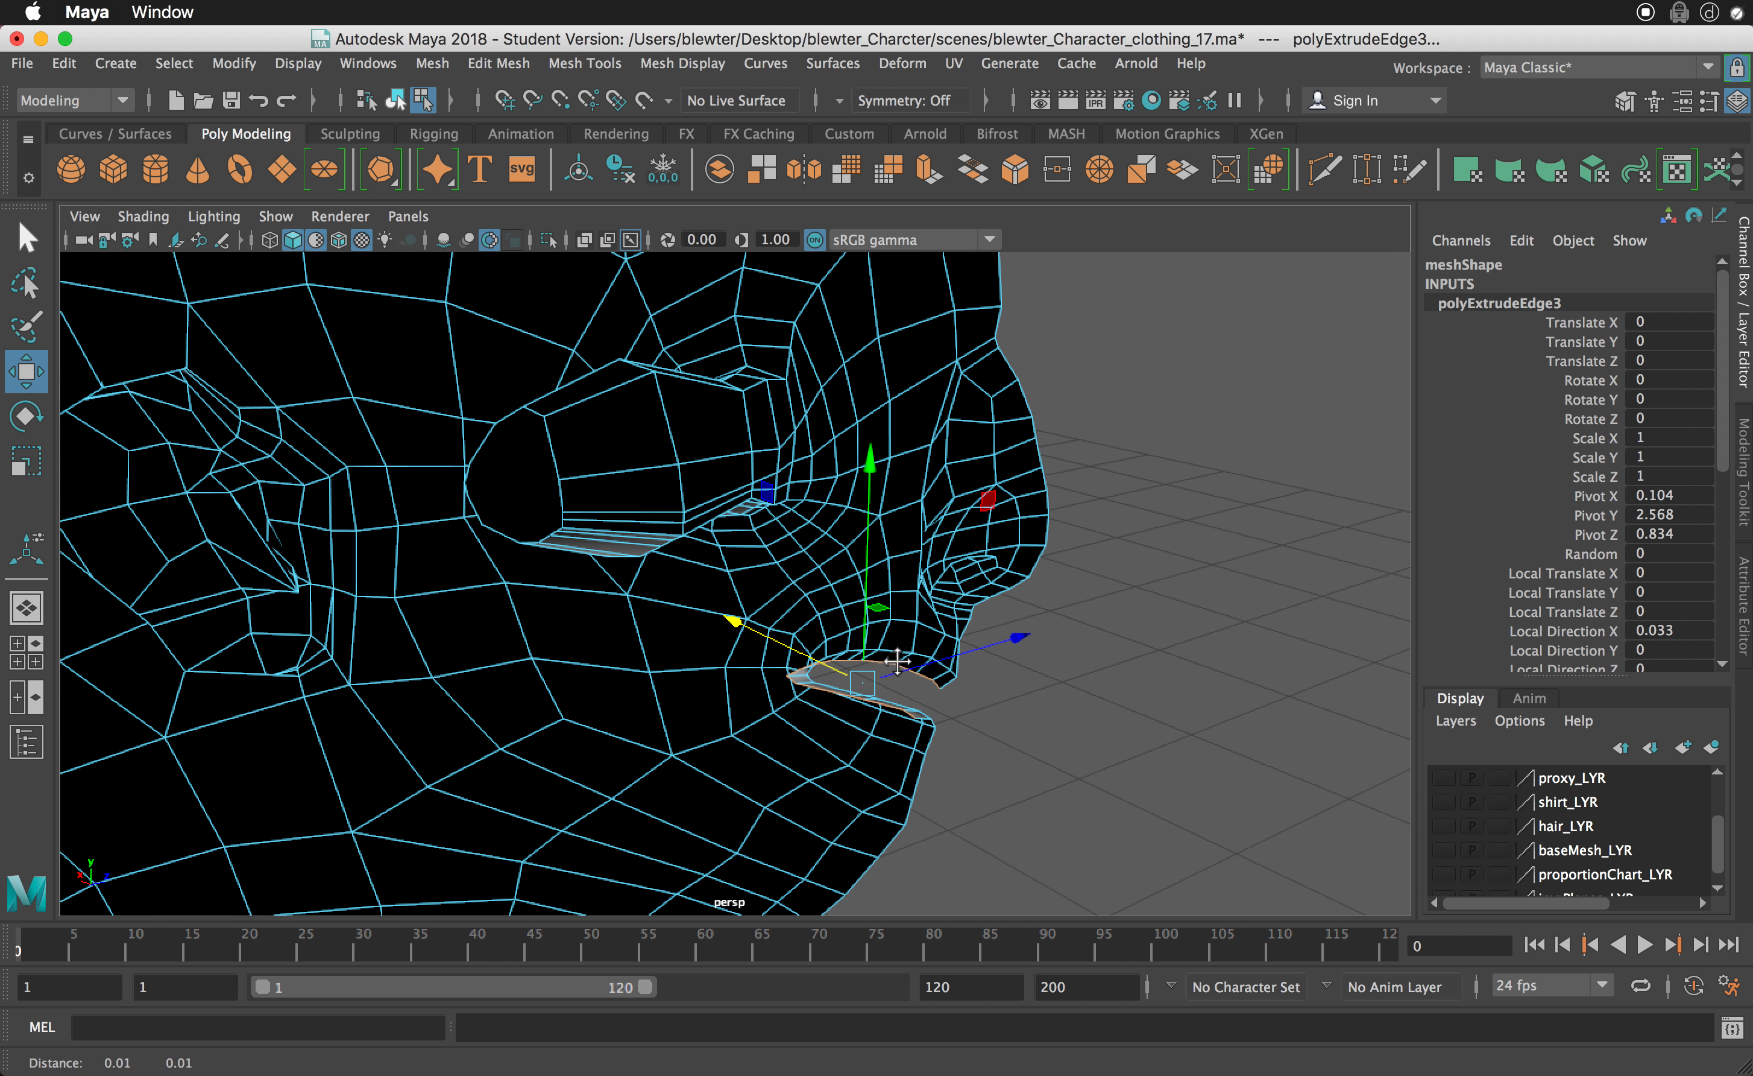
pyautogui.moveTo(1017, 638); pyautogui.dragTo(967, 660)
pyautogui.keyDown('alt'); pyautogui.moveTo(954, 669); pyautogui.dragTo(759, 709); pyautogui.keyUp('alt')
# - Scale the extruded mouth edges vertically to open up the mouth cavity
pyautogui.press('e')
pyautogui.press('r')
pyautogui.moveTo(752, 501); pyautogui.dragTo(720, 201)
pyautogui.keyDown('alt'); pyautogui.moveTo(842, 708); pyautogui.dragTo(837, 713, button='middle'); pyautogui.keyUp('alt')
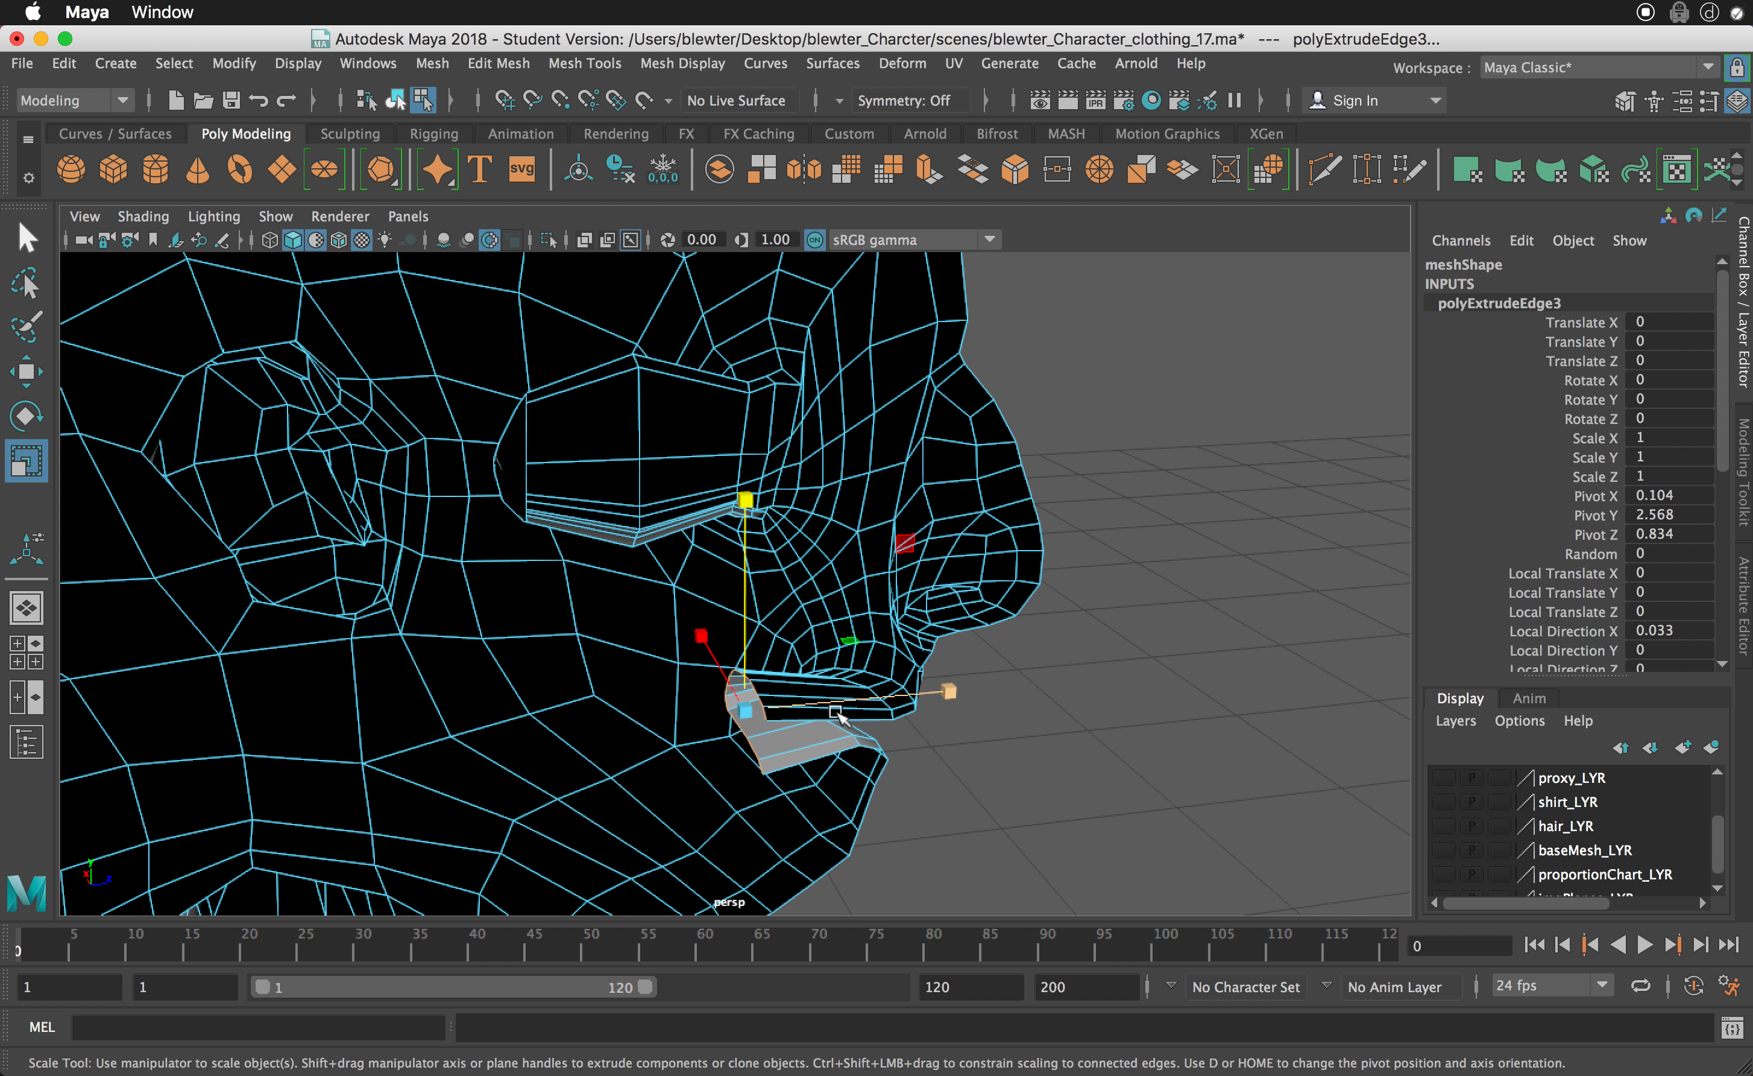
# - Move the extruded mouth edges slightly forward toward the lips and scale them taller again
pyautogui.press('w')
pyautogui.moveTo(959, 695)
pyautogui.mouseDown()
pyautogui.moveTo(1015, 694)
pyautogui.moveTo(1015, 713)
pyautogui.moveTo(983, 716)
pyautogui.moveTo(1003, 674)
pyautogui.moveTo(983, 675)
pyautogui.mouseUp()
pyautogui.keyDown('alt'); pyautogui.moveTo(984, 675); pyautogui.dragTo(1378, 738); pyautogui.keyUp('alt')
pyautogui.press('e')
pyautogui.press('r')
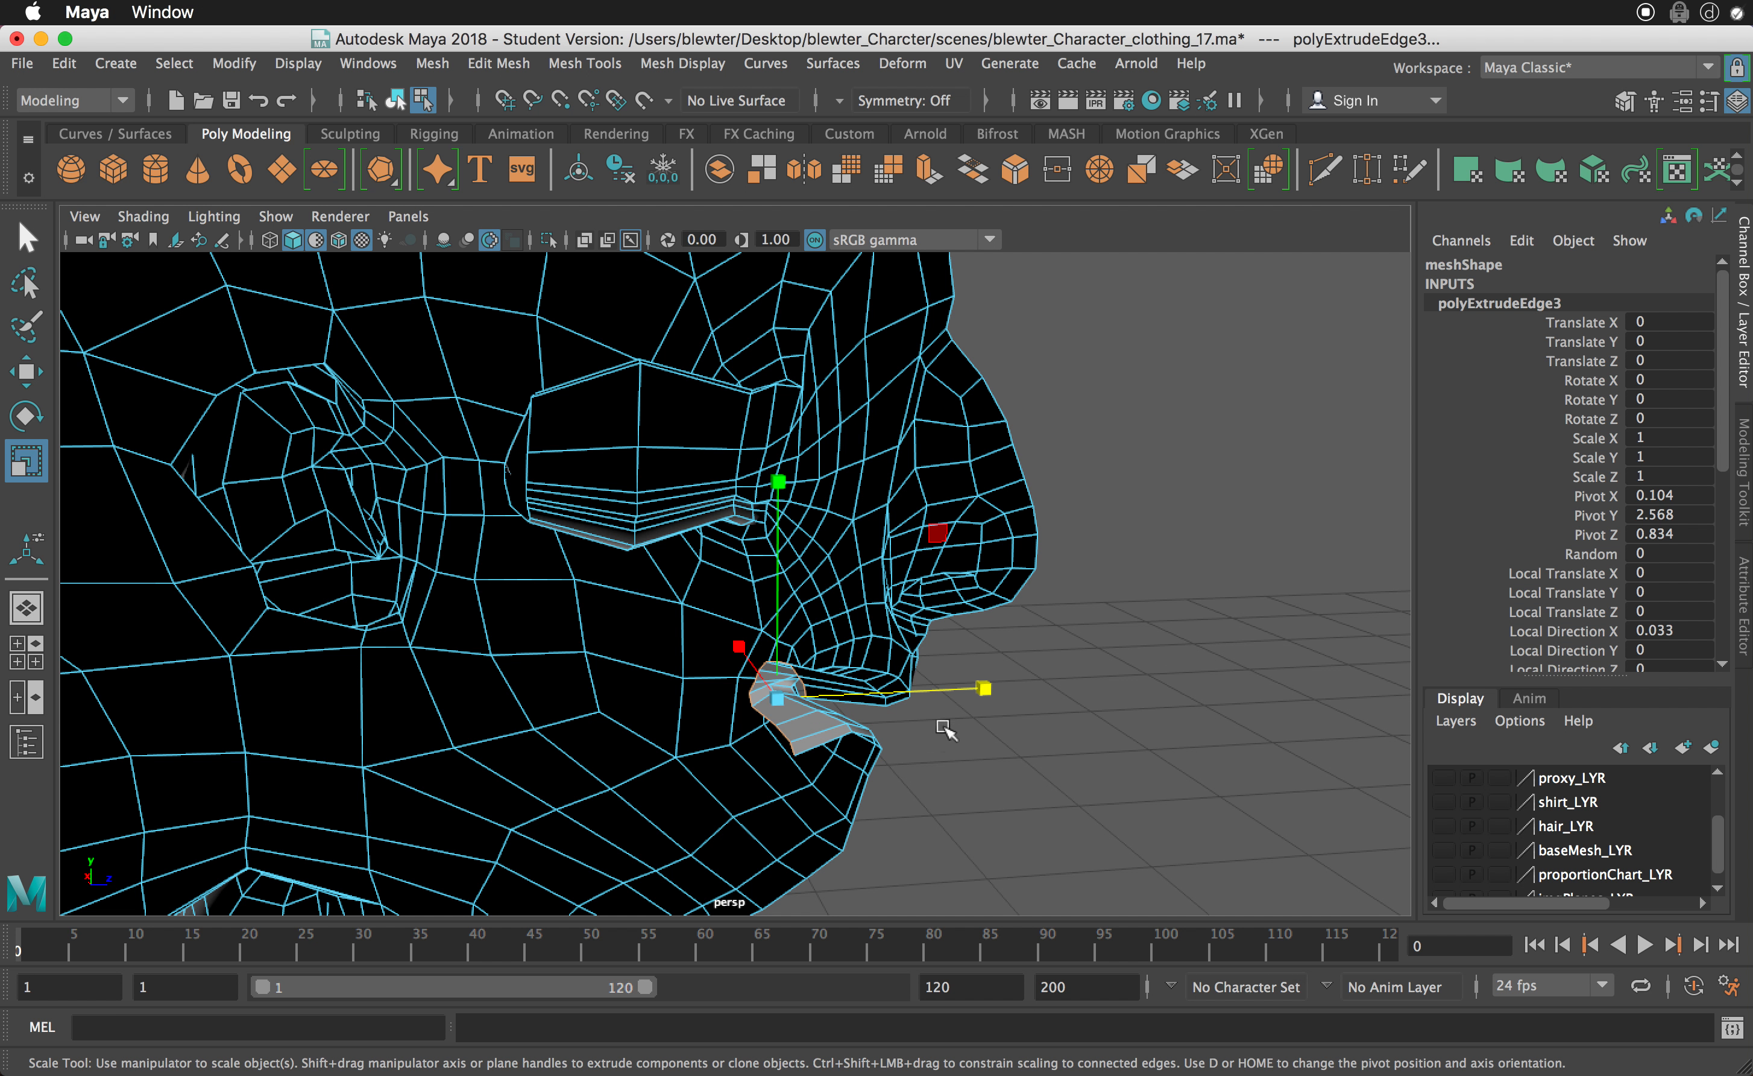
pyautogui.moveTo(780, 482); pyautogui.dragTo(795, 370)
pyautogui.moveTo(876, 679)
pyautogui.keyDown('alt'); pyautogui.mouseDown()
pyautogui.moveTo(661, 659)
pyautogui.moveTo(877, 676)
pyautogui.mouseUp(); pyautogui.keyUp('alt')
# - Extrude the inner mouth edges a second time, moving them farther back into the head and flattening them in depth
pyautogui.hotkey('ctrl', 'e')
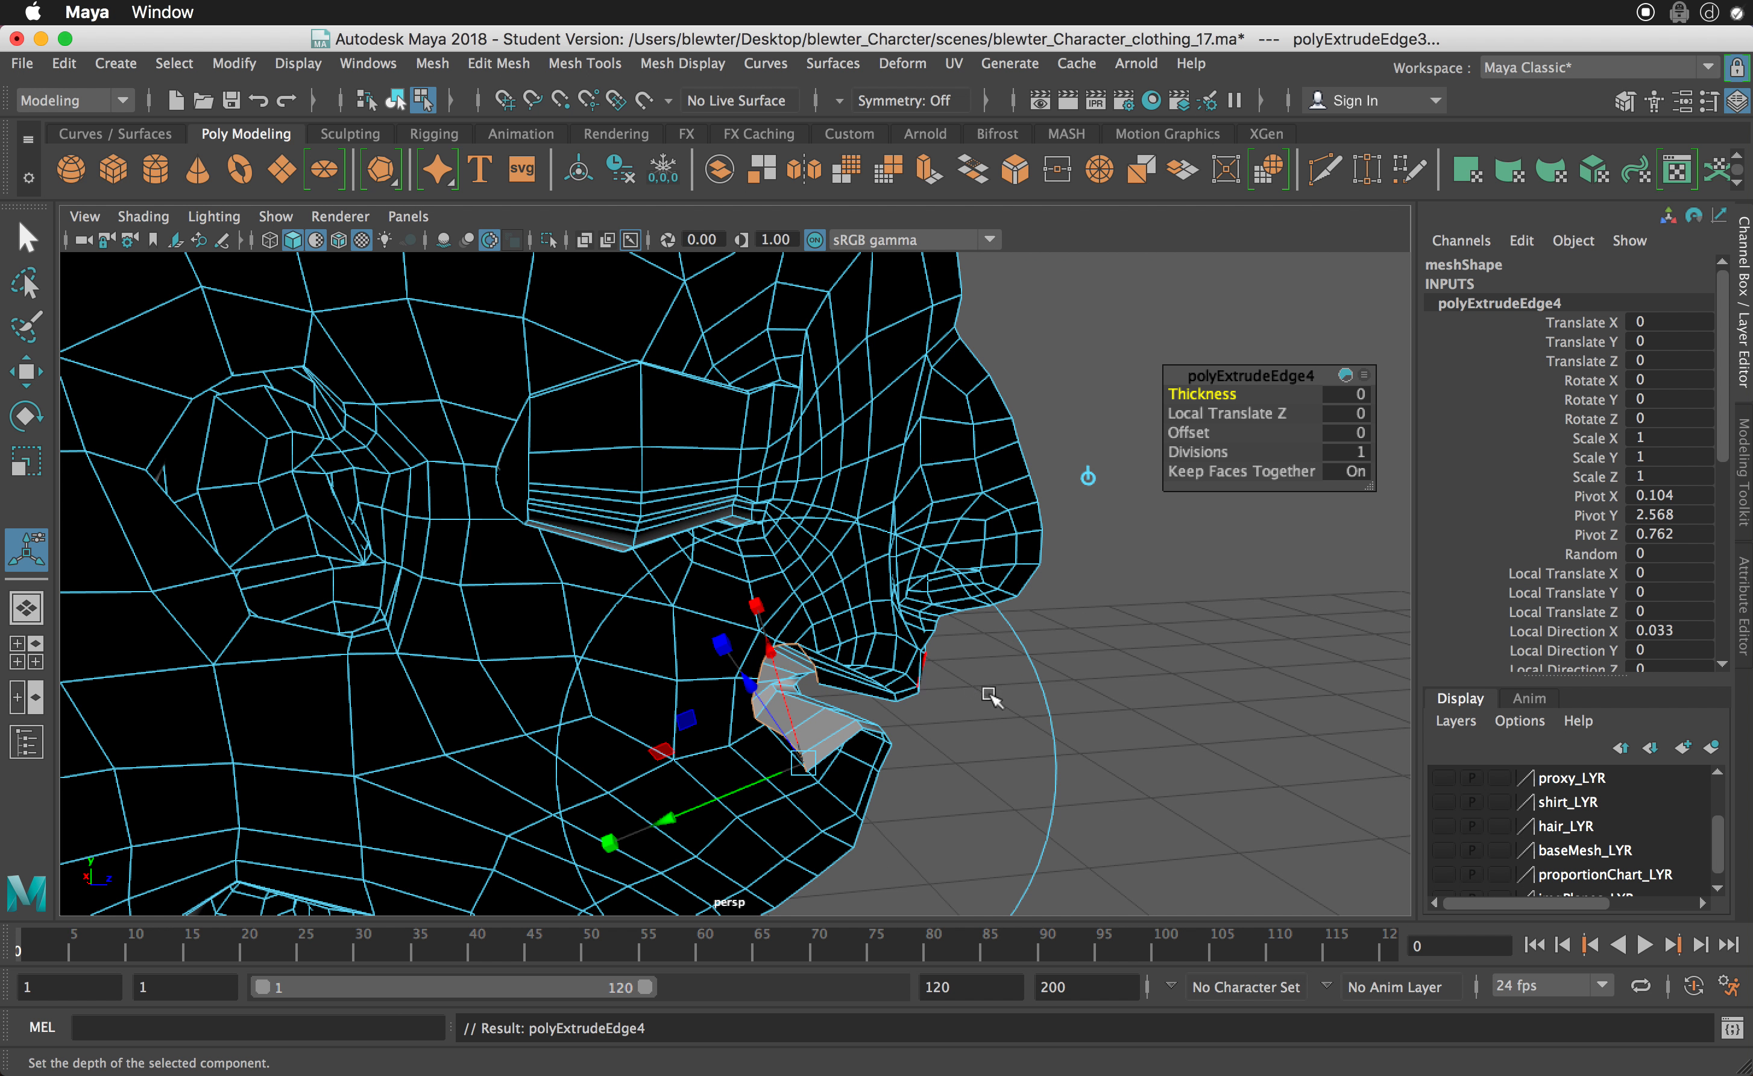
pyautogui.press('w')
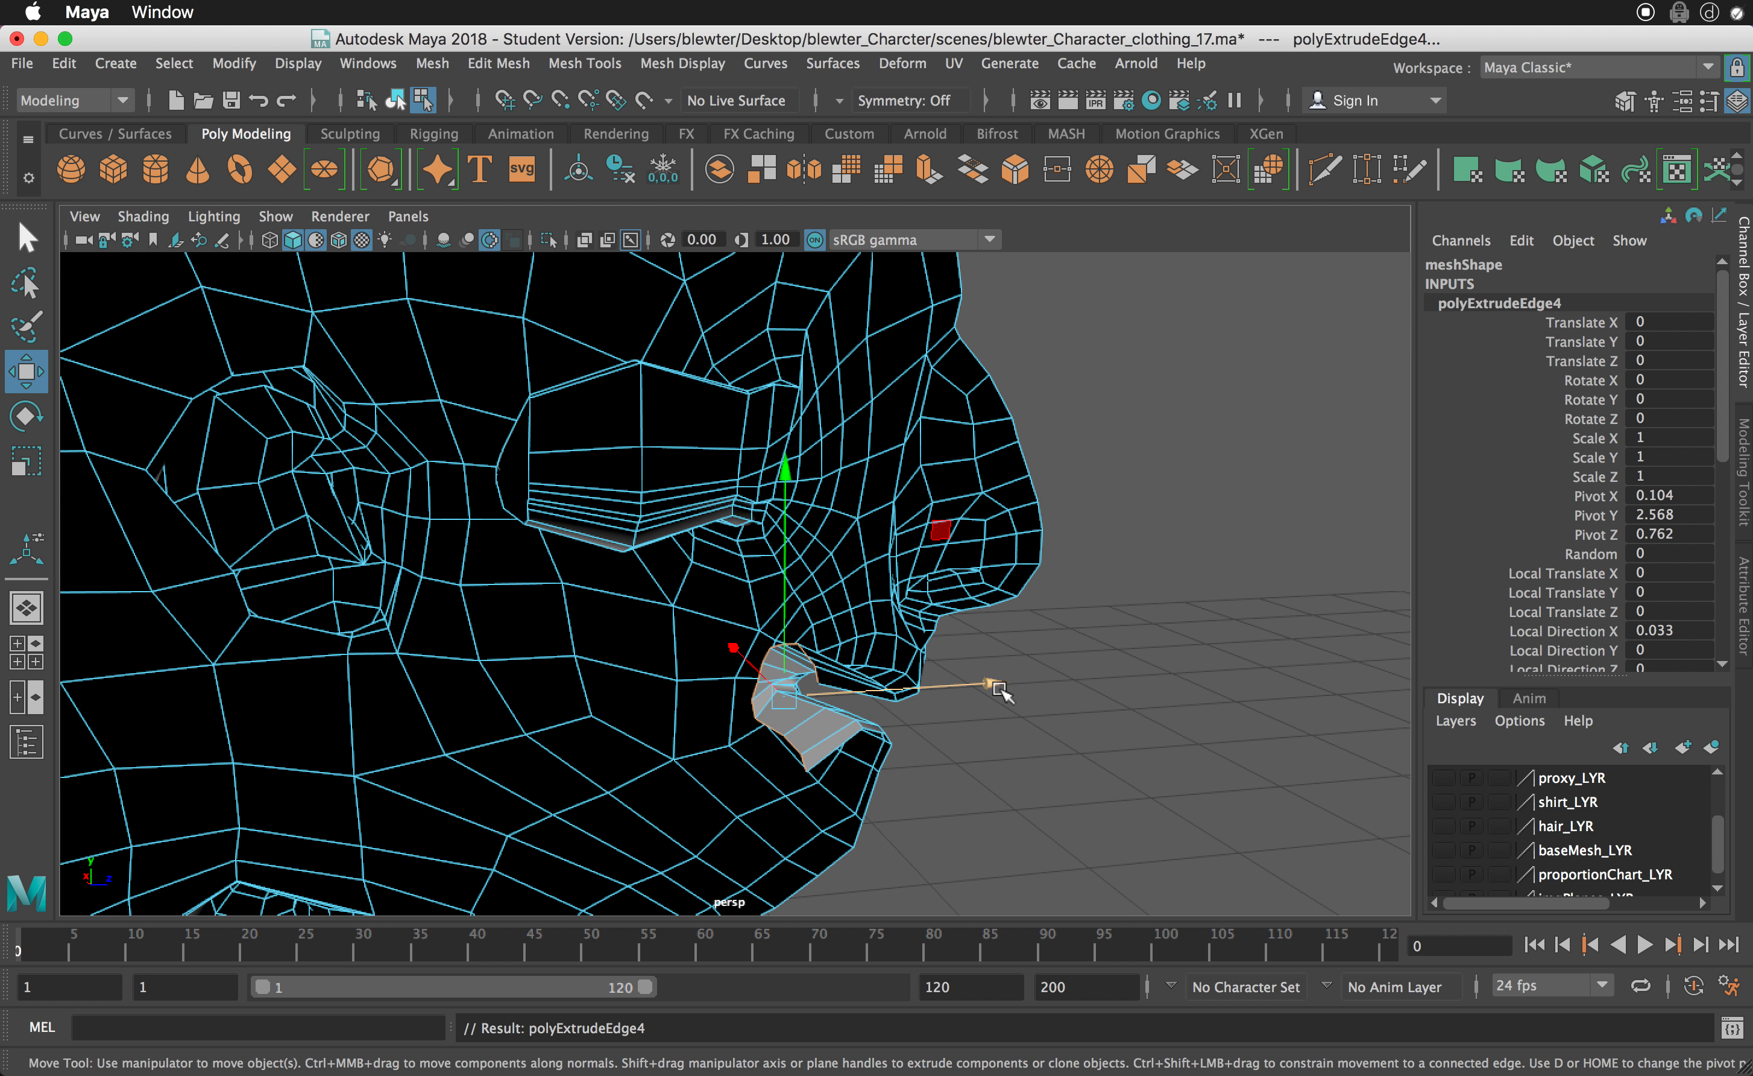
pyautogui.moveTo(999, 690); pyautogui.dragTo(702, 686)
pyautogui.press('e')
pyautogui.press('r')
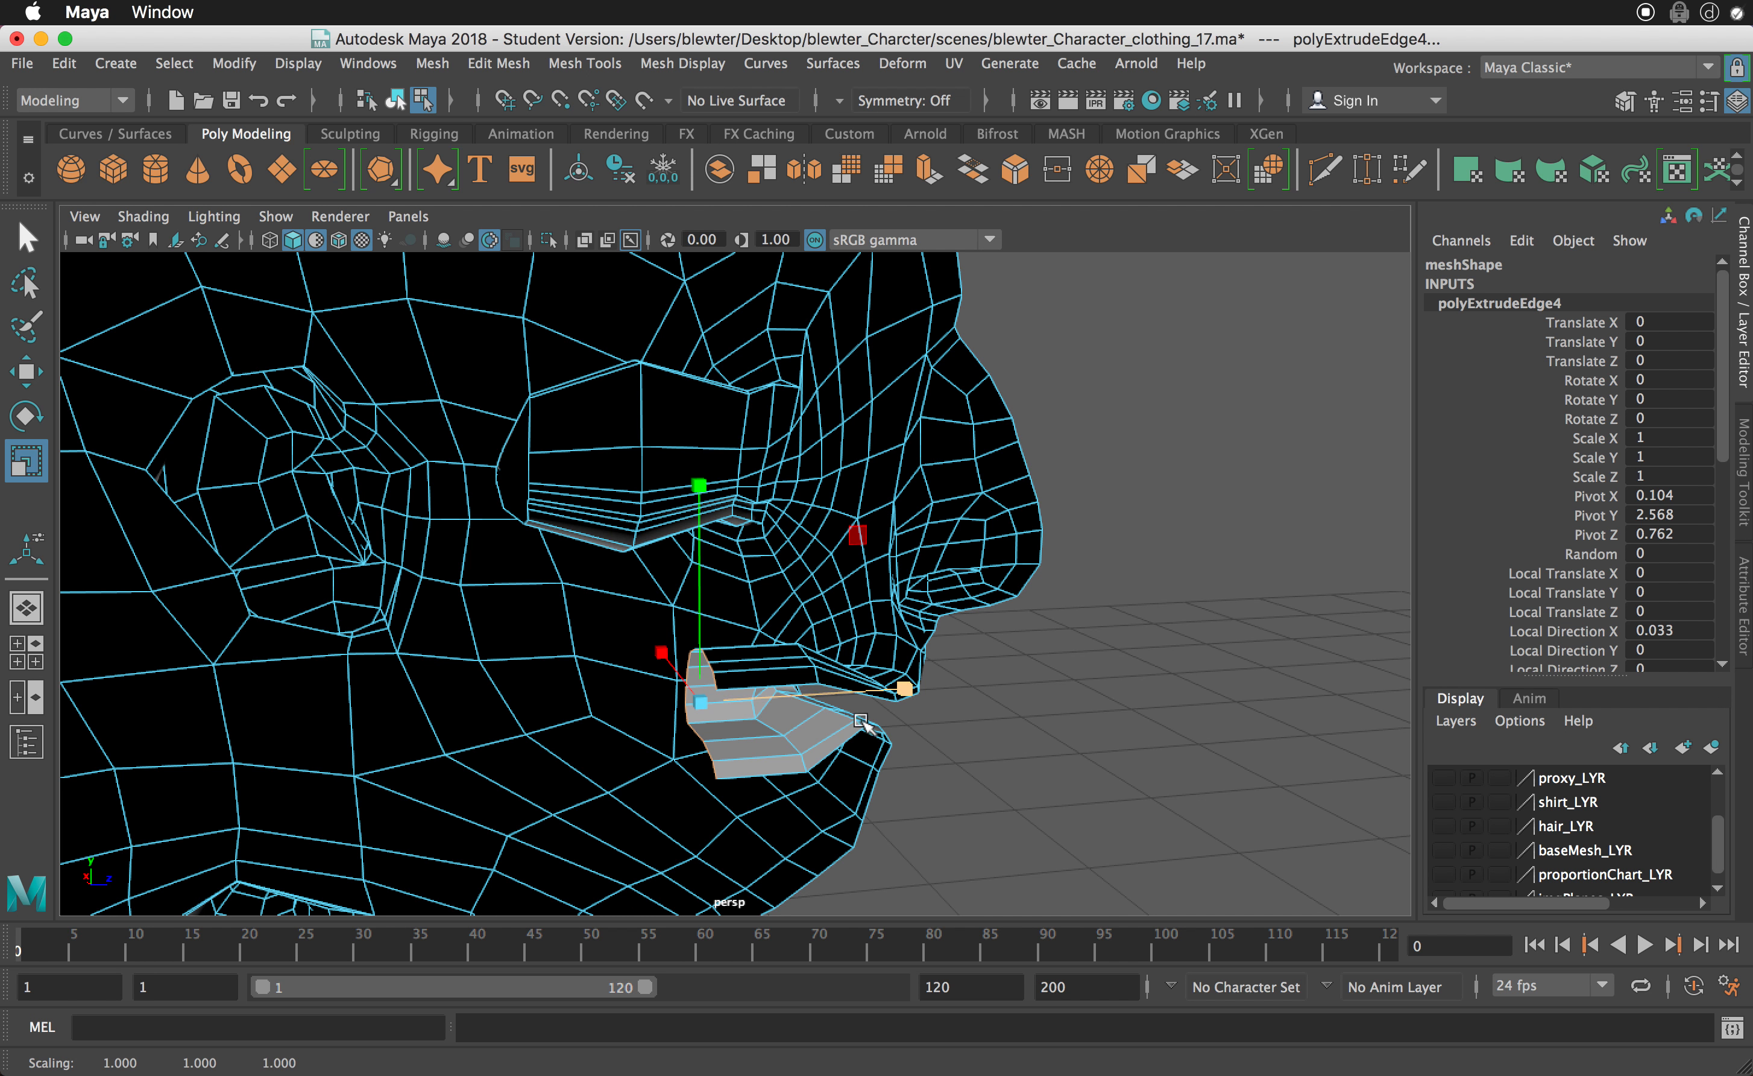
pyautogui.keyDown('alt'); pyautogui.moveTo(781, 733); pyautogui.dragTo(752, 634); pyautogui.keyUp('alt')
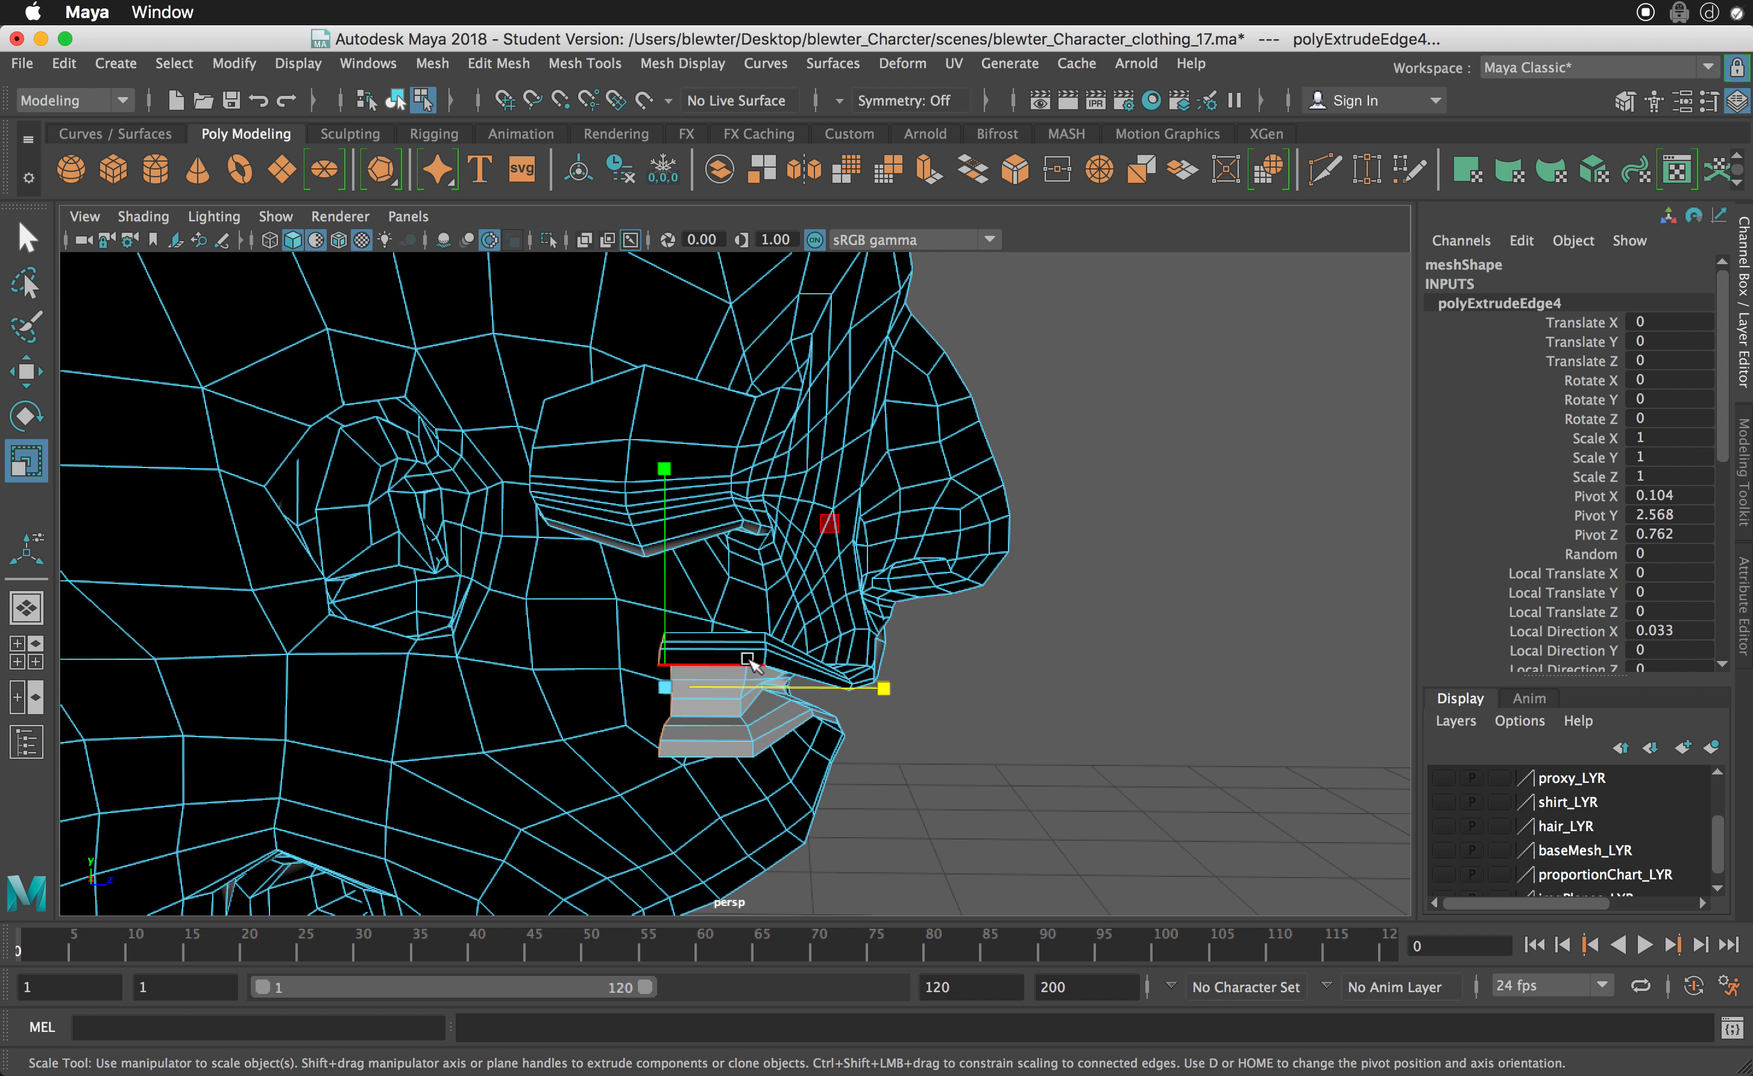
pyautogui.moveTo(747, 611); pyautogui.dragTo(746, 667, button='right')
pyautogui.keyDown('alt'); pyautogui.moveTo(745, 667); pyautogui.dragTo(809, 693); pyautogui.keyUp('alt')
# - Raise the mouth cavity's upper faces with soft selection on, and select the faces on its lower side
pyautogui.click(720, 675)
pyautogui.keyDown('shift'); pyautogui.click(835, 634); pyautogui.keyUp('shift')
pyautogui.press('b')
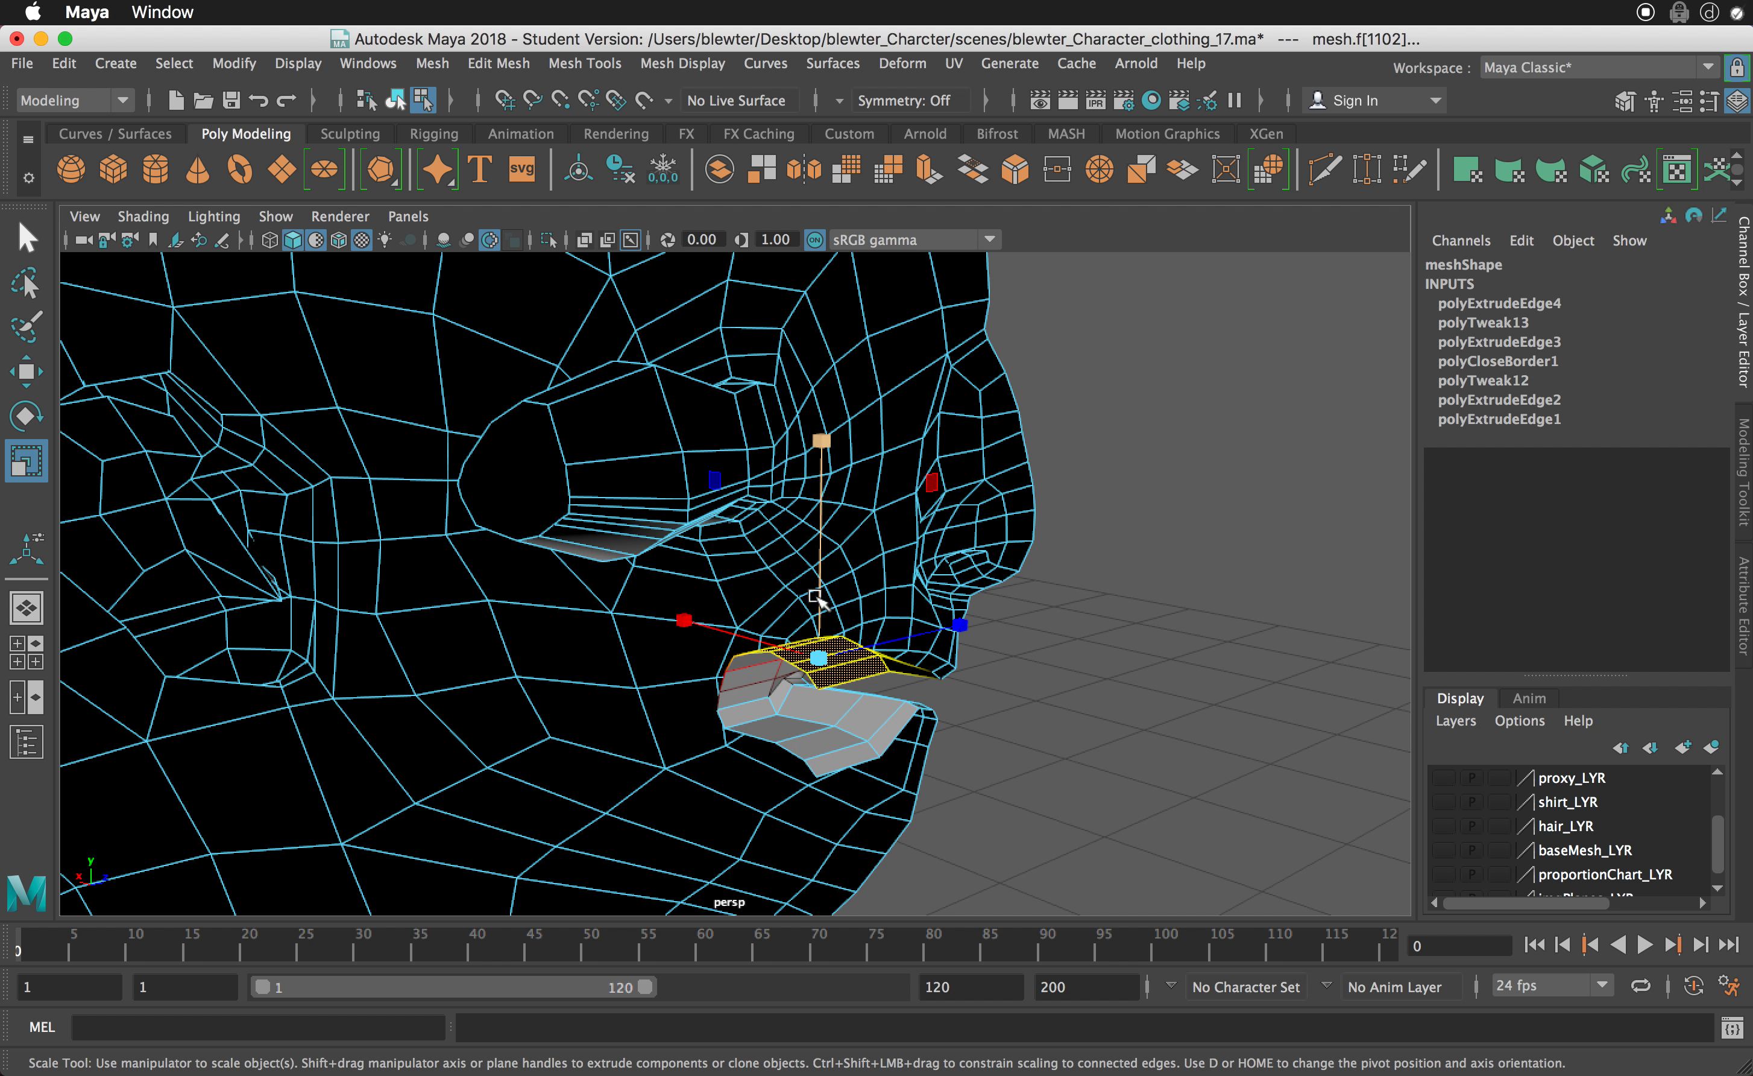
pyautogui.press('w')
pyautogui.moveTo(826, 534); pyautogui.dragTo(825, 516)
pyautogui.keyDown('alt'); pyautogui.moveTo(872, 582); pyautogui.dragTo(727, 569); pyautogui.keyUp('alt')
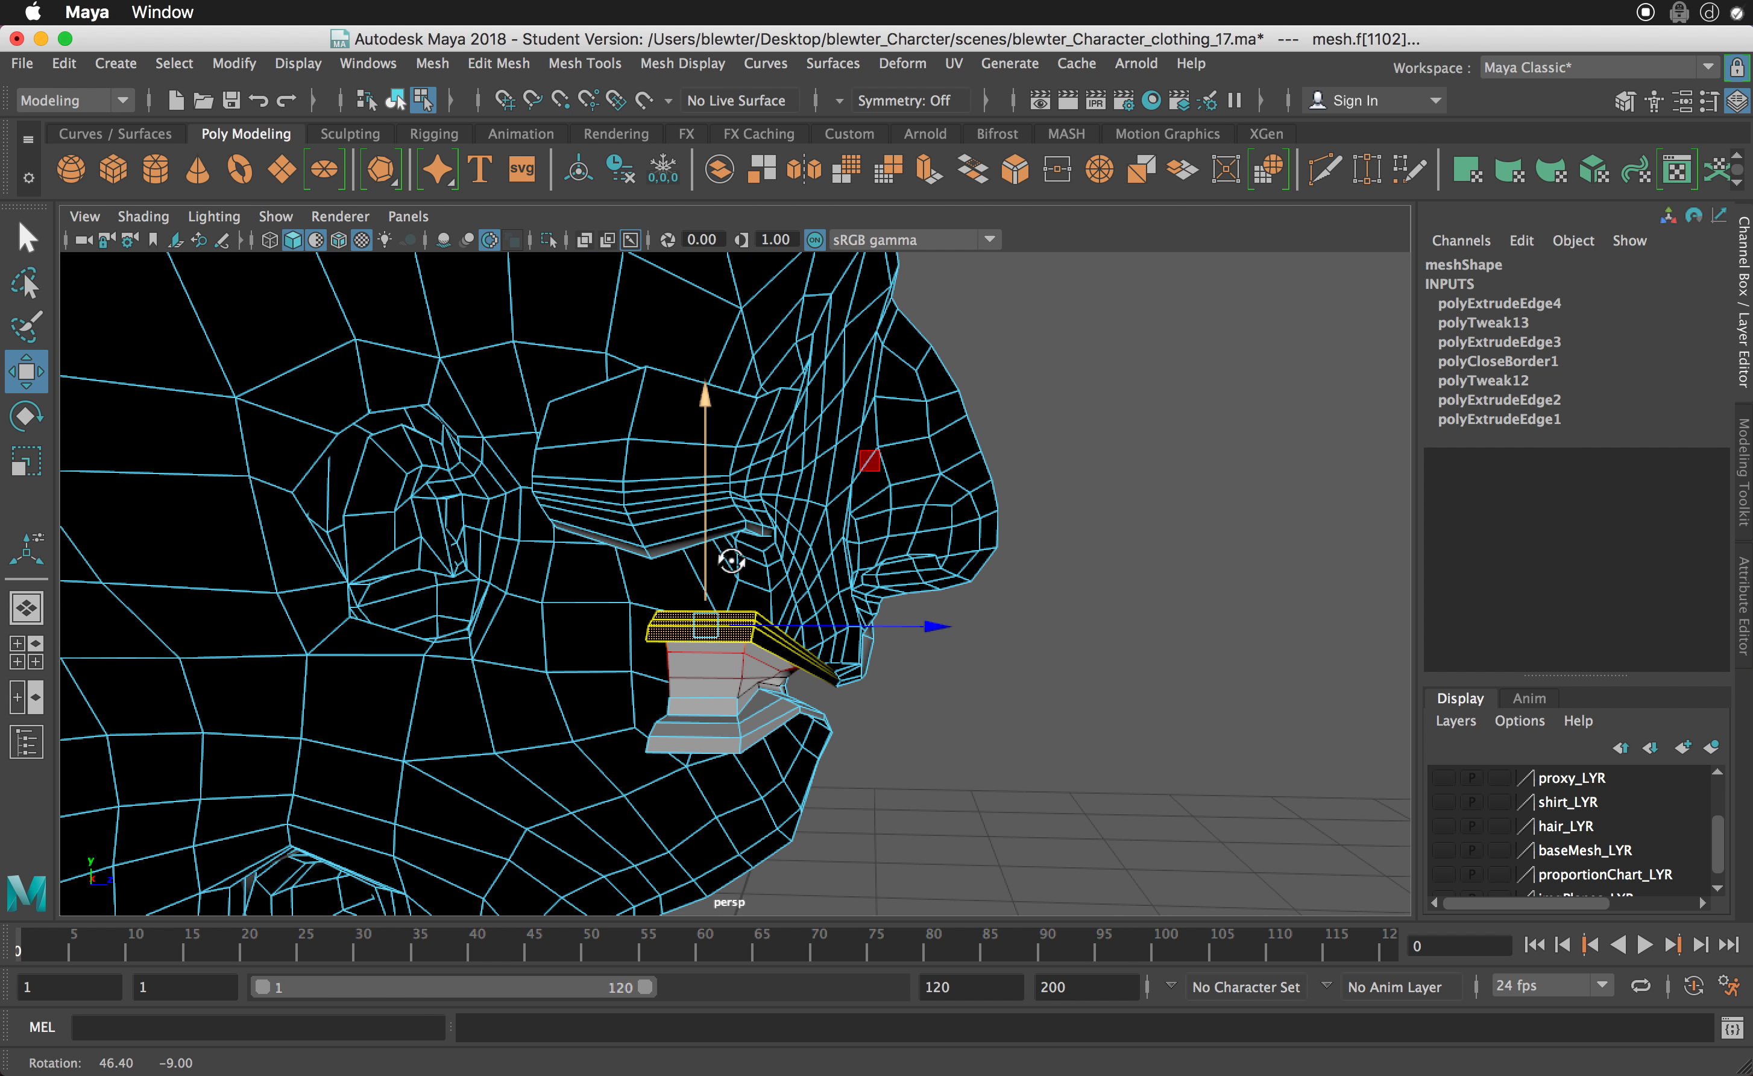
pyautogui.click(711, 715)
pyautogui.keyDown('alt'); pyautogui.moveTo(712, 718); pyautogui.dragTo(785, 730); pyautogui.keyUp('alt')
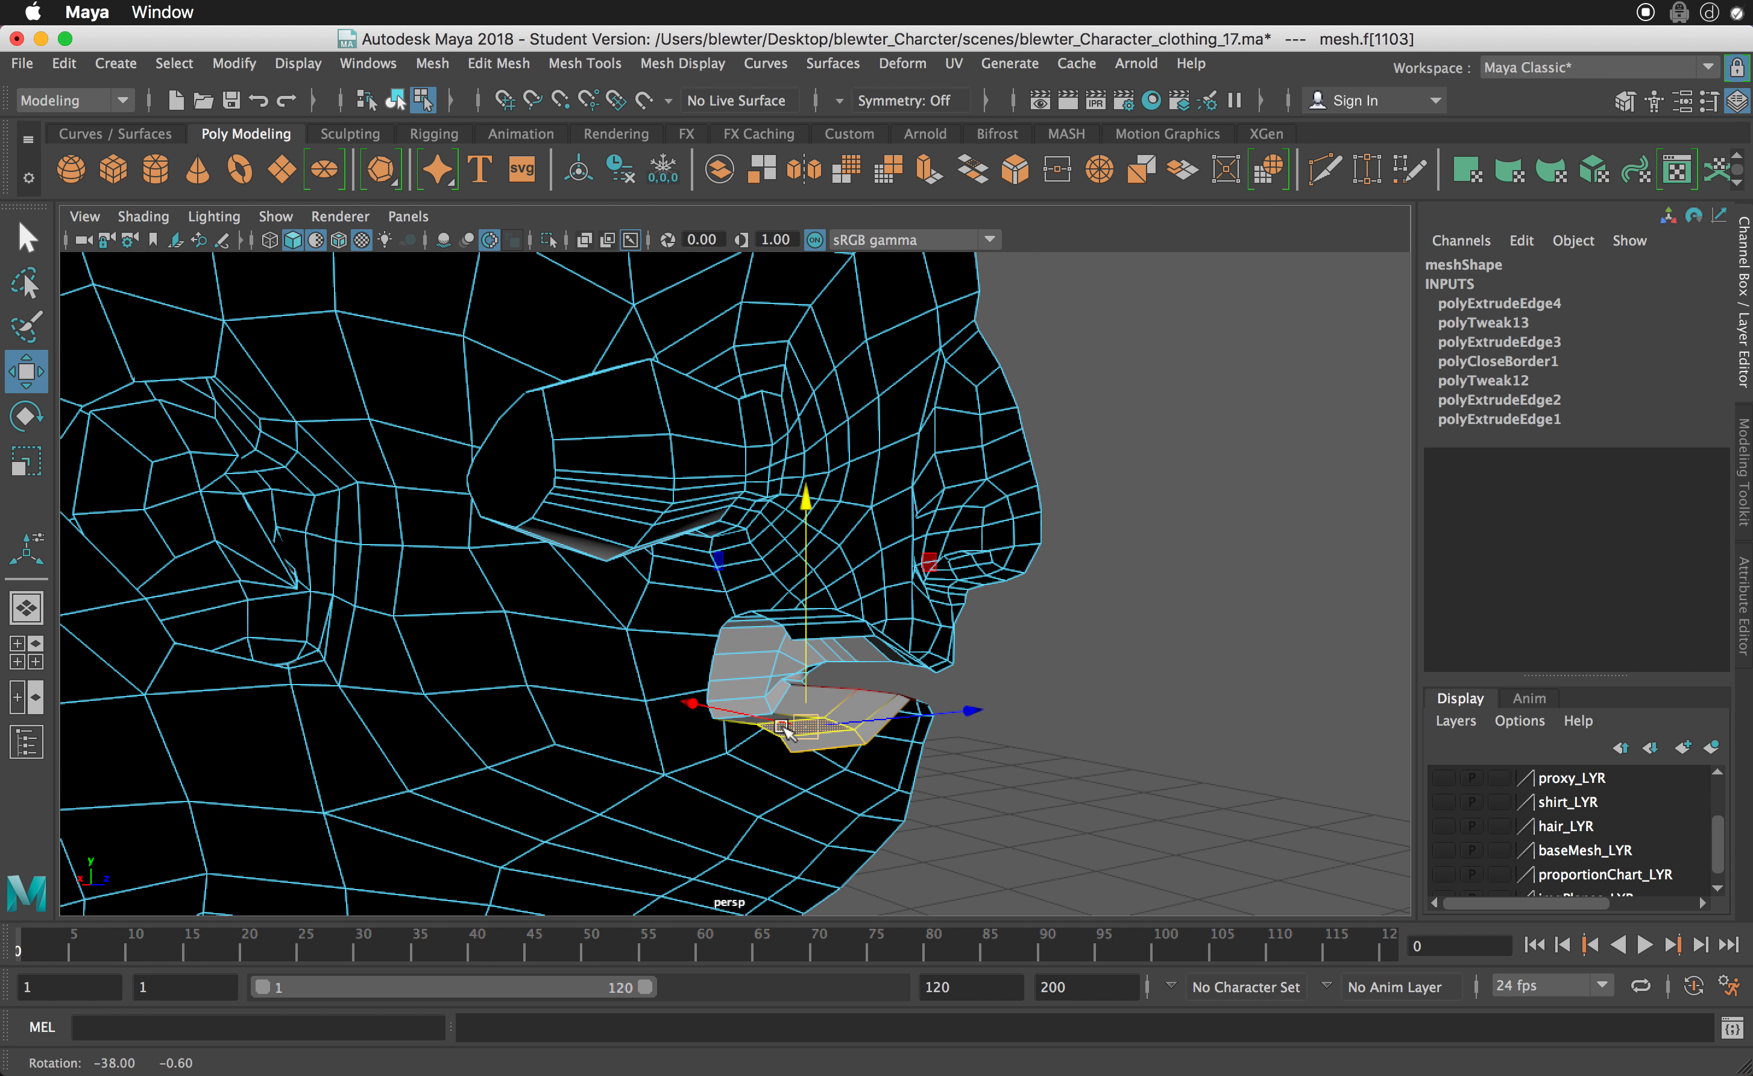
# - Switch the mesh to edge selection with soft selection off and select an edge on the mouth cavity's roof
pyautogui.rightClick(753, 612)
pyautogui.moveTo(754, 596); pyautogui.dragTo(756, 563, button='right')
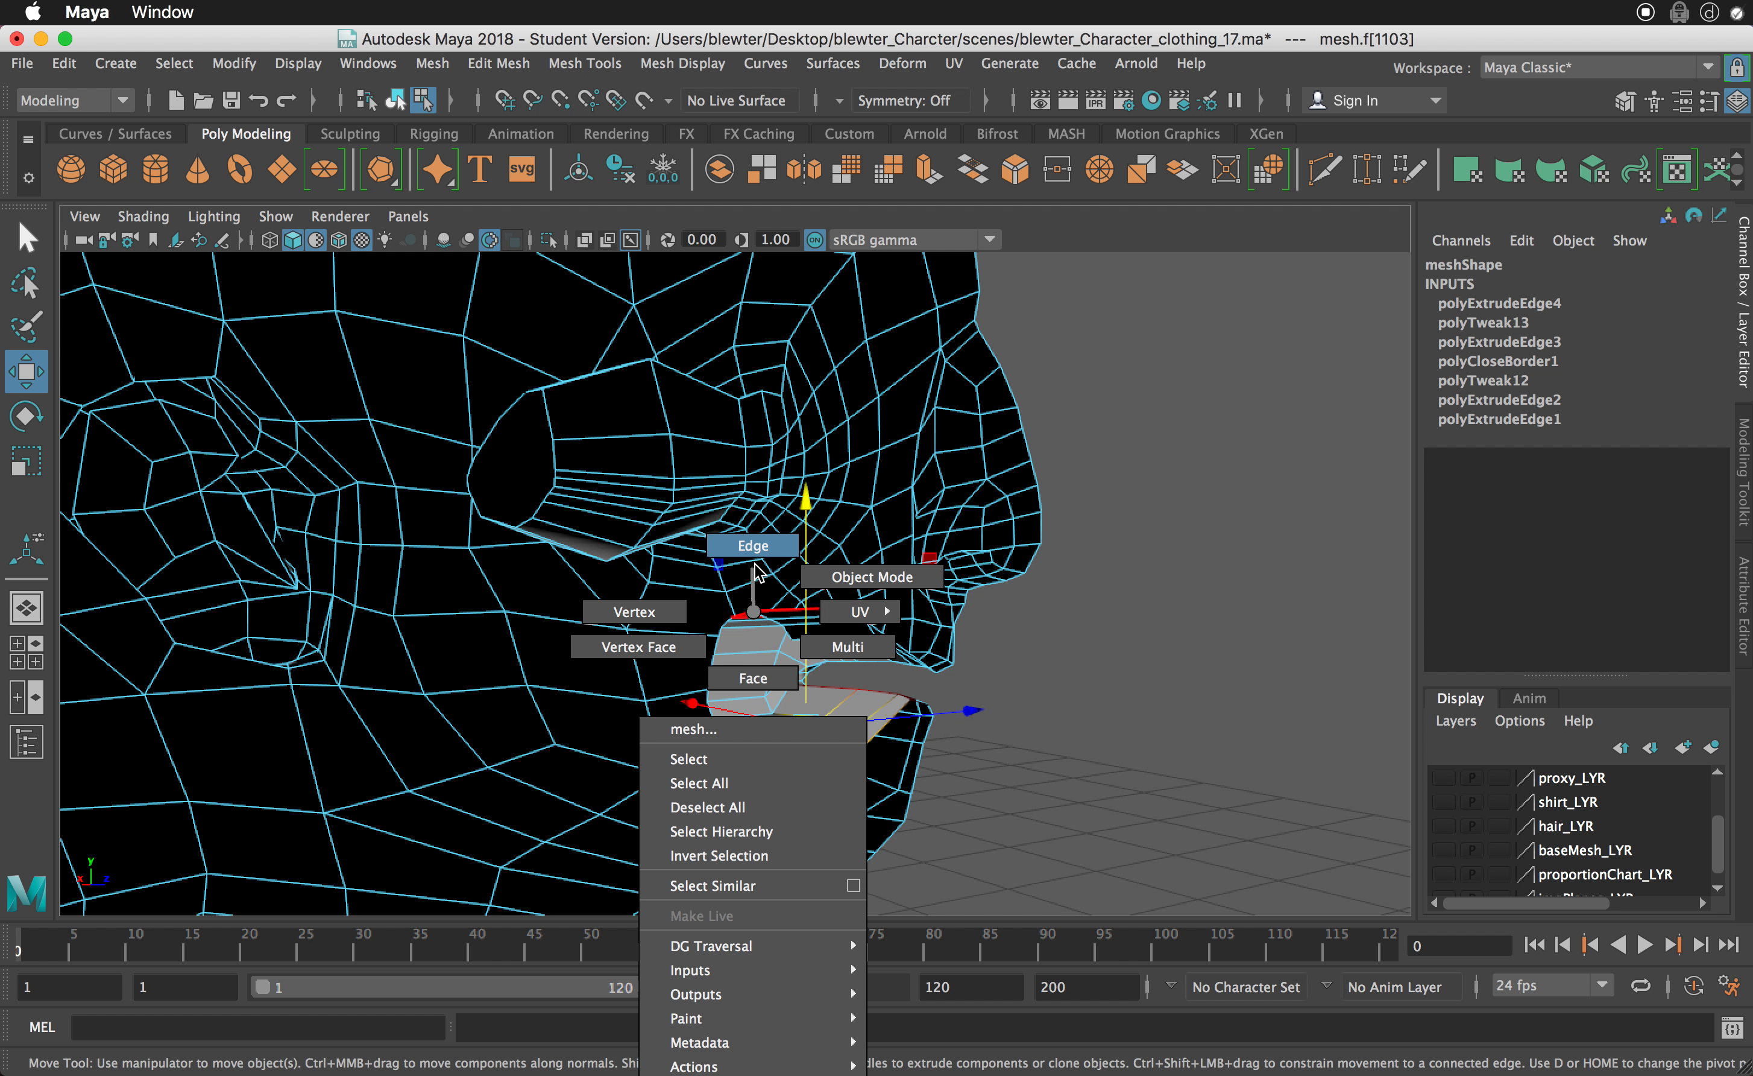
pyautogui.moveTo(755, 563); pyautogui.dragTo(755, 559, button='right')
pyautogui.keyDown('alt'); pyautogui.moveTo(776, 656); pyautogui.dragTo(791, 648); pyautogui.keyUp('alt')
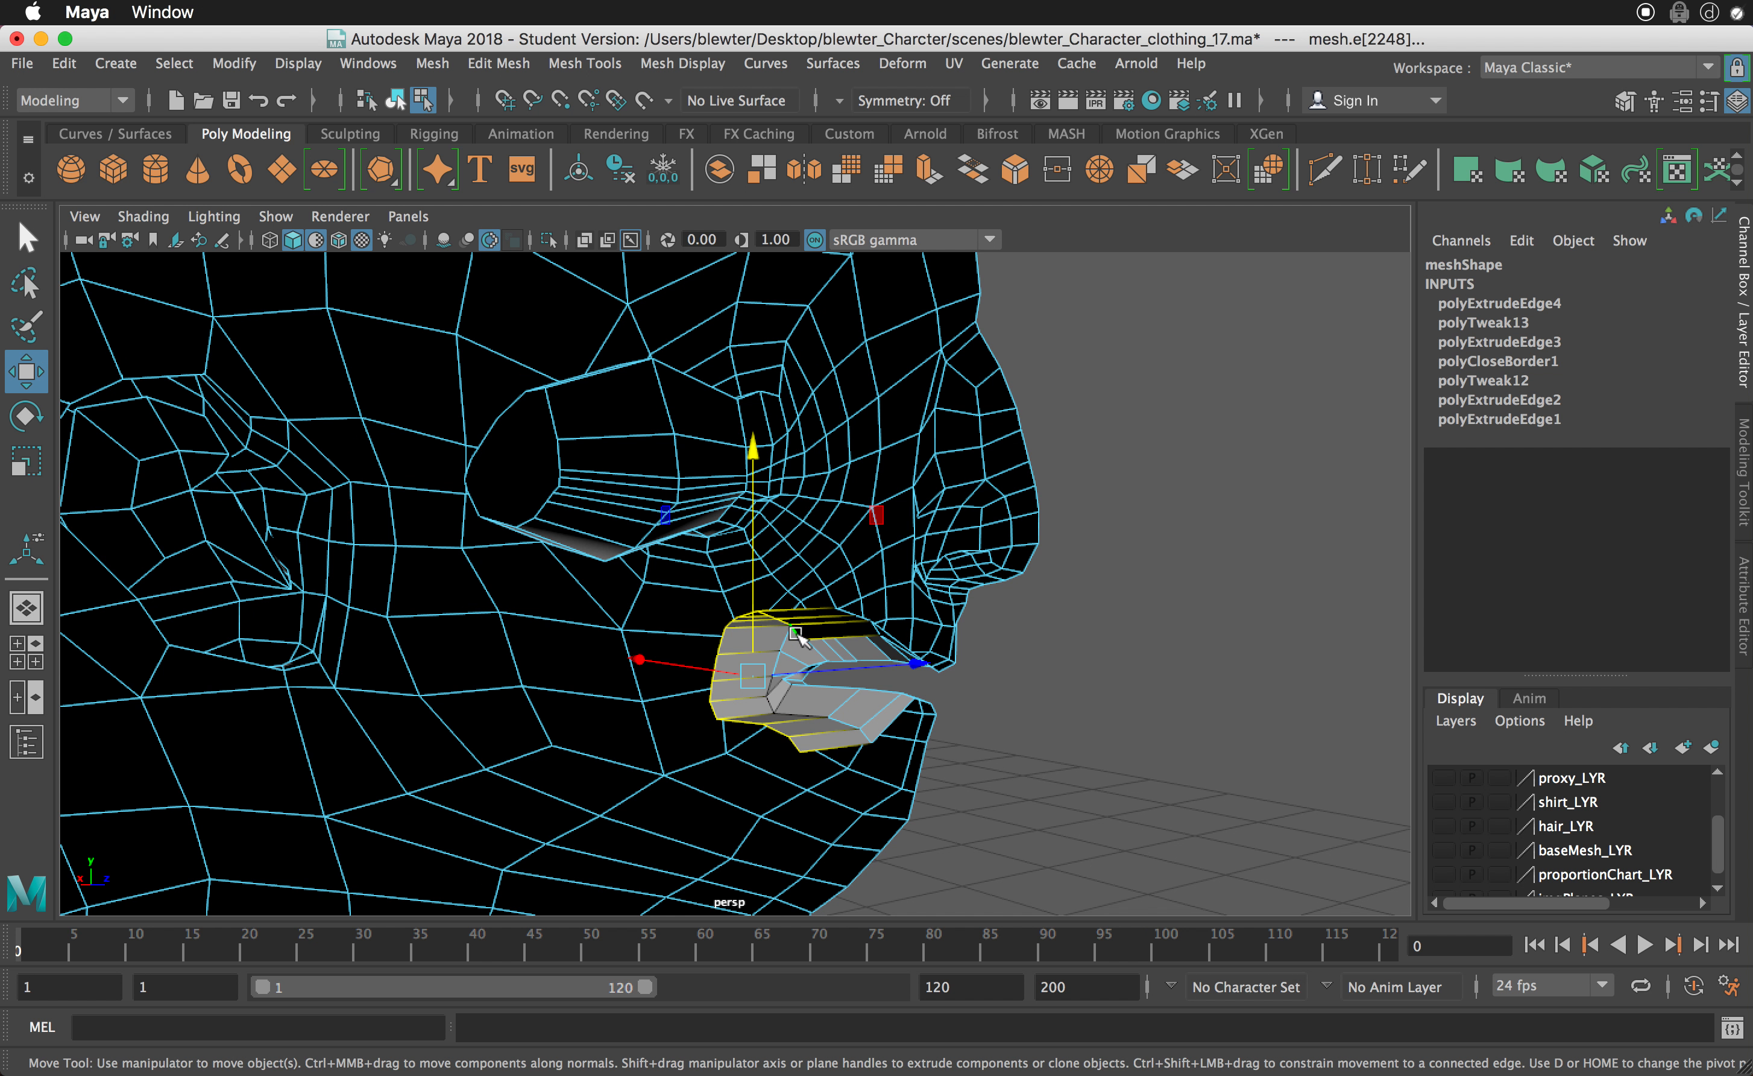
pyautogui.press('b')
pyautogui.click(795, 641)
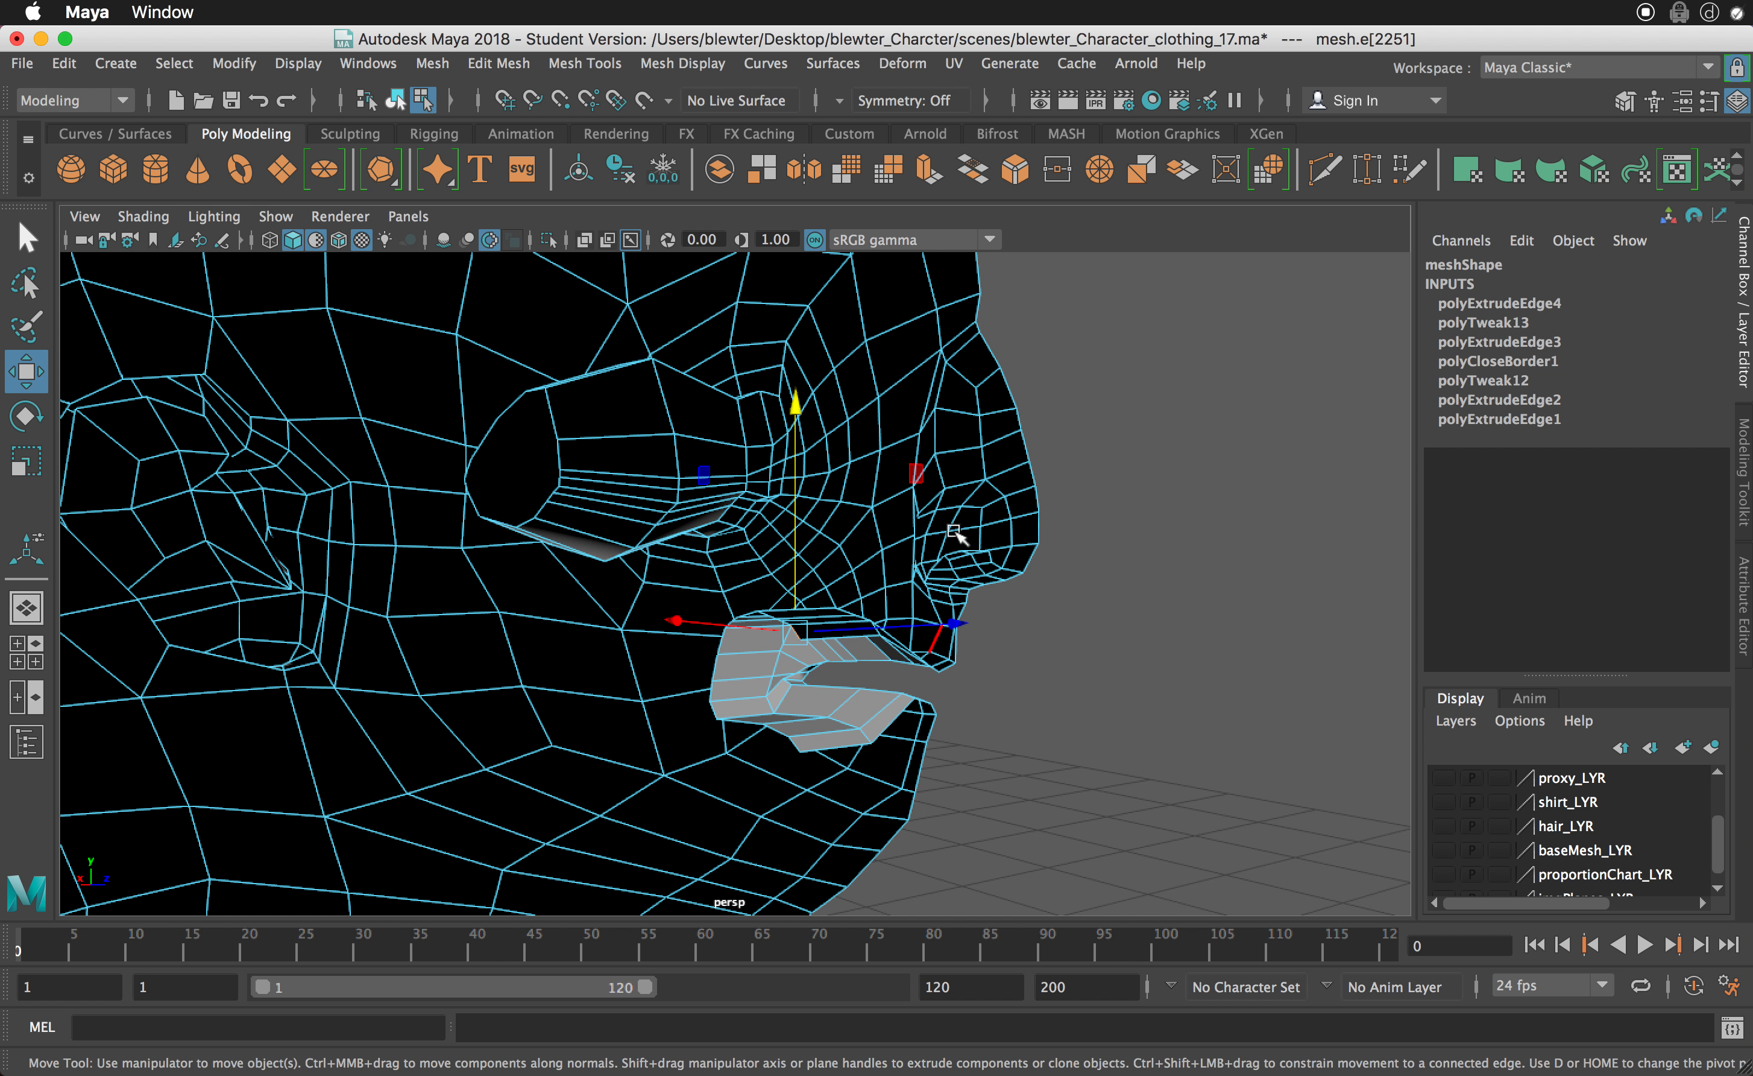
# - Bridge the roof edge and the floor edge of the mouth cavity at its open inner side
pyautogui.keyDown('alt'); pyautogui.moveTo(828, 663); pyautogui.dragTo(947, 713); pyautogui.keyUp('alt')
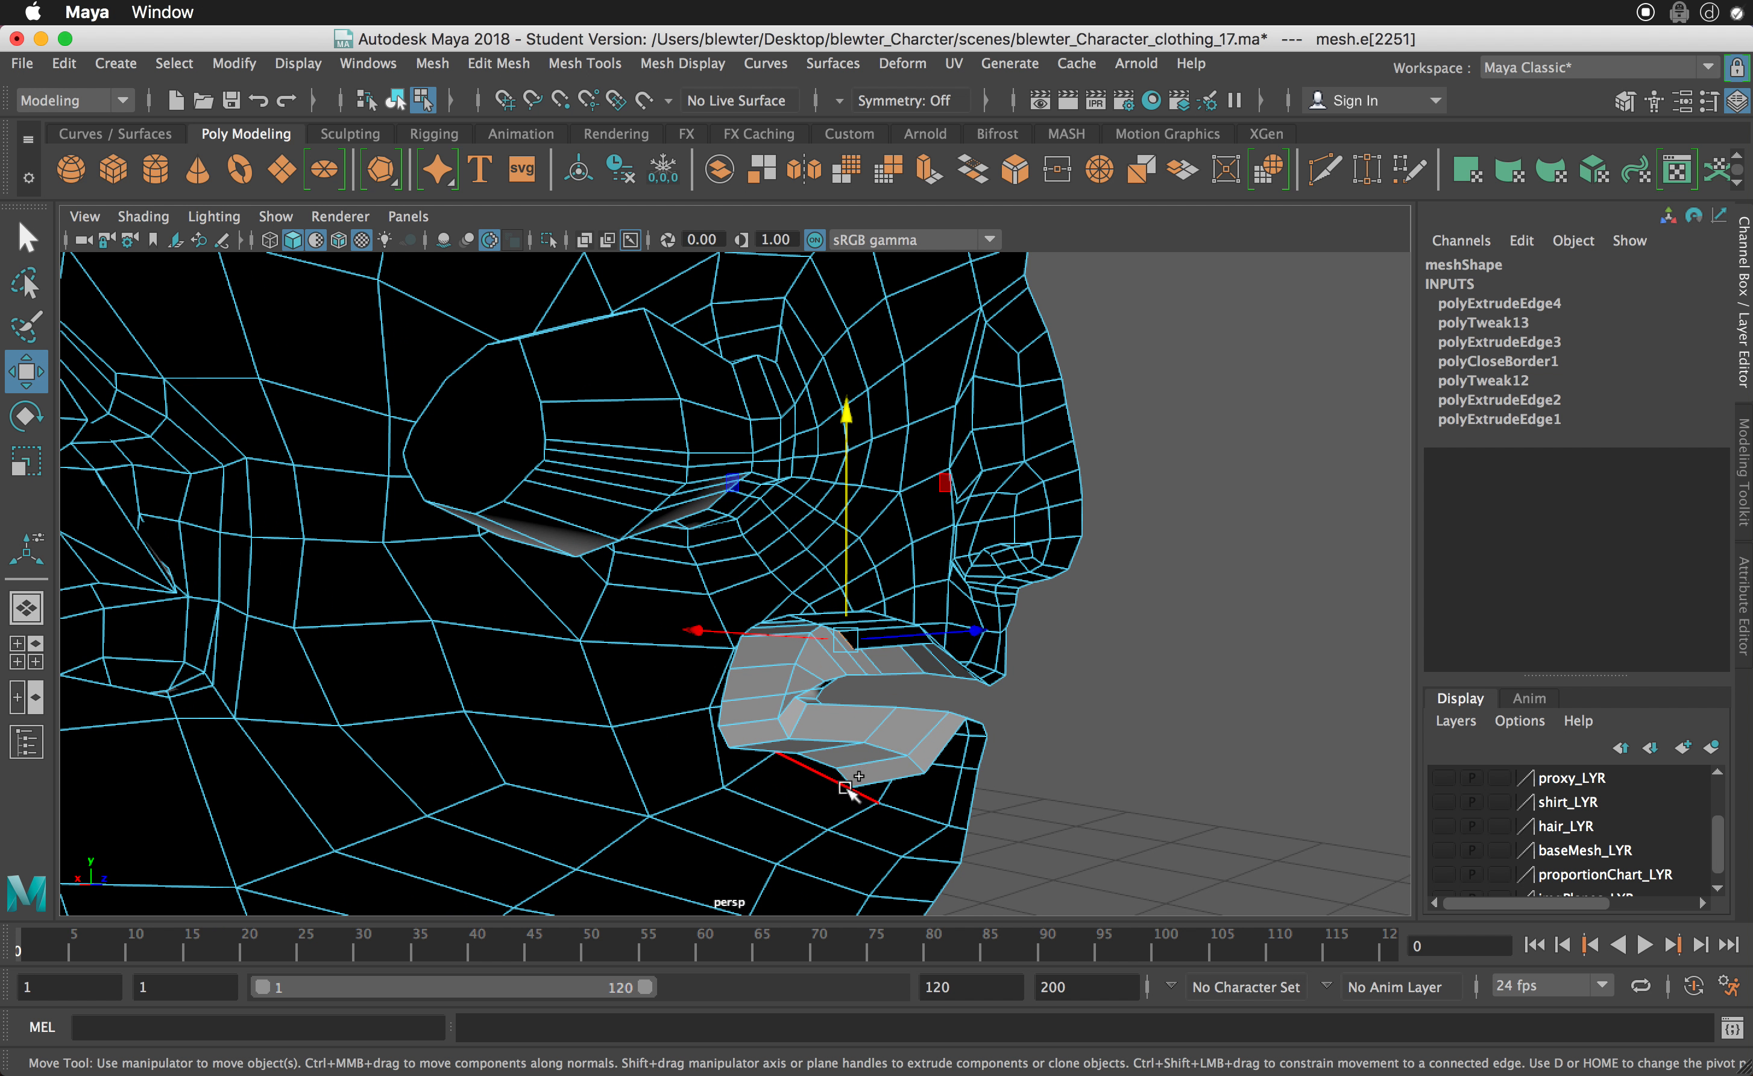
pyautogui.keyDown('shift'); pyautogui.click(869, 777); pyautogui.keyUp('shift')
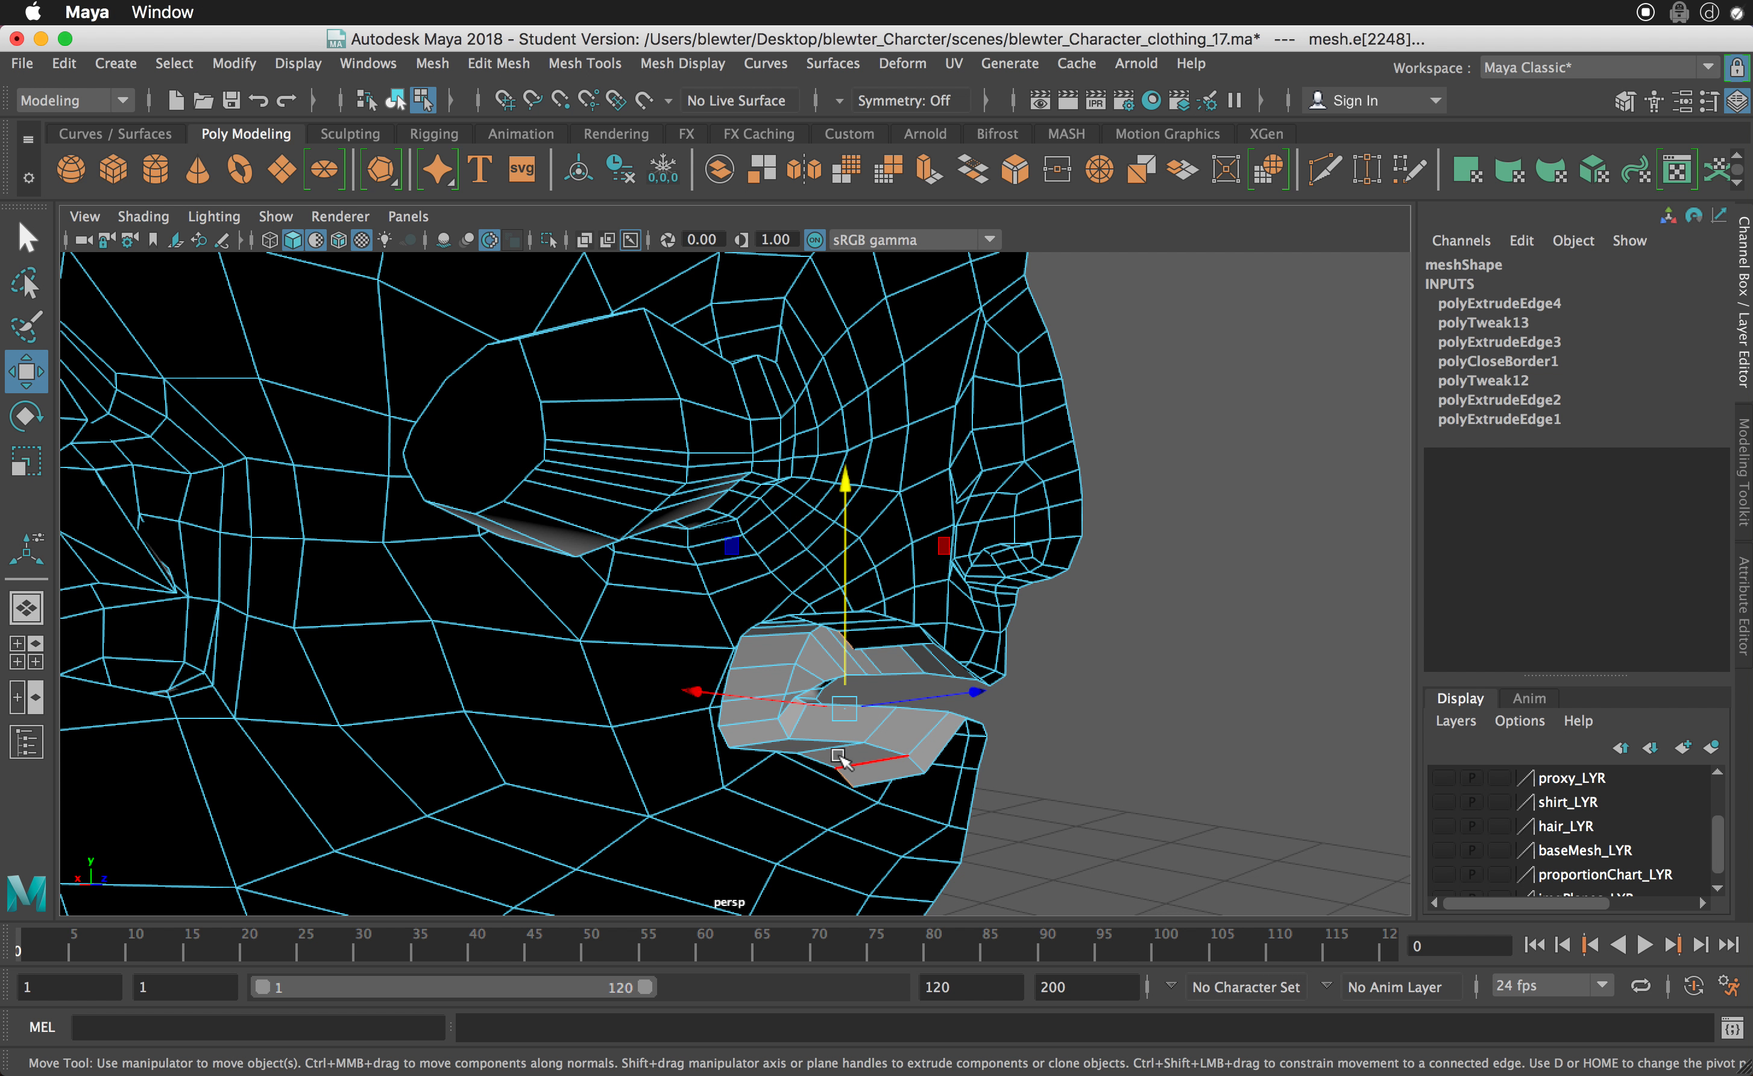
pyautogui.keyDown('shift'); pyautogui.rightClick(839, 759); pyautogui.keyUp('shift')
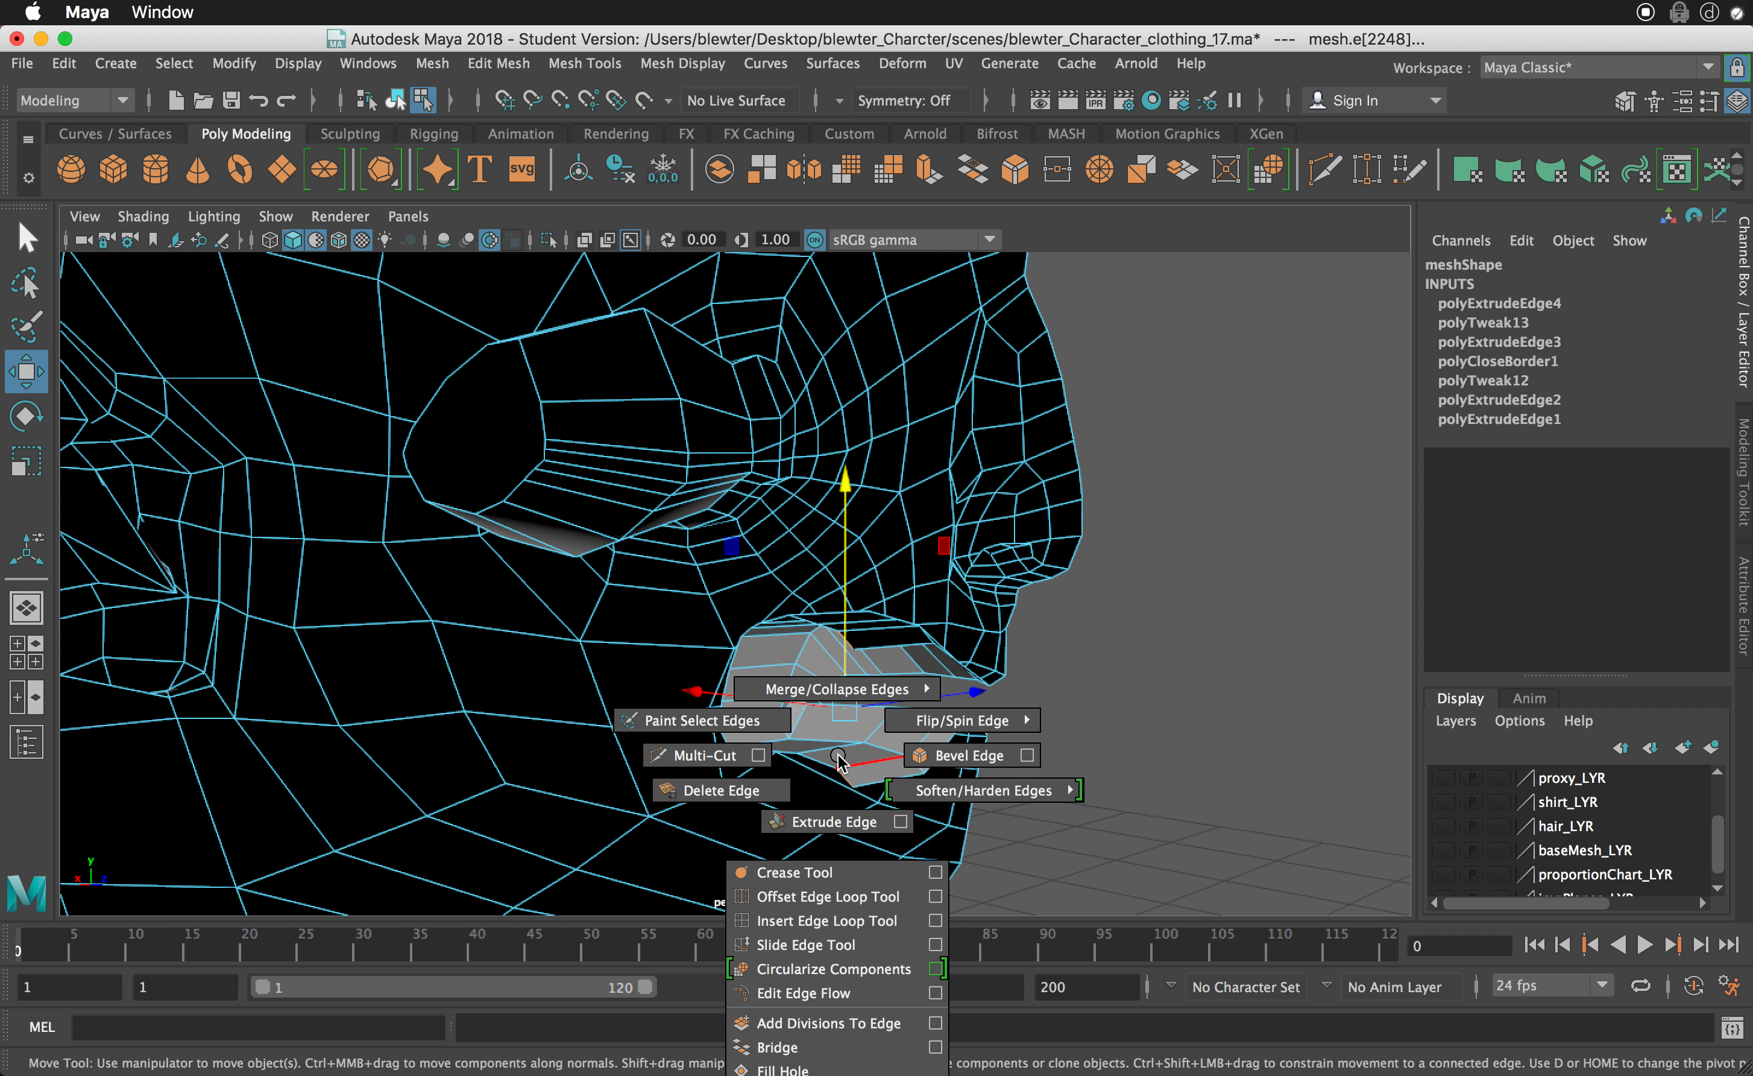
pyautogui.click(811, 1054)
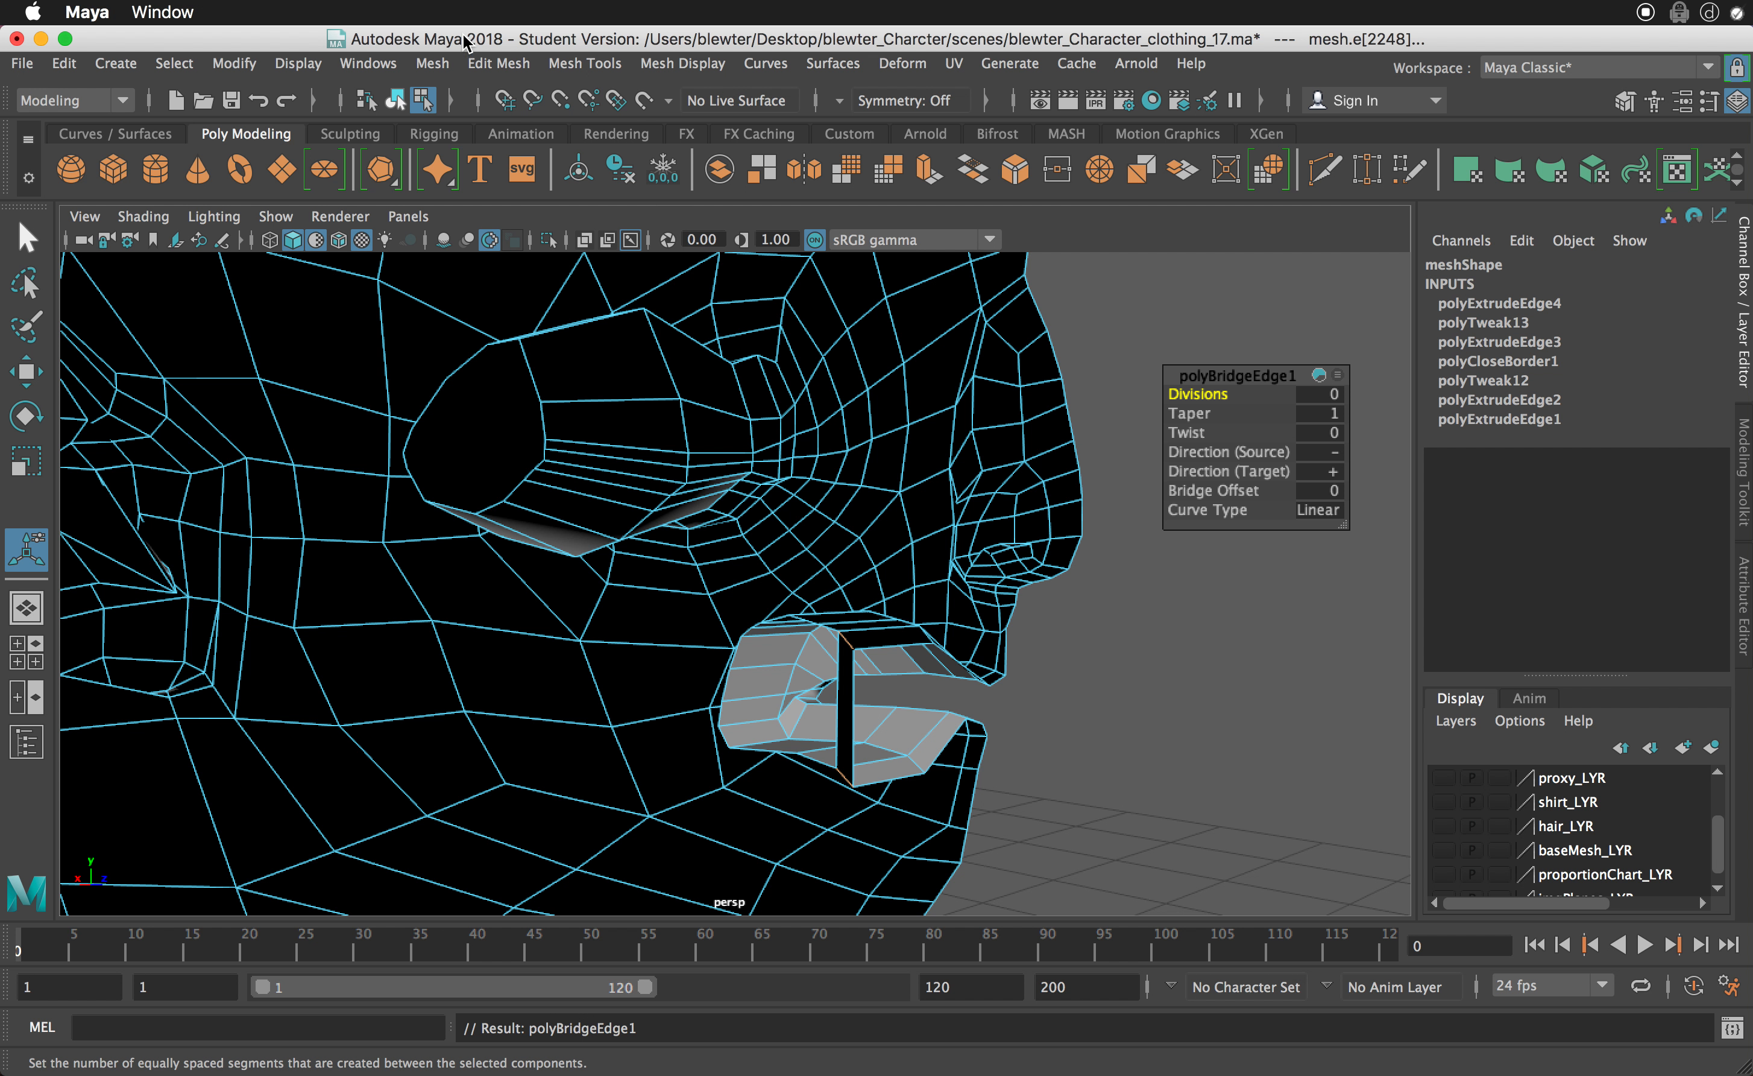
# - Select the border edge of the remaining opening in the side of the mouth cavity and fill the hole
pyautogui.keyDown('alt'); pyautogui.moveTo(803, 648); pyautogui.dragTo(824, 663); pyautogui.keyUp('alt')
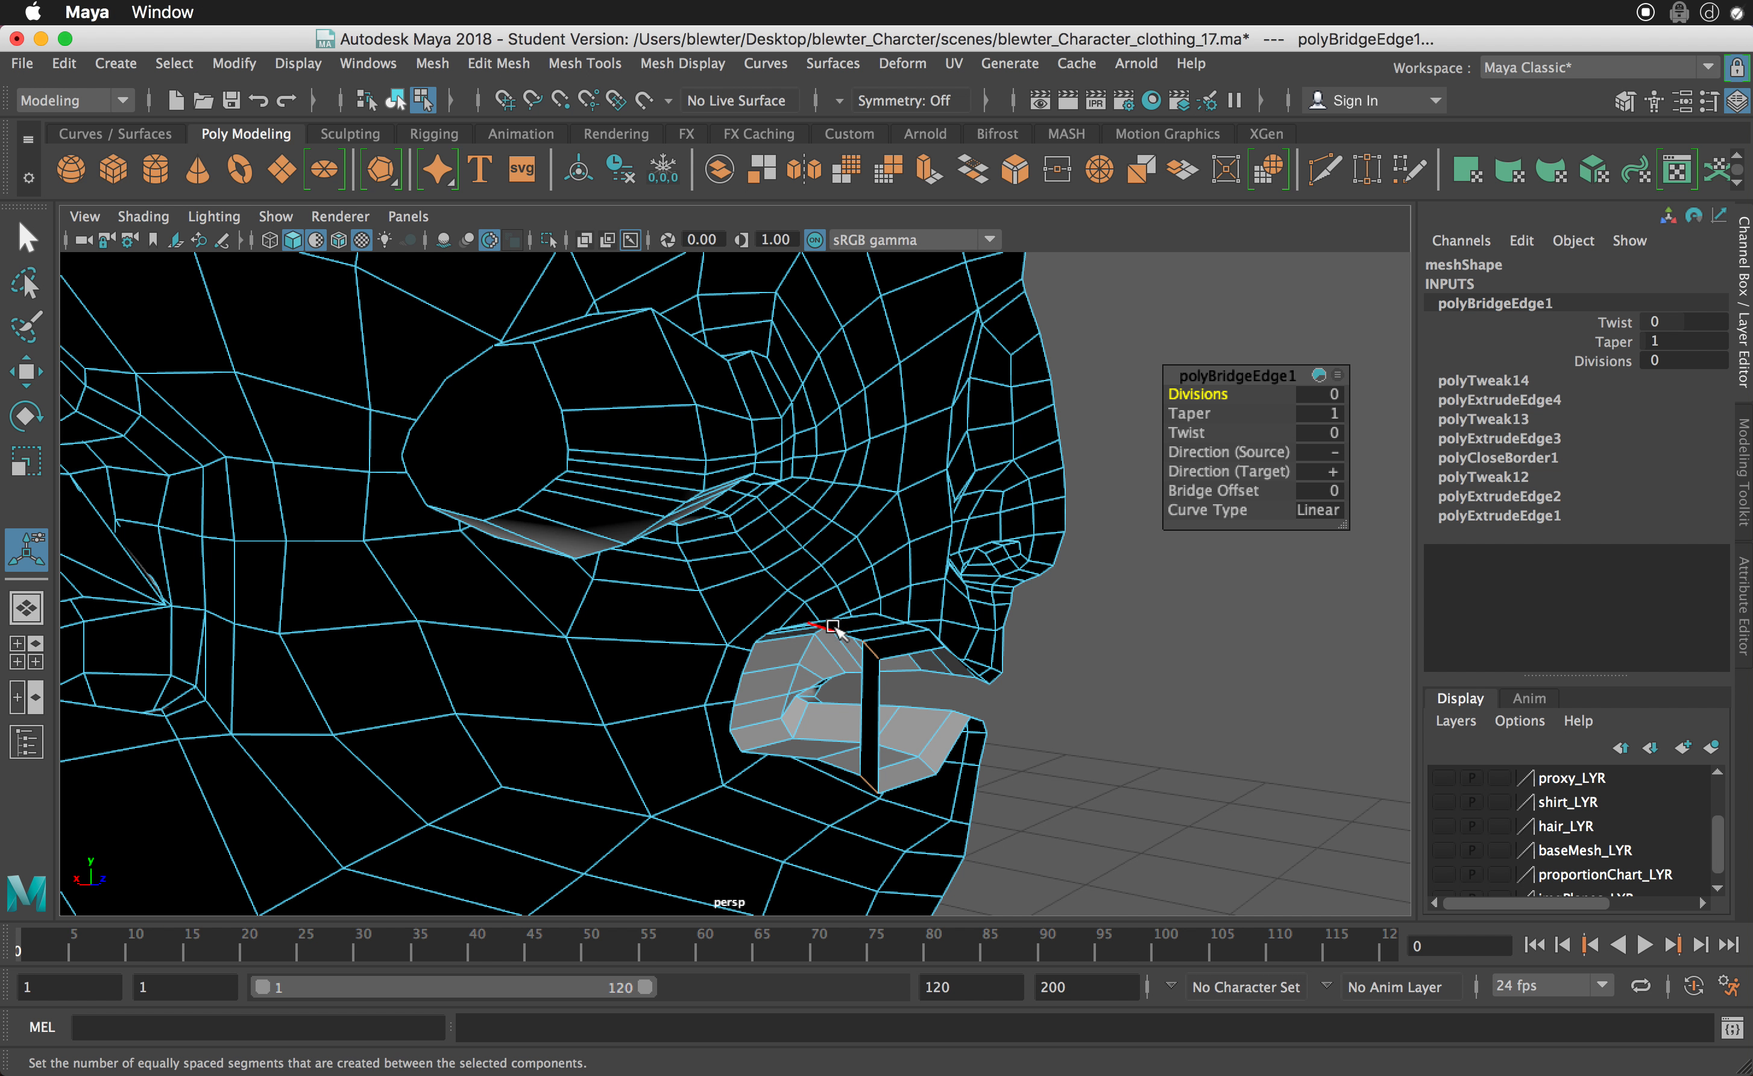
pyautogui.click(832, 625)
pyautogui.keyDown('alt'); pyautogui.moveTo(788, 727); pyautogui.dragTo(757, 722); pyautogui.keyUp('alt')
pyautogui.keyDown('shift'); pyautogui.rightClick(757, 723); pyautogui.keyUp('shift')
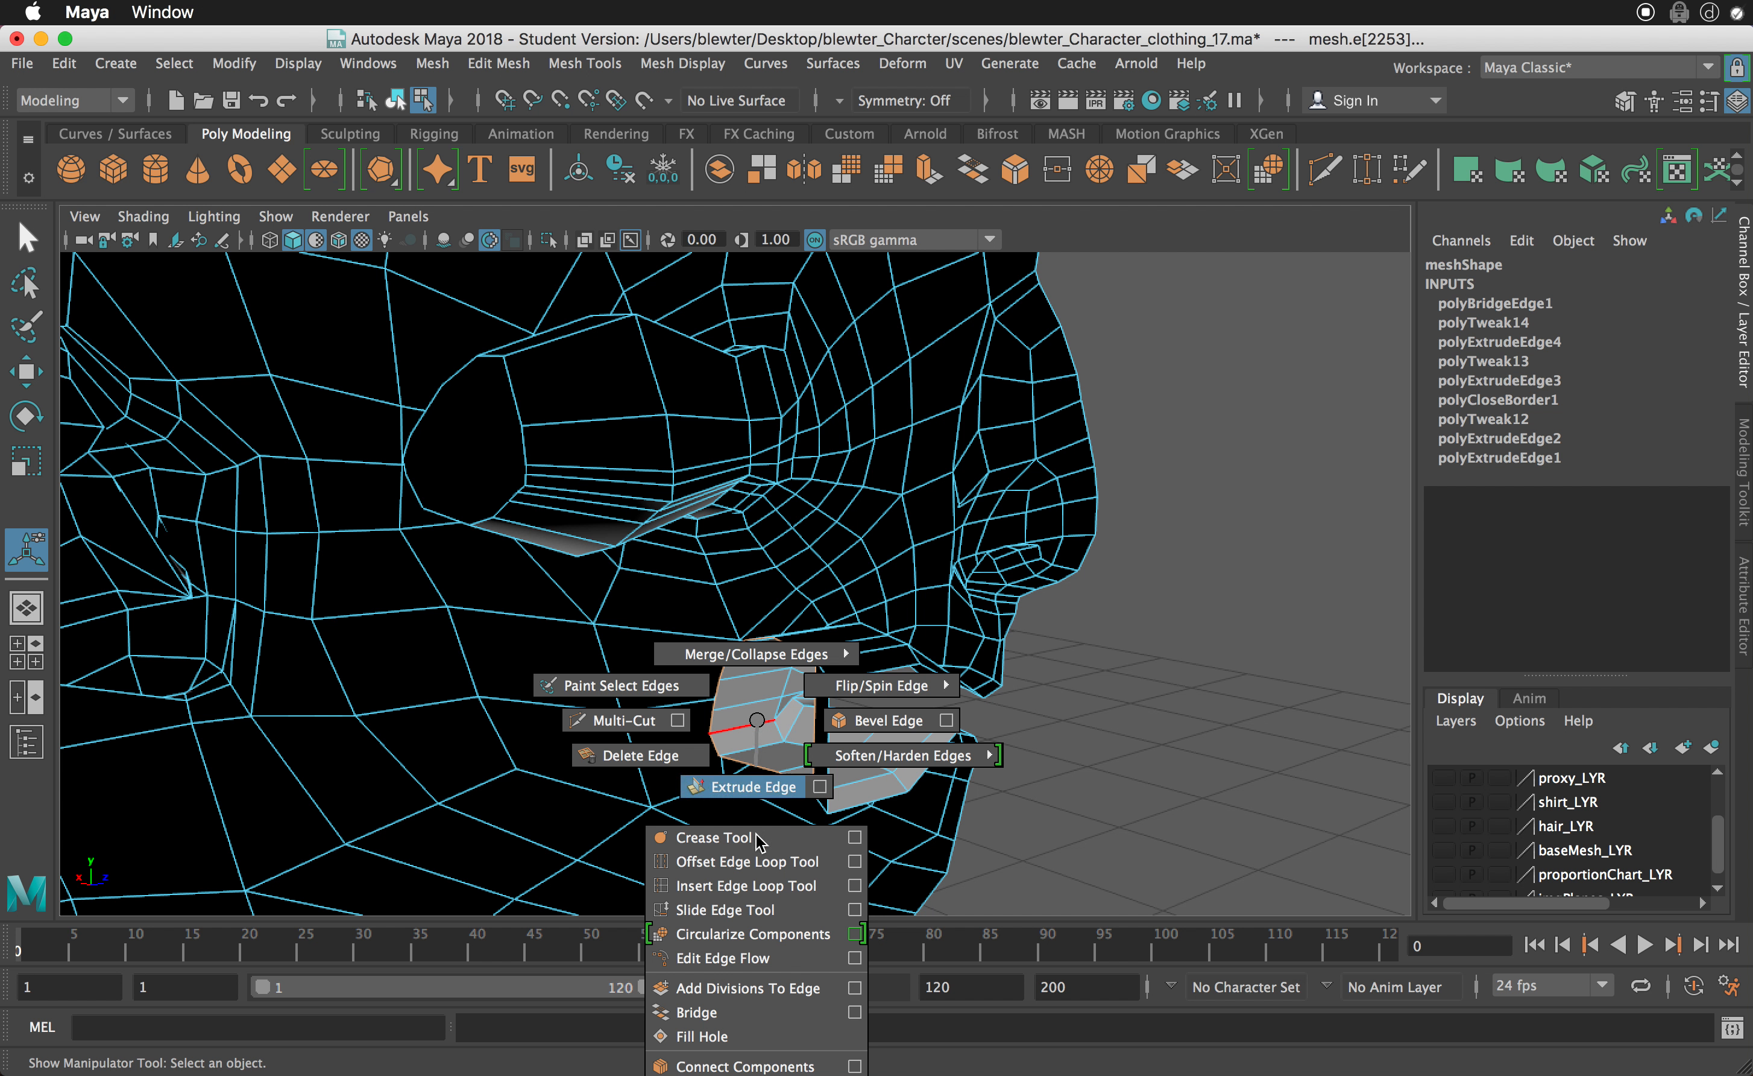
pyautogui.click(754, 1036)
pyautogui.keyDown('alt'); pyautogui.moveTo(827, 866); pyautogui.dragTo(896, 784); pyautogui.keyUp('alt')
pyautogui.scroll(2, 928, 763)
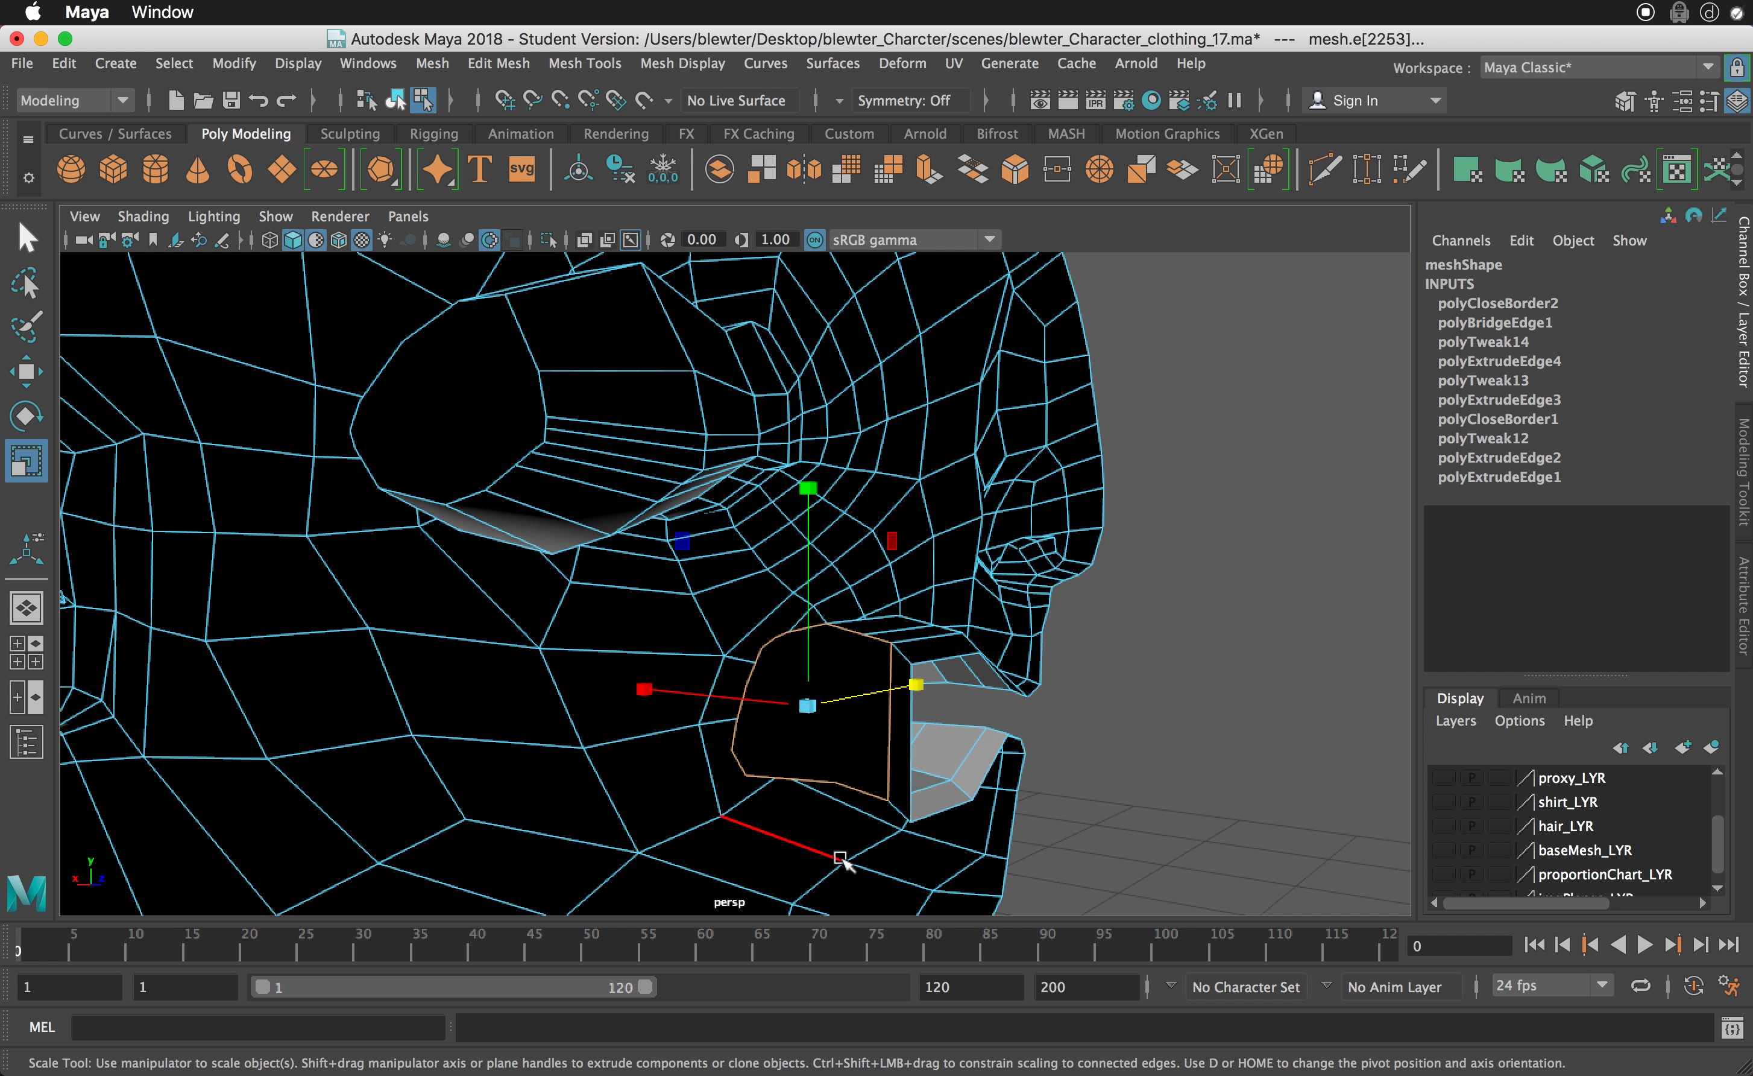
# - Return to object selection on the half-body mesh and delete its construction history
pyautogui.moveTo(768, 666)
pyautogui.keyDown('alt'); pyautogui.mouseDown()
pyautogui.moveTo(810, 813)
pyautogui.moveTo(627, 802)
pyautogui.moveTo(791, 745)
pyautogui.moveTo(454, 657)
pyautogui.moveTo(635, 638)
pyautogui.moveTo(809, 663)
pyautogui.moveTo(580, 627)
pyautogui.moveTo(653, 607)
pyautogui.moveTo(782, 673)
pyautogui.moveTo(765, 674)
pyautogui.mouseUp(); pyautogui.keyUp('alt')
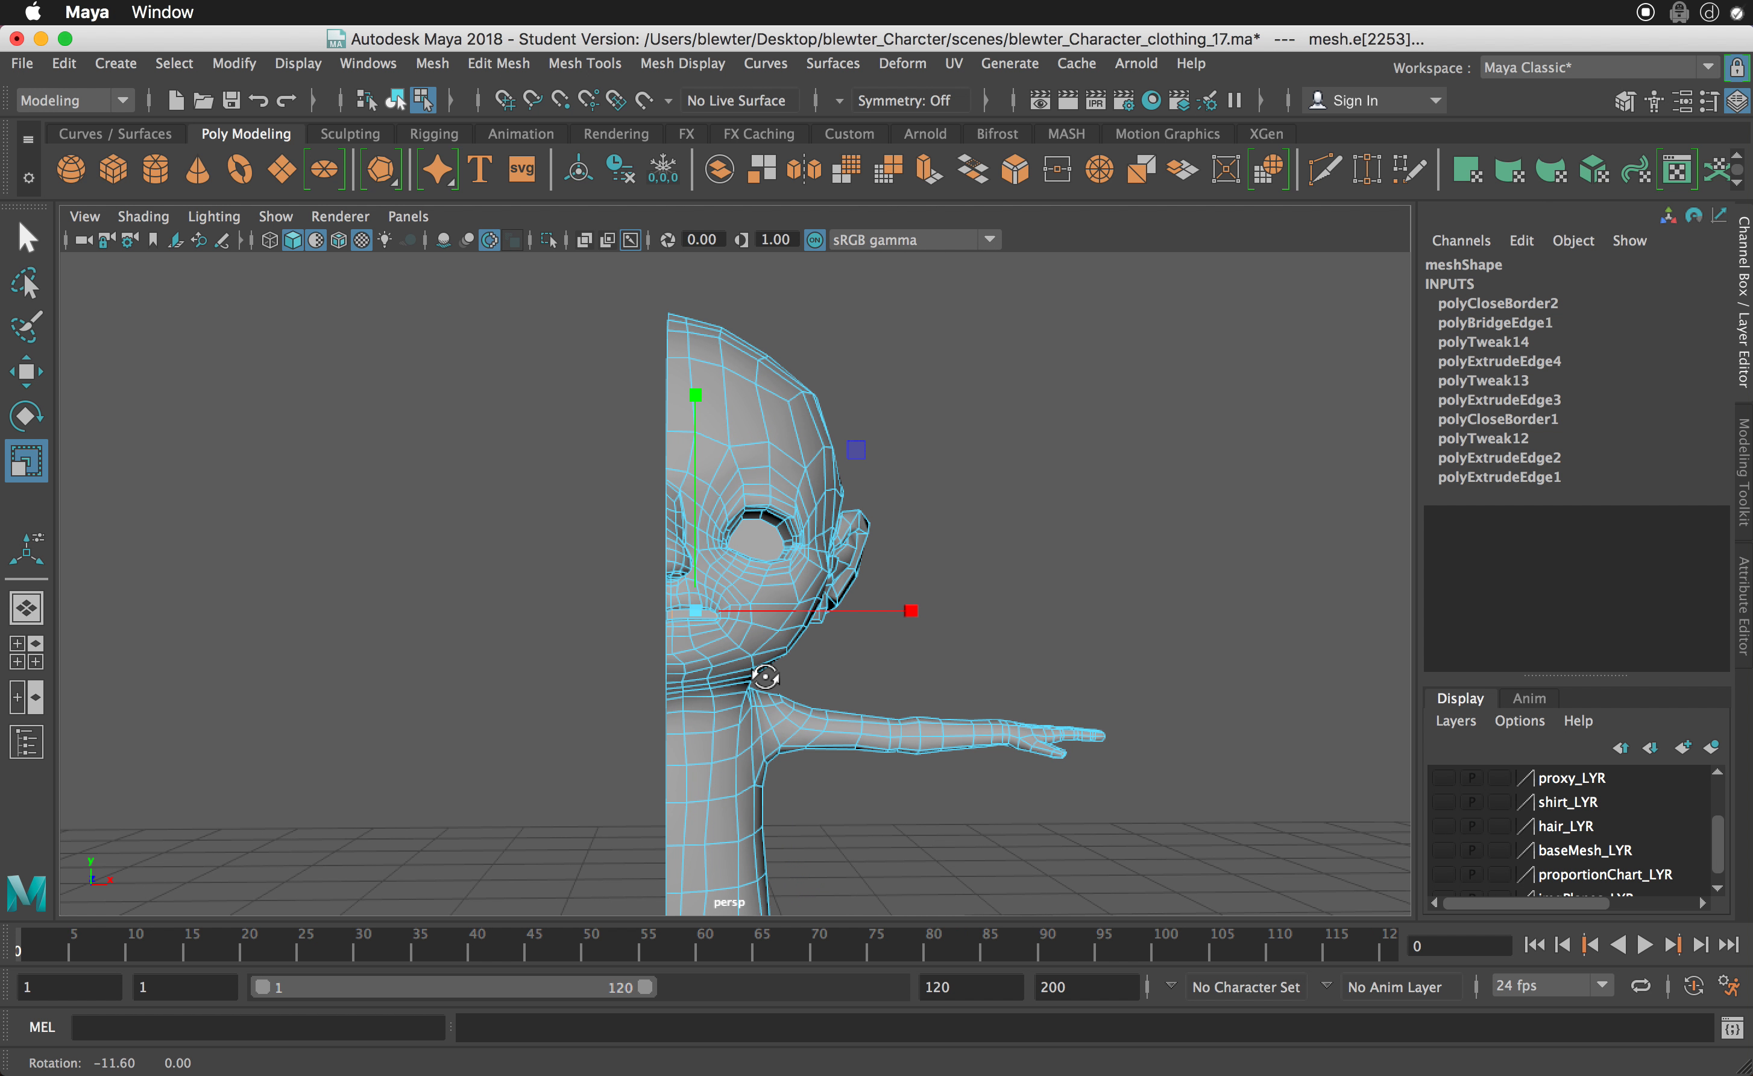
pyautogui.keyDown('alt'); pyautogui.moveTo(770, 674); pyautogui.dragTo(640, 687, button='right'); pyautogui.keyUp('alt')
pyautogui.keyDown('alt'); pyautogui.moveTo(765, 741); pyautogui.dragTo(768, 645, button='middle'); pyautogui.keyUp('alt')
pyautogui.keyDown('alt'); pyautogui.moveTo(767, 645); pyautogui.dragTo(756, 671); pyautogui.keyUp('alt')
pyautogui.keyDown('alt'); pyautogui.moveTo(755, 671); pyautogui.dragTo(842, 574, button='right'); pyautogui.keyUp('alt')
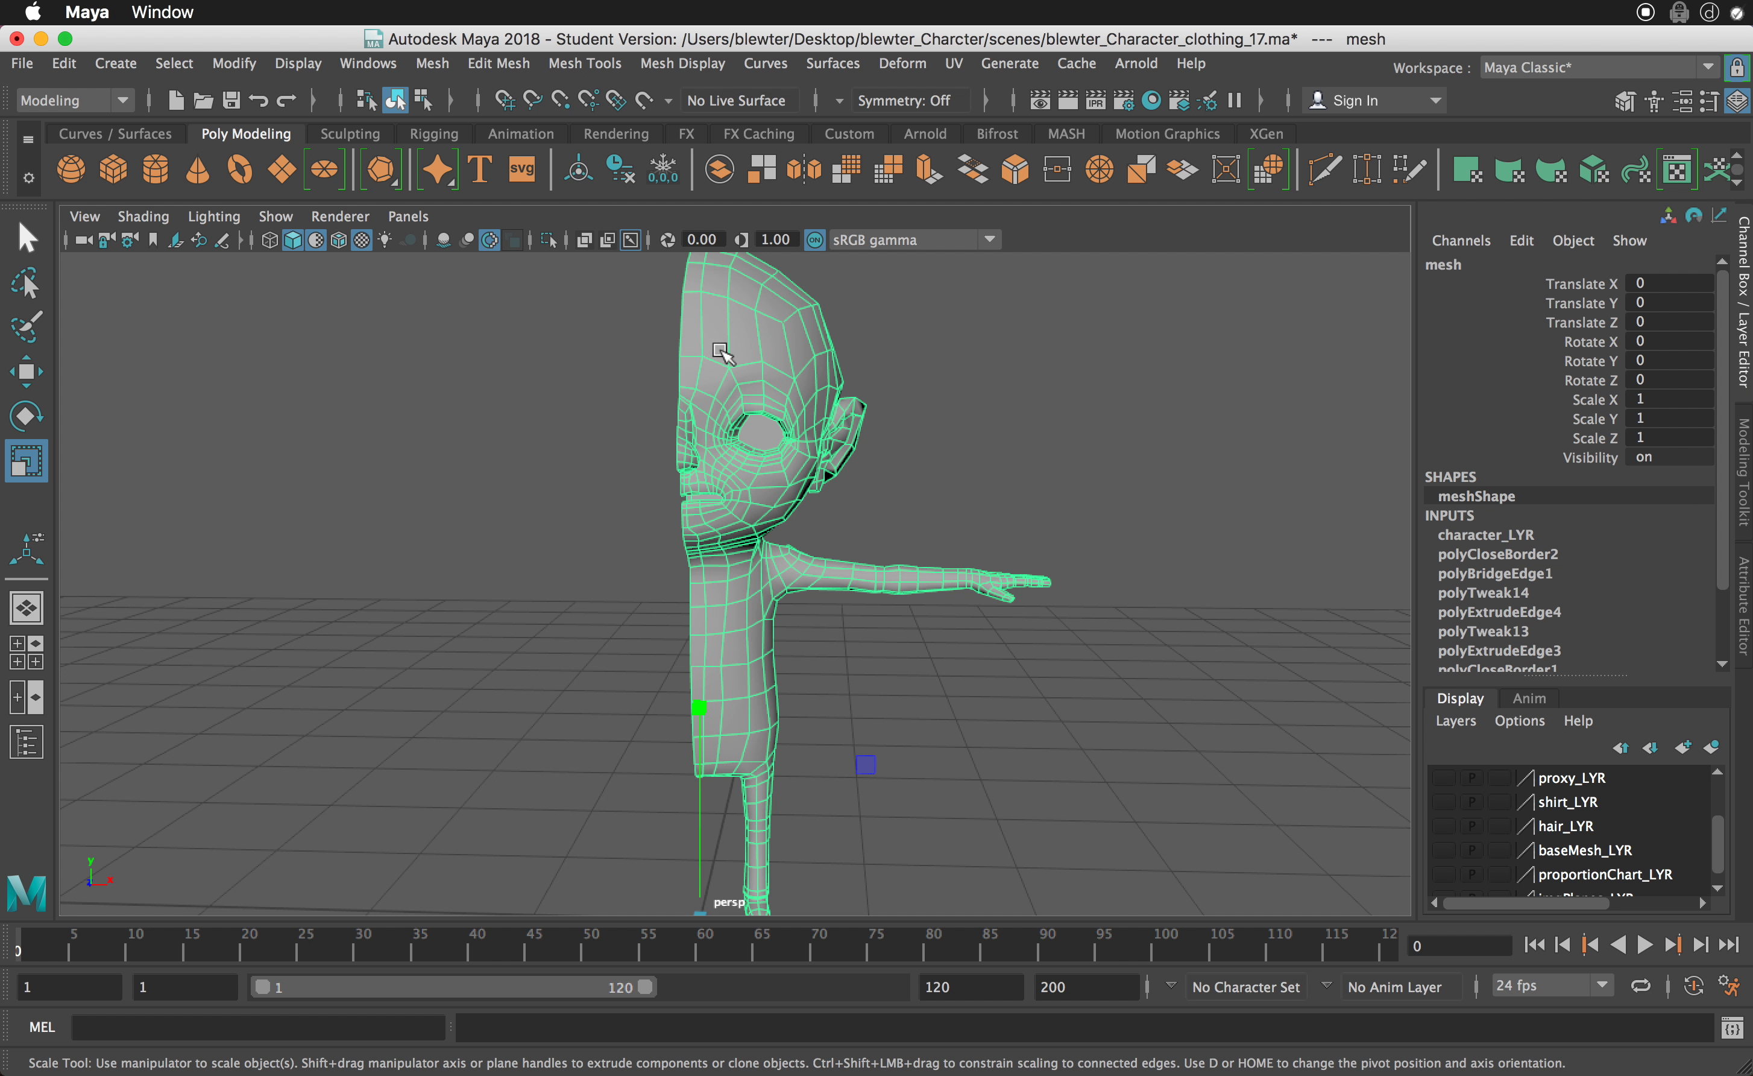
pyautogui.click(626, 173)
# - Open the Mirror options for the half-body mesh and keep the mesh in view beside them
pyautogui.moveTo(457, 677)
pyautogui.keyDown('alt'); pyautogui.mouseDown()
pyautogui.moveTo(501, 685)
pyautogui.moveTo(450, 672)
pyautogui.mouseUp(); pyautogui.keyUp('alt')
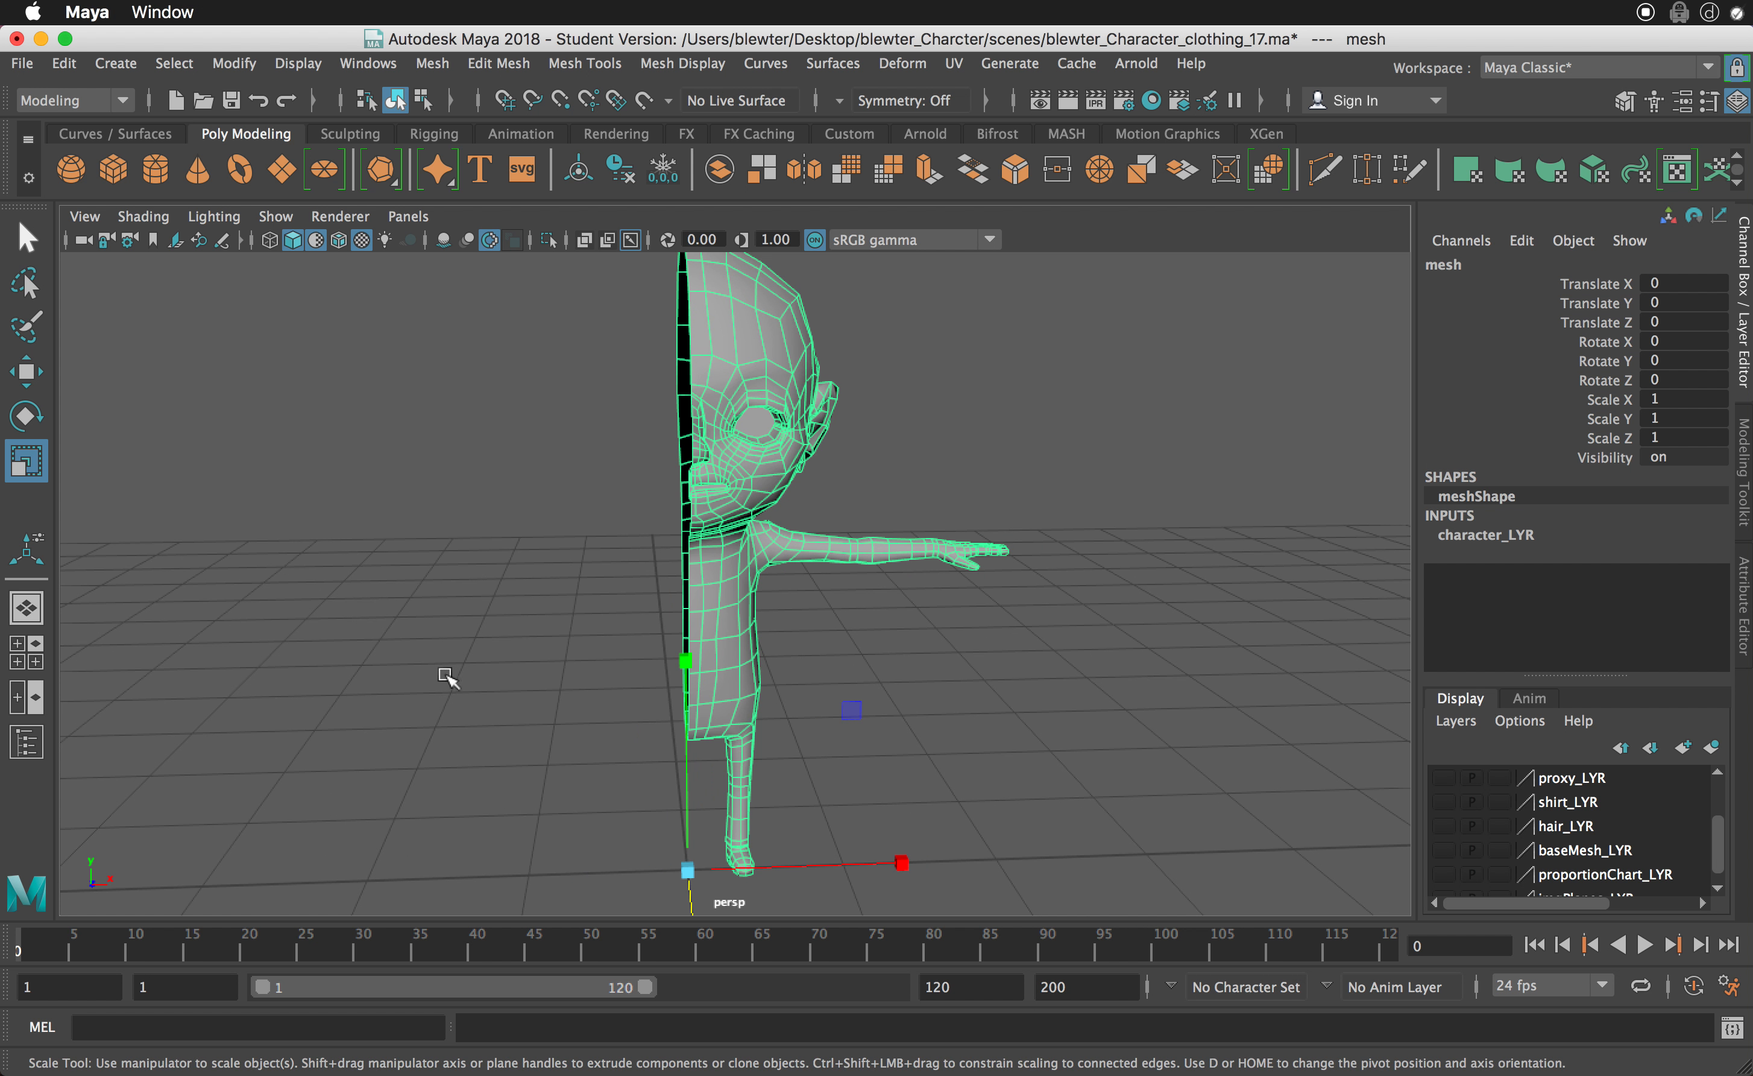
pyautogui.keyDown('alt'); pyautogui.moveTo(553, 626); pyautogui.dragTo(544, 618); pyautogui.keyUp('alt')
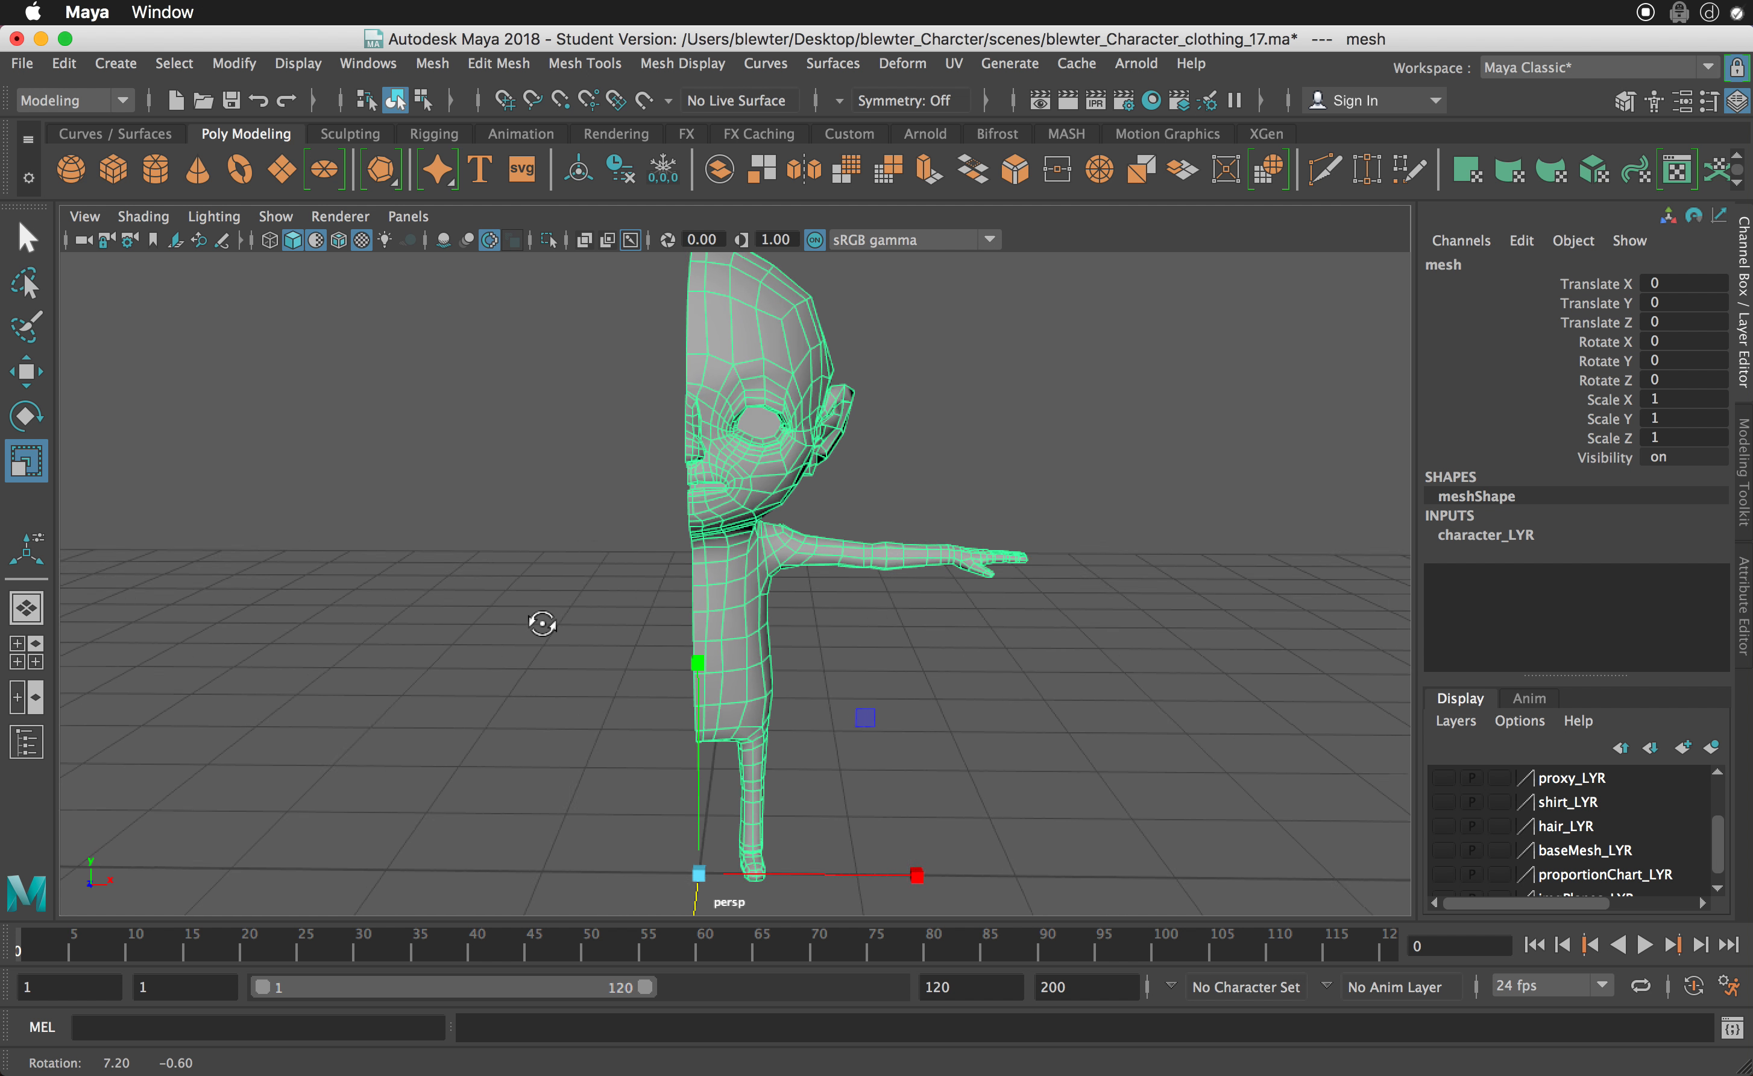
pyautogui.keyDown('shift'); pyautogui.rightClick(722, 310); pyautogui.keyUp('shift')
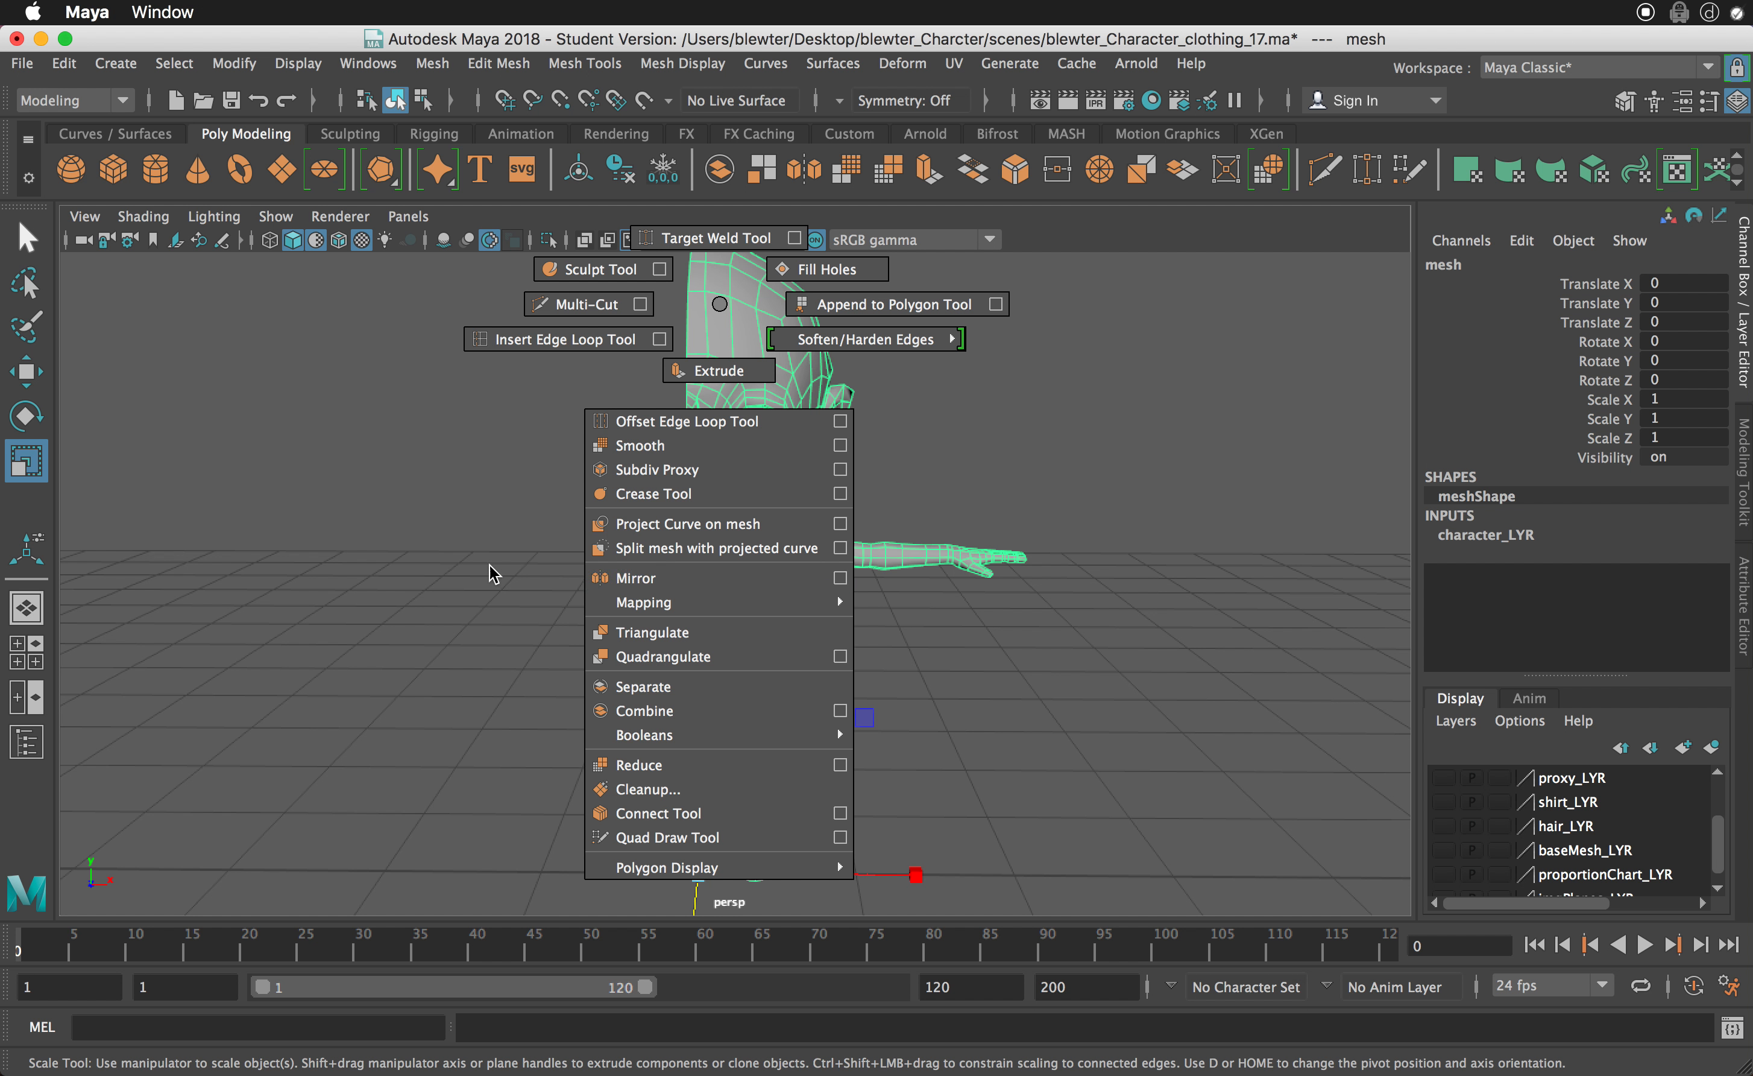
pyautogui.keyDown('shift'); pyautogui.moveTo(472, 559); pyautogui.dragTo(473, 557, button='right'); pyautogui.keyUp('shift')
pyautogui.click(530, 67)
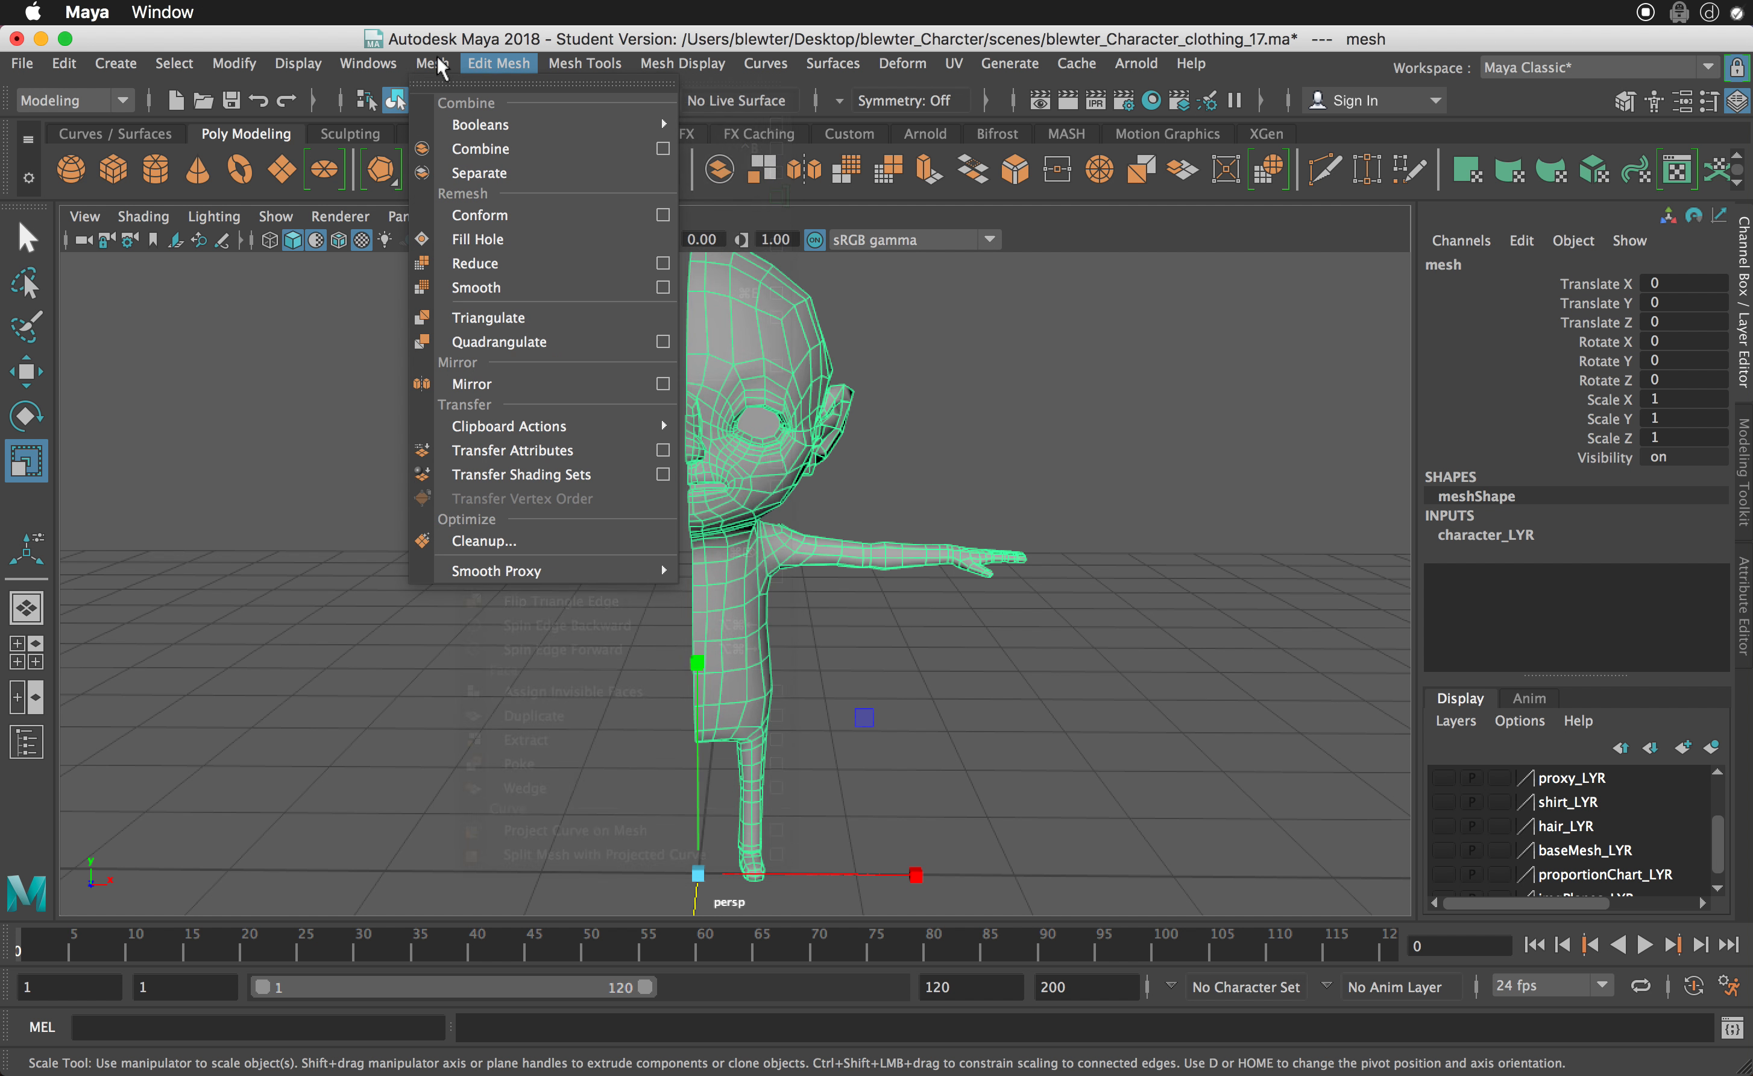
pyautogui.moveTo(441, 66)
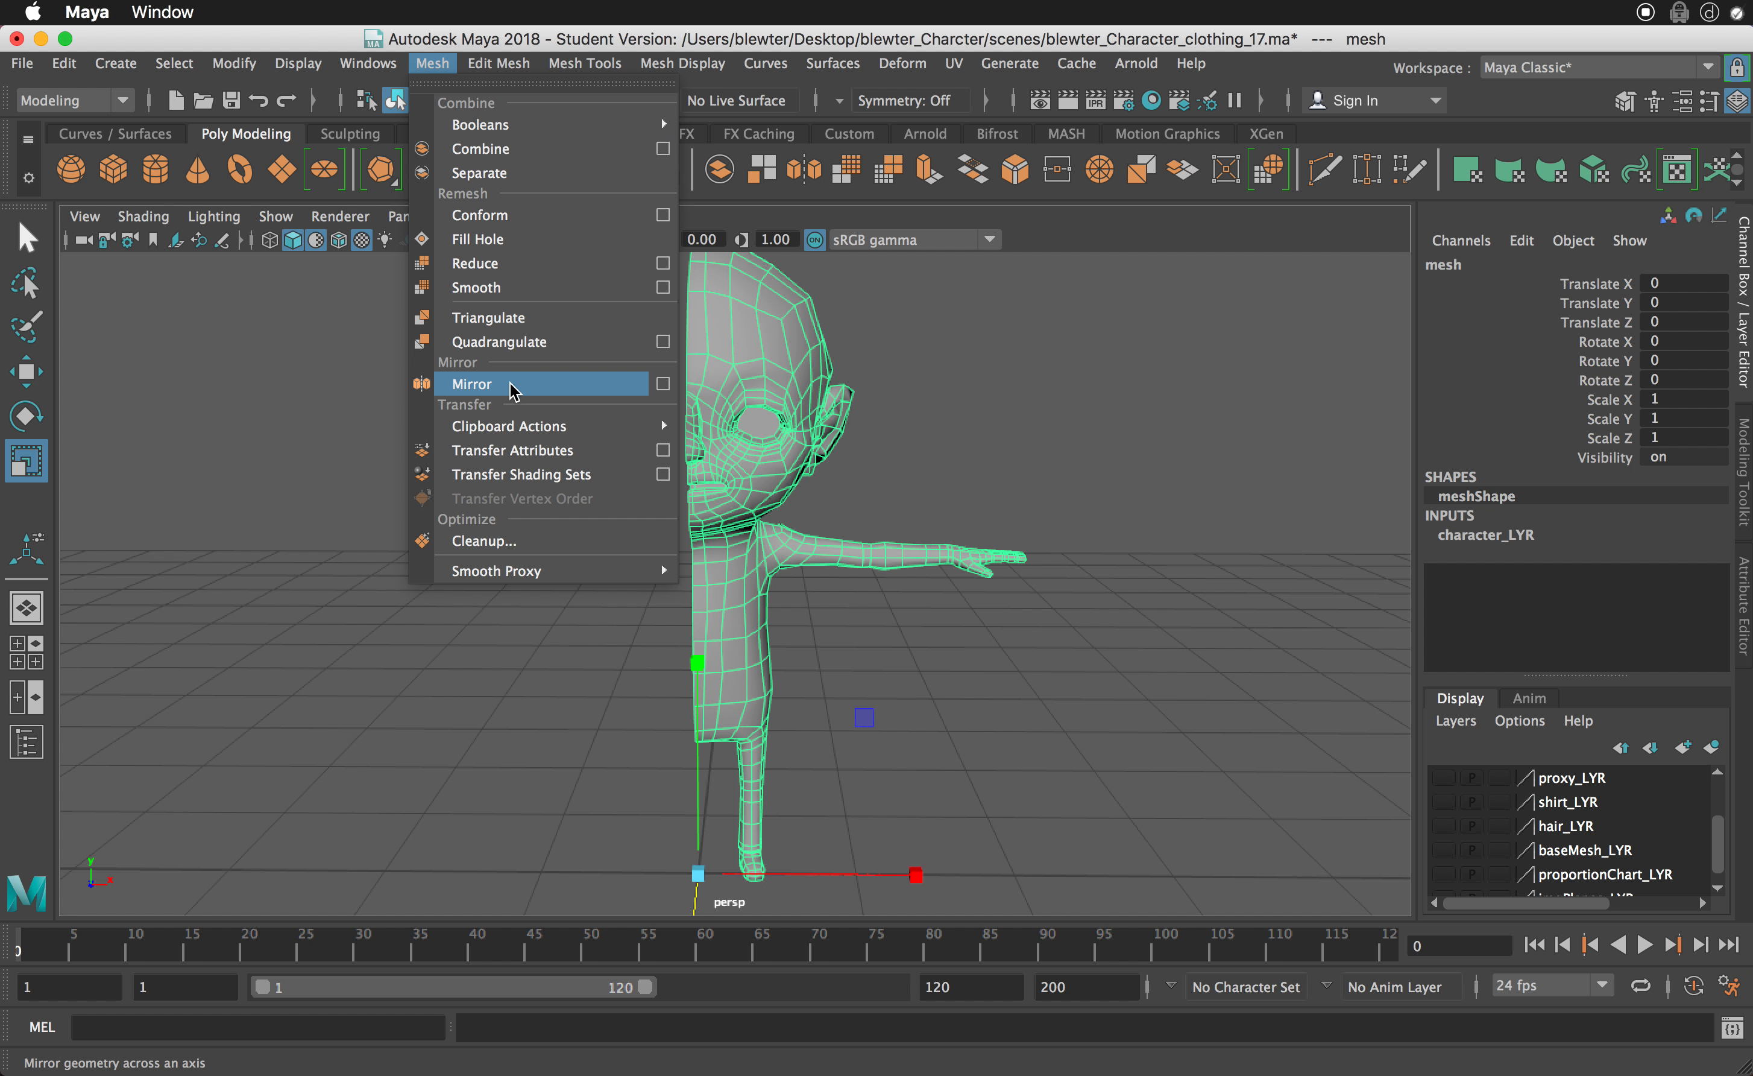
pyautogui.click(663, 385)
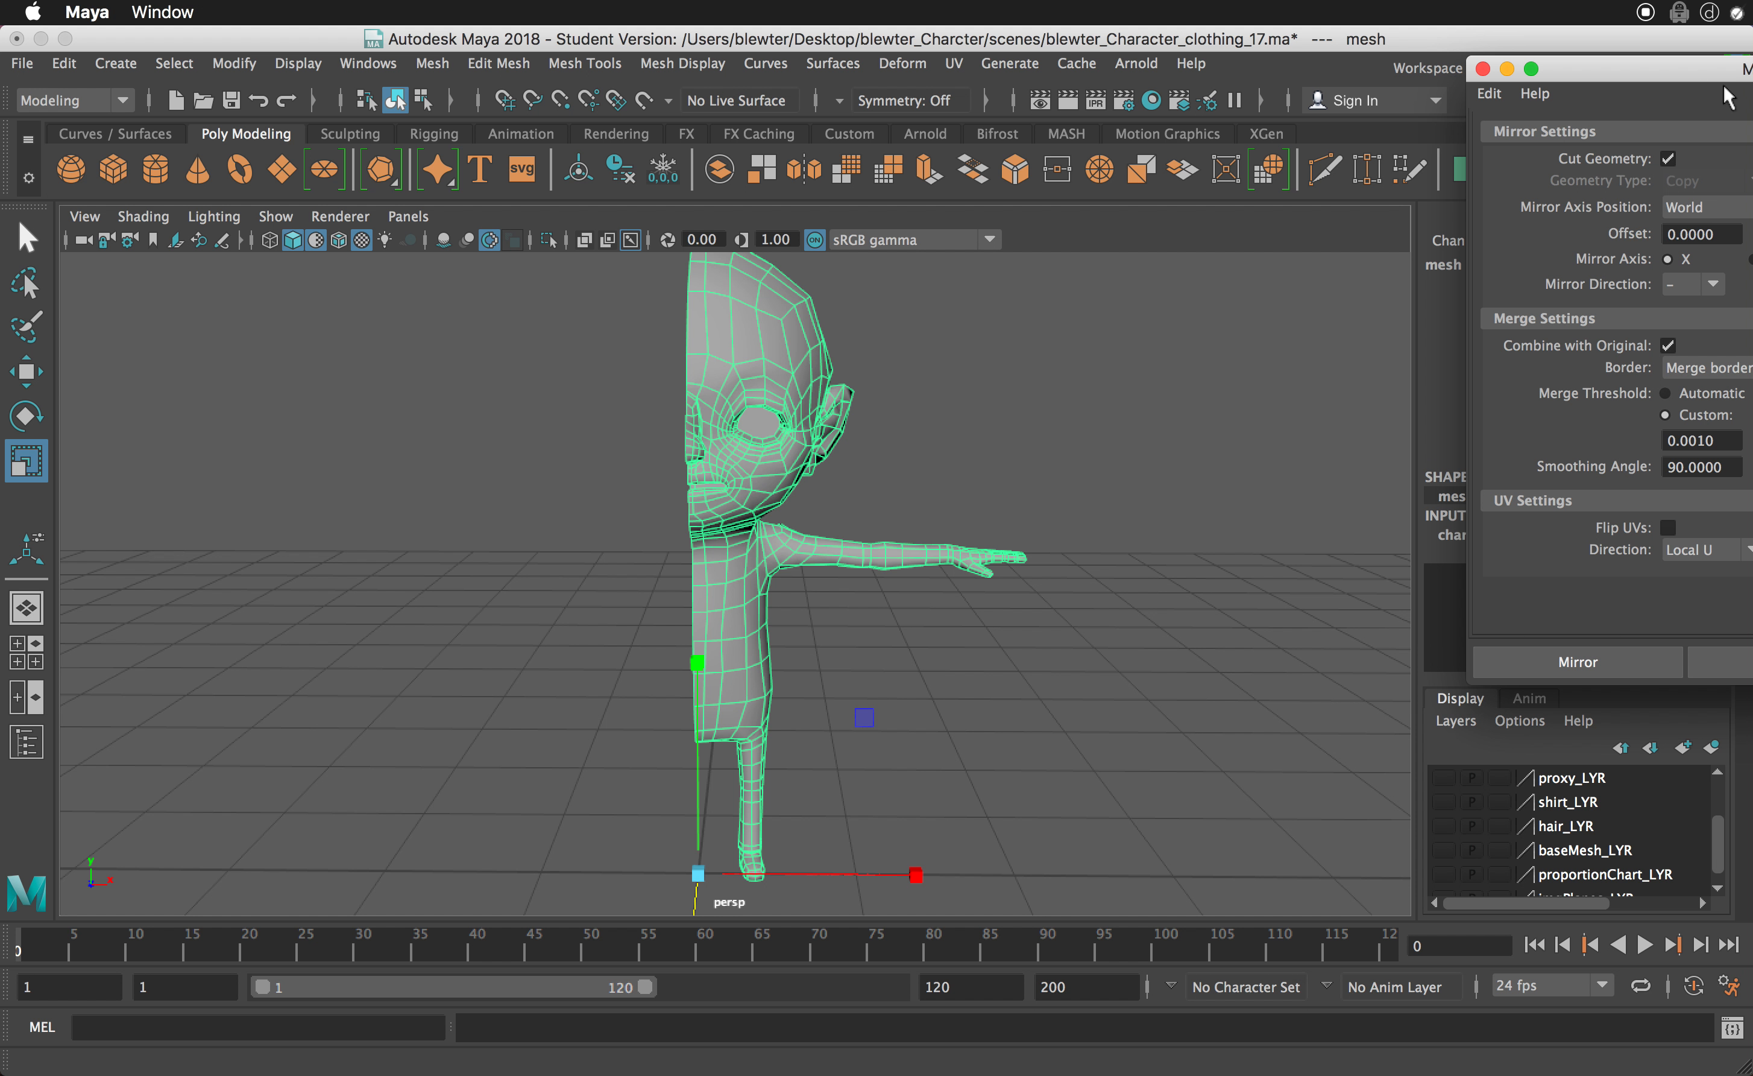
pyautogui.moveTo(1724, 86); pyautogui.dragTo(1281, 242)
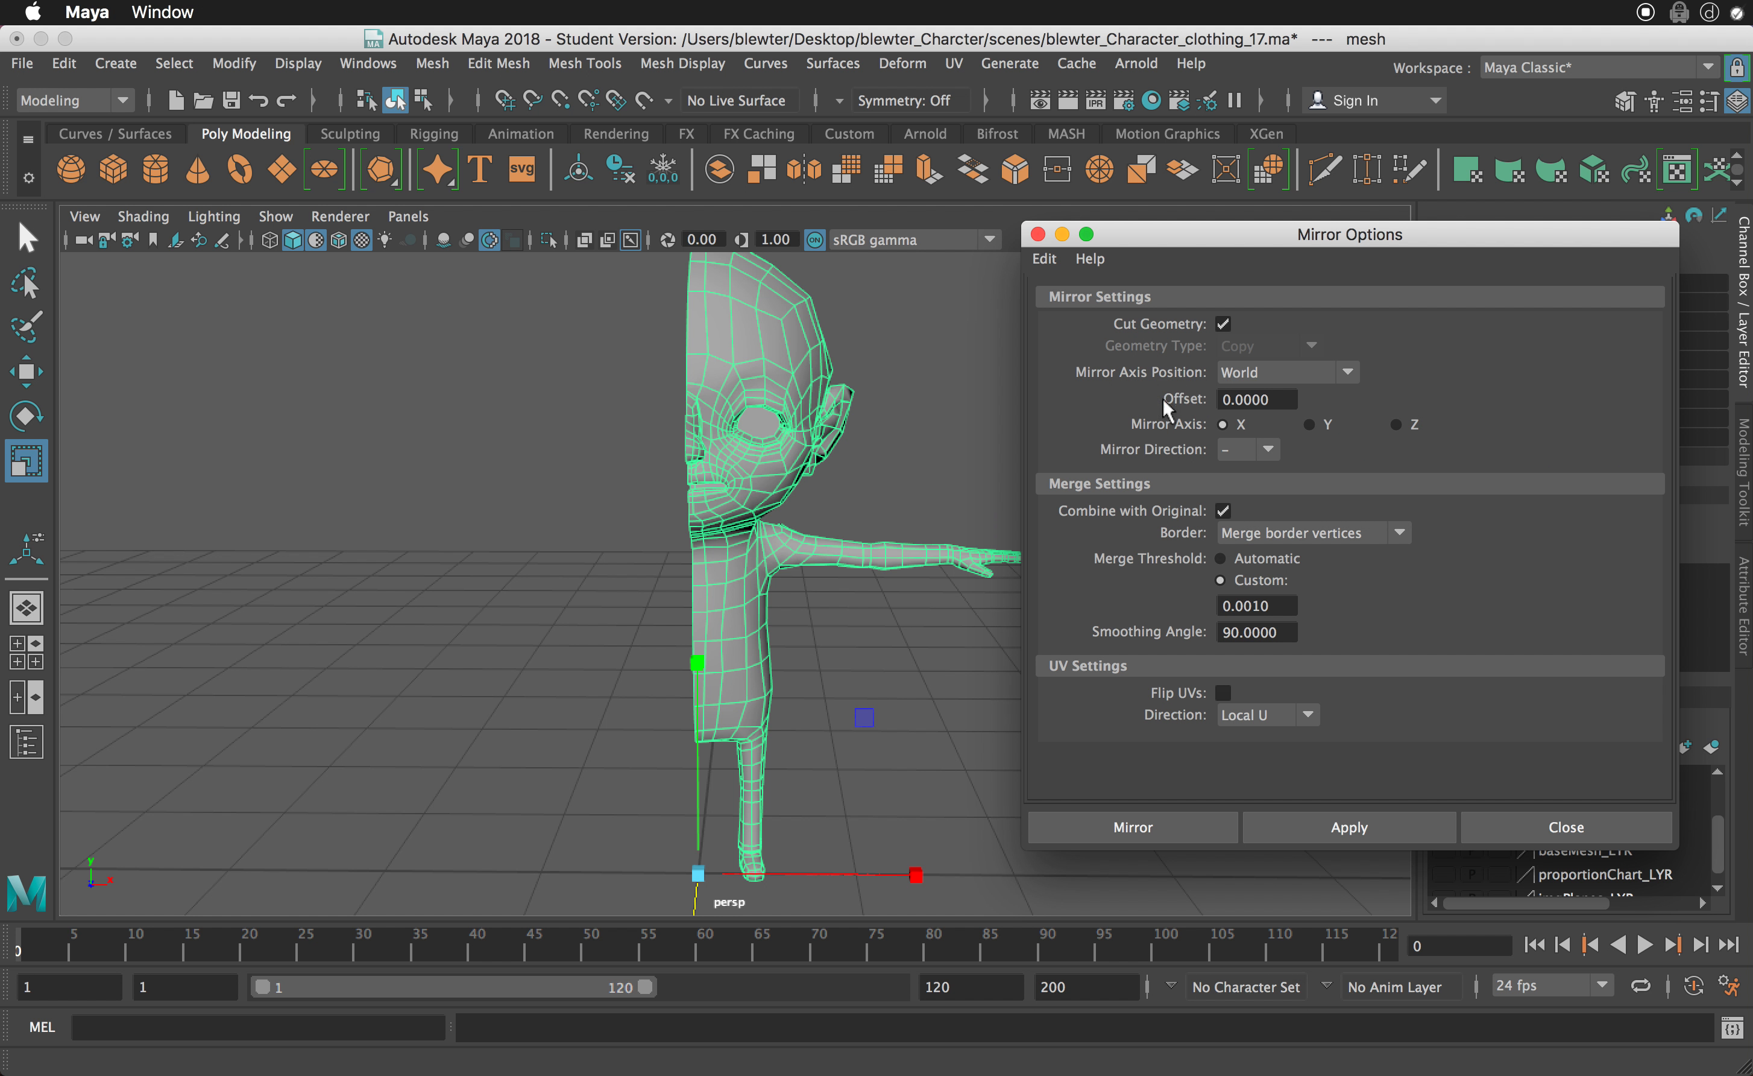
# - Reset the mirror settings to defaults and mirror the mesh across the world X axis in the negative direction, merging border vertices
pyautogui.click(1044, 259)
pyautogui.click(1065, 311)
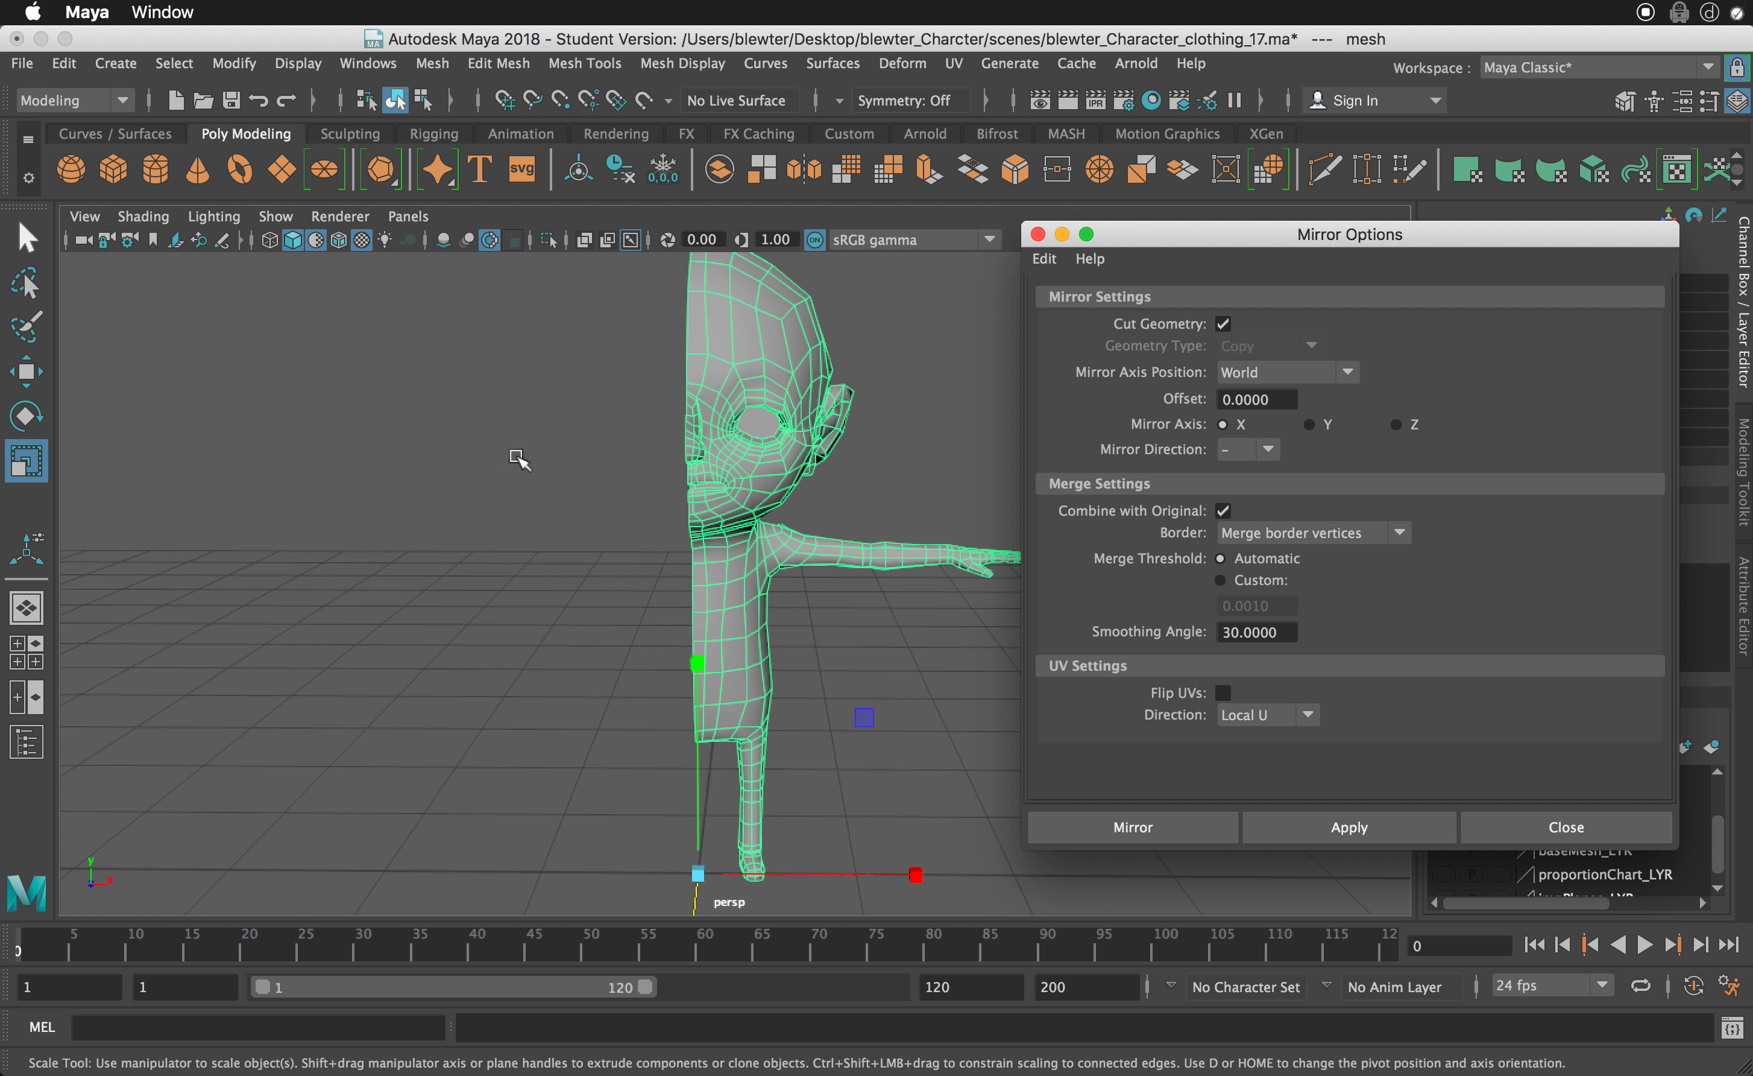
pyautogui.click(1251, 449)
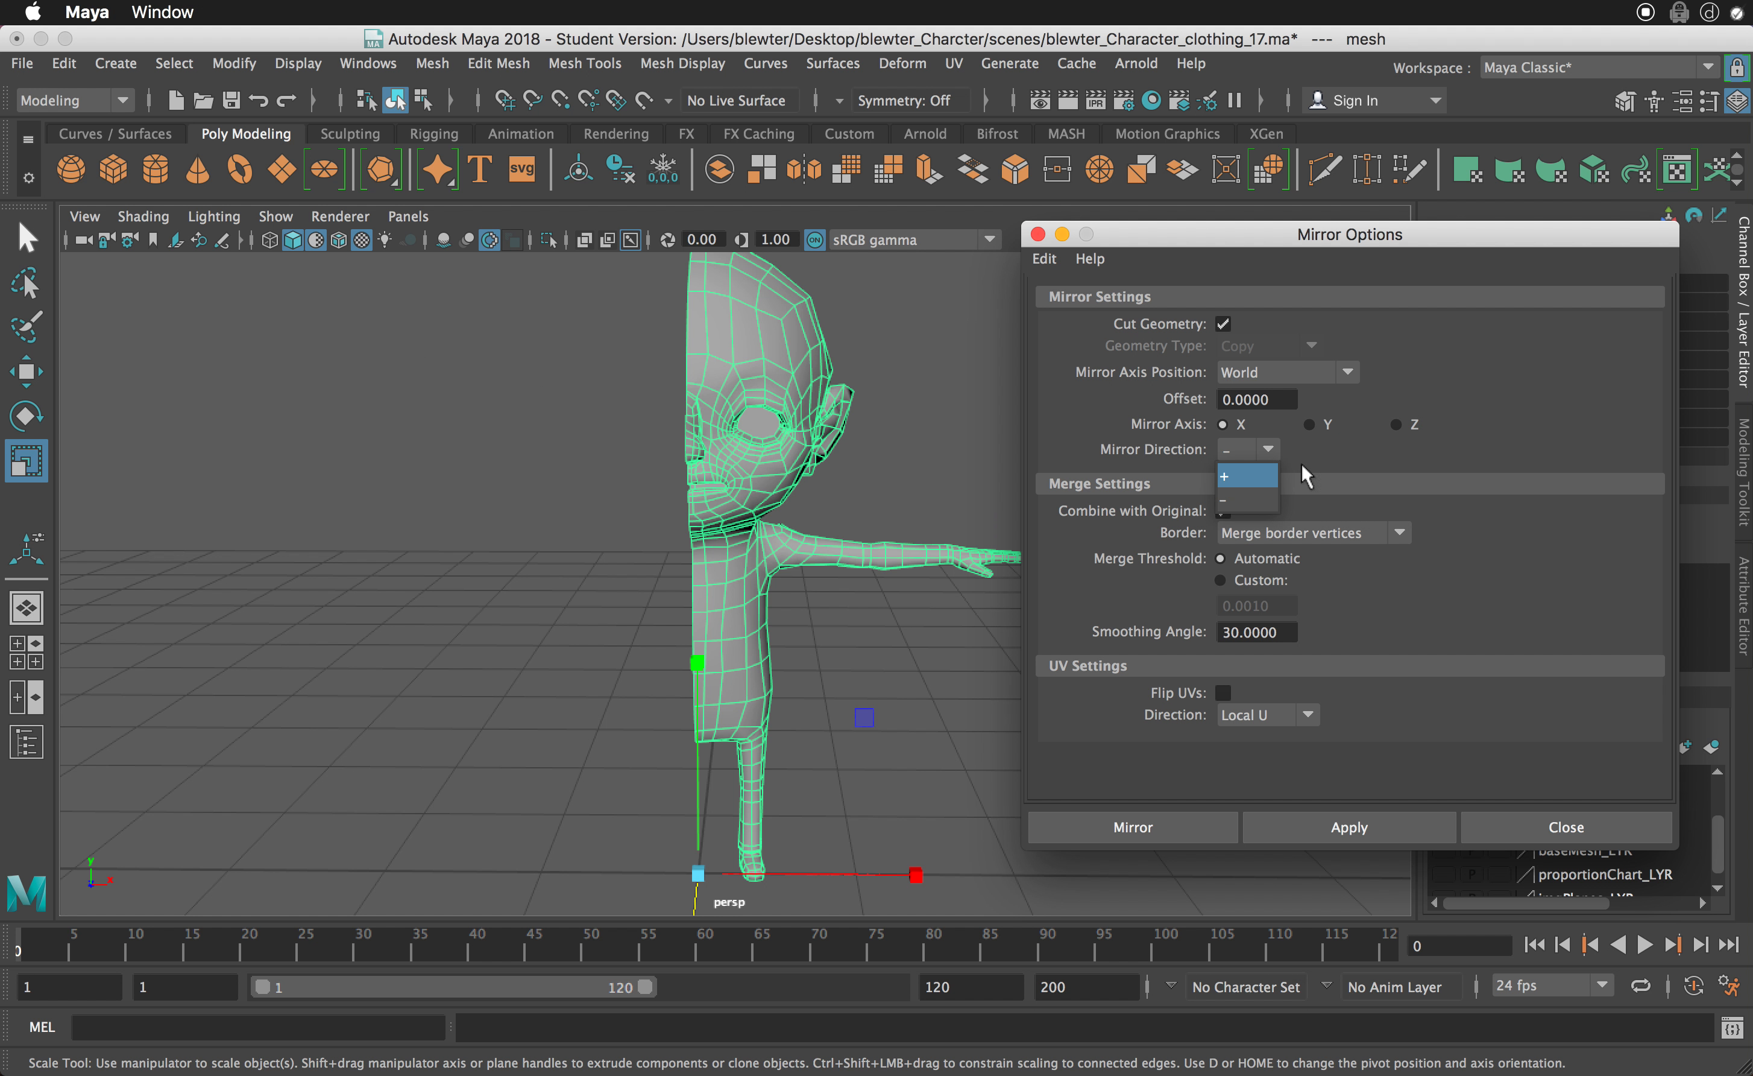
pyautogui.click(1336, 454)
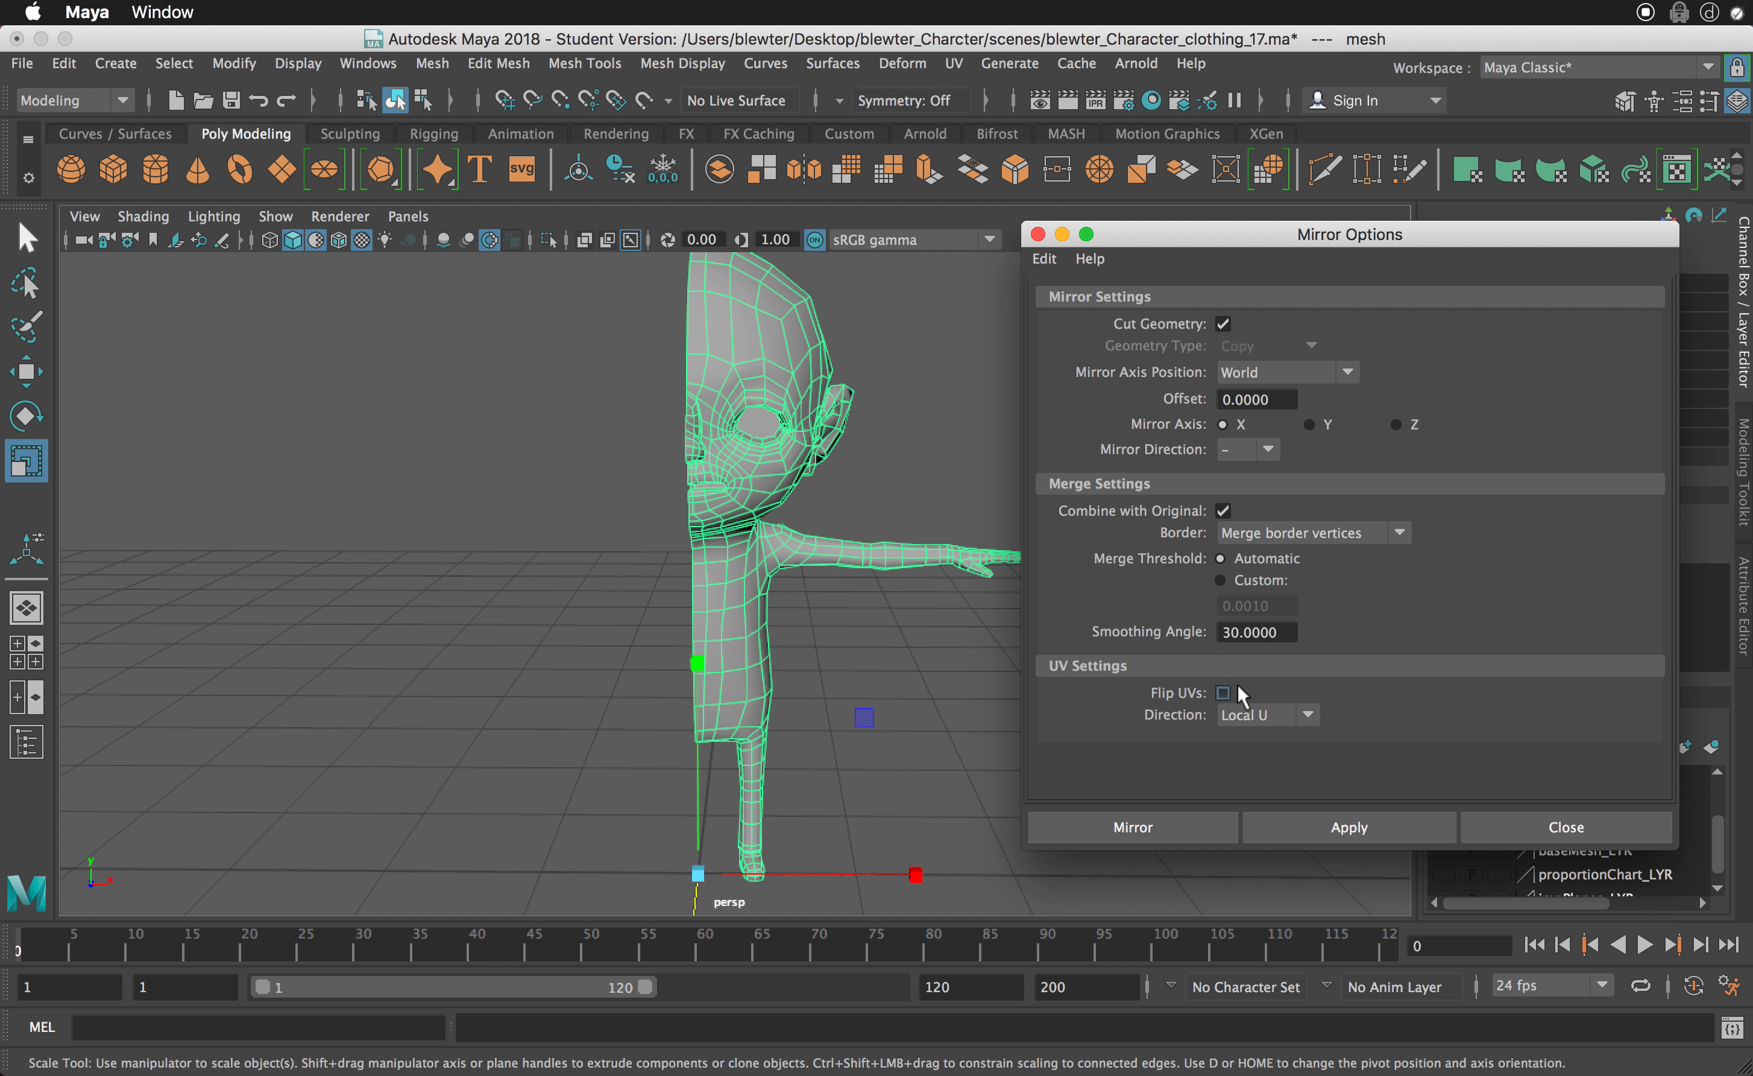
pyautogui.click(1344, 830)
pyautogui.click(1343, 827)
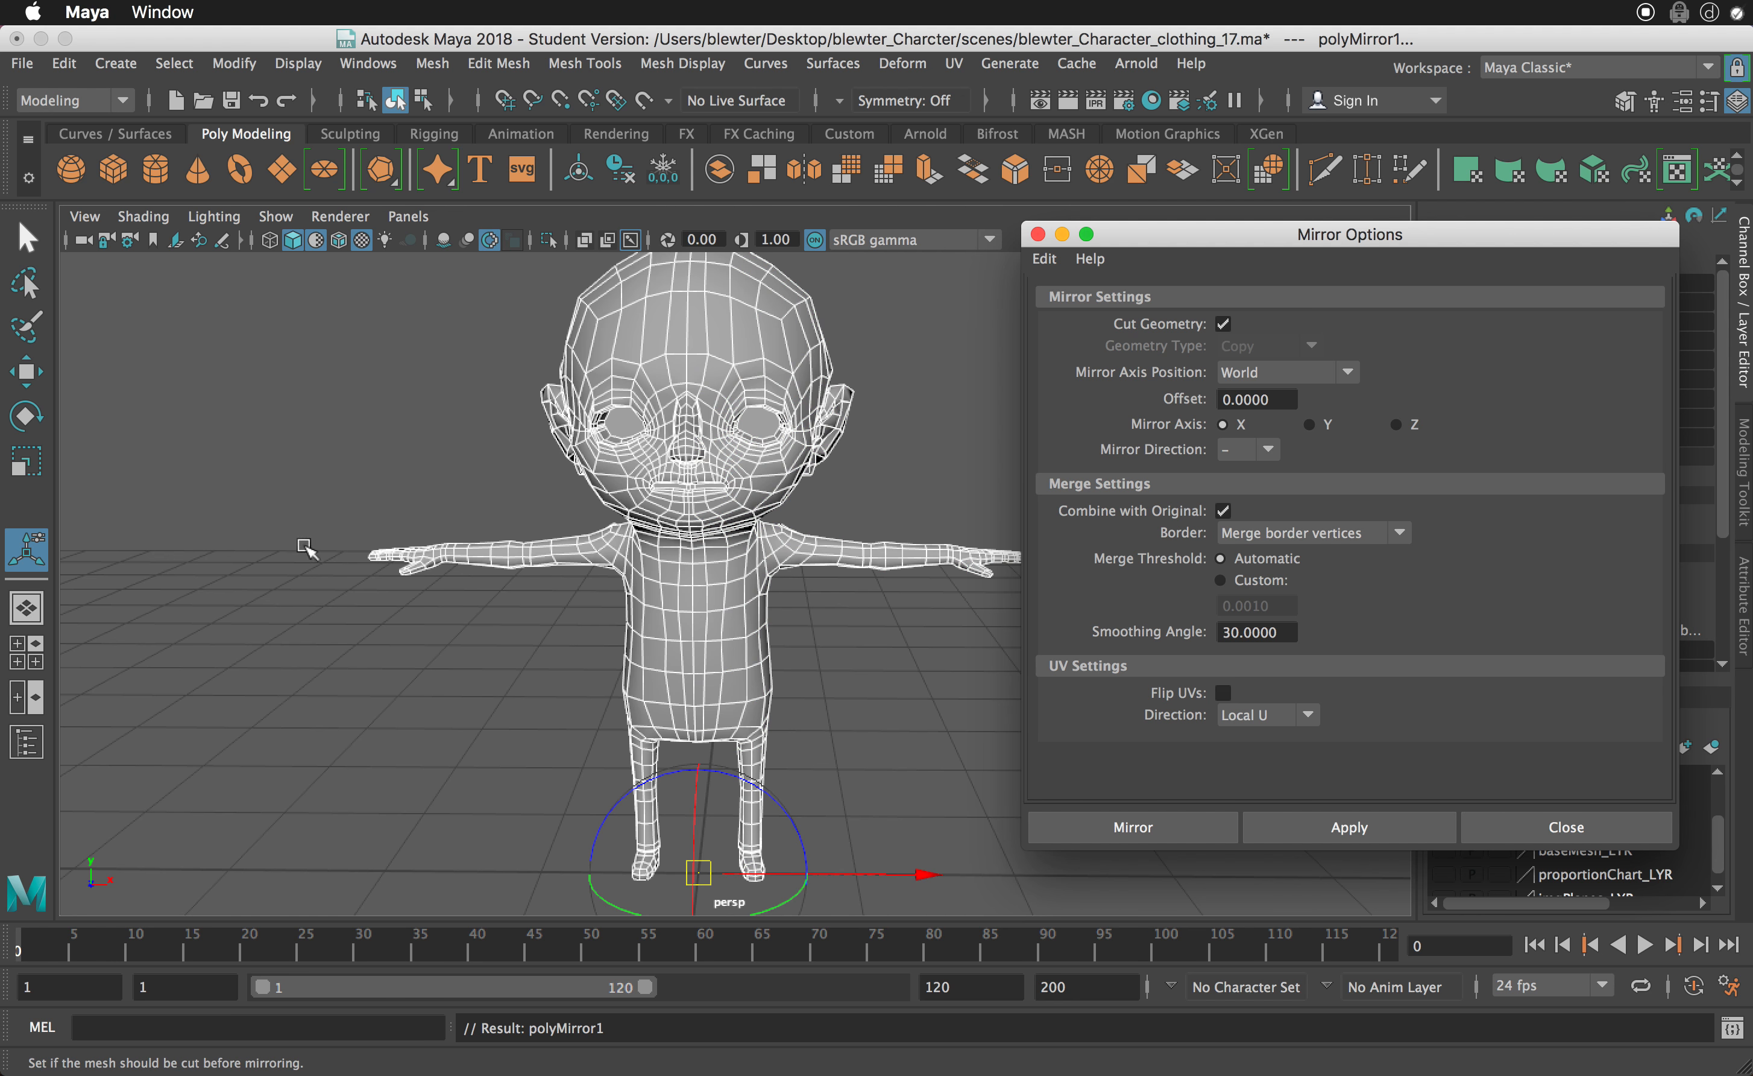
# - Examine the mirrored character's face from several angles, checking the eye sockets, the mouth cavity and the centre seam
pyautogui.keyDown('alt'); pyautogui.moveTo(487, 582); pyautogui.dragTo(509, 572); pyautogui.keyUp('alt')
pyautogui.keyDown('alt'); pyautogui.moveTo(633, 612); pyautogui.dragTo(749, 641, button='right'); pyautogui.keyUp('alt')
pyautogui.keyDown('alt'); pyautogui.moveTo(673, 633); pyautogui.dragTo(683, 625); pyautogui.keyUp('alt')
pyautogui.click(872, 692)
pyautogui.keyDown('alt'); pyautogui.moveTo(856, 683); pyautogui.dragTo(724, 649); pyautogui.keyUp('alt')
pyautogui.click(763, 650)
pyautogui.keyDown('alt'); pyautogui.moveTo(799, 670); pyautogui.dragTo(940, 724, button='right'); pyautogui.keyUp('alt')
pyautogui.keyDown('alt'); pyautogui.moveTo(763, 568); pyautogui.dragTo(753, 530); pyautogui.keyUp('alt')
pyautogui.keyDown('alt'); pyautogui.moveTo(721, 618); pyautogui.dragTo(768, 806, button='middle'); pyautogui.keyUp('alt')
pyautogui.keyDown('alt'); pyautogui.moveTo(784, 777); pyautogui.dragTo(1080, 829, button='right'); pyautogui.keyUp('alt')
pyautogui.moveTo(781, 674)
pyautogui.keyDown('alt'); pyautogui.mouseDown()
pyautogui.moveTo(795, 616)
pyautogui.moveTo(768, 648)
pyautogui.moveTo(771, 684)
pyautogui.moveTo(783, 698)
pyautogui.moveTo(802, 672)
pyautogui.moveTo(765, 692)
pyautogui.mouseUp(); pyautogui.keyUp('alt')
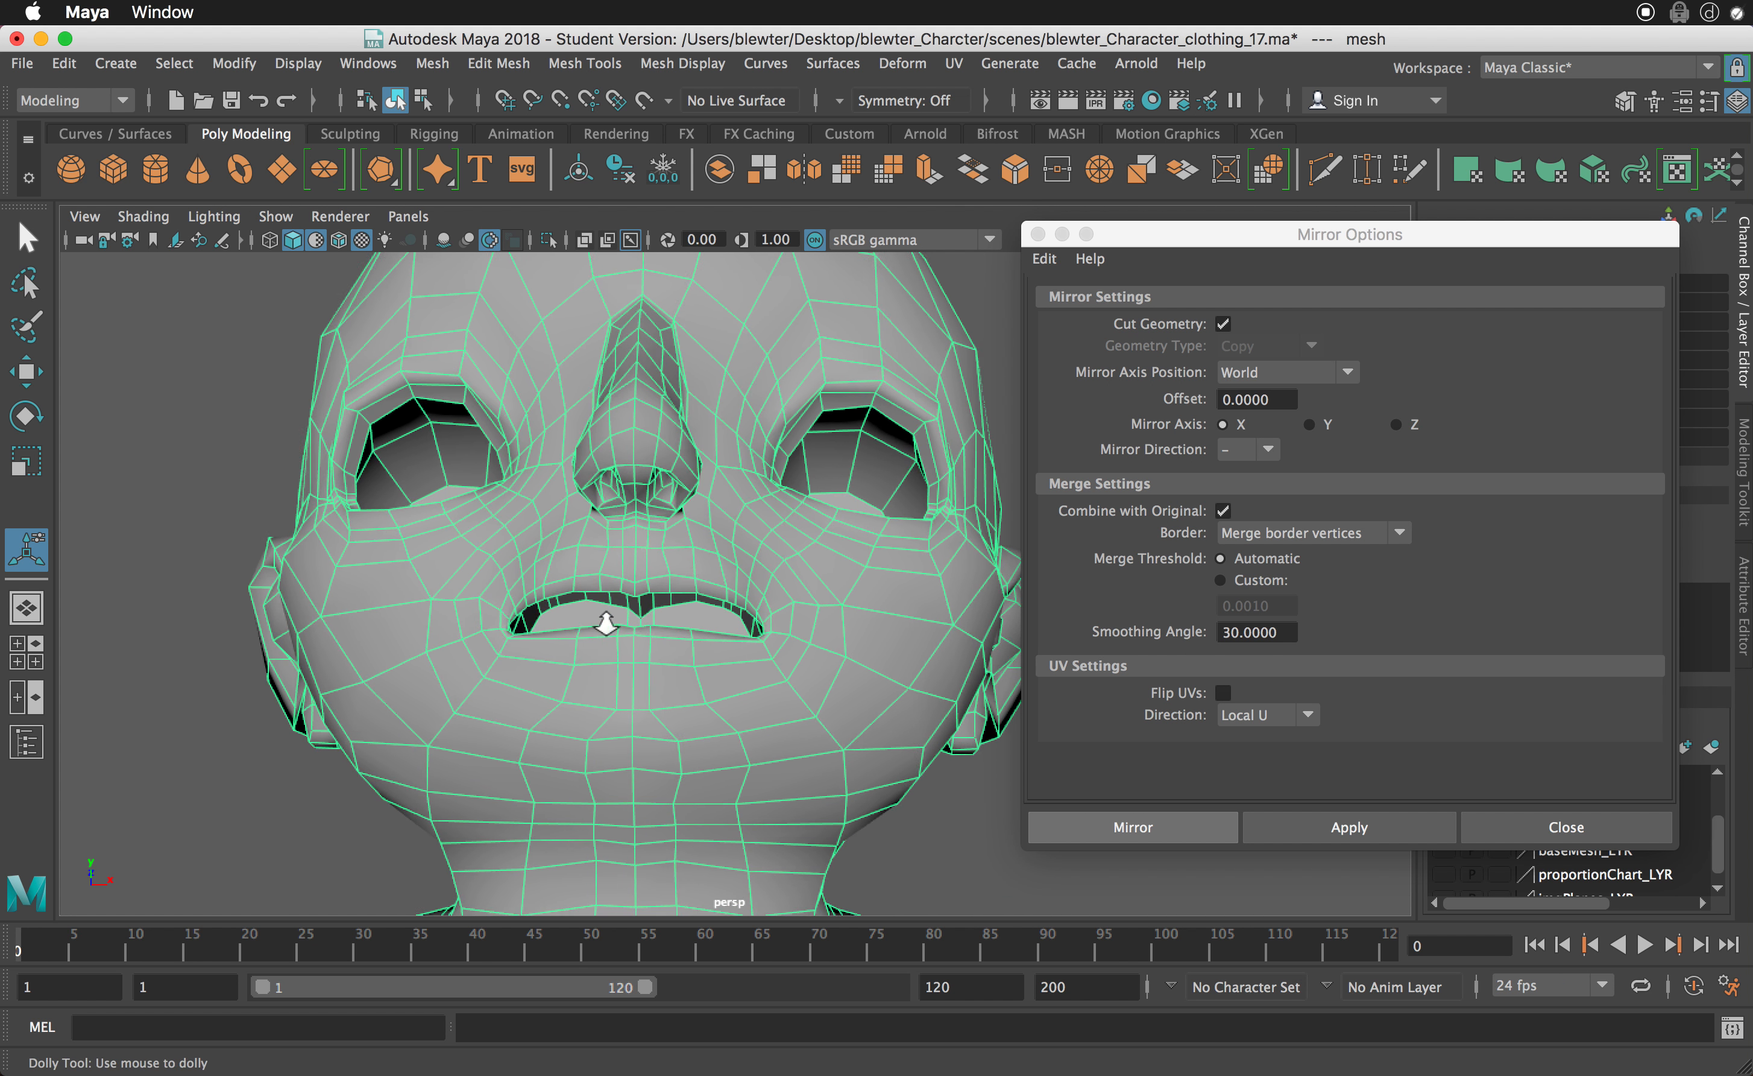
pyautogui.keyDown('alt'); pyautogui.moveTo(606, 622); pyautogui.dragTo(657, 625, button='right'); pyautogui.keyUp('alt')
pyautogui.keyDown('alt'); pyautogui.moveTo(657, 625); pyautogui.dragTo(681, 500, button='middle'); pyautogui.keyUp('alt')
pyautogui.keyDown('alt'); pyautogui.moveTo(681, 500); pyautogui.dragTo(1104, 561); pyautogui.keyUp('alt')
pyautogui.keyDown('alt'); pyautogui.moveTo(721, 630); pyautogui.dragTo(576, 986, button='middle'); pyautogui.keyUp('alt')
pyautogui.keyDown('alt'); pyautogui.moveTo(673, 653); pyautogui.dragTo(684, 760, button='middle'); pyautogui.keyUp('alt')
pyautogui.keyDown('alt'); pyautogui.moveTo(685, 753); pyautogui.dragTo(337, 700); pyautogui.keyUp('alt')
pyautogui.keyDown('alt'); pyautogui.moveTo(475, 673); pyautogui.dragTo(496, 785, button='middle'); pyautogui.keyUp('alt')
pyautogui.keyDown('alt'); pyautogui.moveTo(575, 727); pyautogui.dragTo(749, 737, button='right'); pyautogui.keyUp('alt')
pyautogui.keyDown('alt'); pyautogui.moveTo(677, 568); pyautogui.dragTo(647, 575); pyautogui.keyUp('alt')
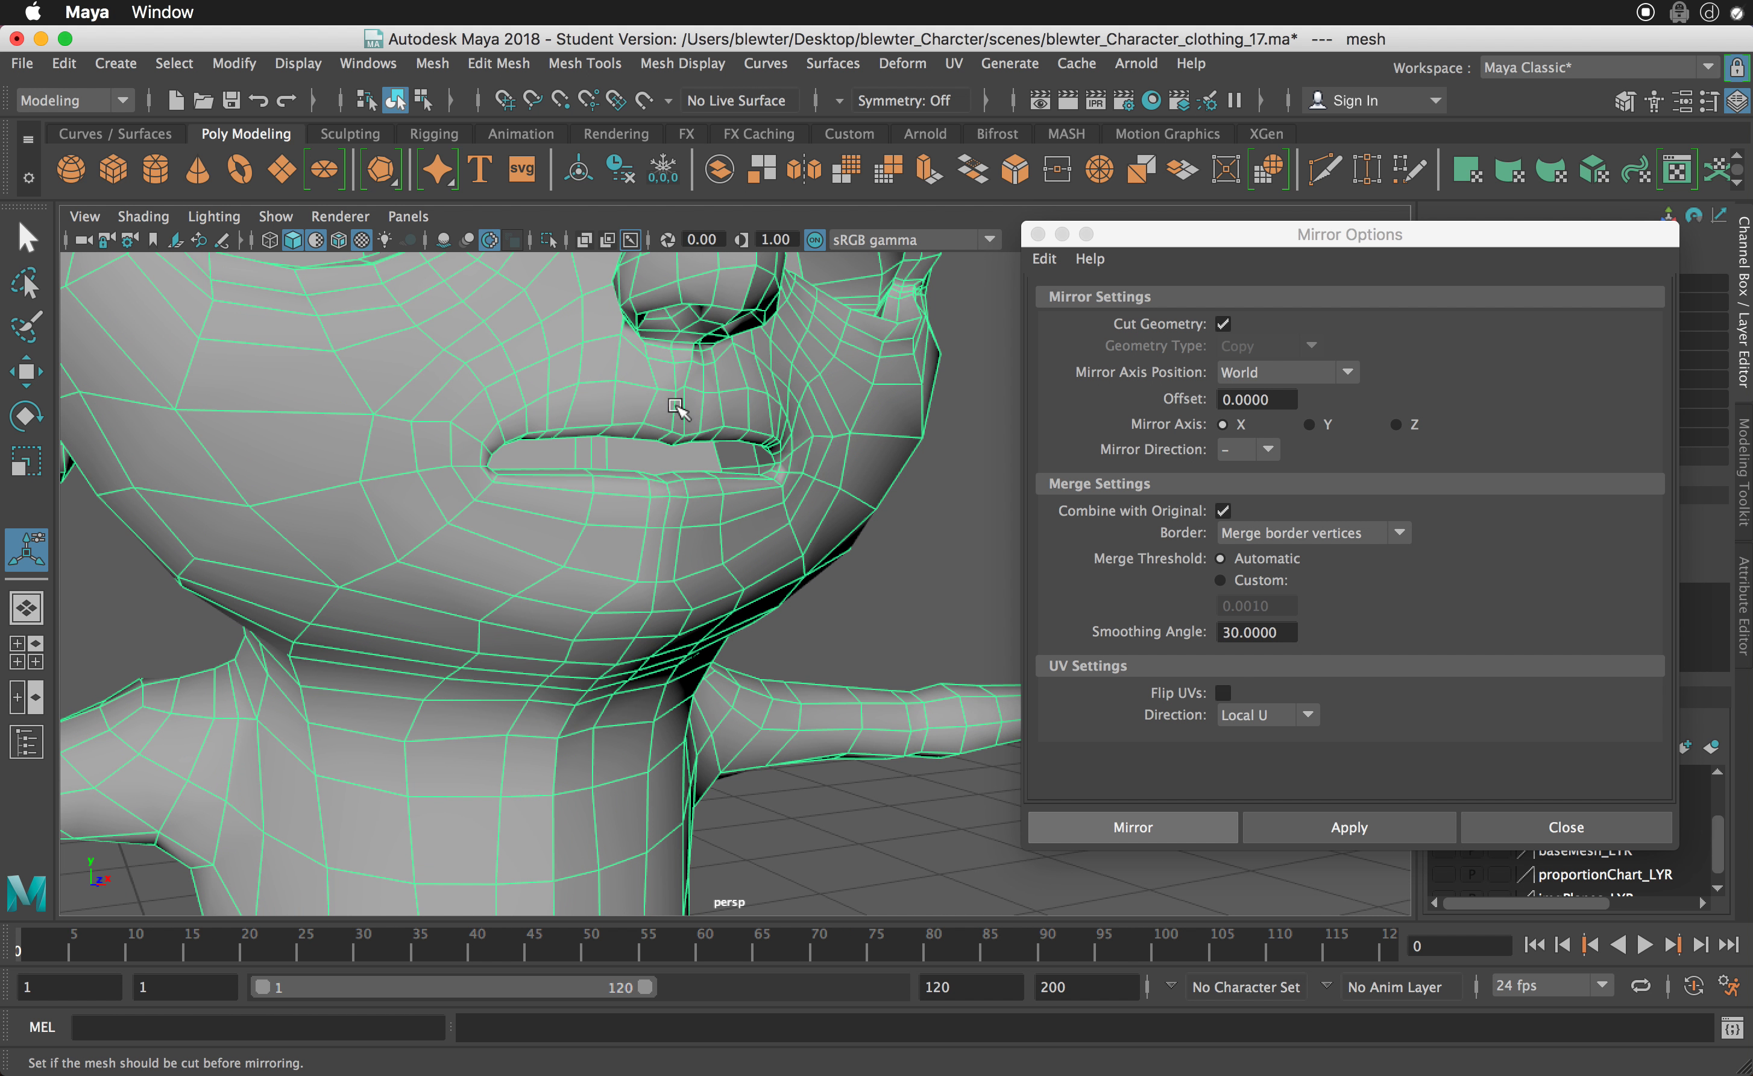
pyautogui.keyDown('alt'); pyautogui.moveTo(703, 420); pyautogui.dragTo(601, 349); pyautogui.keyUp('alt')
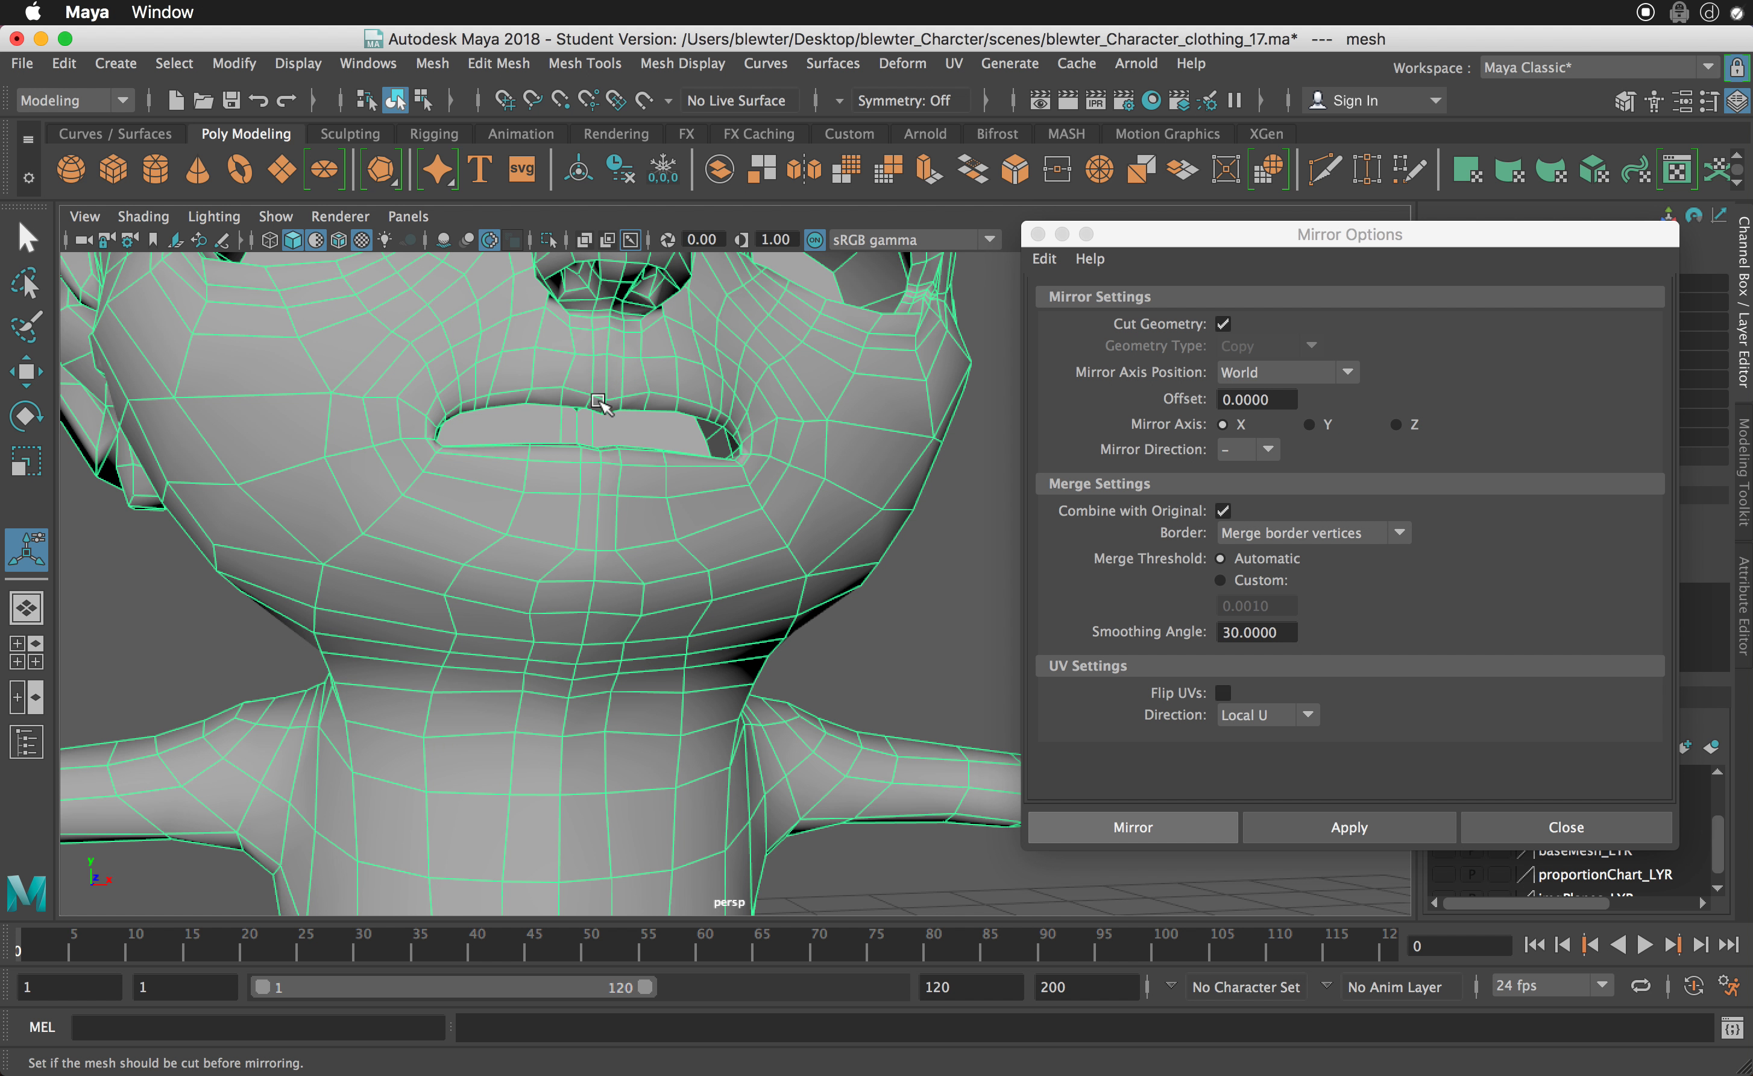
pyautogui.keyDown('alt'); pyautogui.moveTo(598, 401); pyautogui.dragTo(618, 489, button='middle'); pyautogui.keyUp('alt')
pyautogui.keyDown('alt'); pyautogui.moveTo(618, 520); pyautogui.dragTo(552, 607); pyautogui.keyUp('alt')
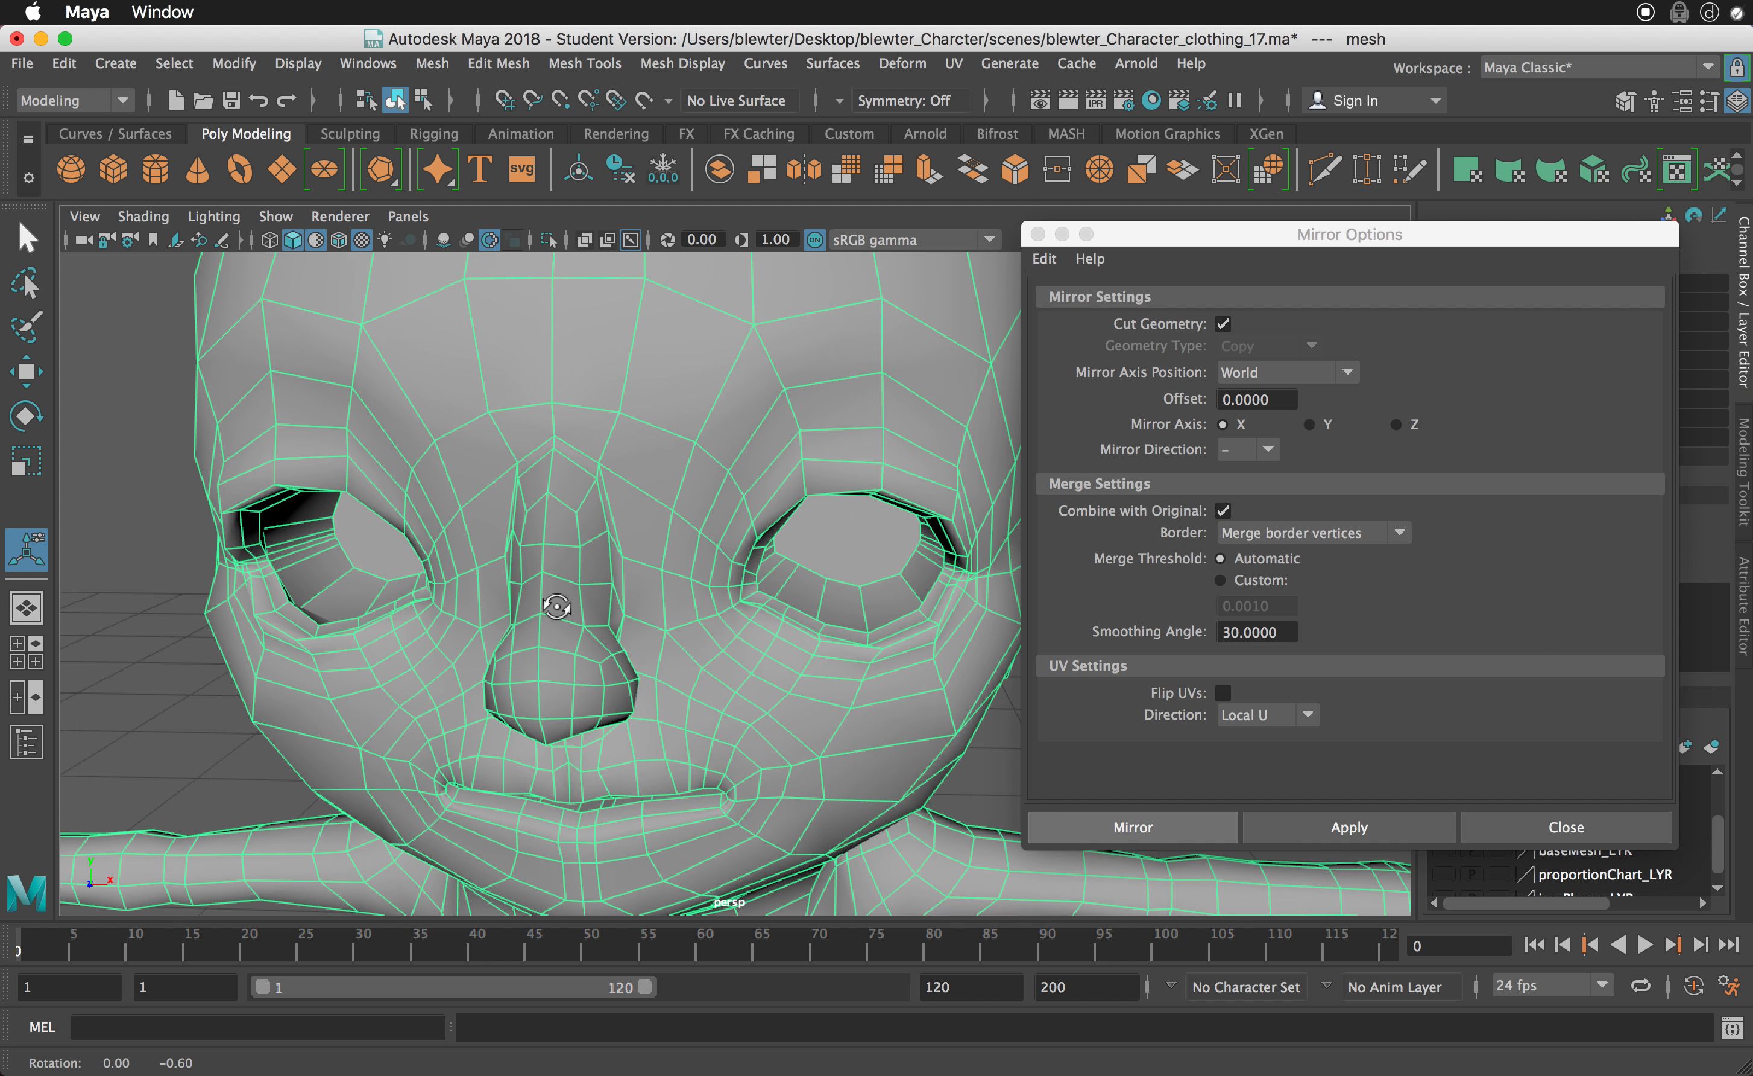
pyautogui.keyDown('alt'); pyautogui.moveTo(552, 607); pyautogui.dragTo(560, 657, button='right'); pyautogui.keyUp('alt')
pyautogui.keyDown('alt'); pyautogui.moveTo(560, 657); pyautogui.dragTo(580, 537, button='middle'); pyautogui.keyUp('alt')
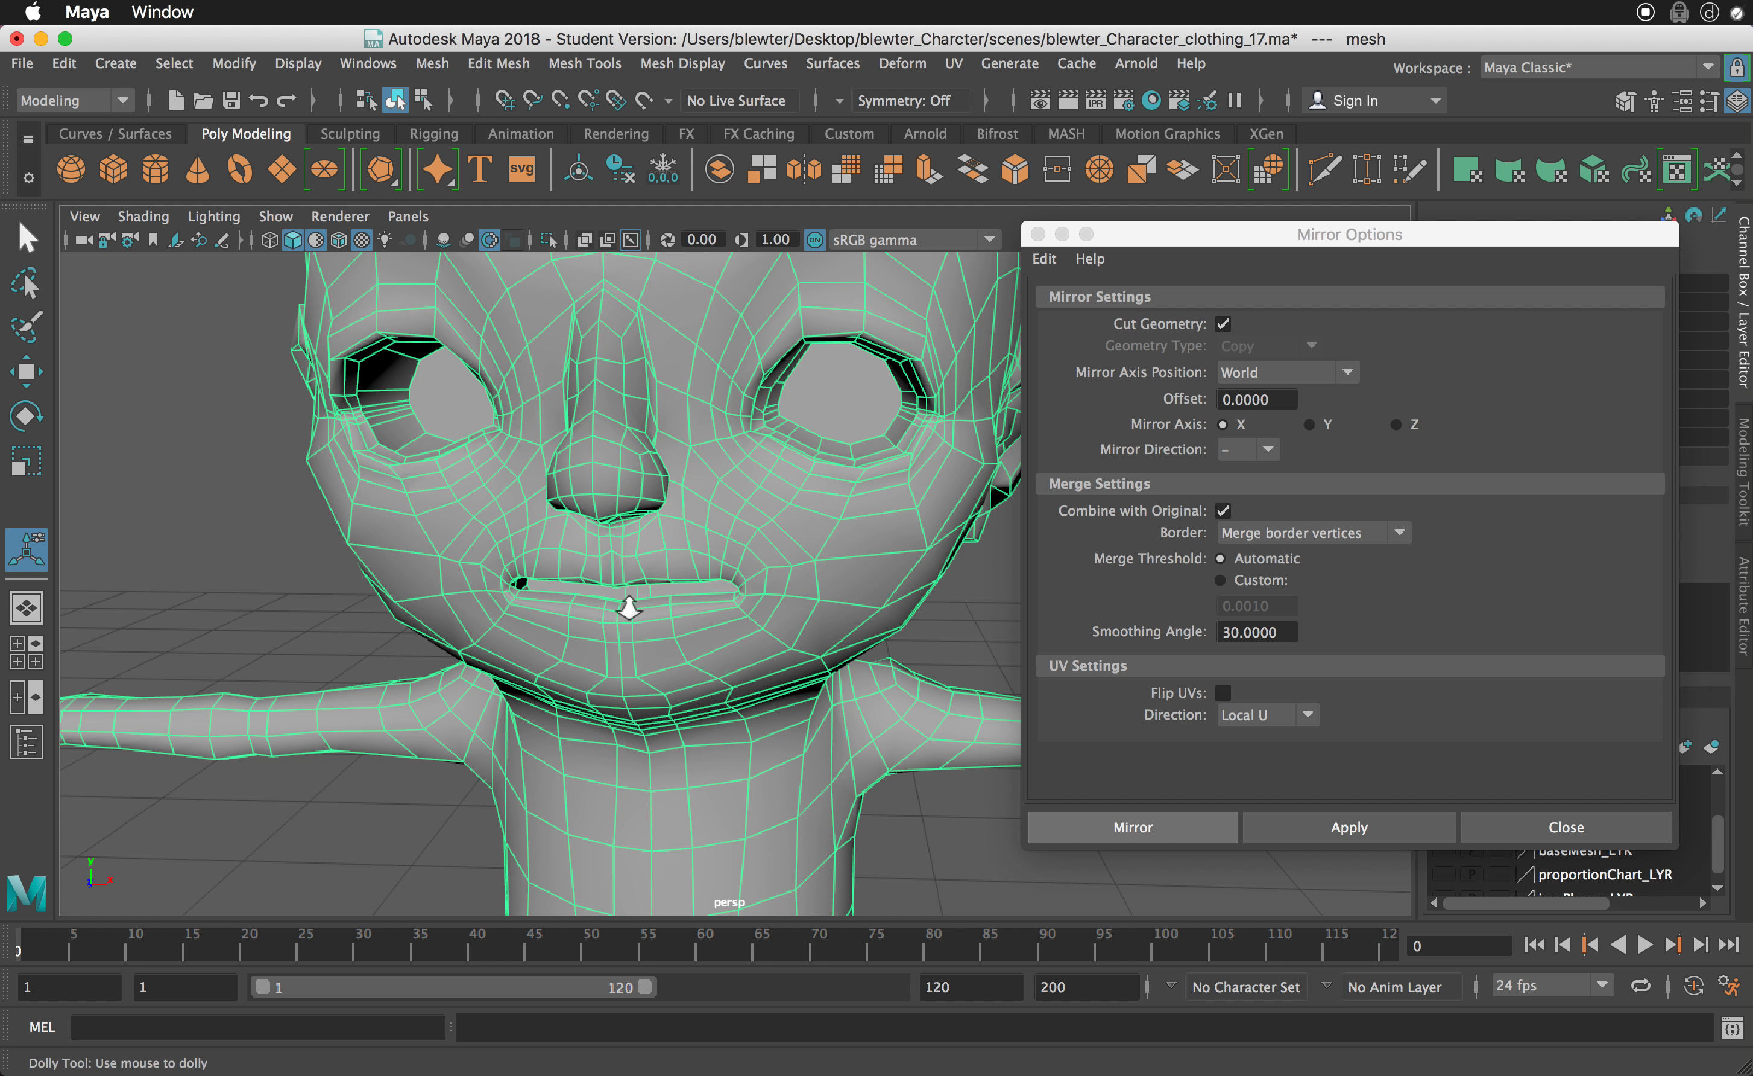
pyautogui.keyDown('alt'); pyautogui.moveTo(626, 607); pyautogui.dragTo(576, 599, button='right'); pyautogui.keyUp('alt')
pyautogui.keyDown('alt'); pyautogui.moveTo(677, 619); pyautogui.dragTo(439, 637); pyautogui.keyUp('alt')
pyautogui.click(401, 635)
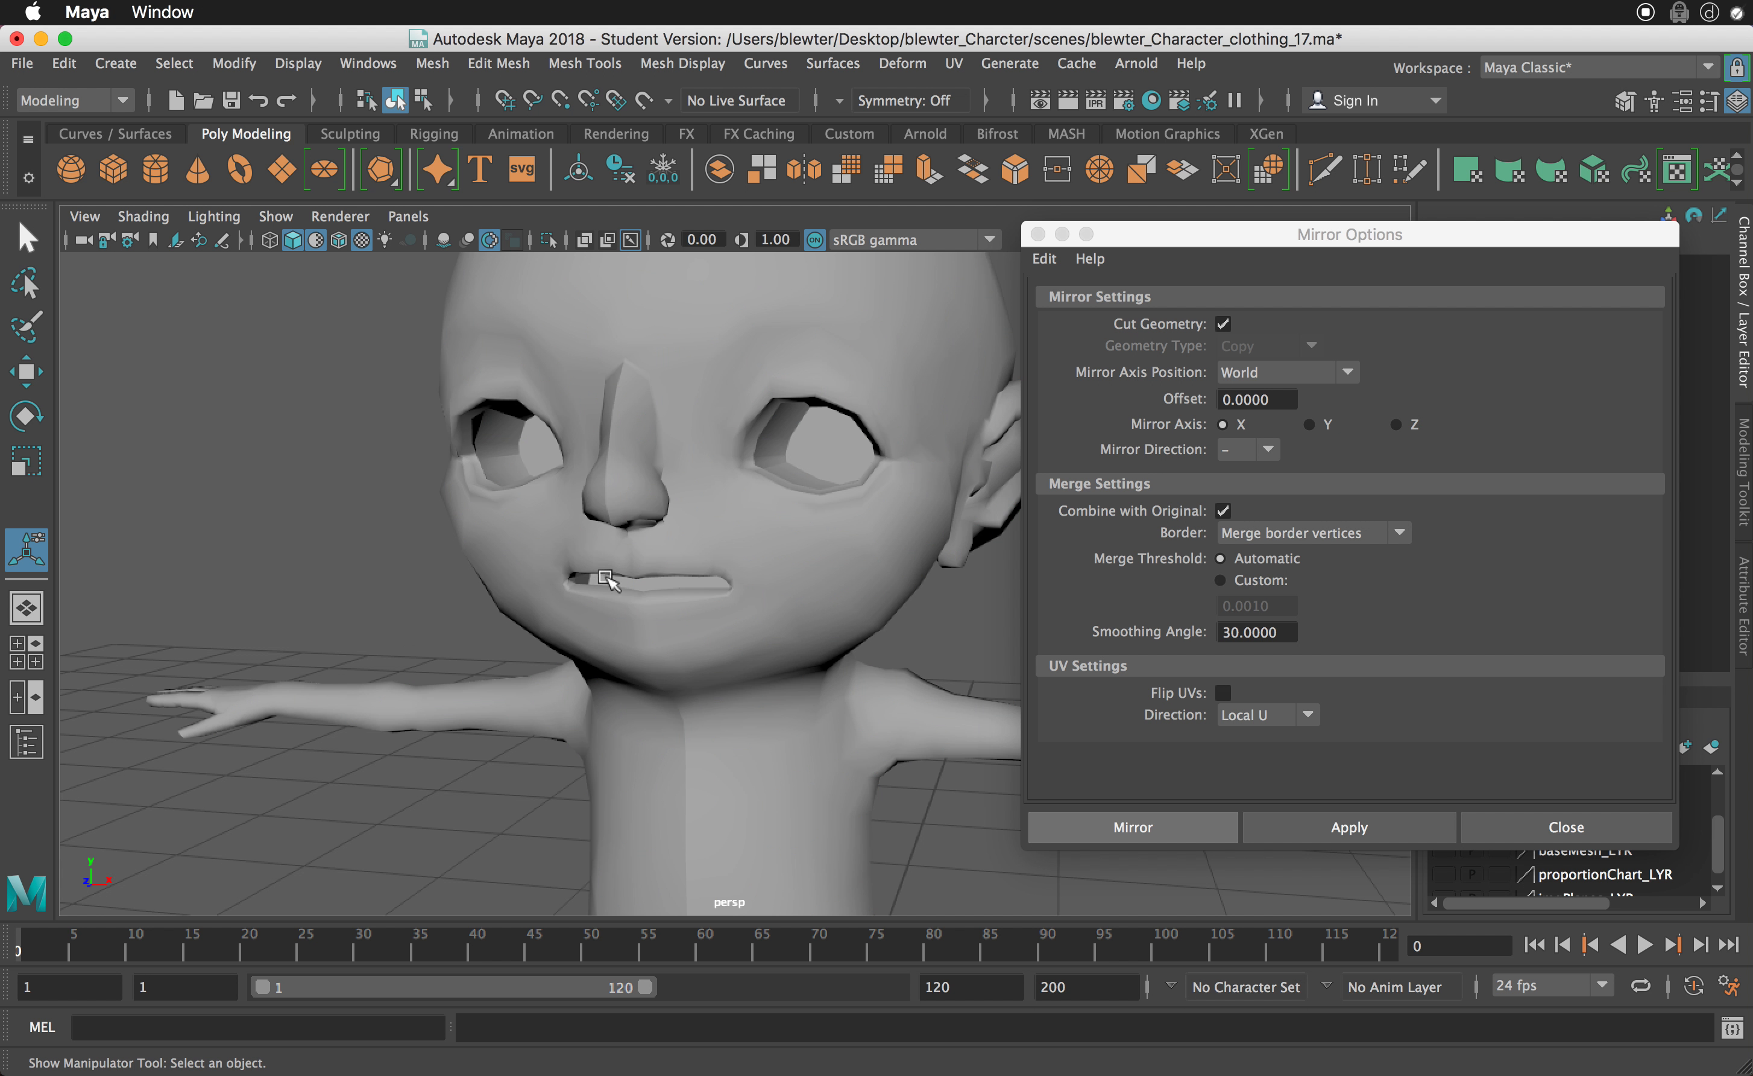
# - Soften all edges of the mirrored mesh and deselect it to check the shading
pyautogui.keyDown('alt'); pyautogui.moveTo(605, 578); pyautogui.dragTo(628, 602); pyautogui.keyUp('alt')
pyautogui.keyDown('alt'); pyautogui.moveTo(698, 760); pyautogui.dragTo(722, 733); pyautogui.keyUp('alt')
pyautogui.click(714, 745)
pyautogui.keyDown('shift'); pyautogui.rightClick(723, 733); pyautogui.keyUp('shift')
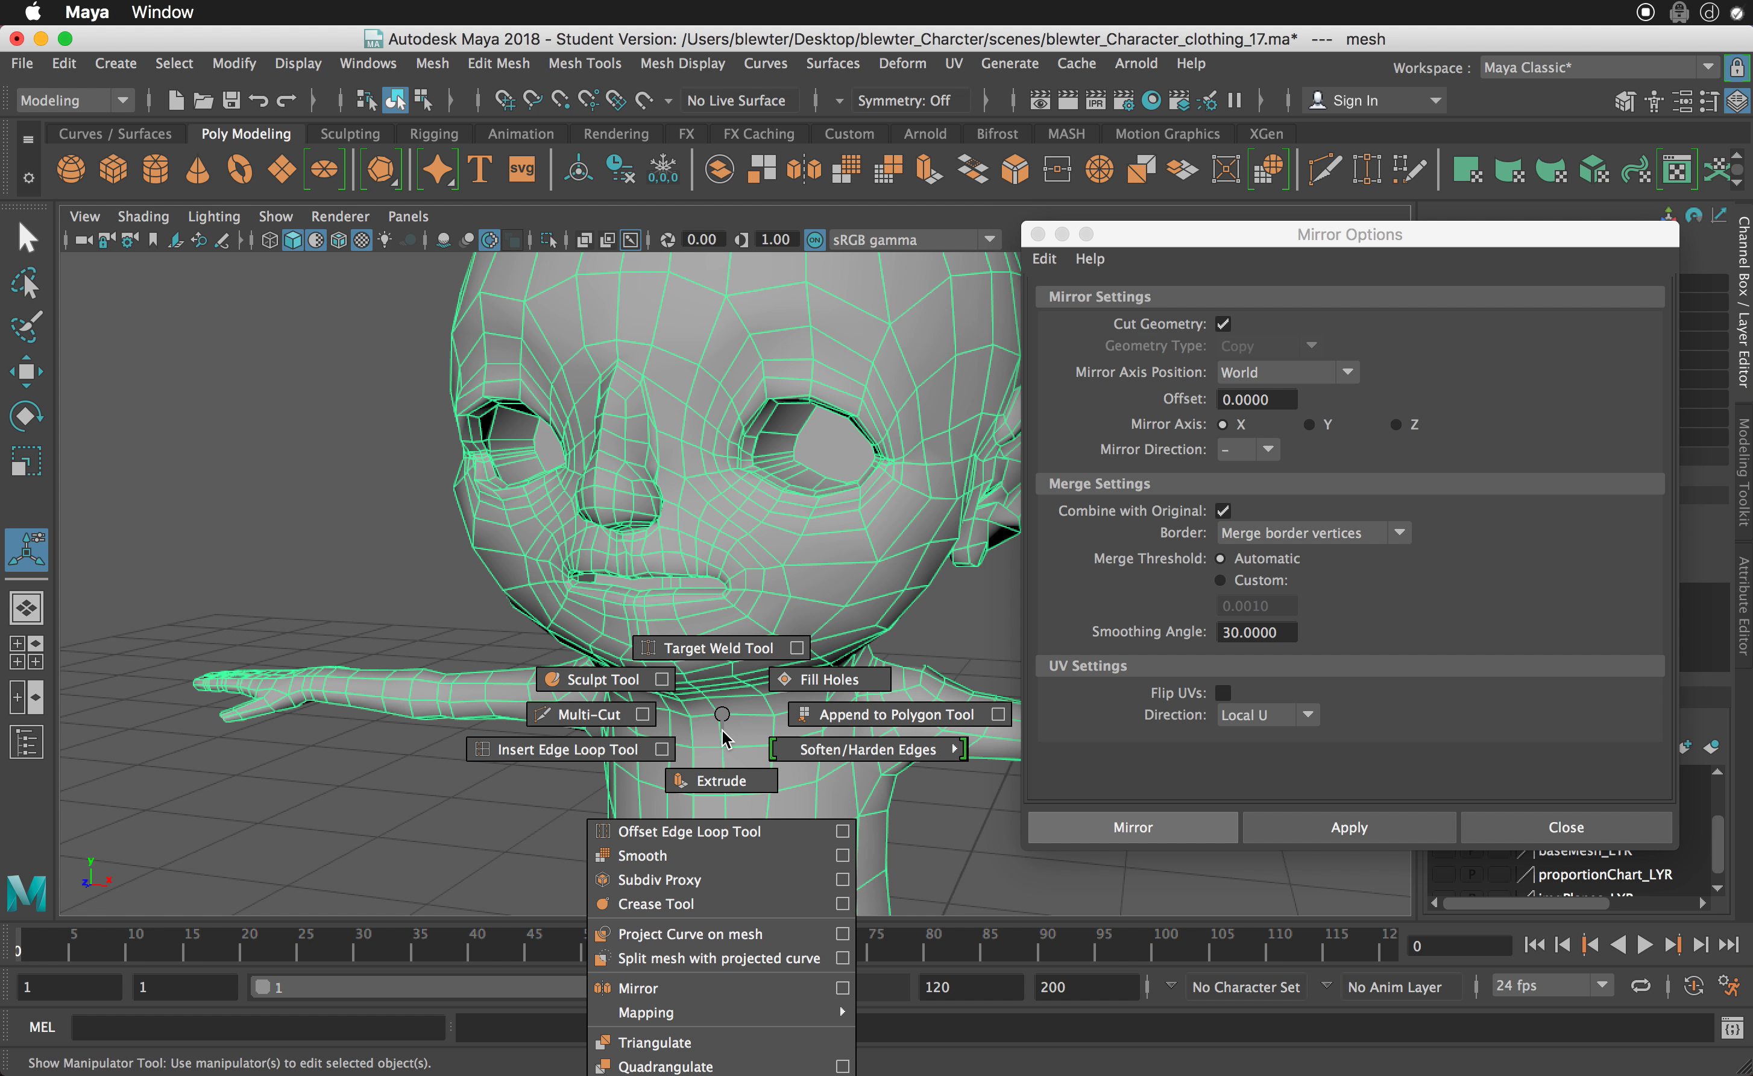
pyautogui.moveTo(723, 736)
pyautogui.keyDown('shift'); pyautogui.mouseDown(button='right')
pyautogui.moveTo(814, 754)
pyautogui.moveTo(878, 723)
pyautogui.mouseUp(button='right'); pyautogui.keyUp('shift')
pyautogui.click(450, 623)
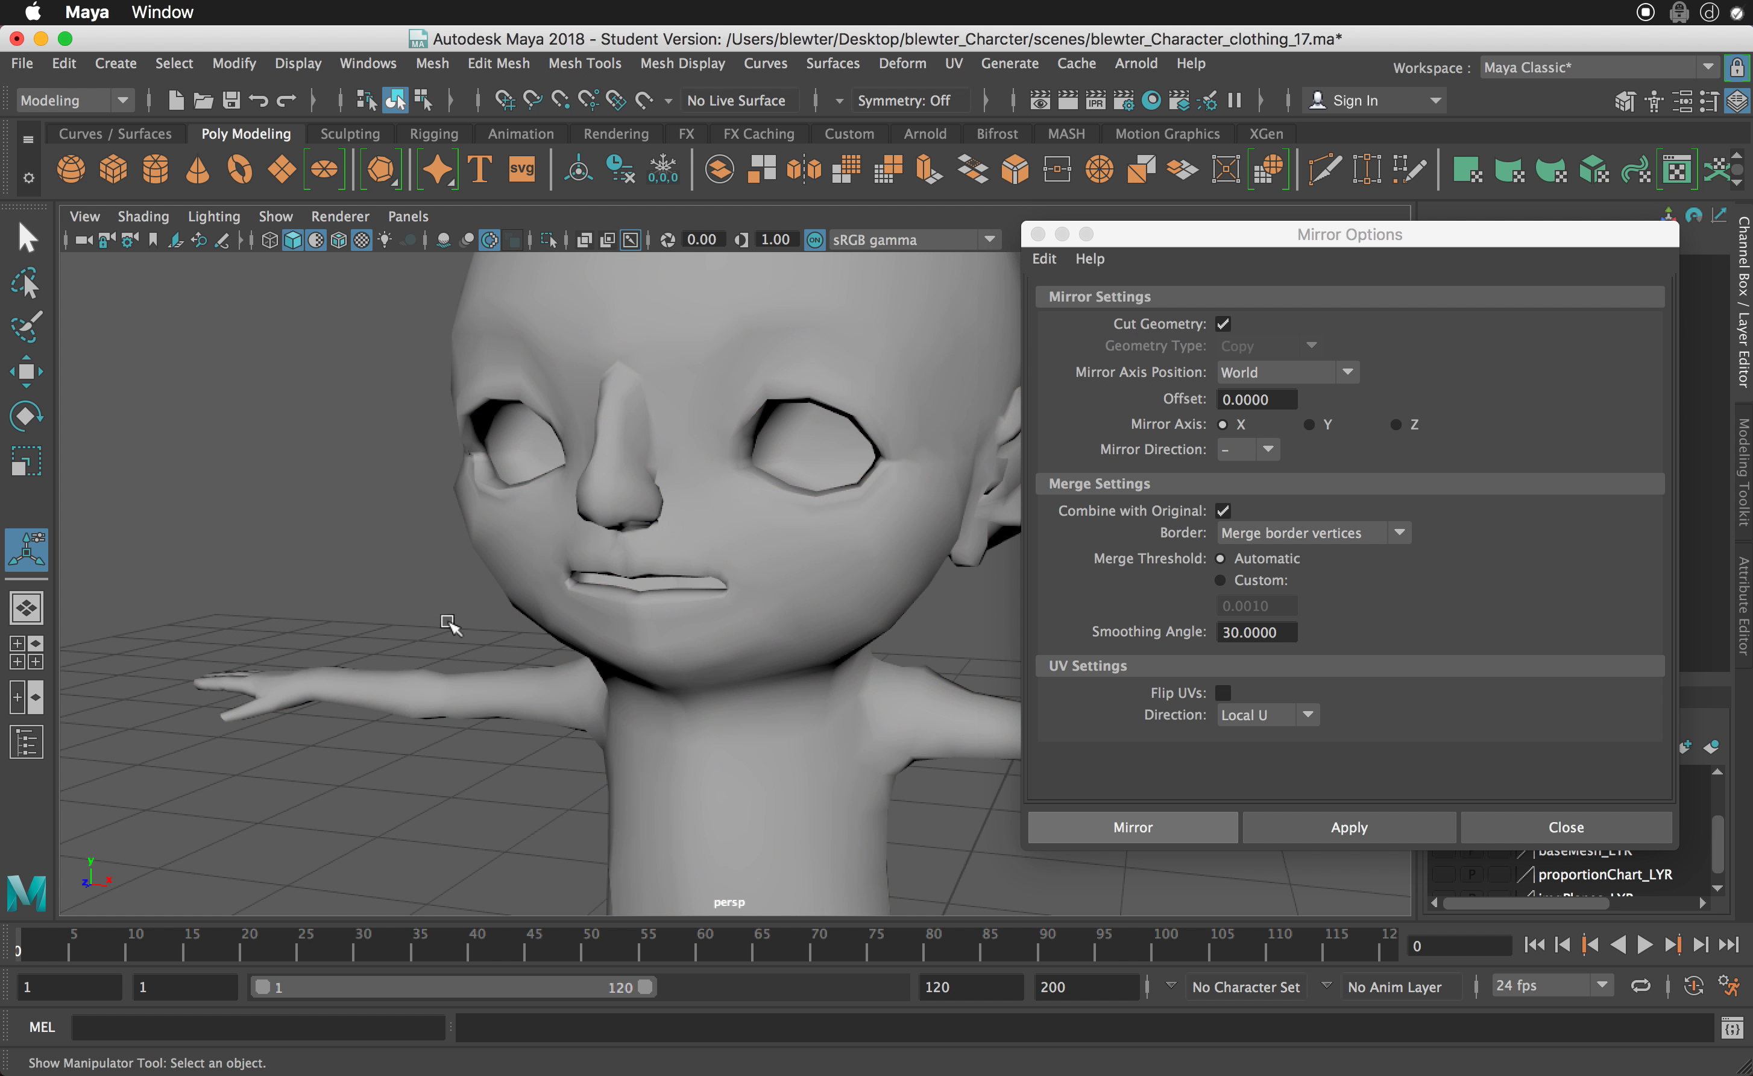
# - Turn on smooth mesh preview for the character and examine the smoothed head, eyes and mouth
pyautogui.keyDown('alt'); pyautogui.moveTo(687, 750); pyautogui.dragTo(653, 438); pyautogui.keyUp('alt')
pyautogui.click(657, 441)
pyautogui.press('3')
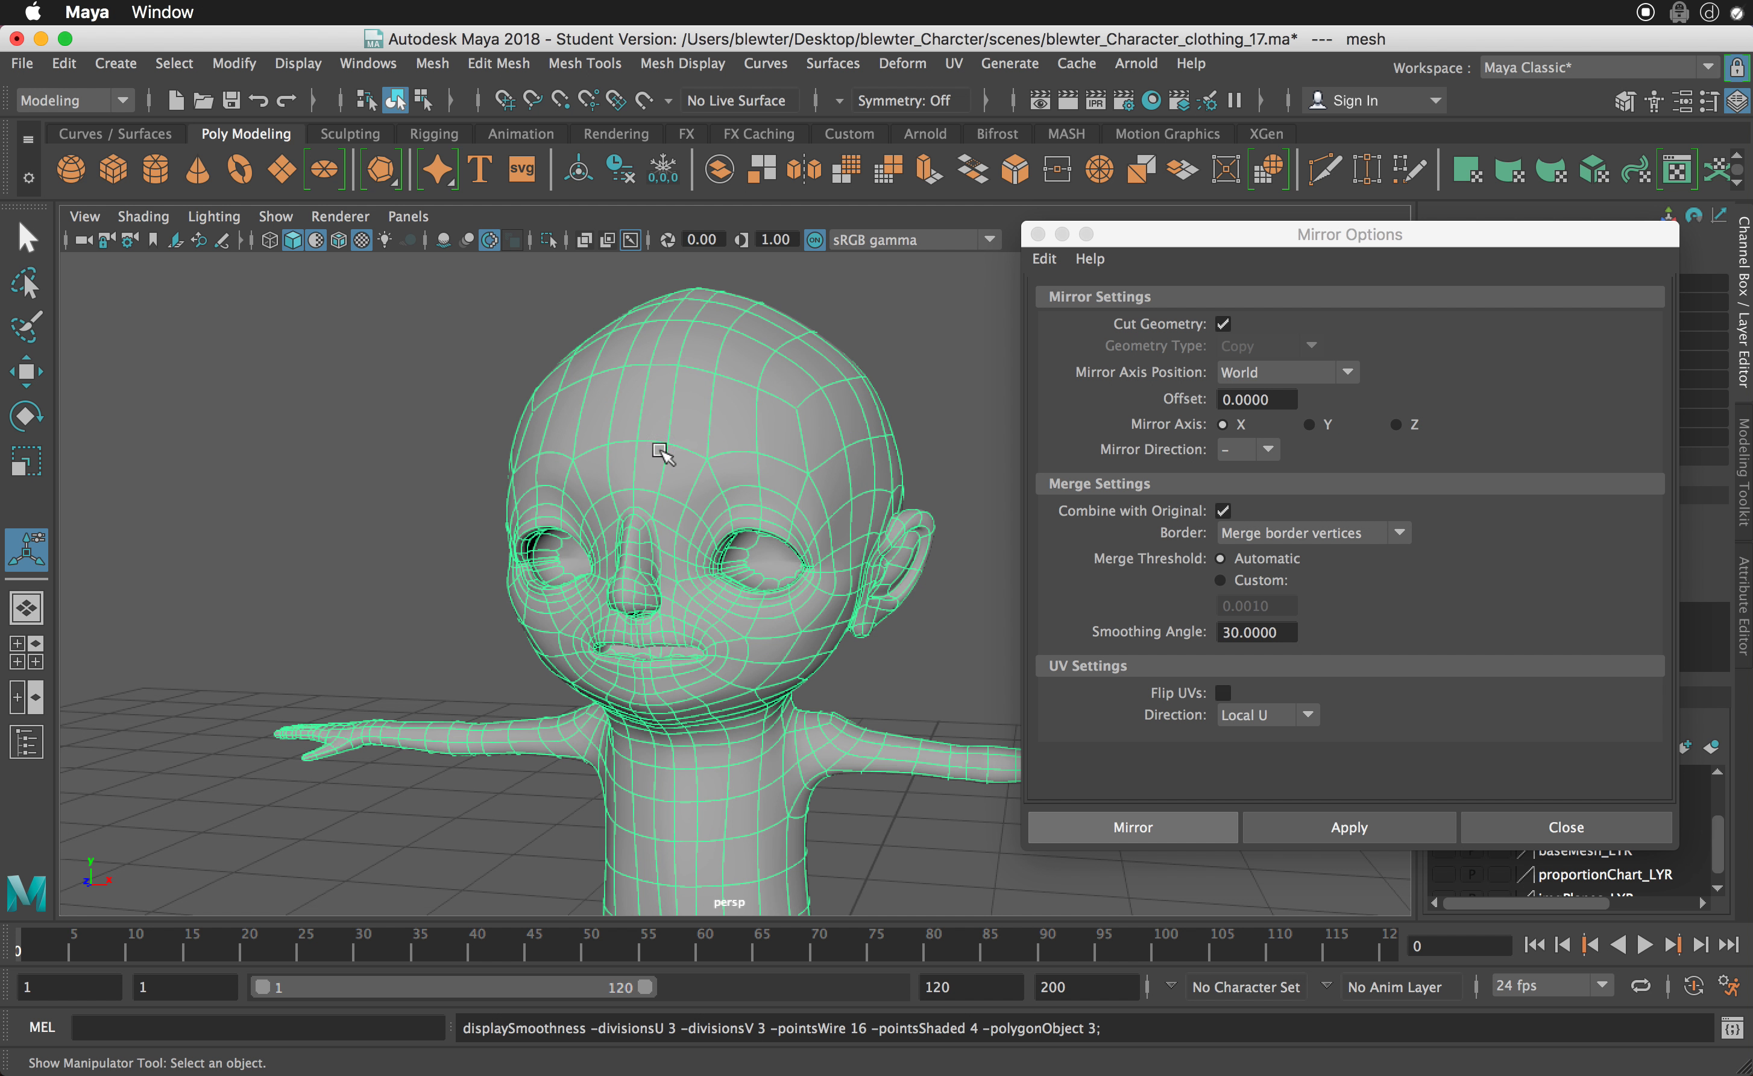
pyautogui.click(493, 628)
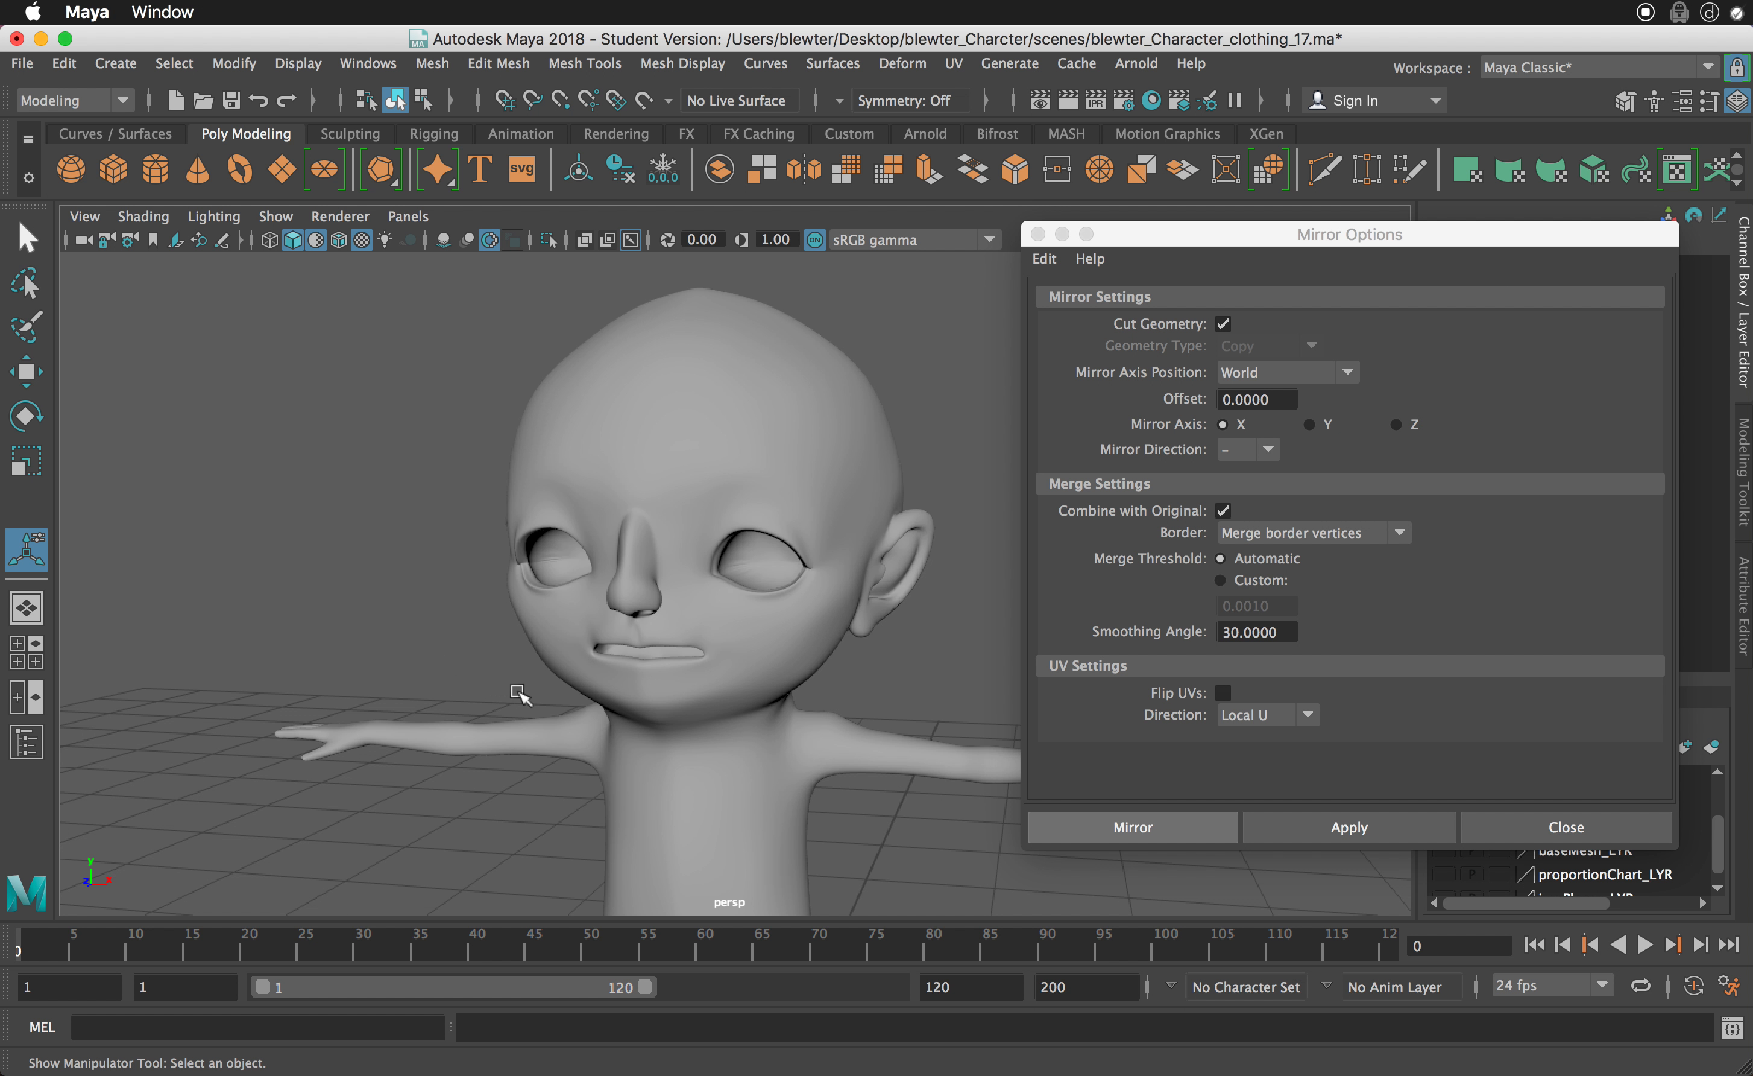
pyautogui.click(661, 549)
pyautogui.keyDown('alt'); pyautogui.moveTo(637, 601); pyautogui.dragTo(869, 673, button='right'); pyautogui.keyUp('alt')
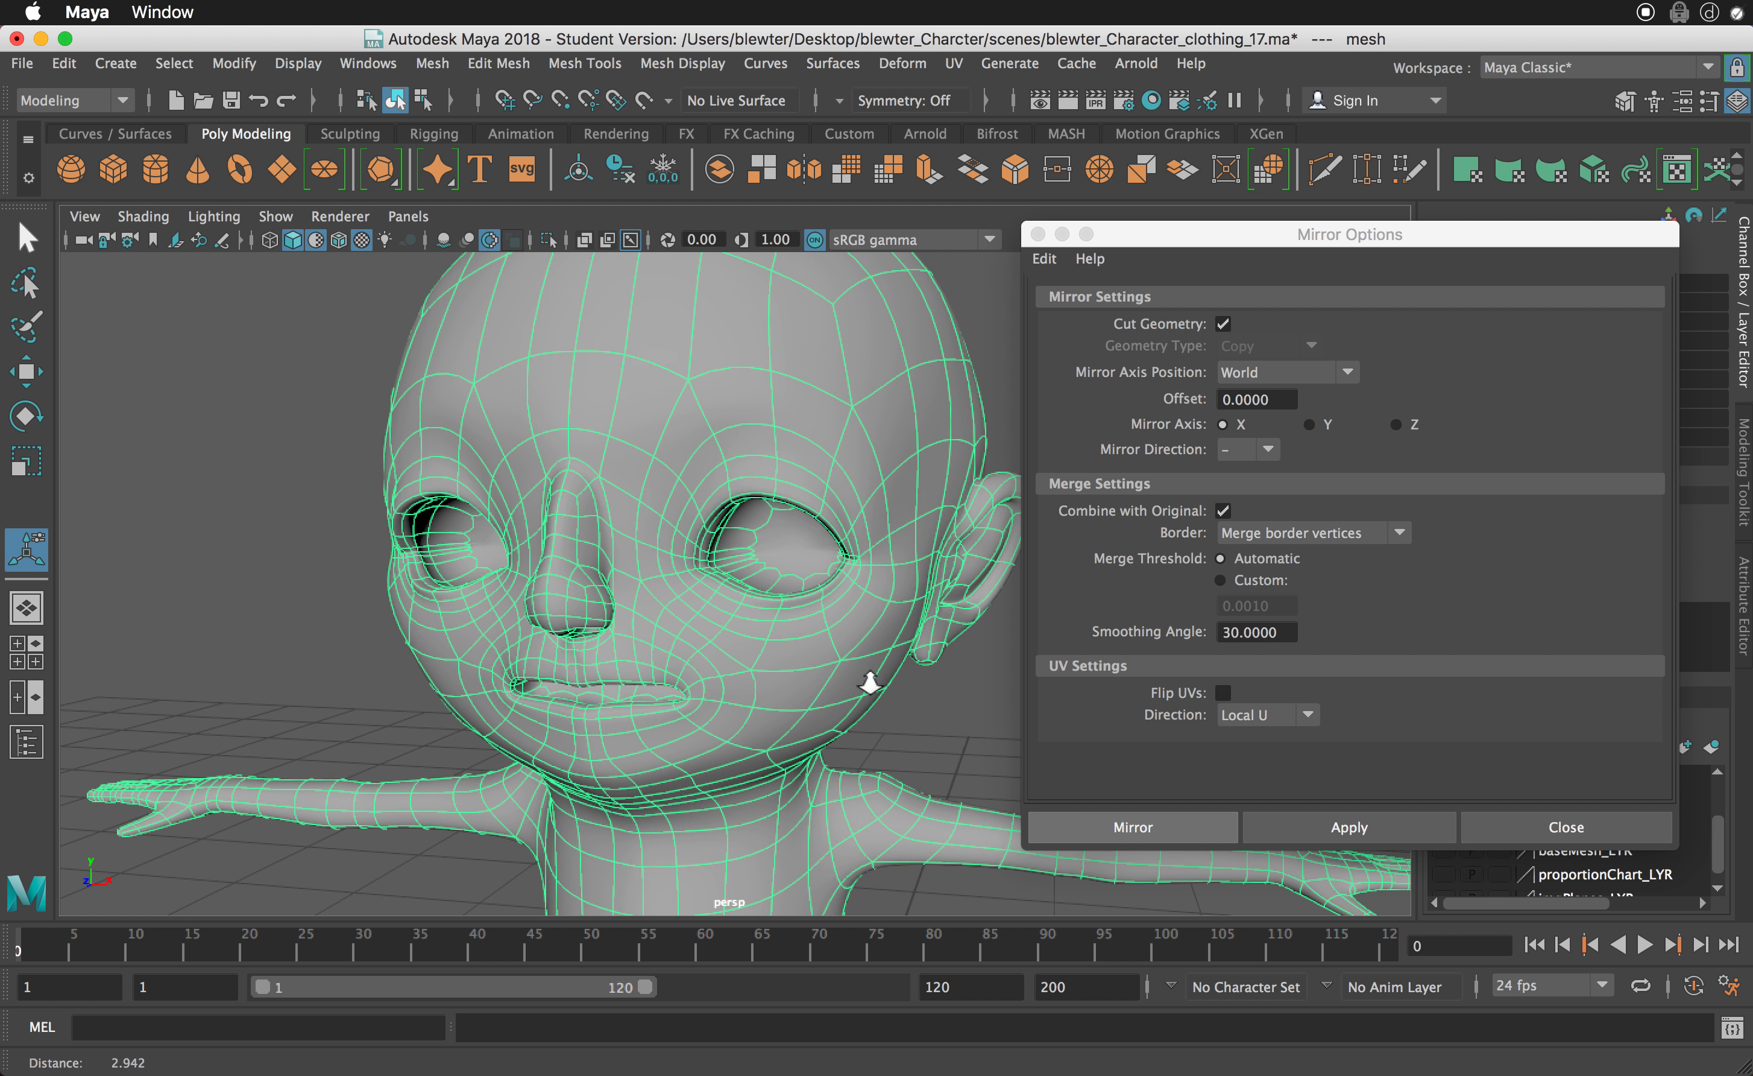
pyautogui.keyDown('alt'); pyautogui.moveTo(569, 534); pyautogui.dragTo(583, 346); pyautogui.keyUp('alt')
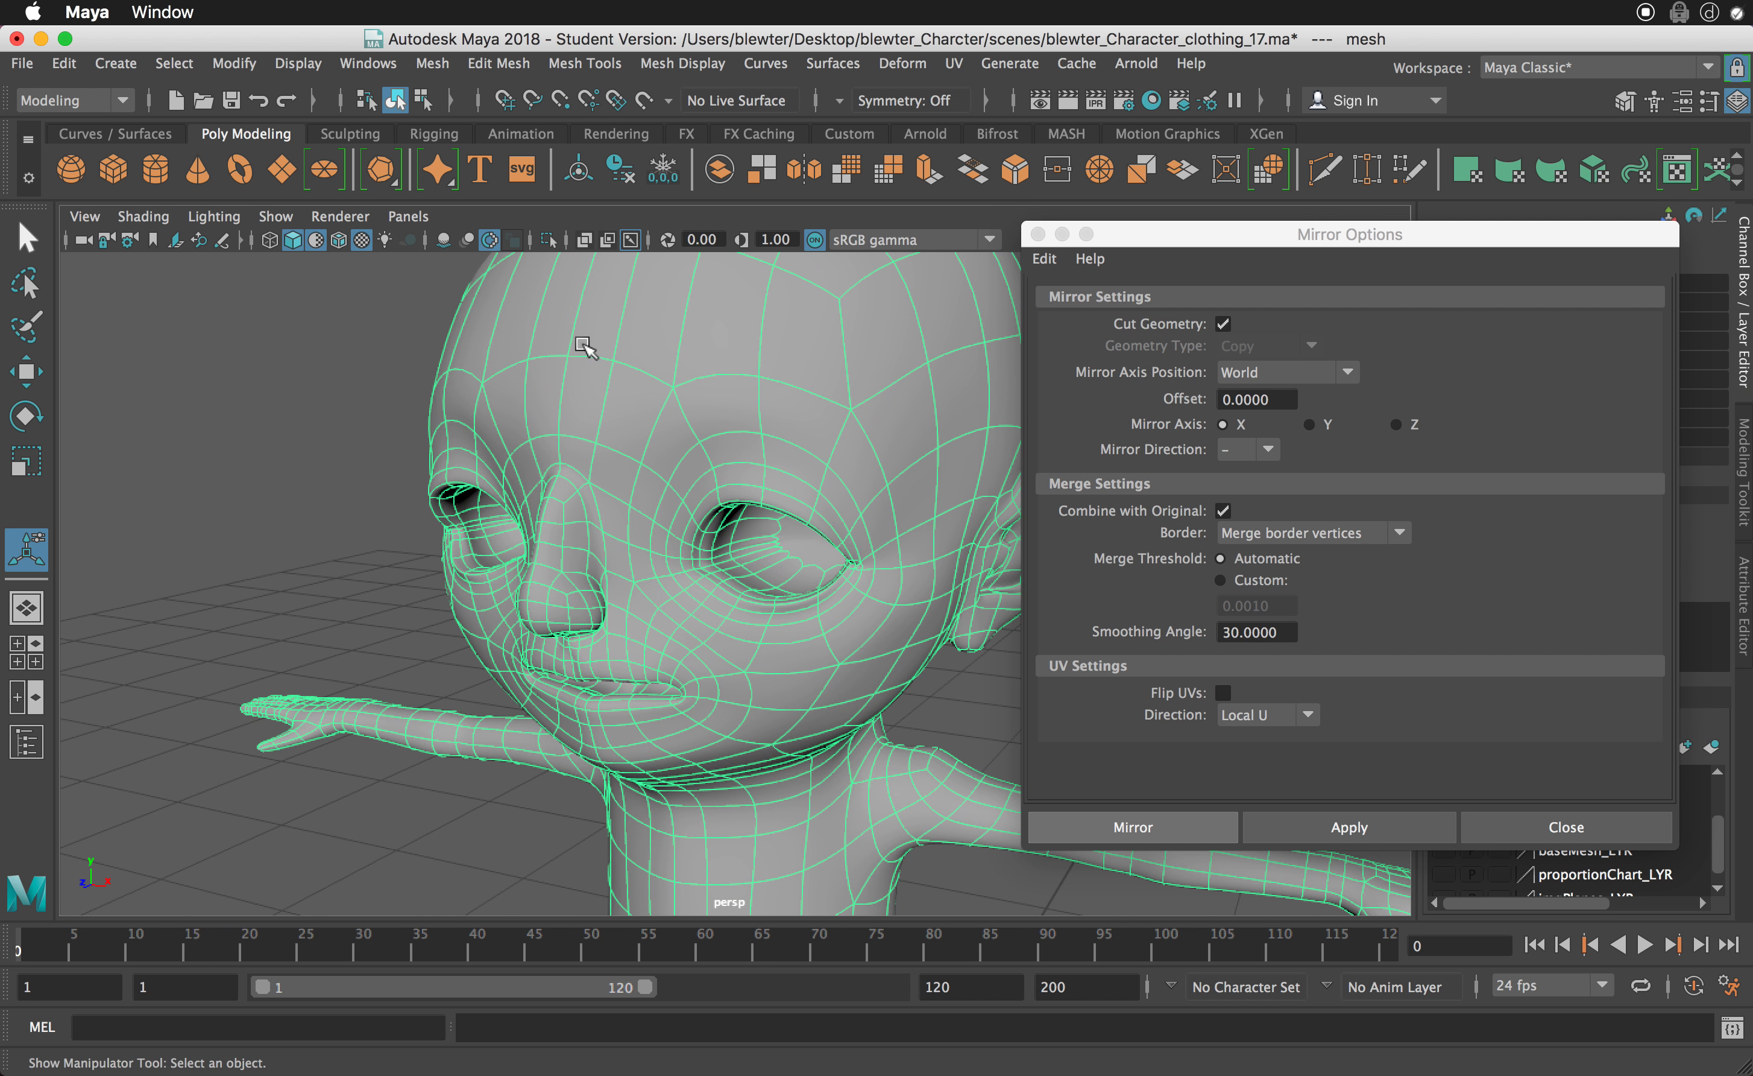
pyautogui.keyDown('alt'); pyautogui.moveTo(591, 513); pyautogui.dragTo(646, 501); pyautogui.keyUp('alt')
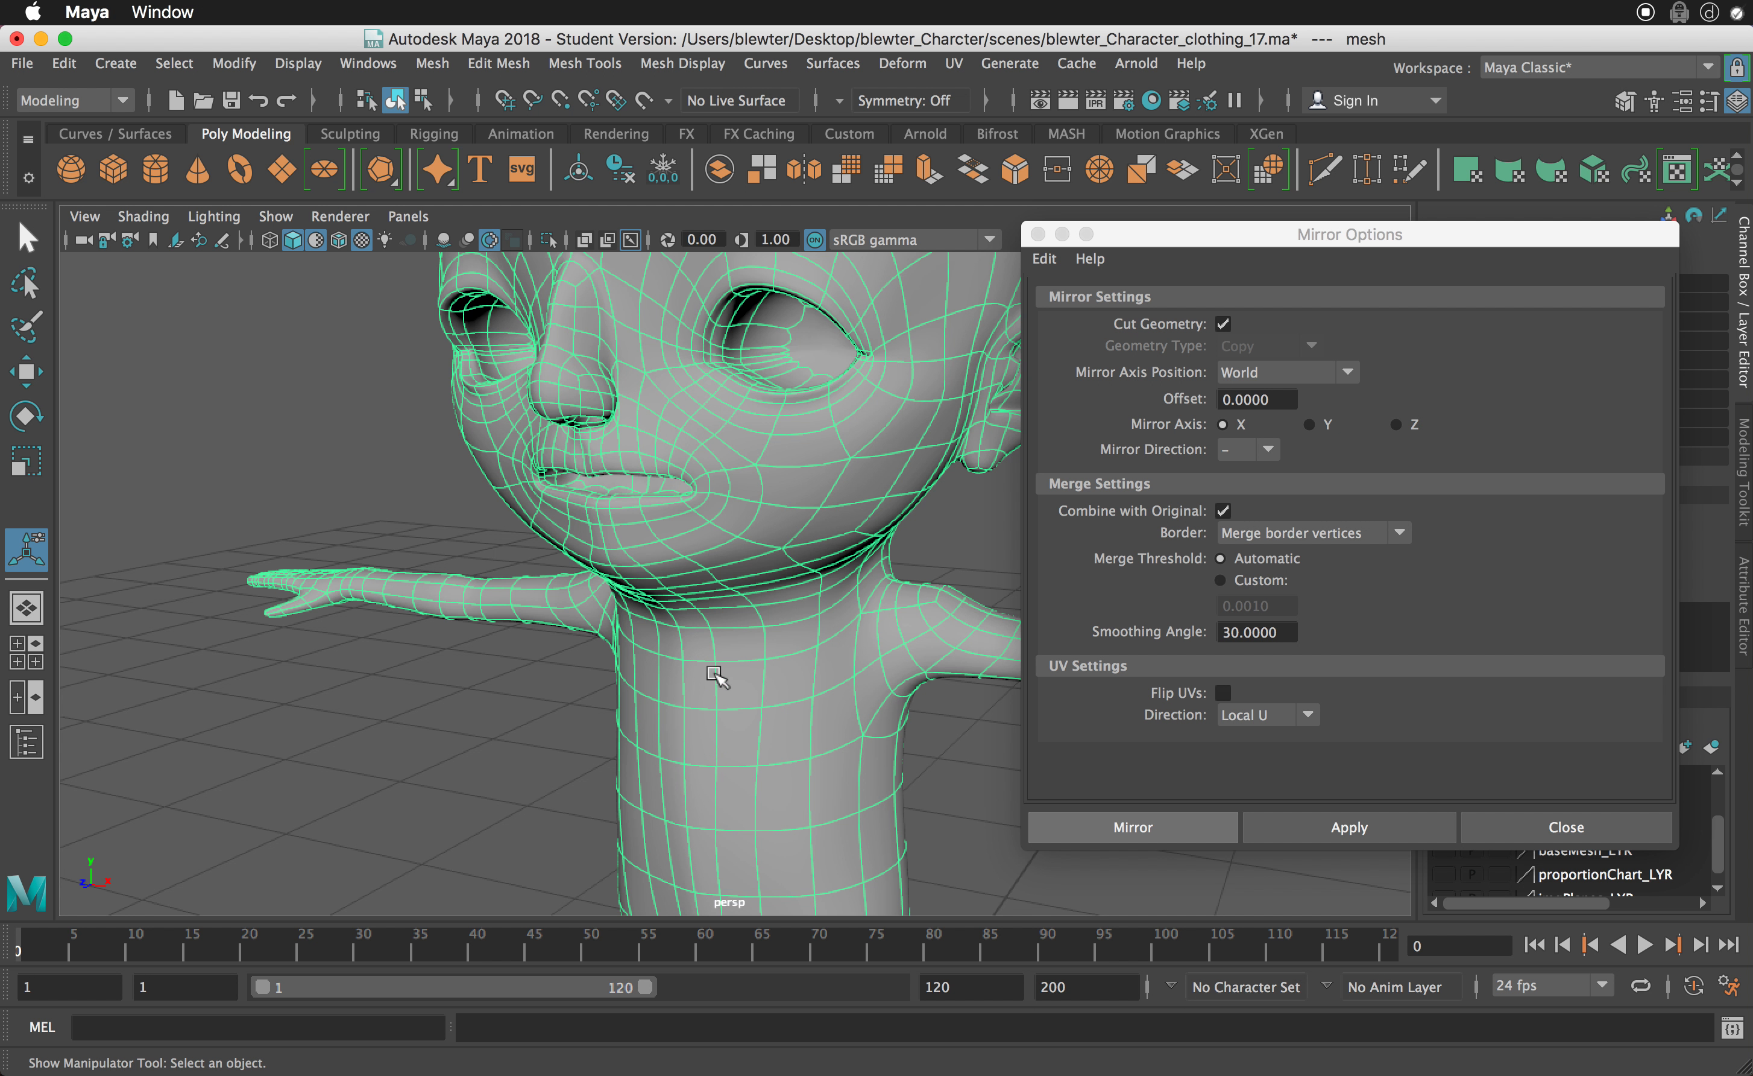
# - Switch to edge selection, select the centre edge loop down the torso and try moving it forward along Z before deselecting it
pyautogui.moveTo(711, 612); pyautogui.dragTo(707, 545, button='right')
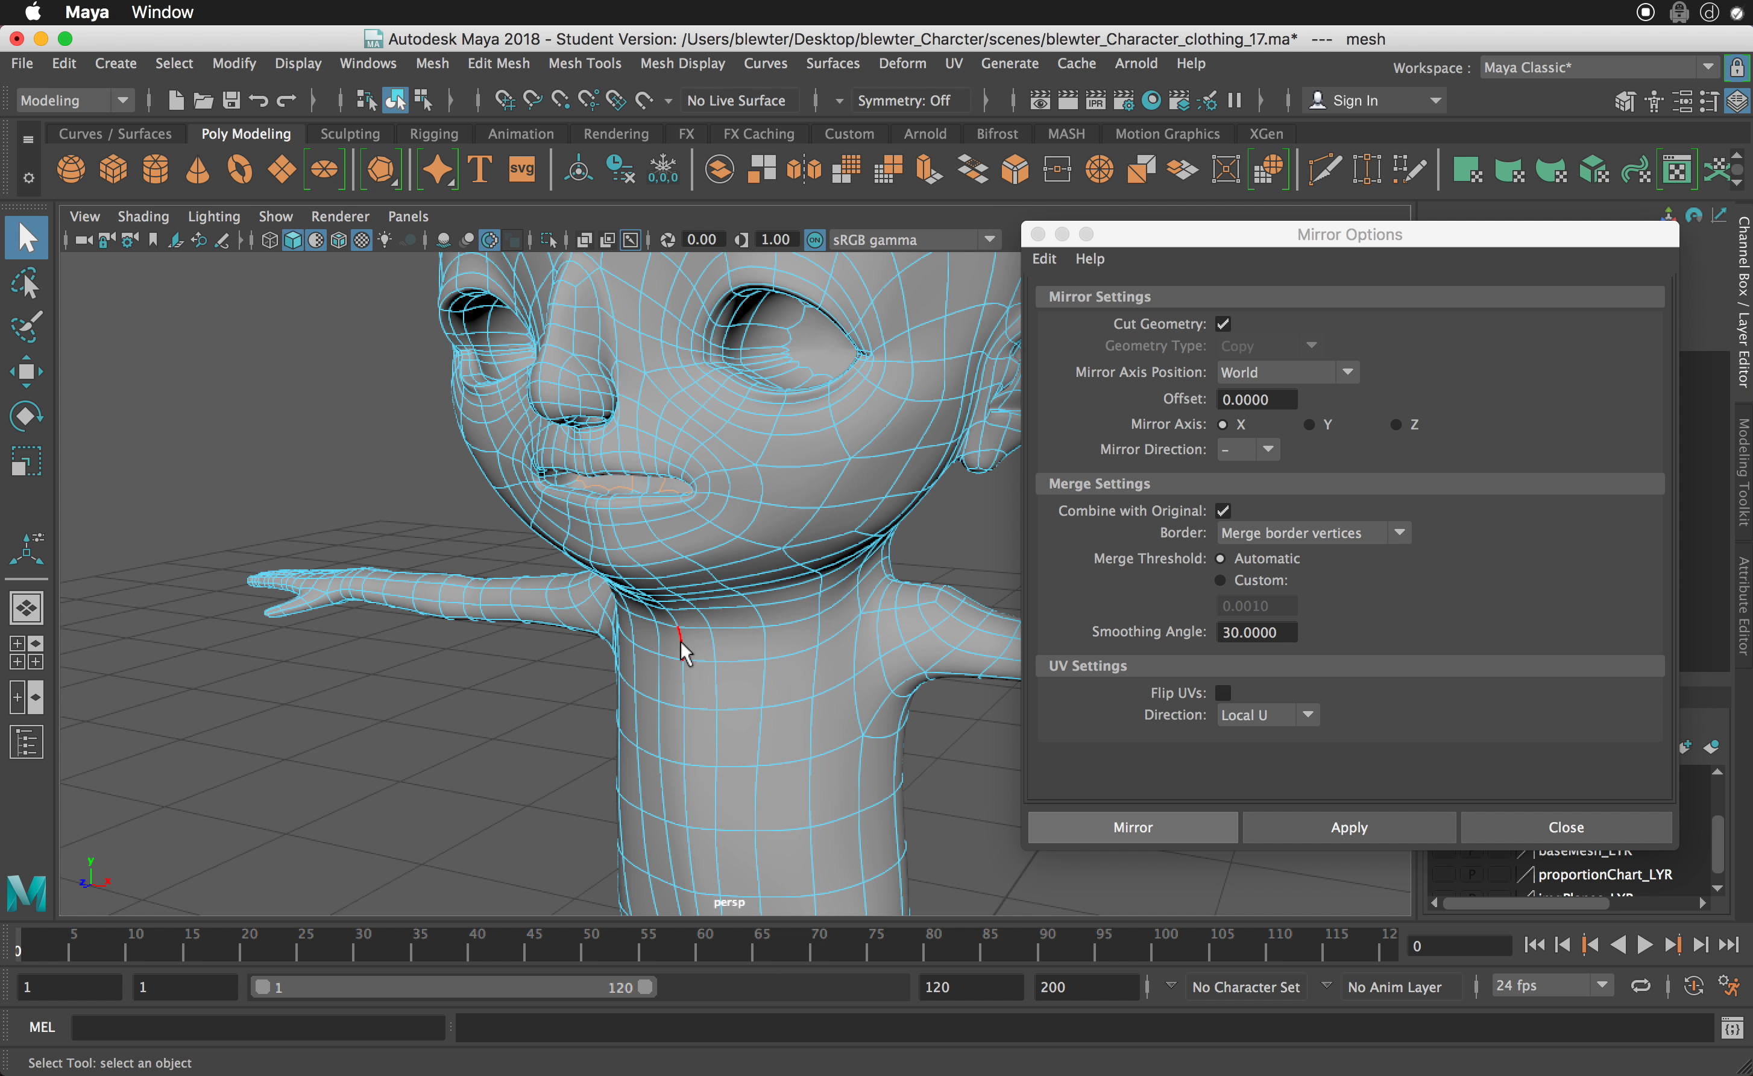
pyautogui.click(681, 640)
pyautogui.keyDown('alt'); pyautogui.moveTo(681, 640); pyautogui.dragTo(691, 547, button='middle'); pyautogui.keyUp('alt')
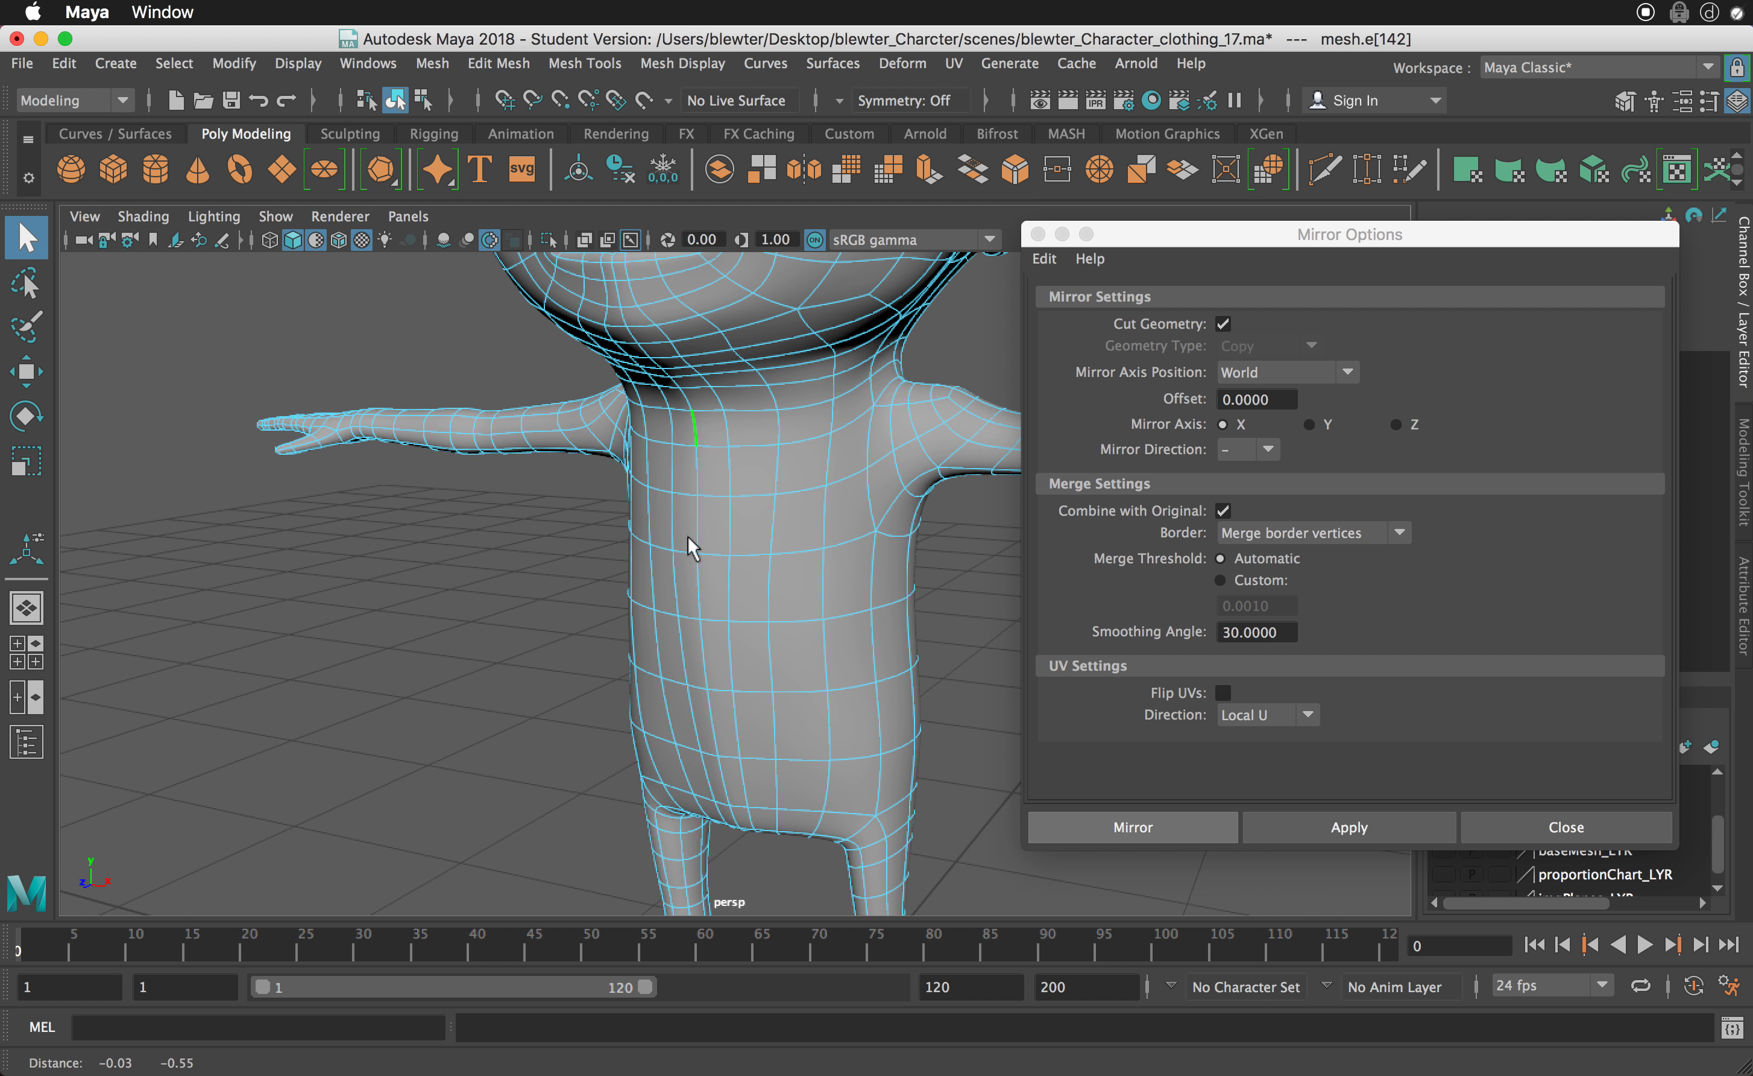
pyautogui.doubleClick(721, 785)
pyautogui.keyDown('alt'); pyautogui.moveTo(721, 785); pyautogui.dragTo(691, 769); pyautogui.keyUp('alt')
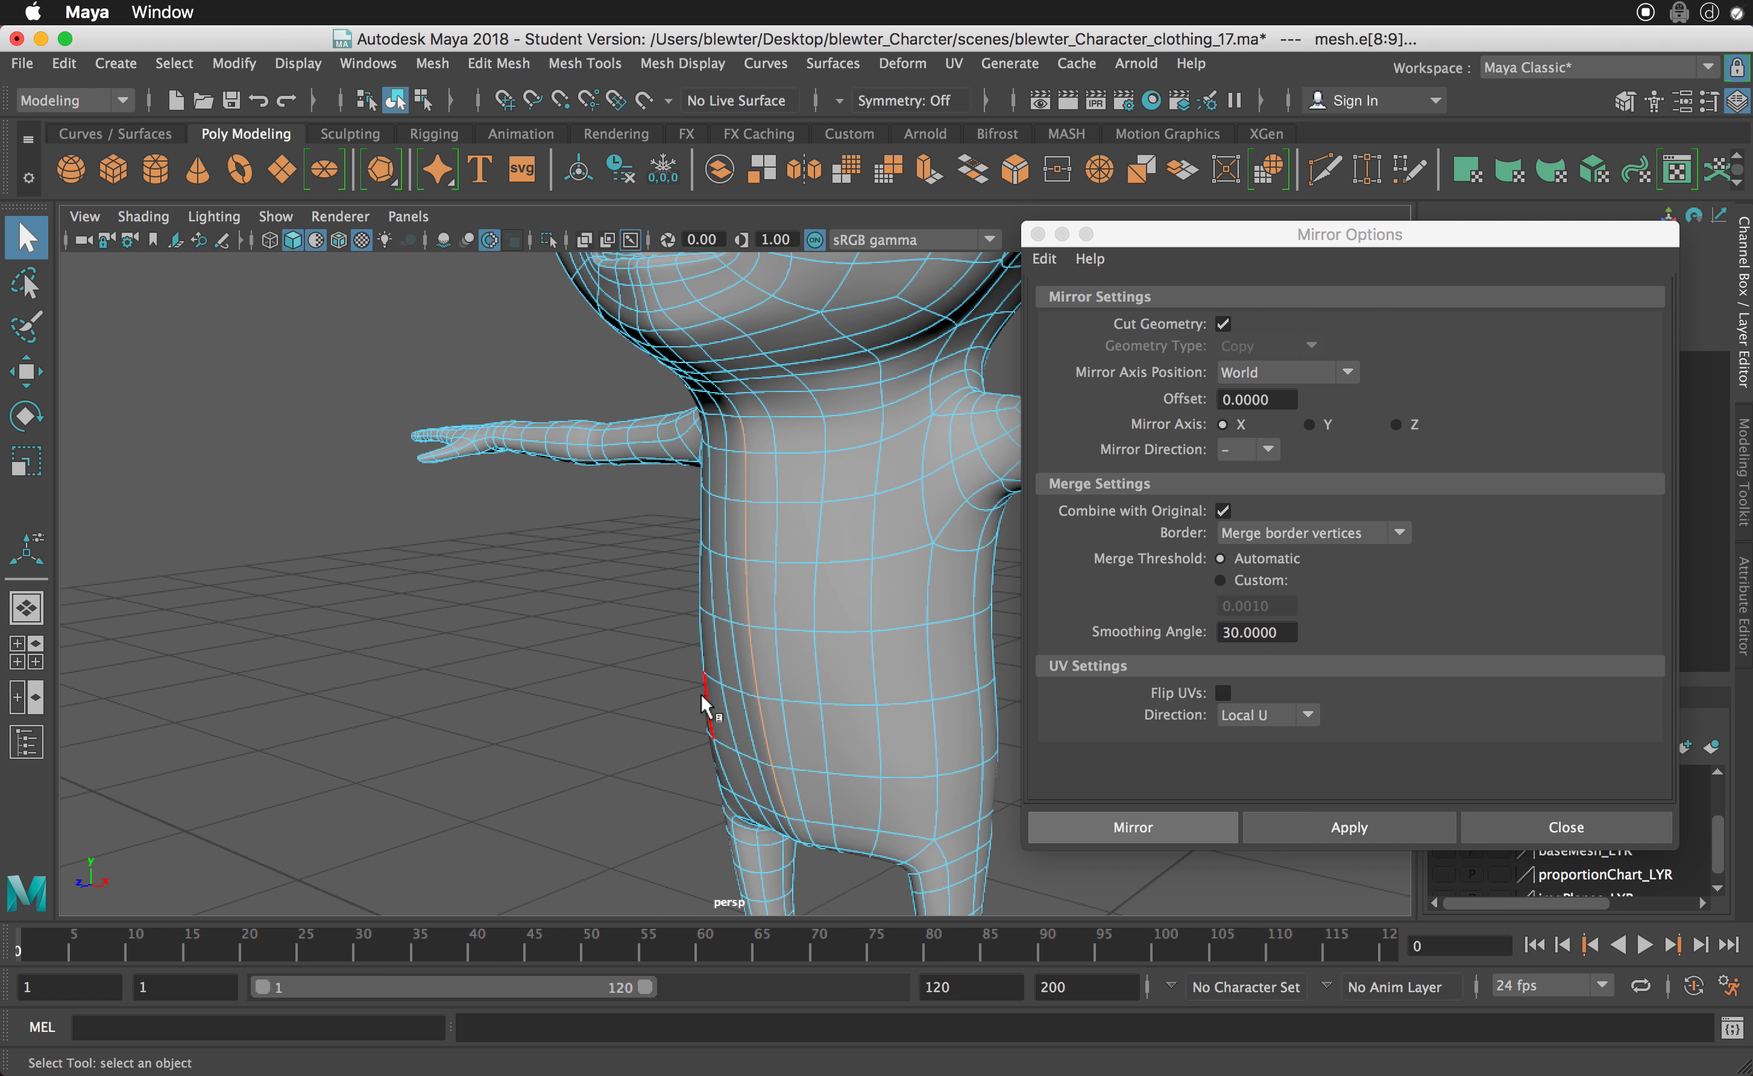
pyautogui.press('w')
pyautogui.keyDown('alt'); pyautogui.moveTo(703, 701); pyautogui.dragTo(634, 648); pyautogui.keyUp('alt')
pyautogui.click(621, 664)
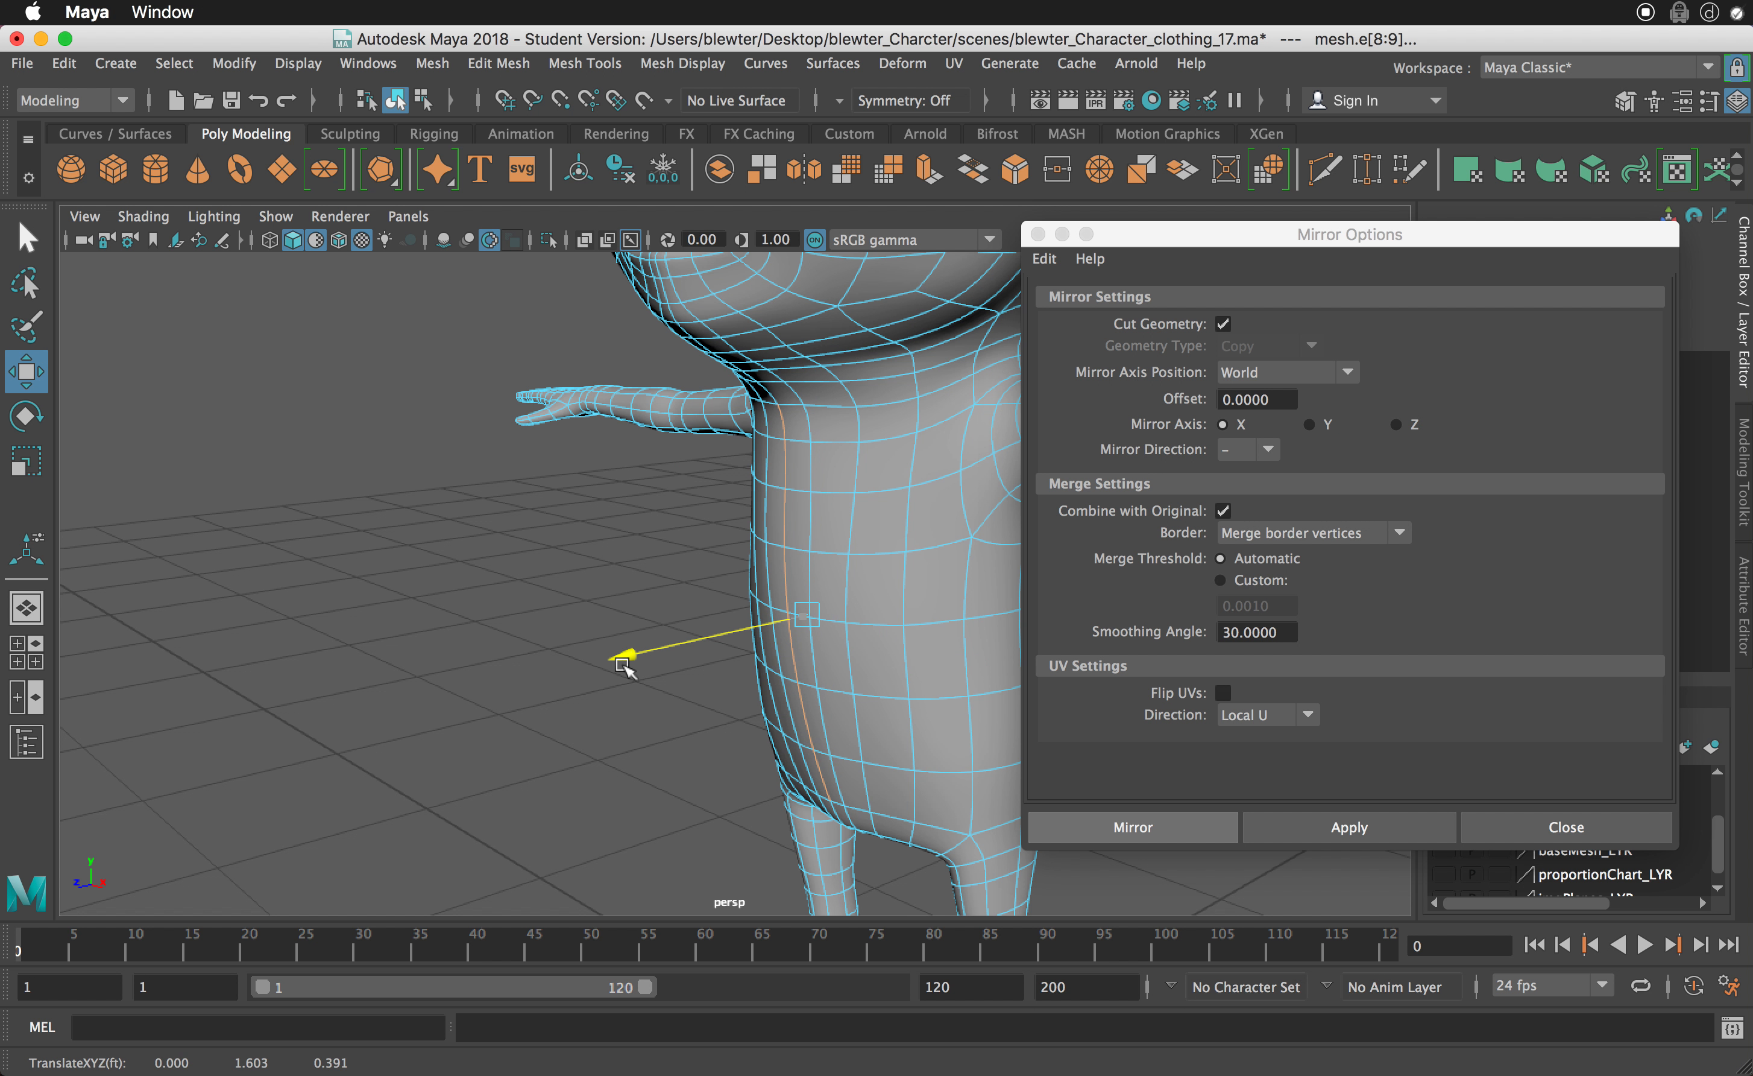
pyautogui.click(553, 710)
pyautogui.keyDown('alt'); pyautogui.moveTo(575, 728); pyautogui.dragTo(724, 752); pyautogui.keyUp('alt')
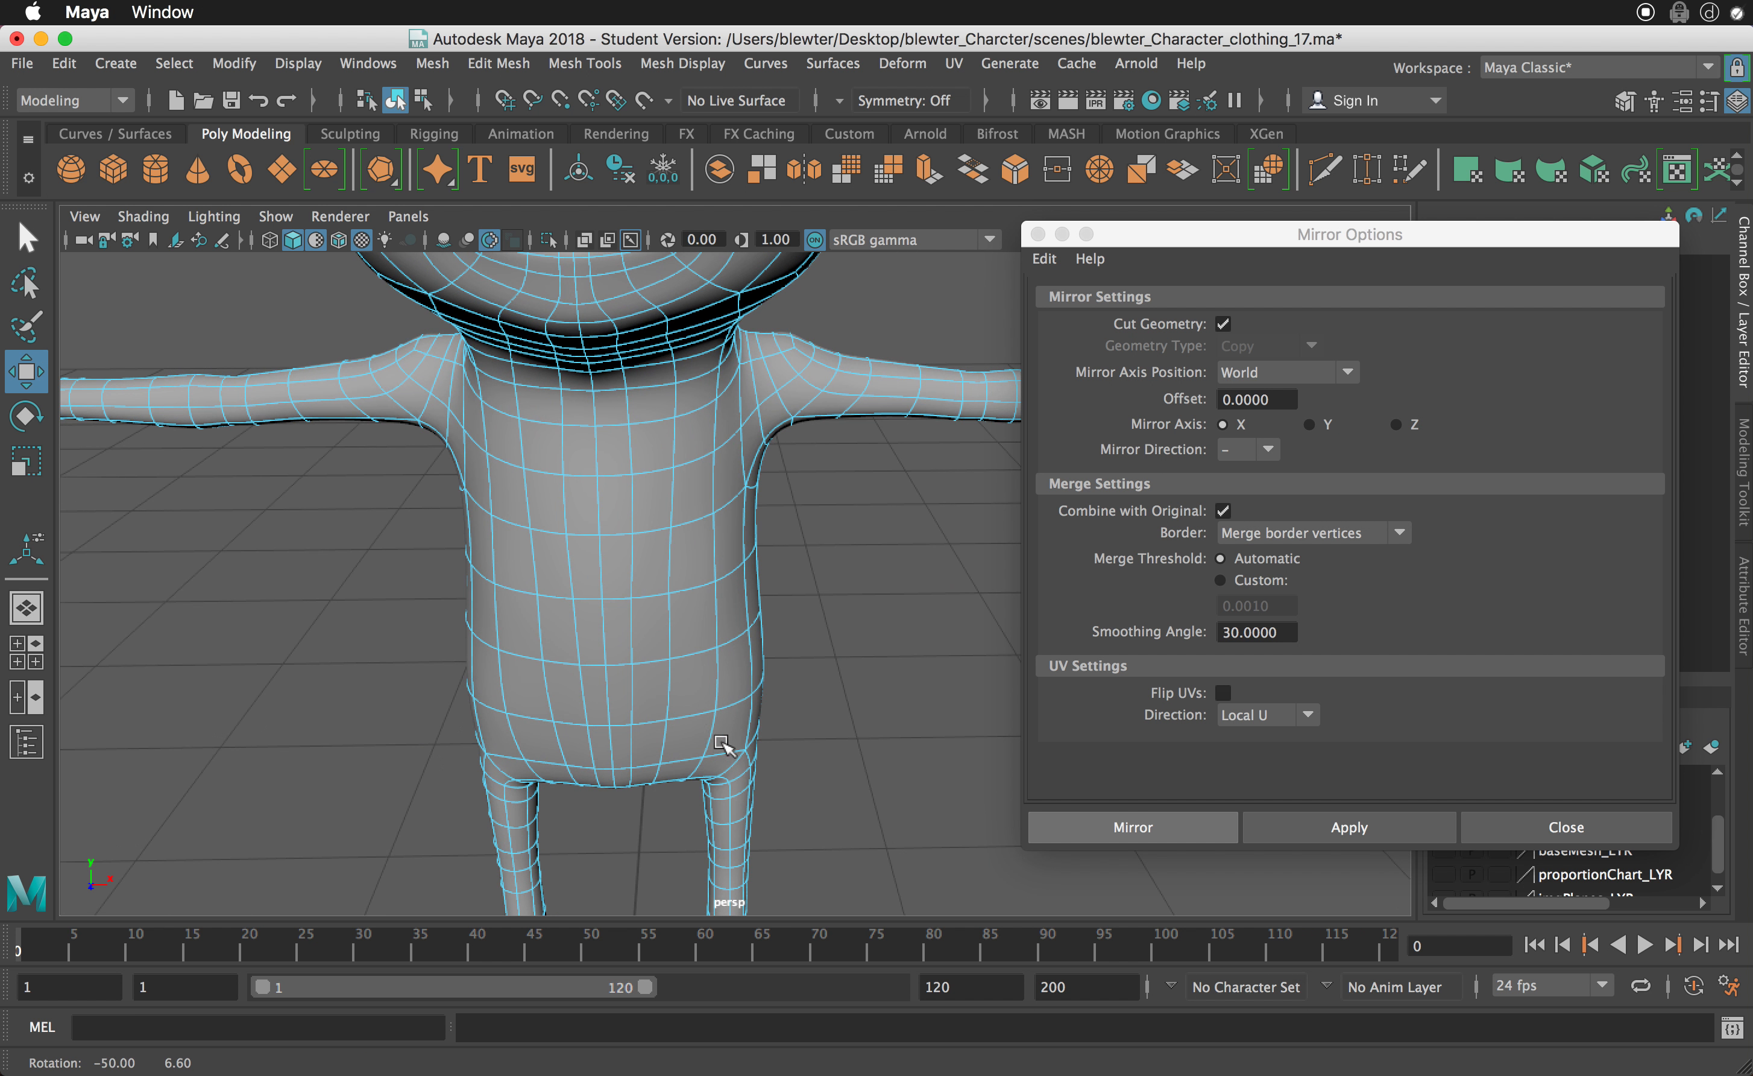
# - Select the centre edges along the nose bridge, try shifting them without symmetry, and undo that move
pyautogui.keyDown('alt'); pyautogui.moveTo(584, 590); pyautogui.dragTo(654, 775, button='middle'); pyautogui.keyUp('alt')
pyautogui.keyDown('alt'); pyautogui.moveTo(717, 508); pyautogui.dragTo(648, 488); pyautogui.keyUp('alt')
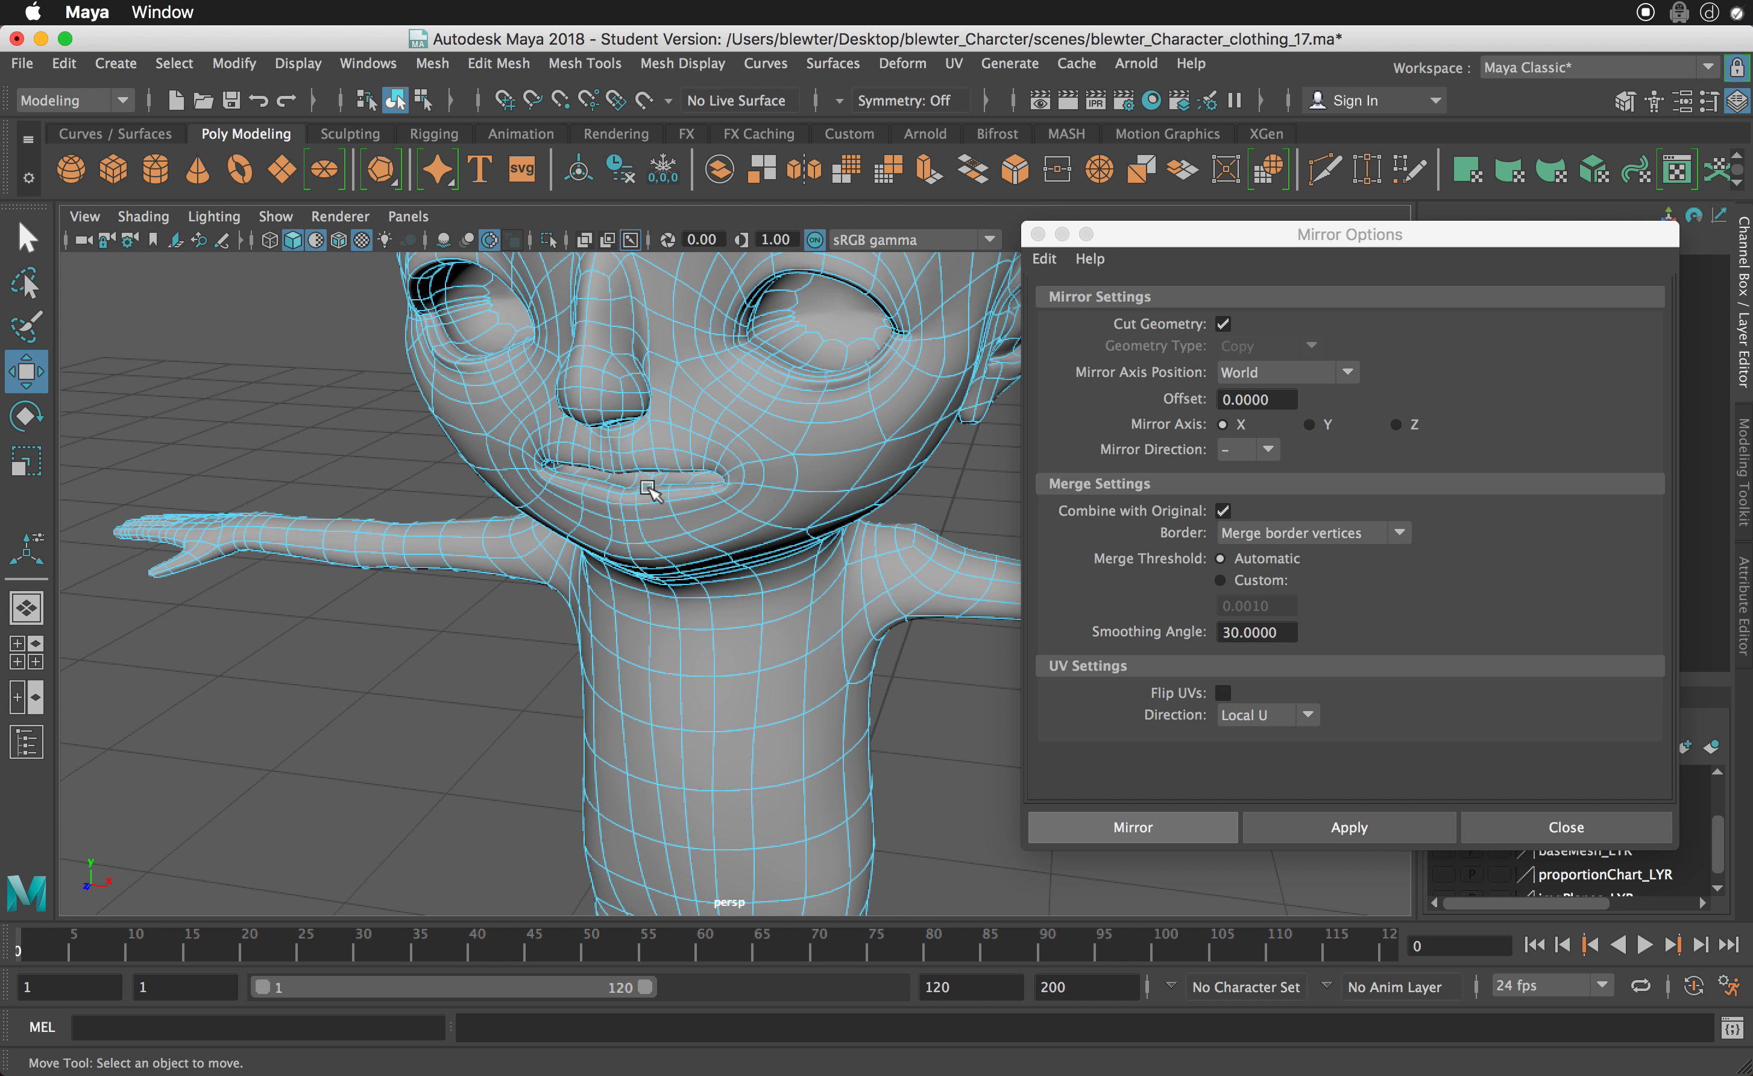
pyautogui.keyDown('alt'); pyautogui.moveTo(641, 550); pyautogui.dragTo(643, 572, button='middle'); pyautogui.keyUp('alt')
pyautogui.keyDown('alt'); pyautogui.moveTo(643, 572); pyautogui.dragTo(515, 557); pyautogui.keyUp('alt')
pyautogui.keyDown('alt'); pyautogui.moveTo(552, 383); pyautogui.dragTo(579, 432, button='middle'); pyautogui.keyUp('alt')
pyautogui.click(582, 422)
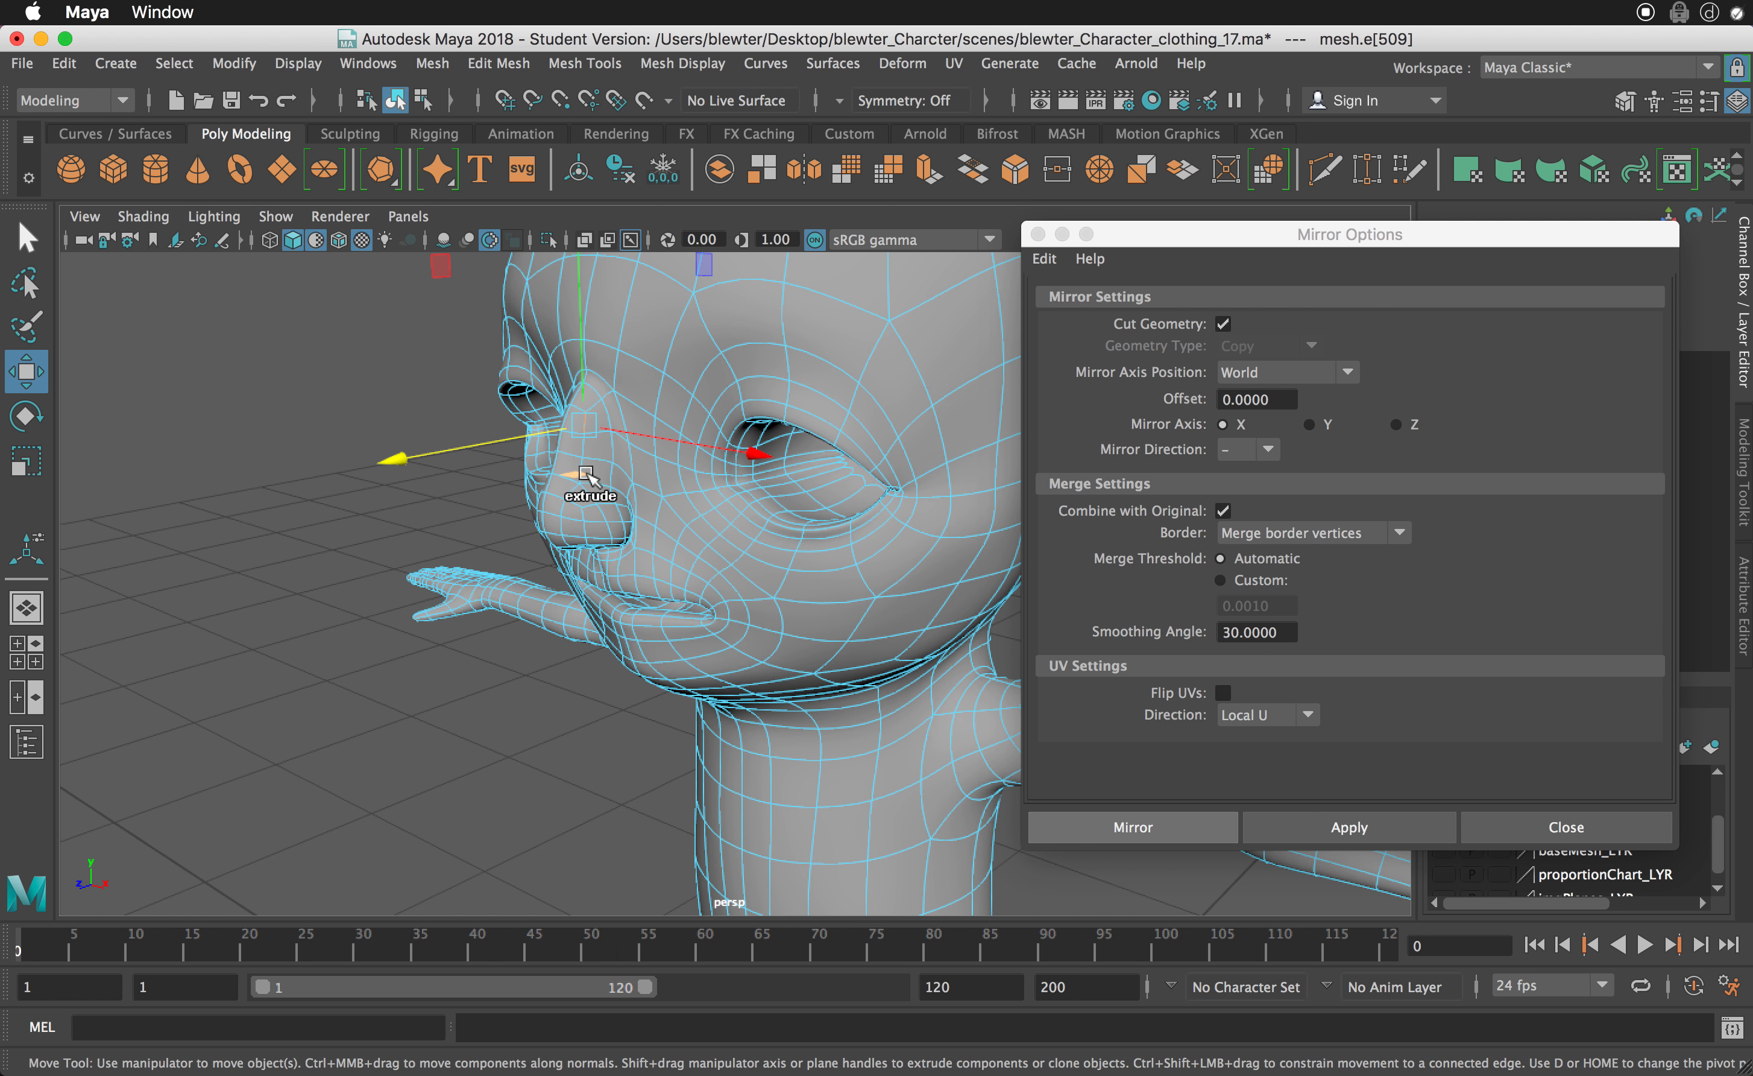
pyautogui.press('q')
pyautogui.keyDown('shift'); pyautogui.click(582, 467); pyautogui.keyUp('shift')
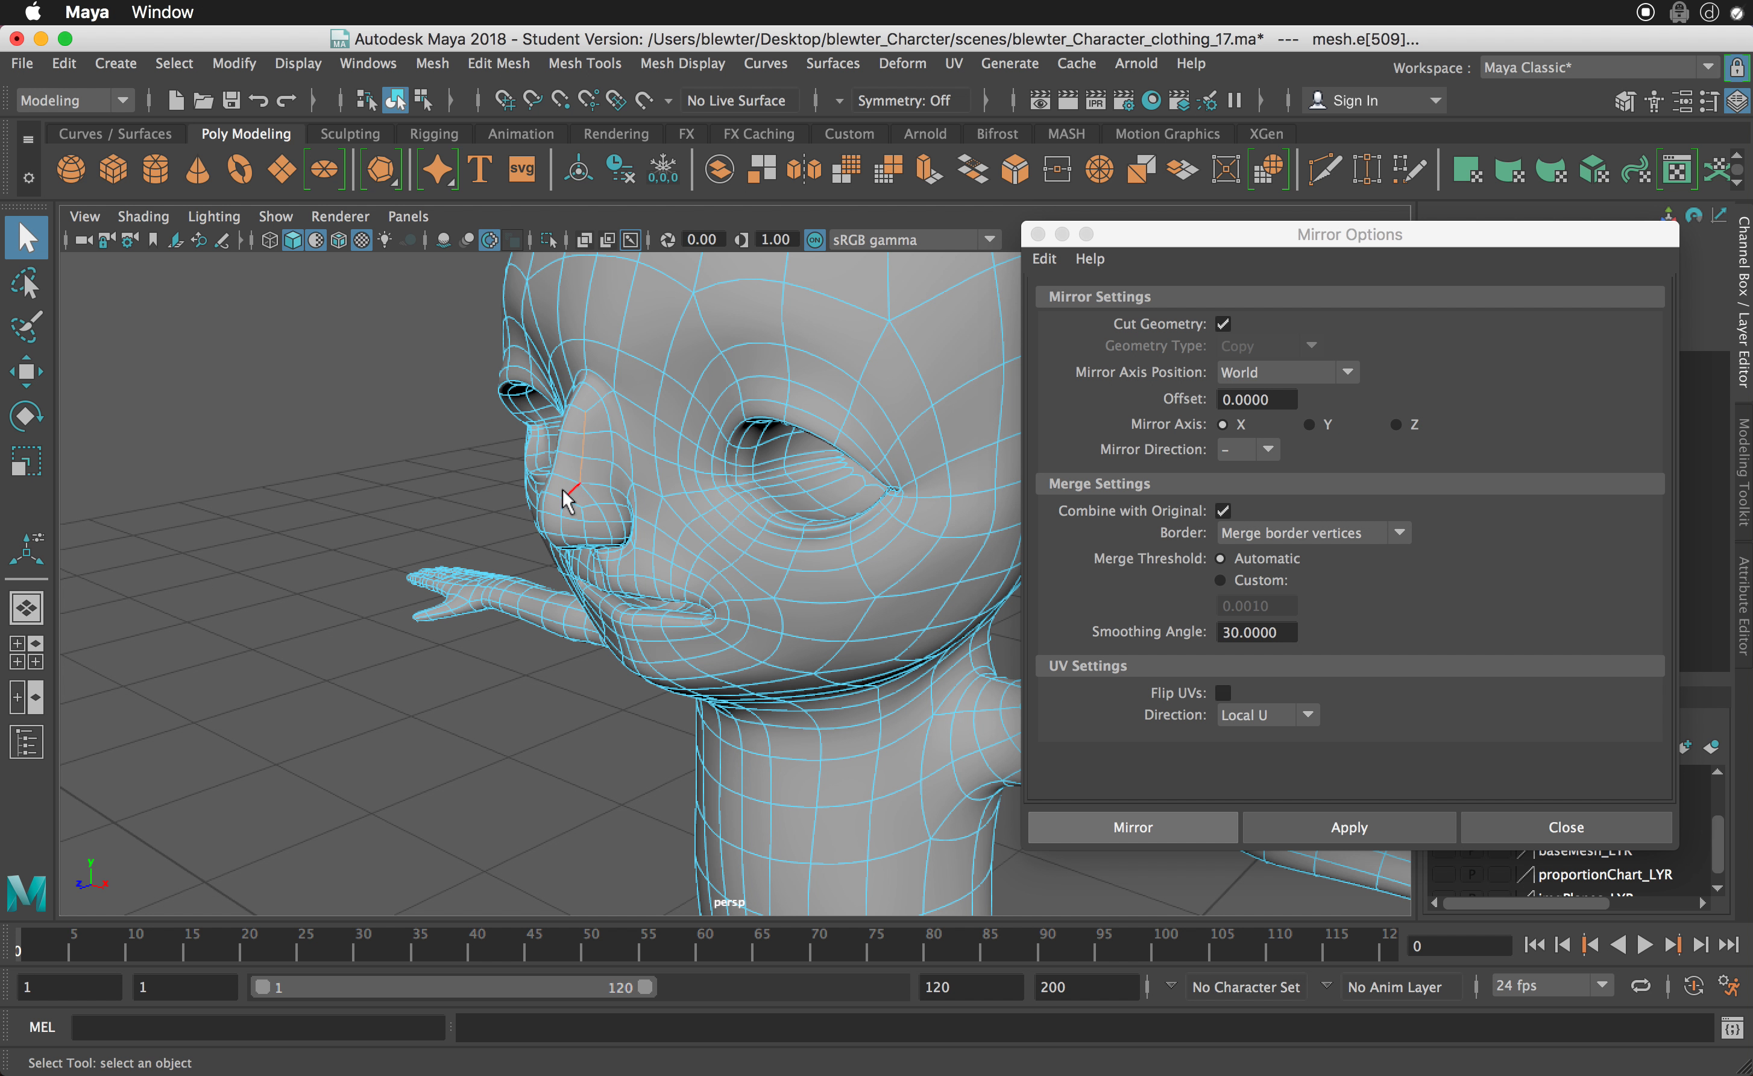
pyautogui.keyDown('alt'); pyautogui.moveTo(580, 471); pyautogui.dragTo(569, 483); pyautogui.keyUp('alt')
pyautogui.press('w')
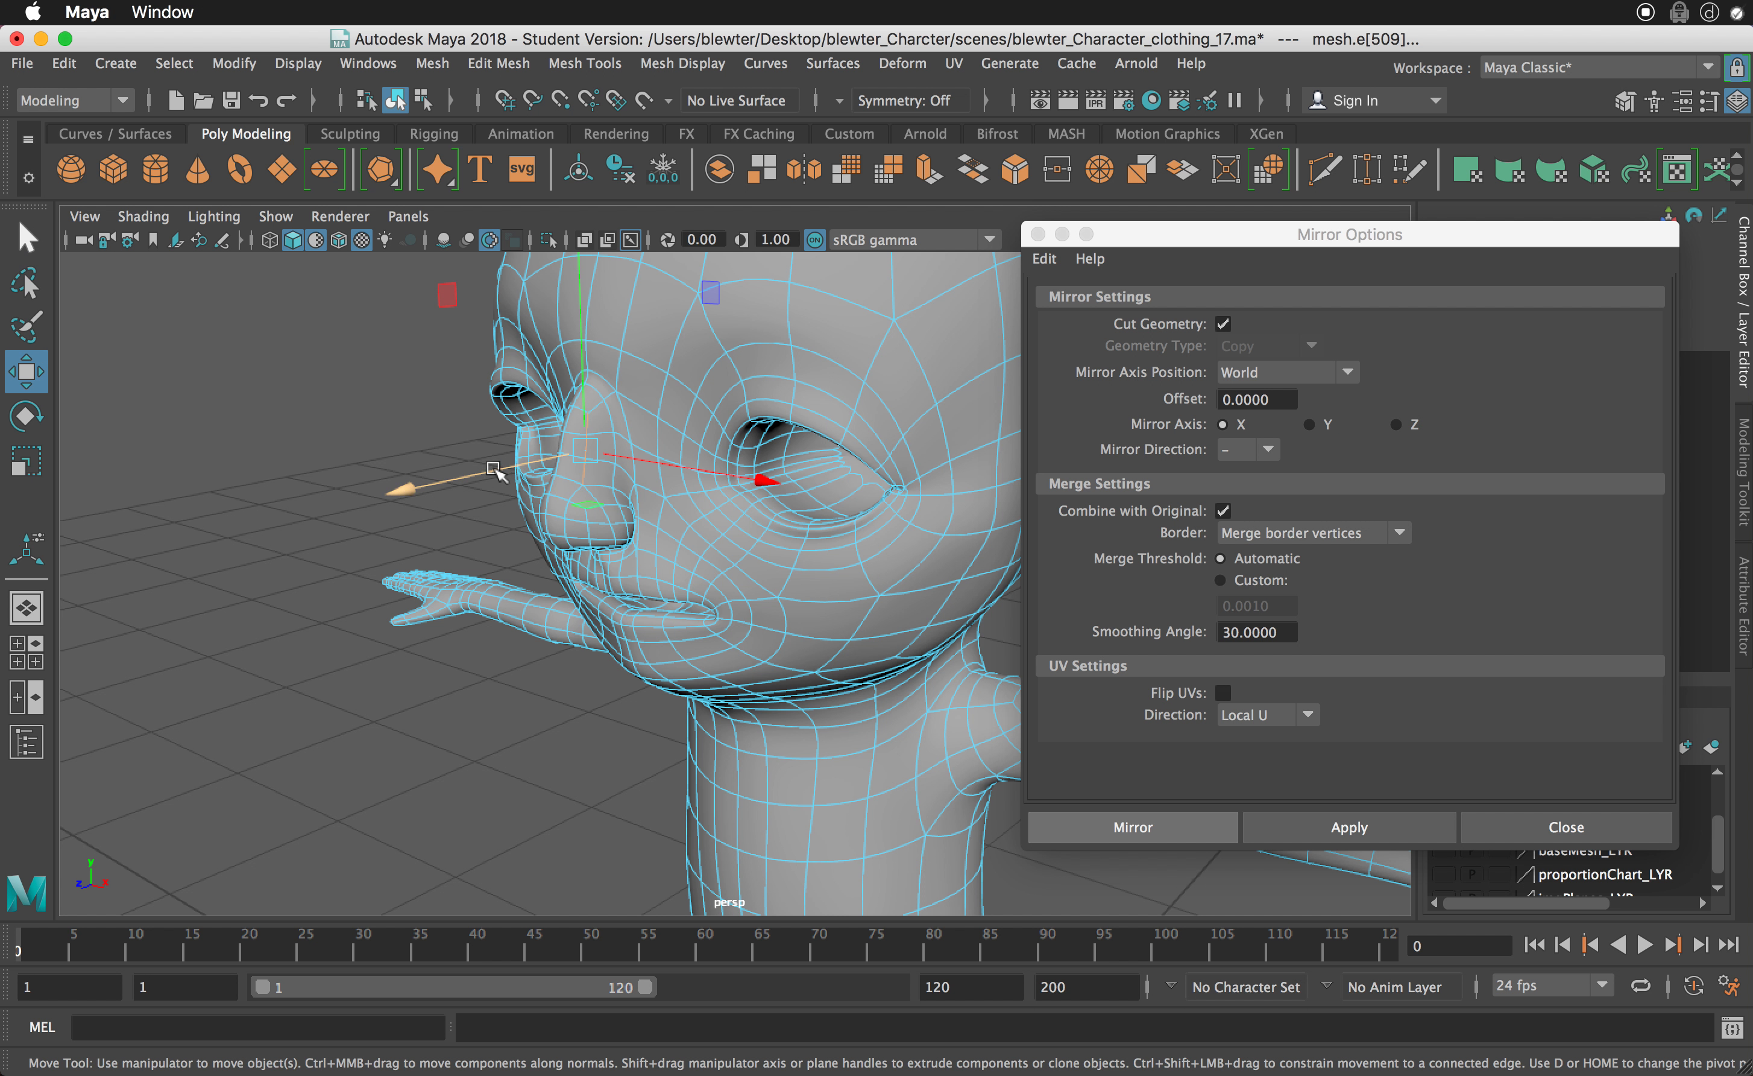
pyautogui.keyDown('alt'); pyautogui.moveTo(483, 477); pyautogui.dragTo(607, 600); pyautogui.keyUp('alt')
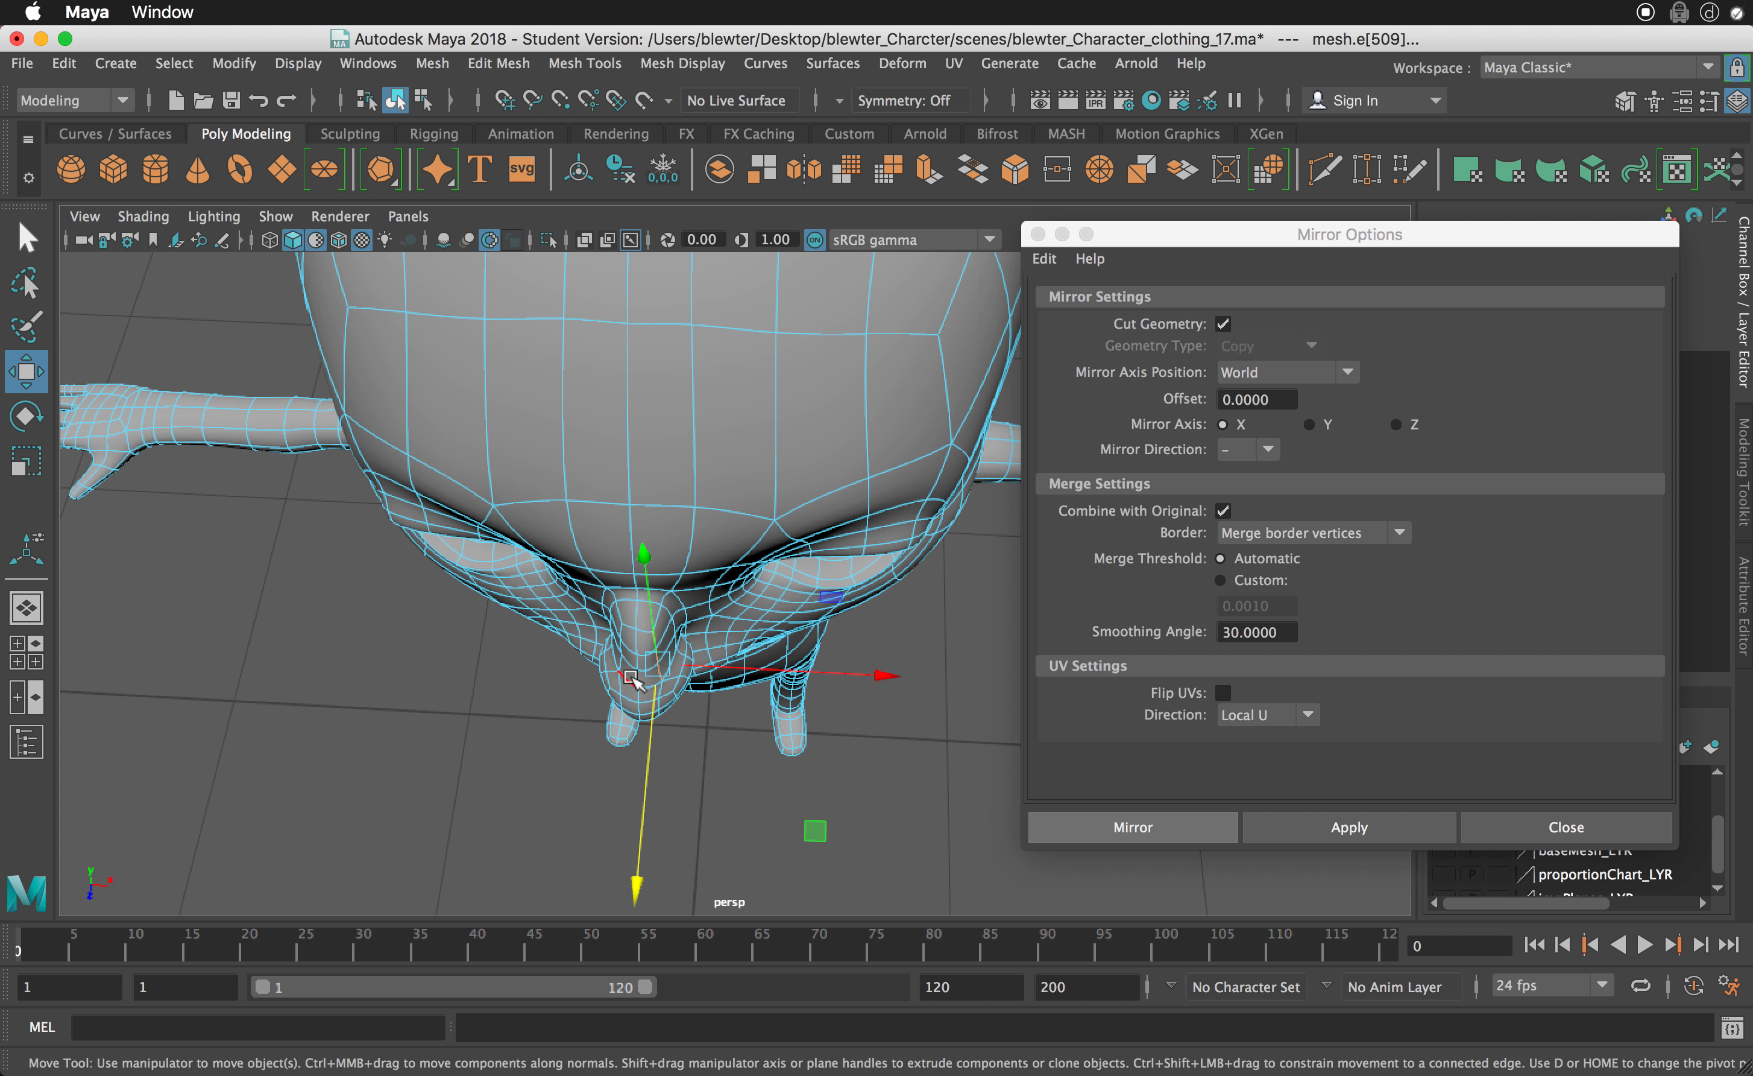
pyautogui.press('super+z')
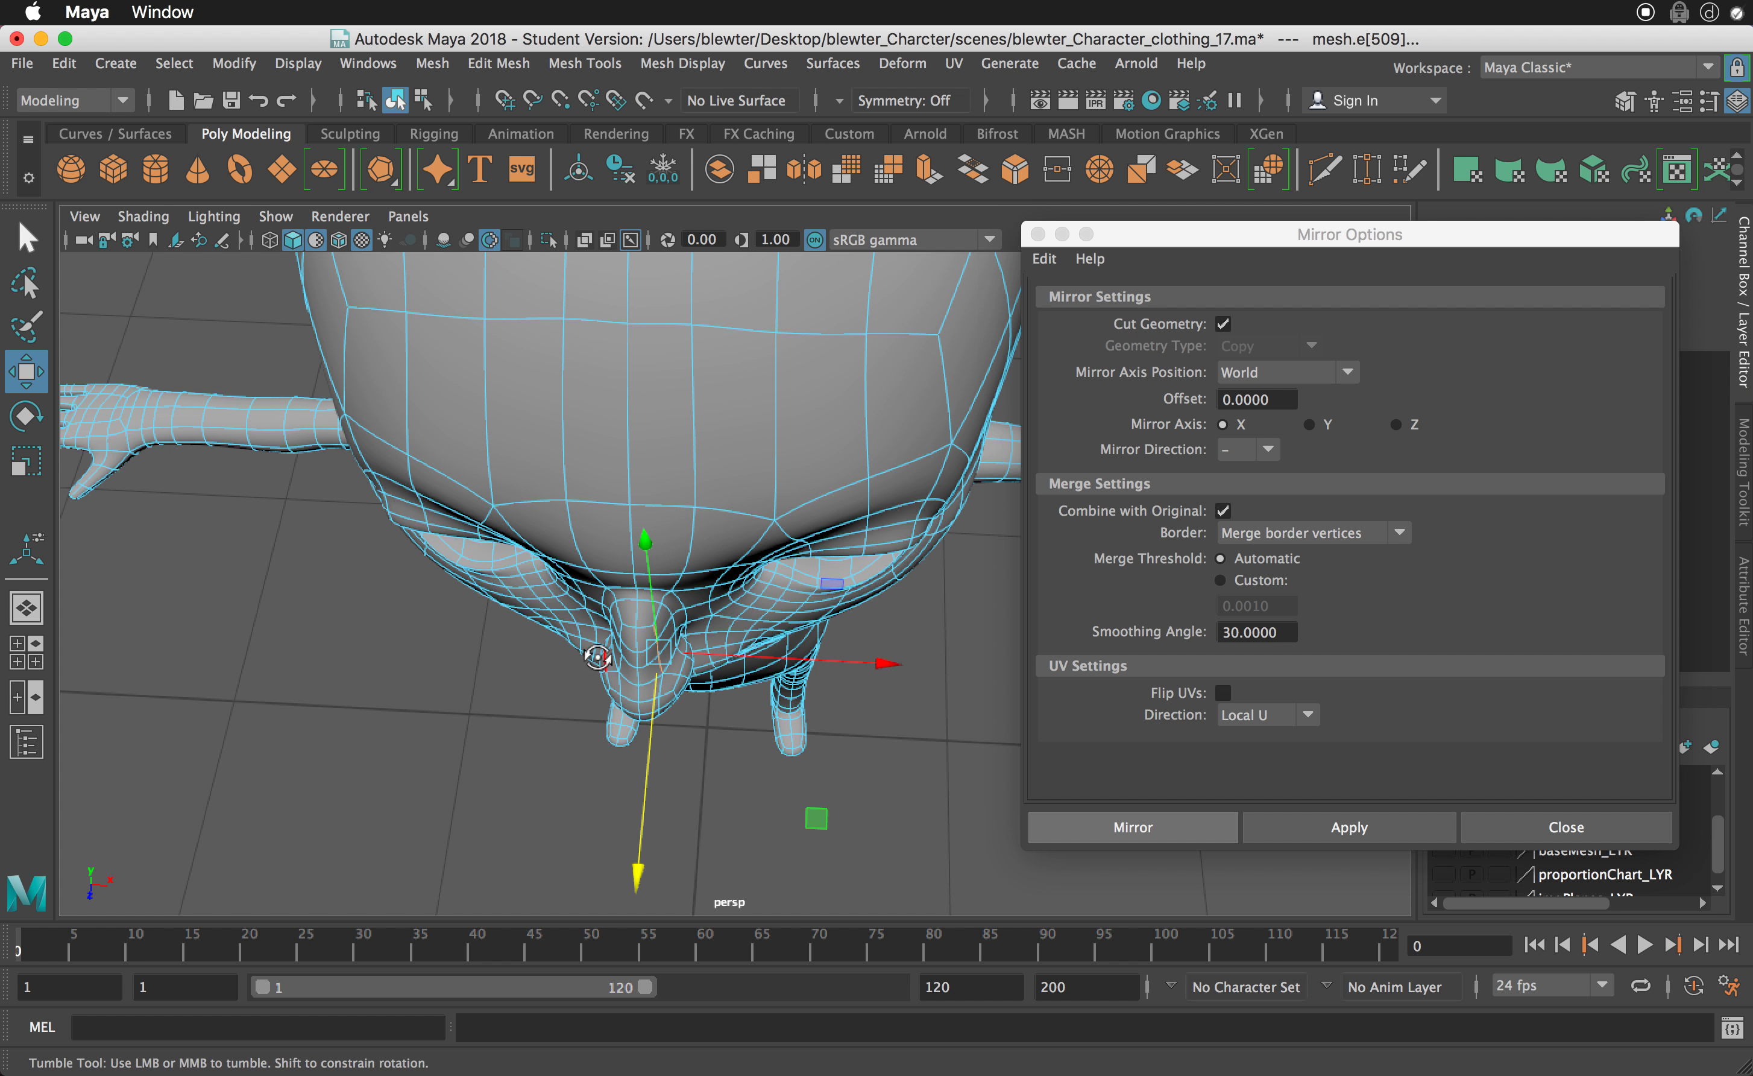
pyautogui.keyDown('alt'); pyautogui.moveTo(621, 656); pyautogui.dragTo(599, 650); pyautogui.keyUp('alt')
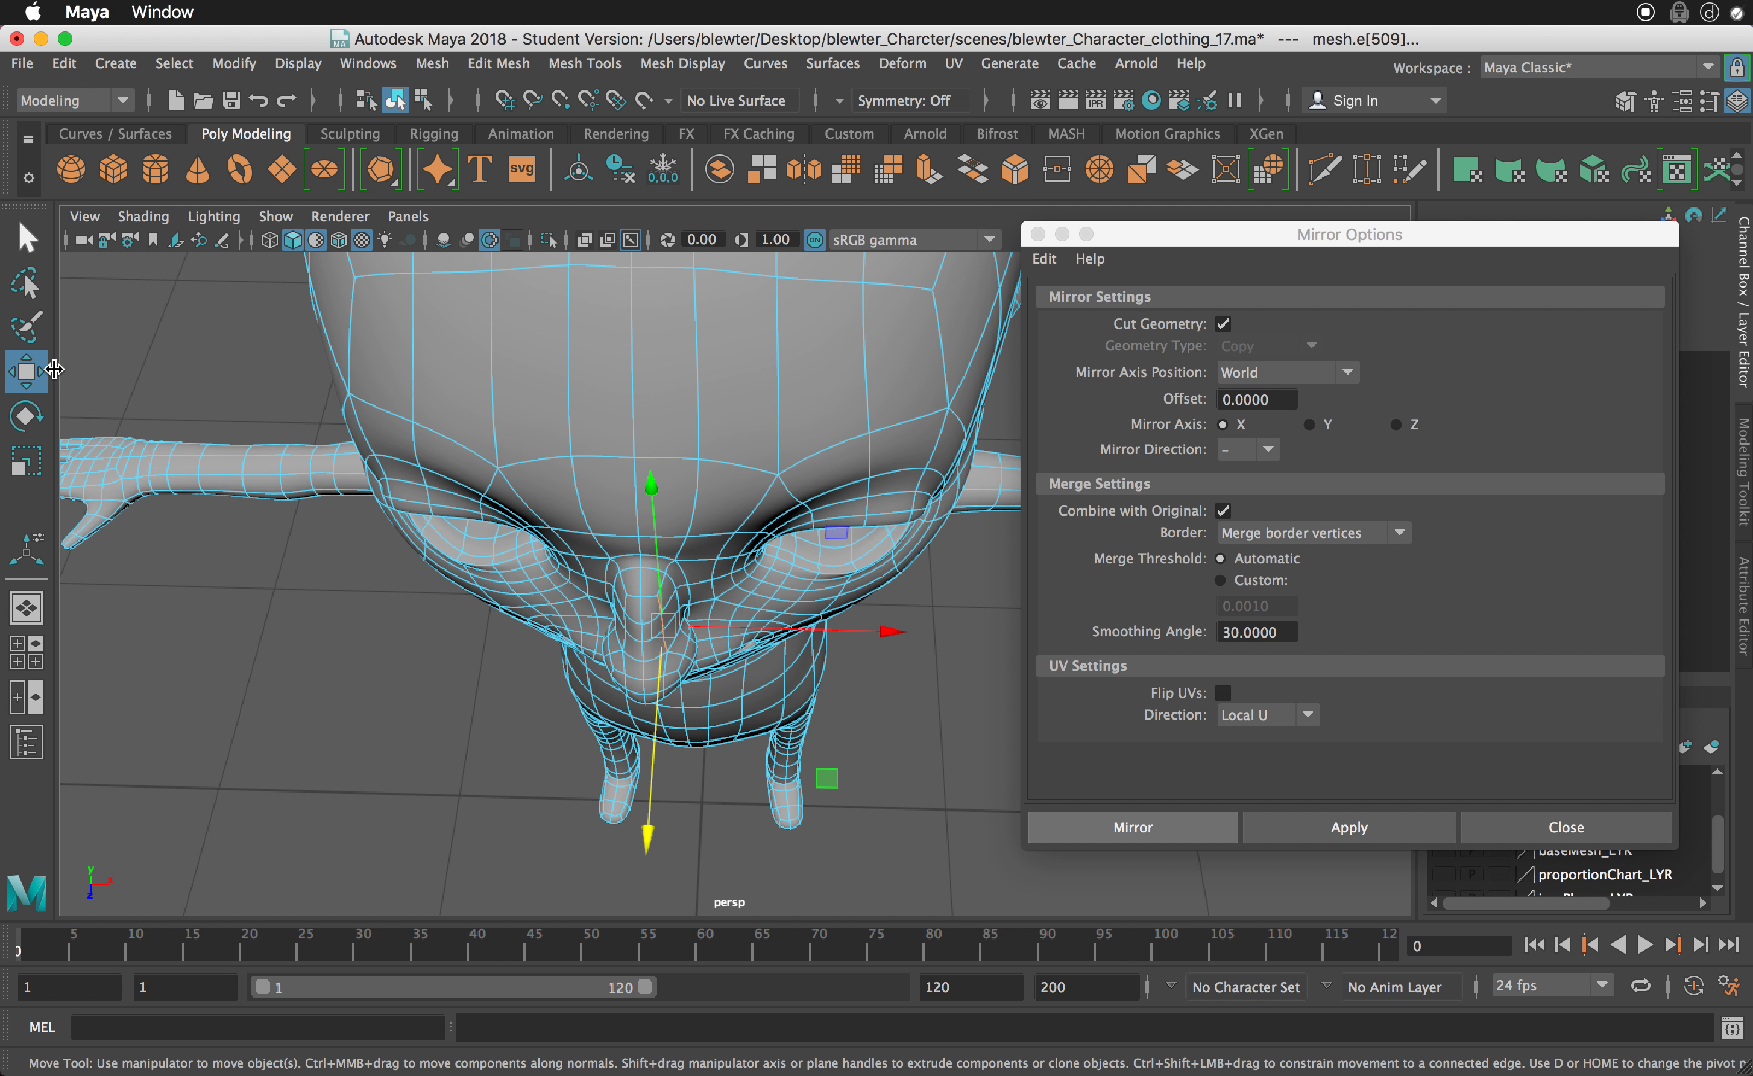
# - Open the Move tool's settings and set its symmetry to World X
pyautogui.doubleClick(31, 375)
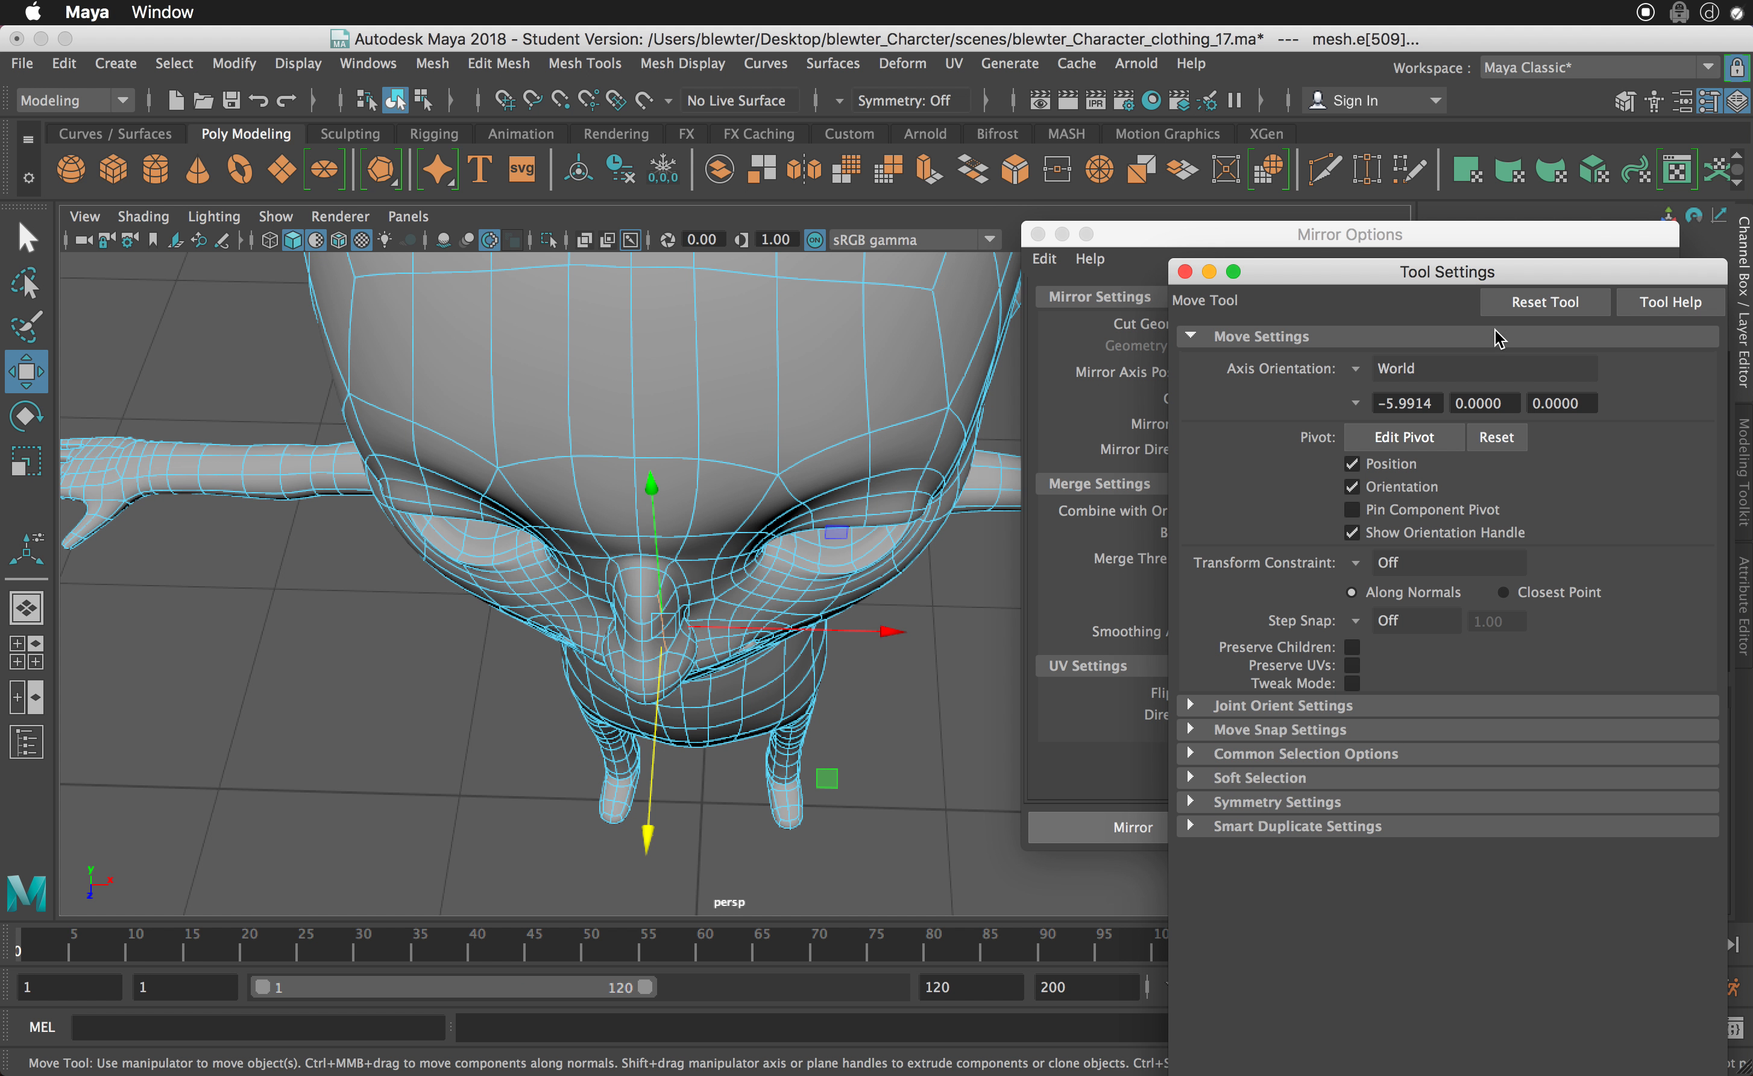
pyautogui.moveTo(1401, 278); pyautogui.dragTo(1438, 207)
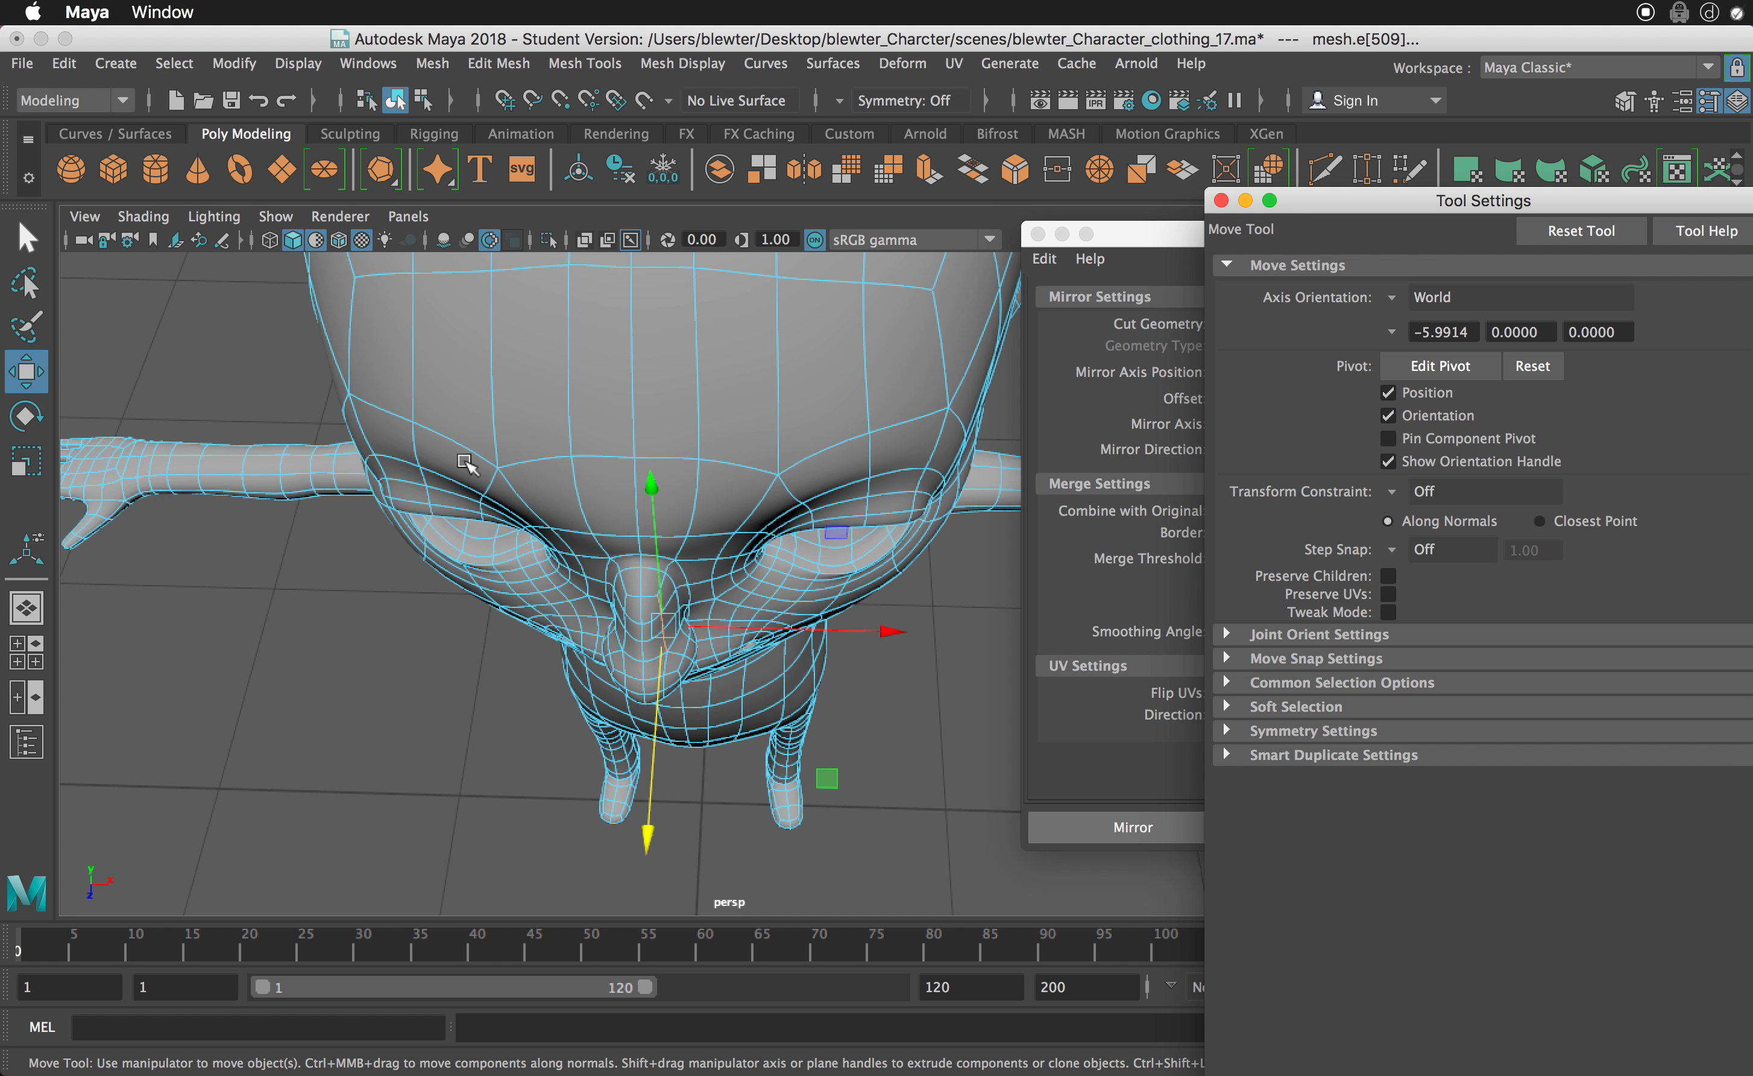
pyautogui.click(1261, 732)
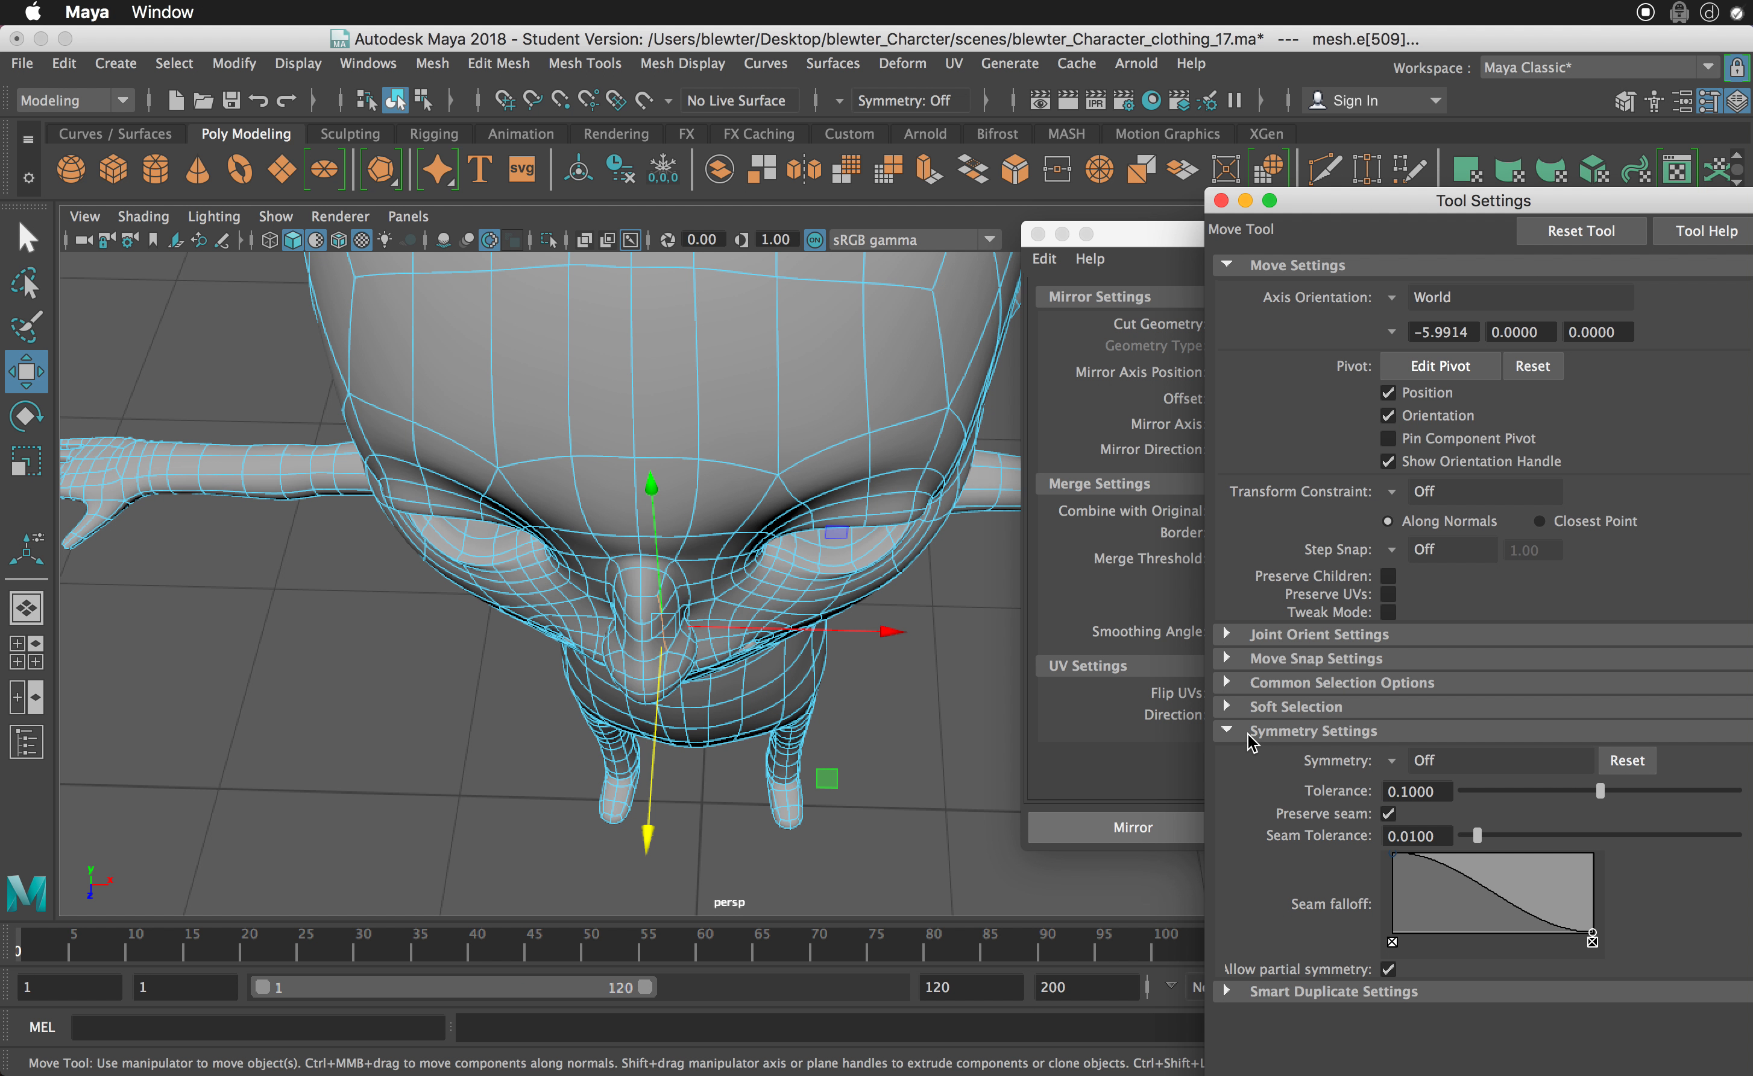
pyautogui.click(1390, 761)
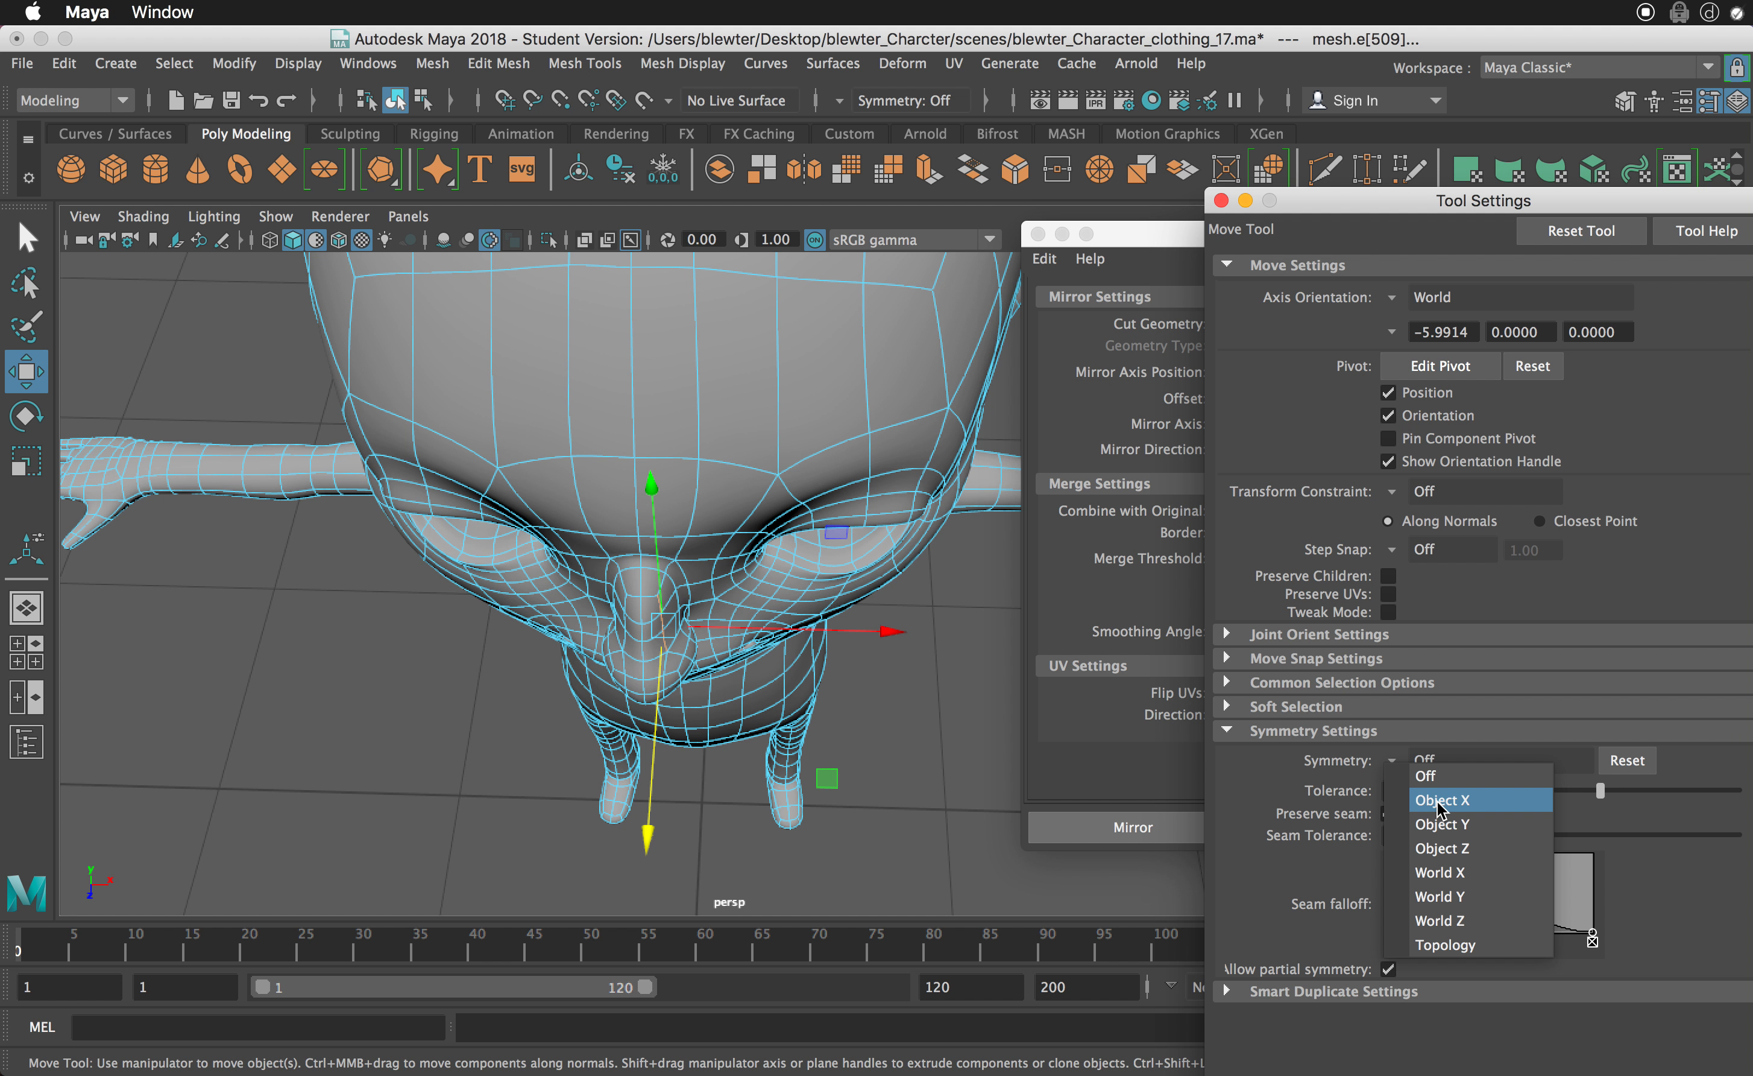
pyautogui.click(1444, 874)
# - Move the selected nose bridge edges along Z with symmetry on, deselect them and check the mirrored edge highlighting on the face
pyautogui.keyDown('alt'); pyautogui.moveTo(800, 722); pyautogui.dragTo(778, 700); pyautogui.keyUp('alt')
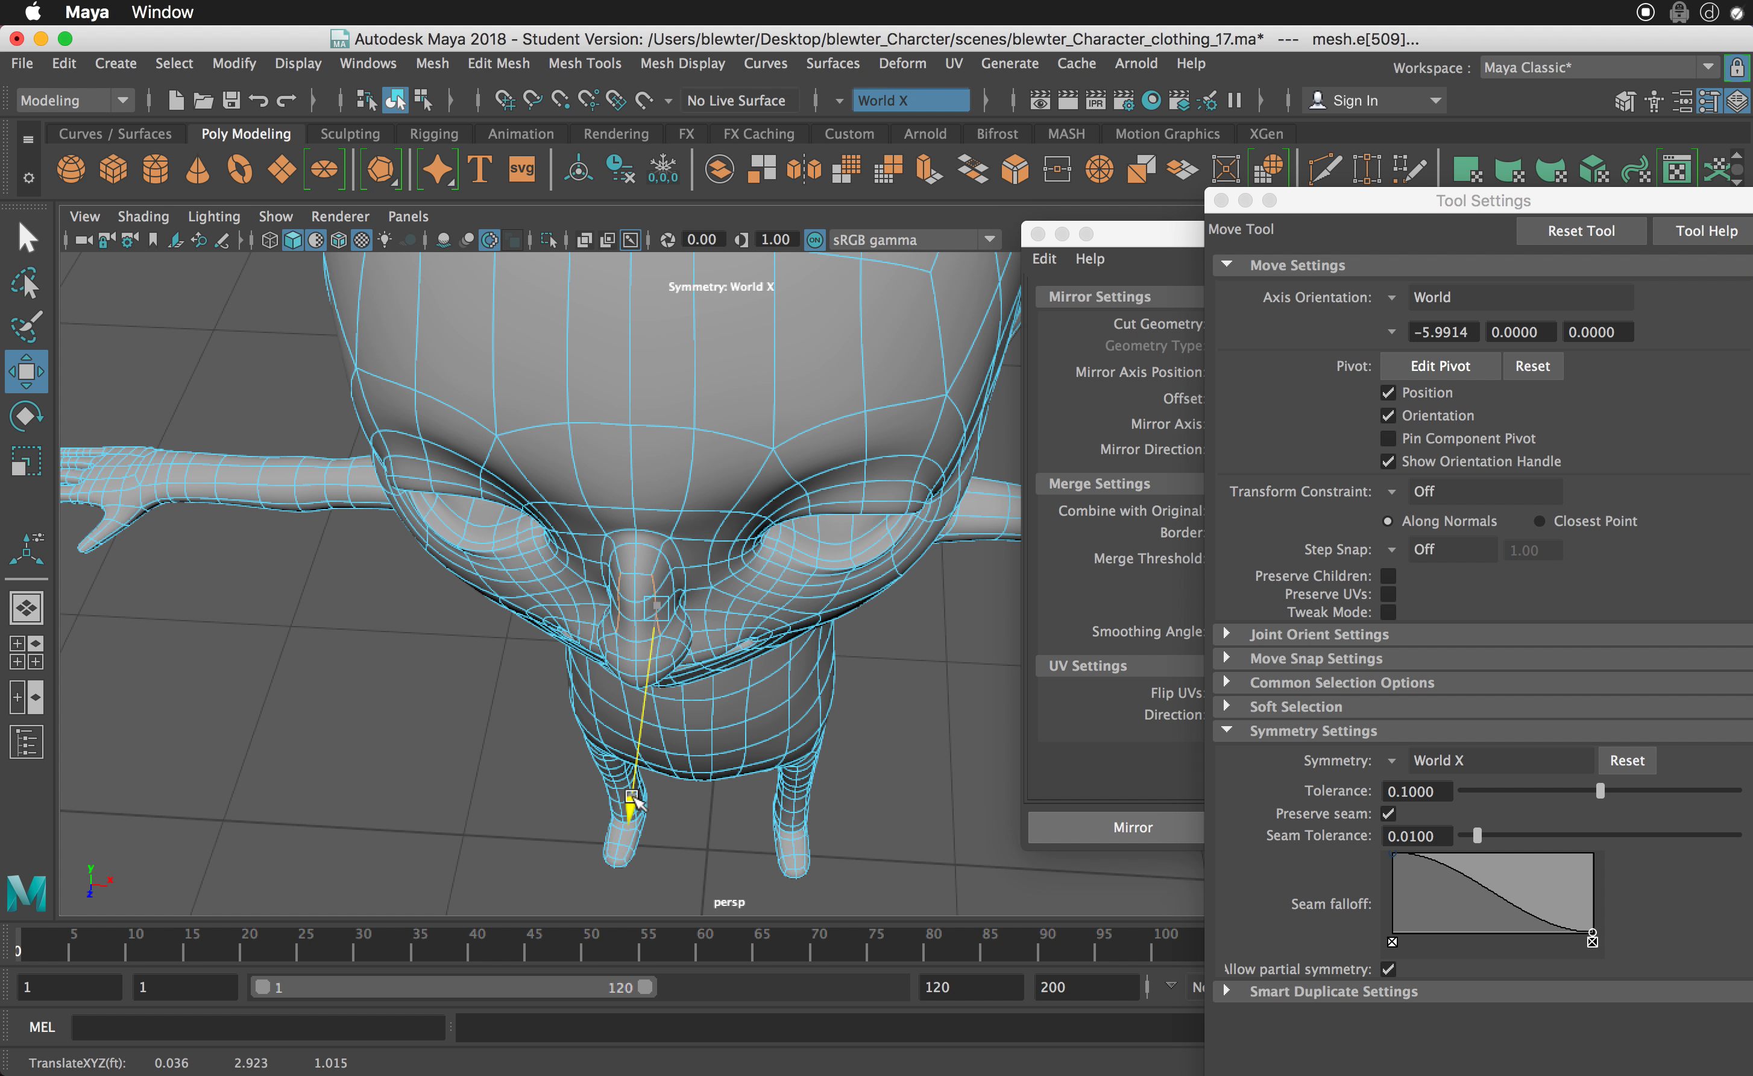
pyautogui.keyDown('alt'); pyautogui.moveTo(630, 800); pyautogui.dragTo(596, 623); pyautogui.keyUp('alt')
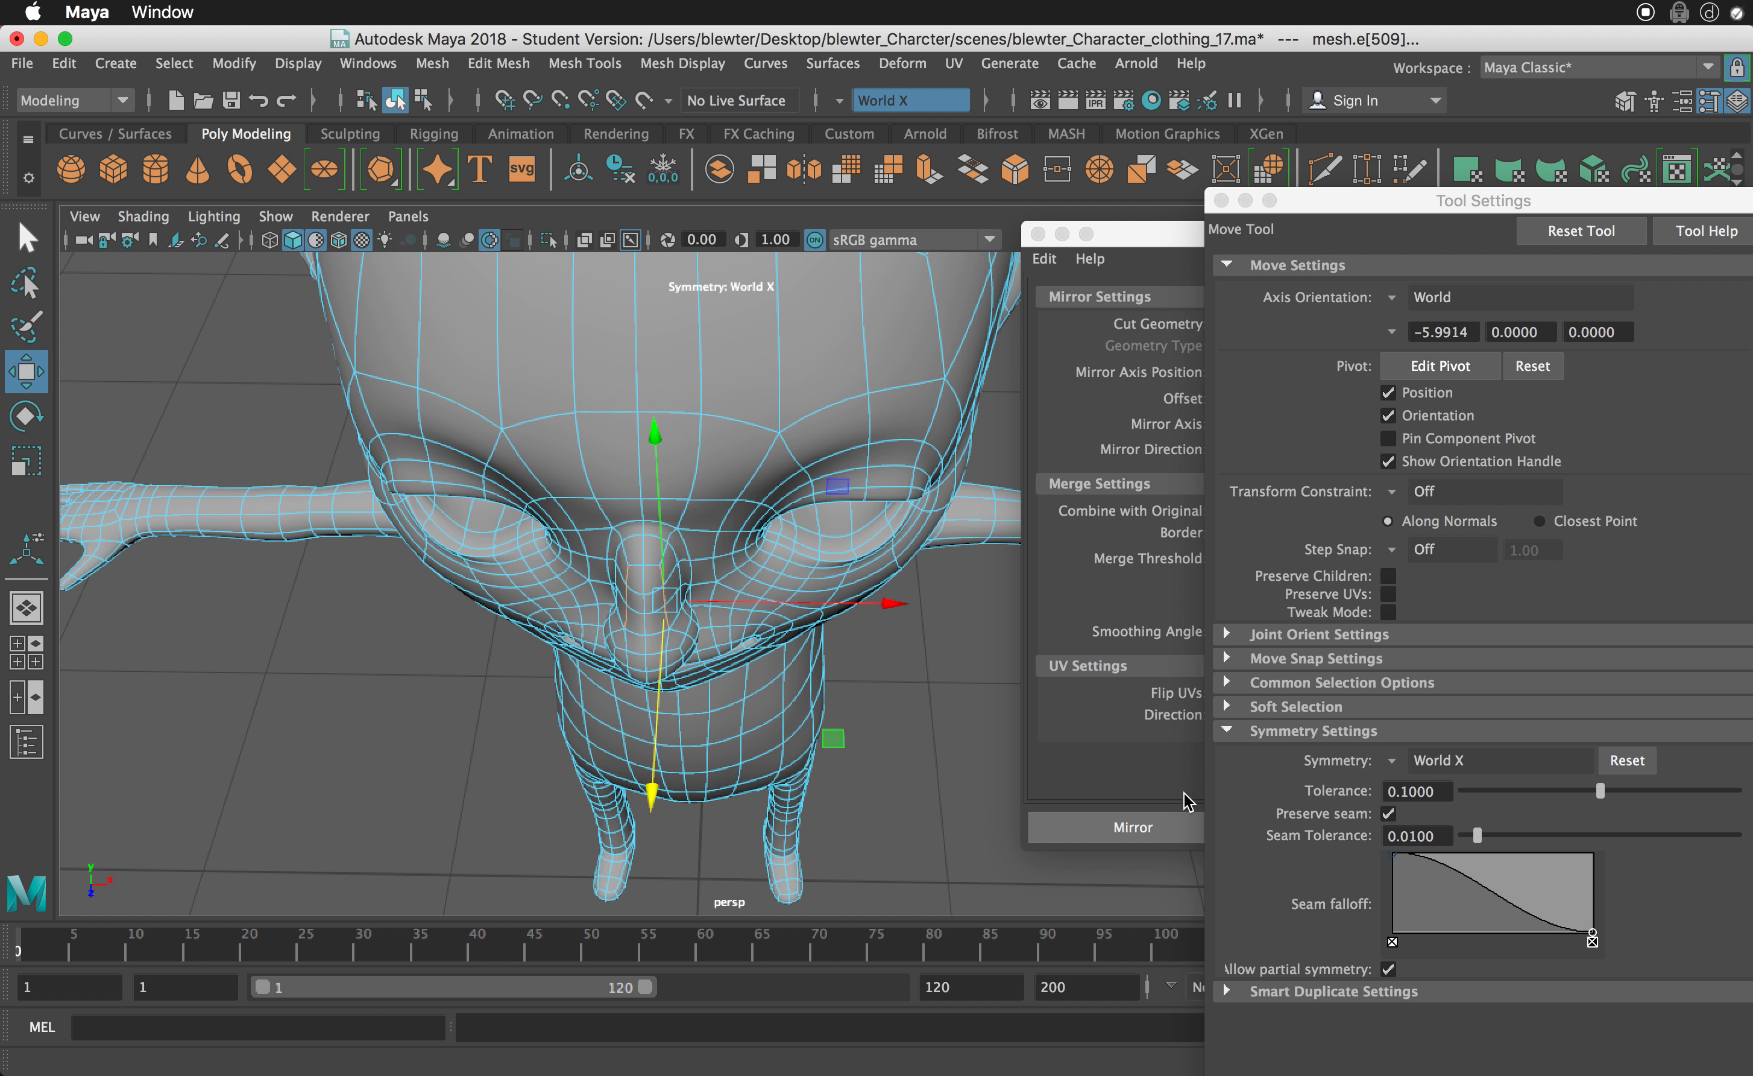
pyautogui.click(709, 597)
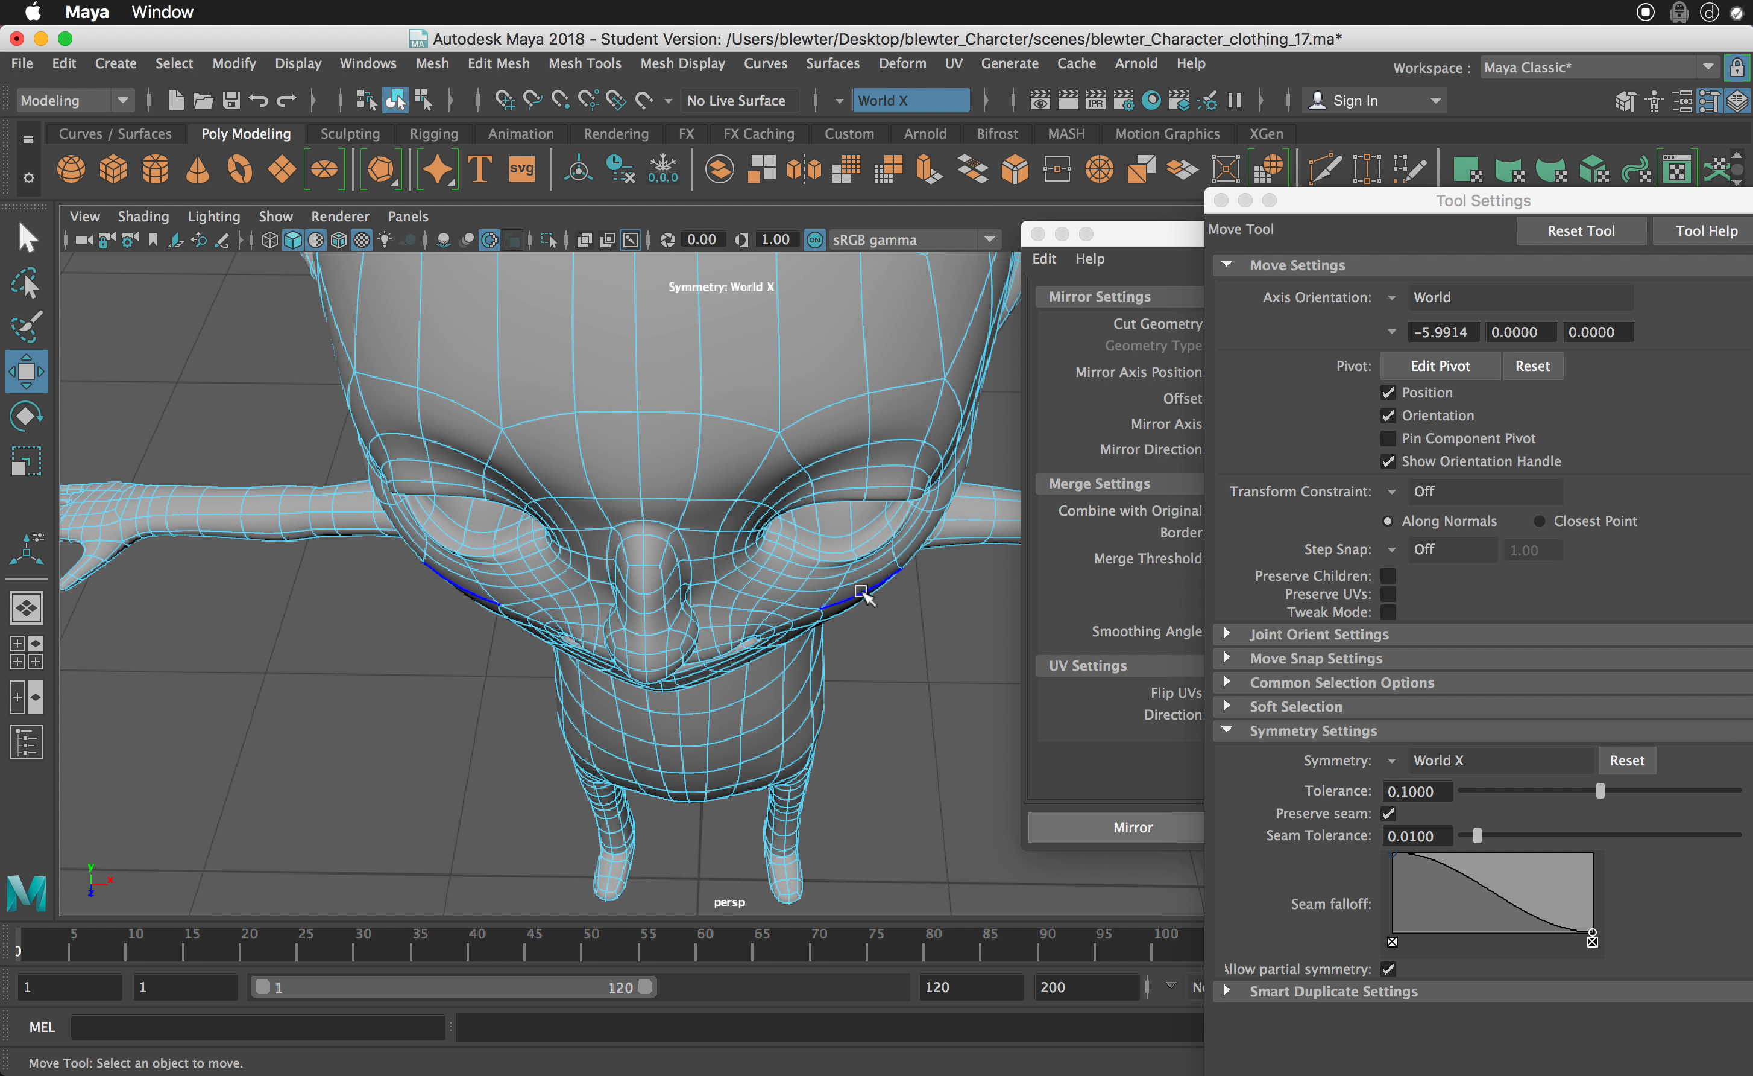
pyautogui.moveTo(862, 592)
pyautogui.keyDown('alt'); pyautogui.mouseDown()
pyautogui.moveTo(854, 551)
pyautogui.moveTo(848, 572)
pyautogui.mouseUp(); pyautogui.keyUp('alt')
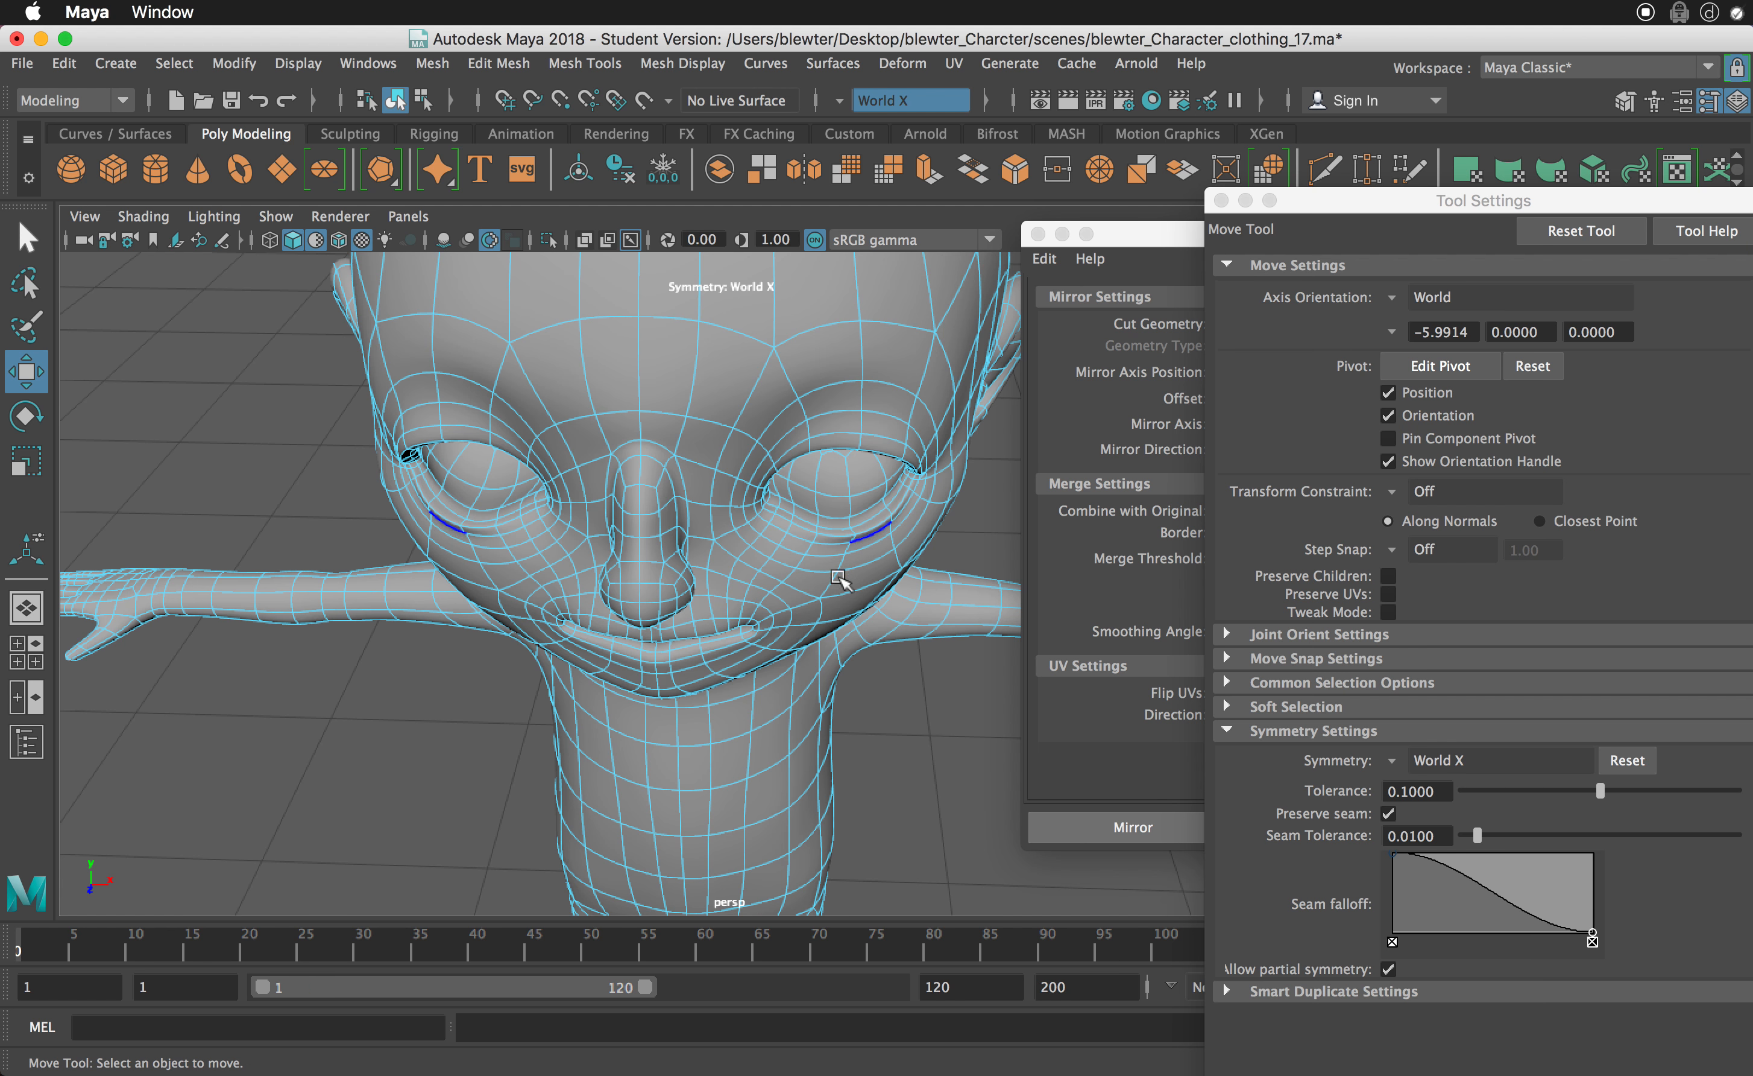
# - Change the symmetry to Topology, using a centre edge on the nose bridge as the symmetry edge
pyautogui.click(1398, 768)
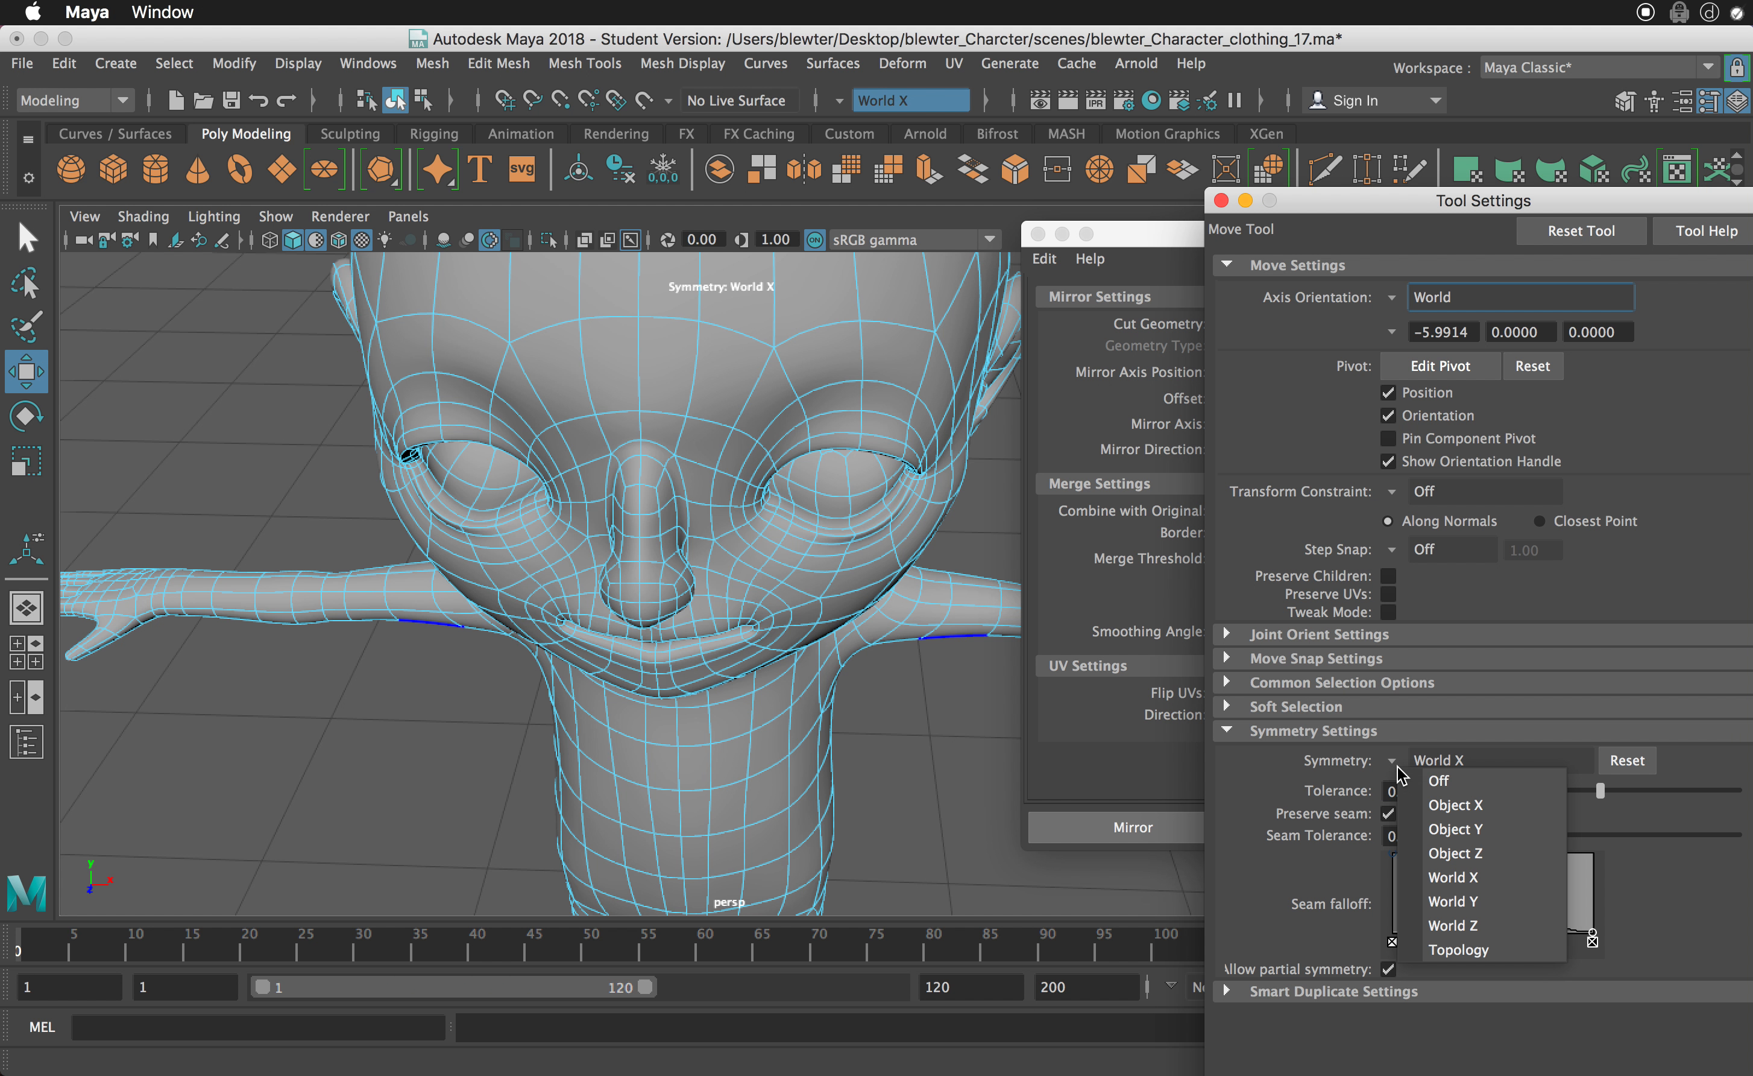
pyautogui.click(1461, 949)
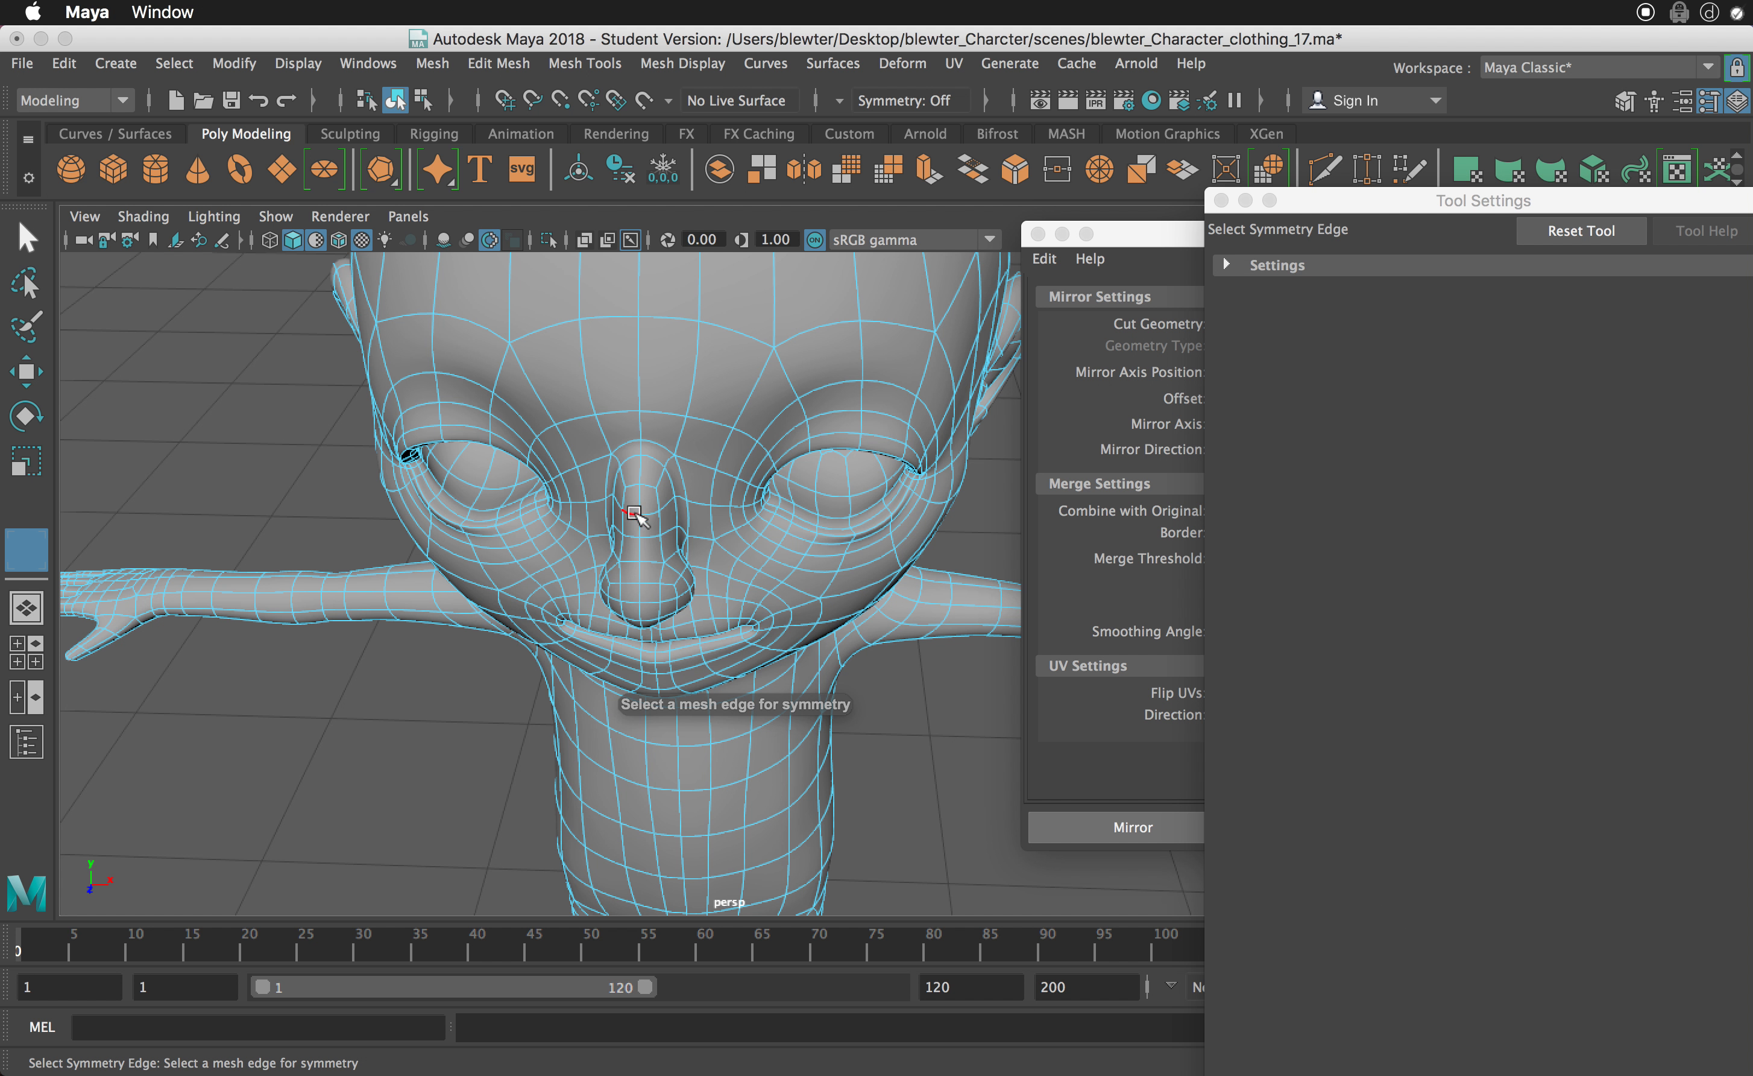
pyautogui.click(638, 553)
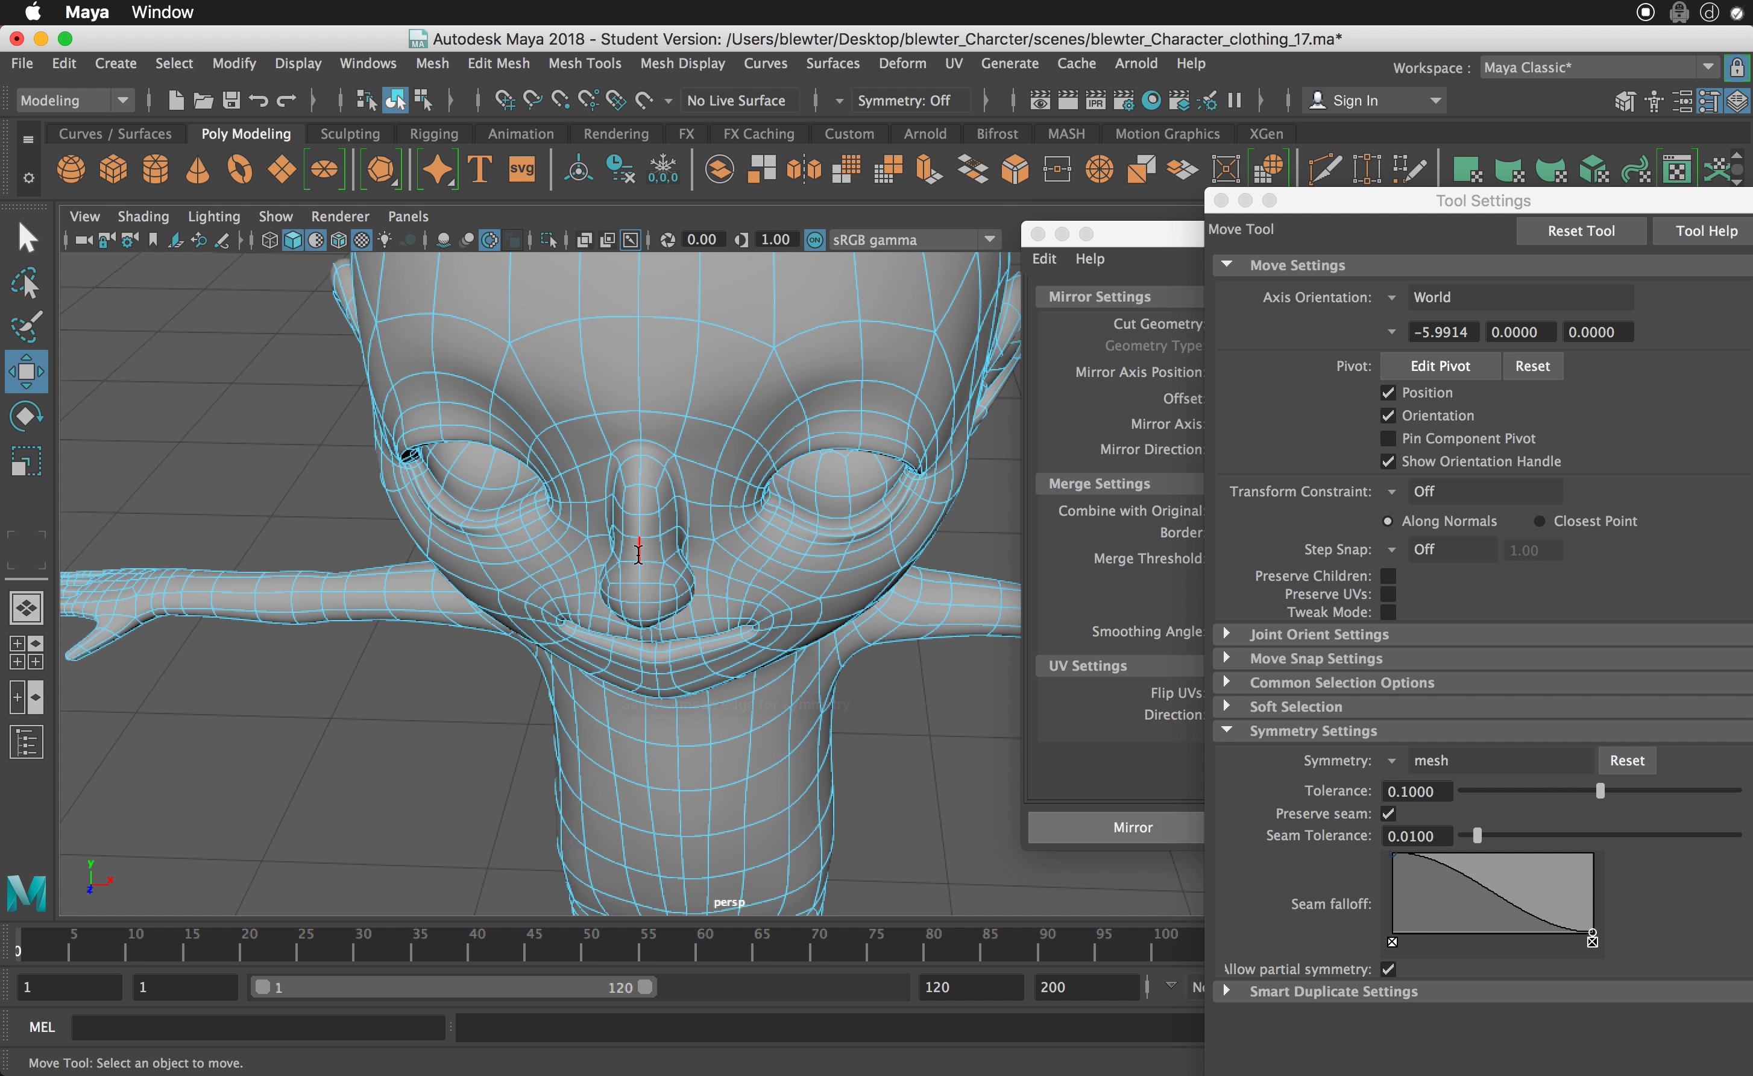
# - Check the mirrored highlighting, select the matching vertices on both sides of the nose and turn on soft selection around them
pyautogui.moveTo(705, 556); pyautogui.dragTo(716, 582)
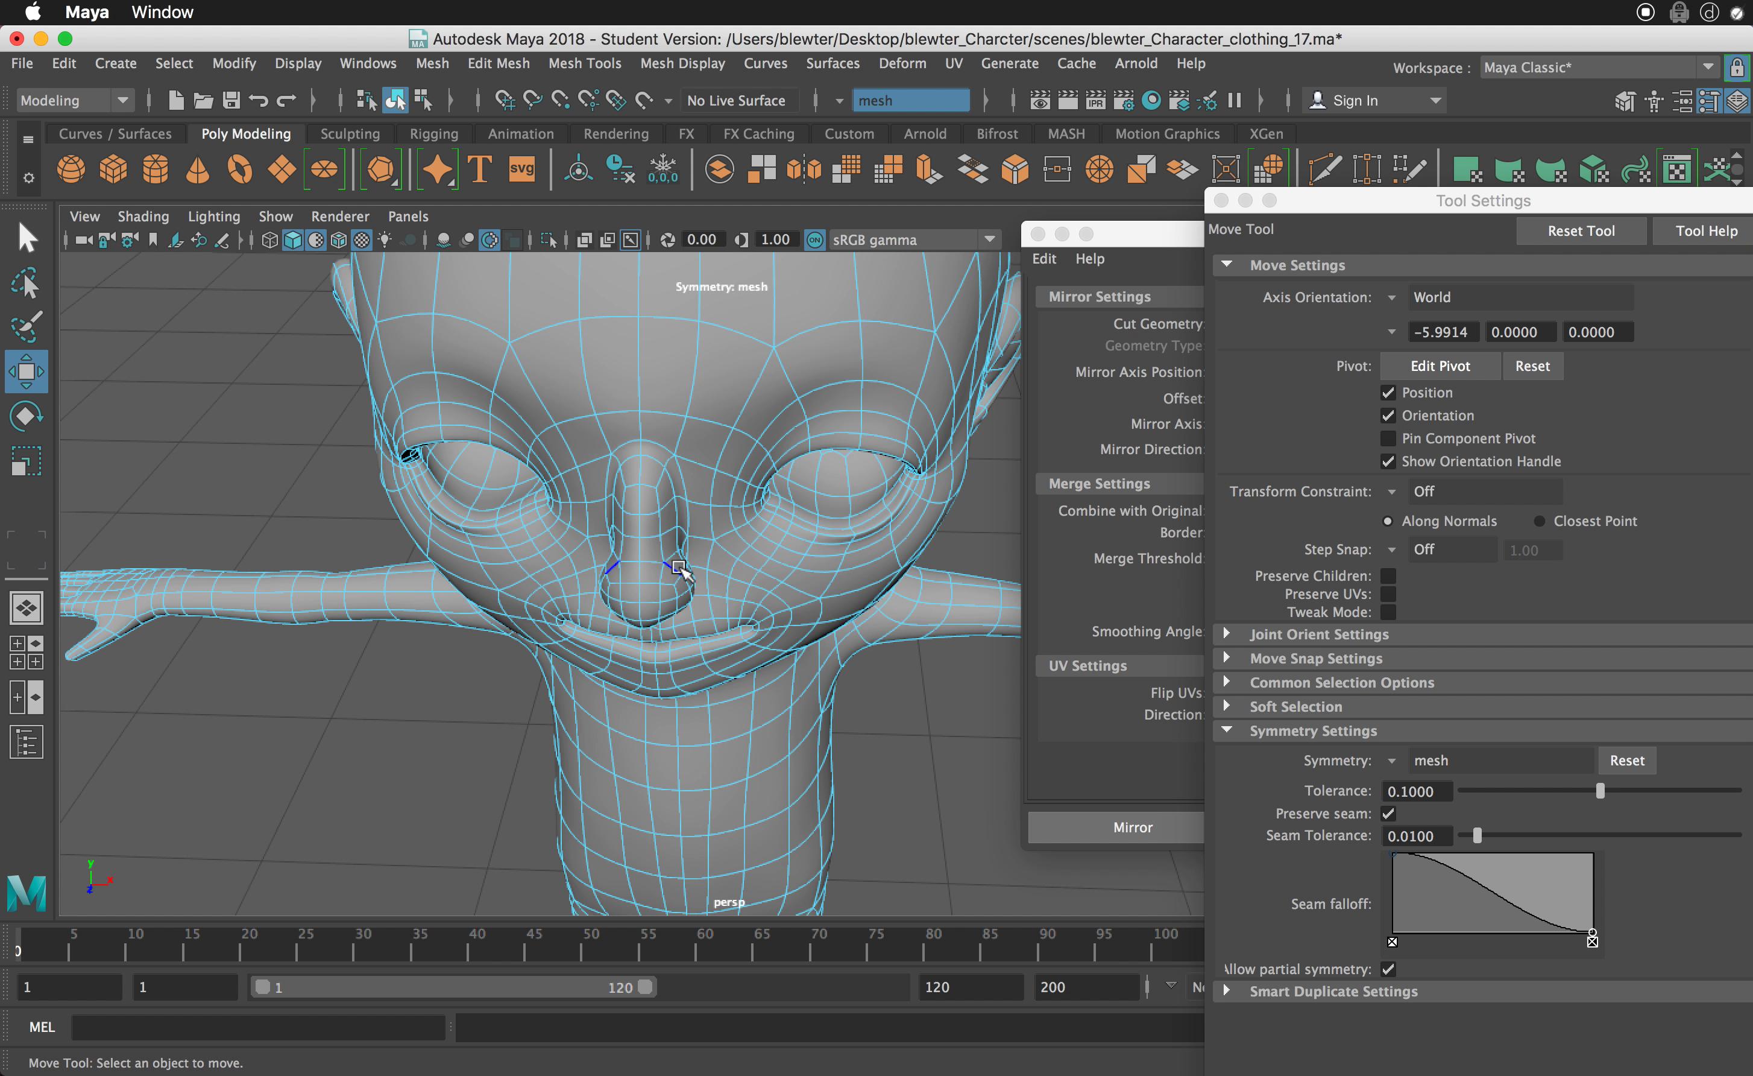
pyautogui.moveTo(679, 566); pyautogui.dragTo(605, 563, button='right')
pyautogui.click(680, 574)
pyautogui.keyDown('alt'); pyautogui.moveTo(680, 574); pyautogui.dragTo(731, 616); pyautogui.keyUp('alt')
pyautogui.press('b')
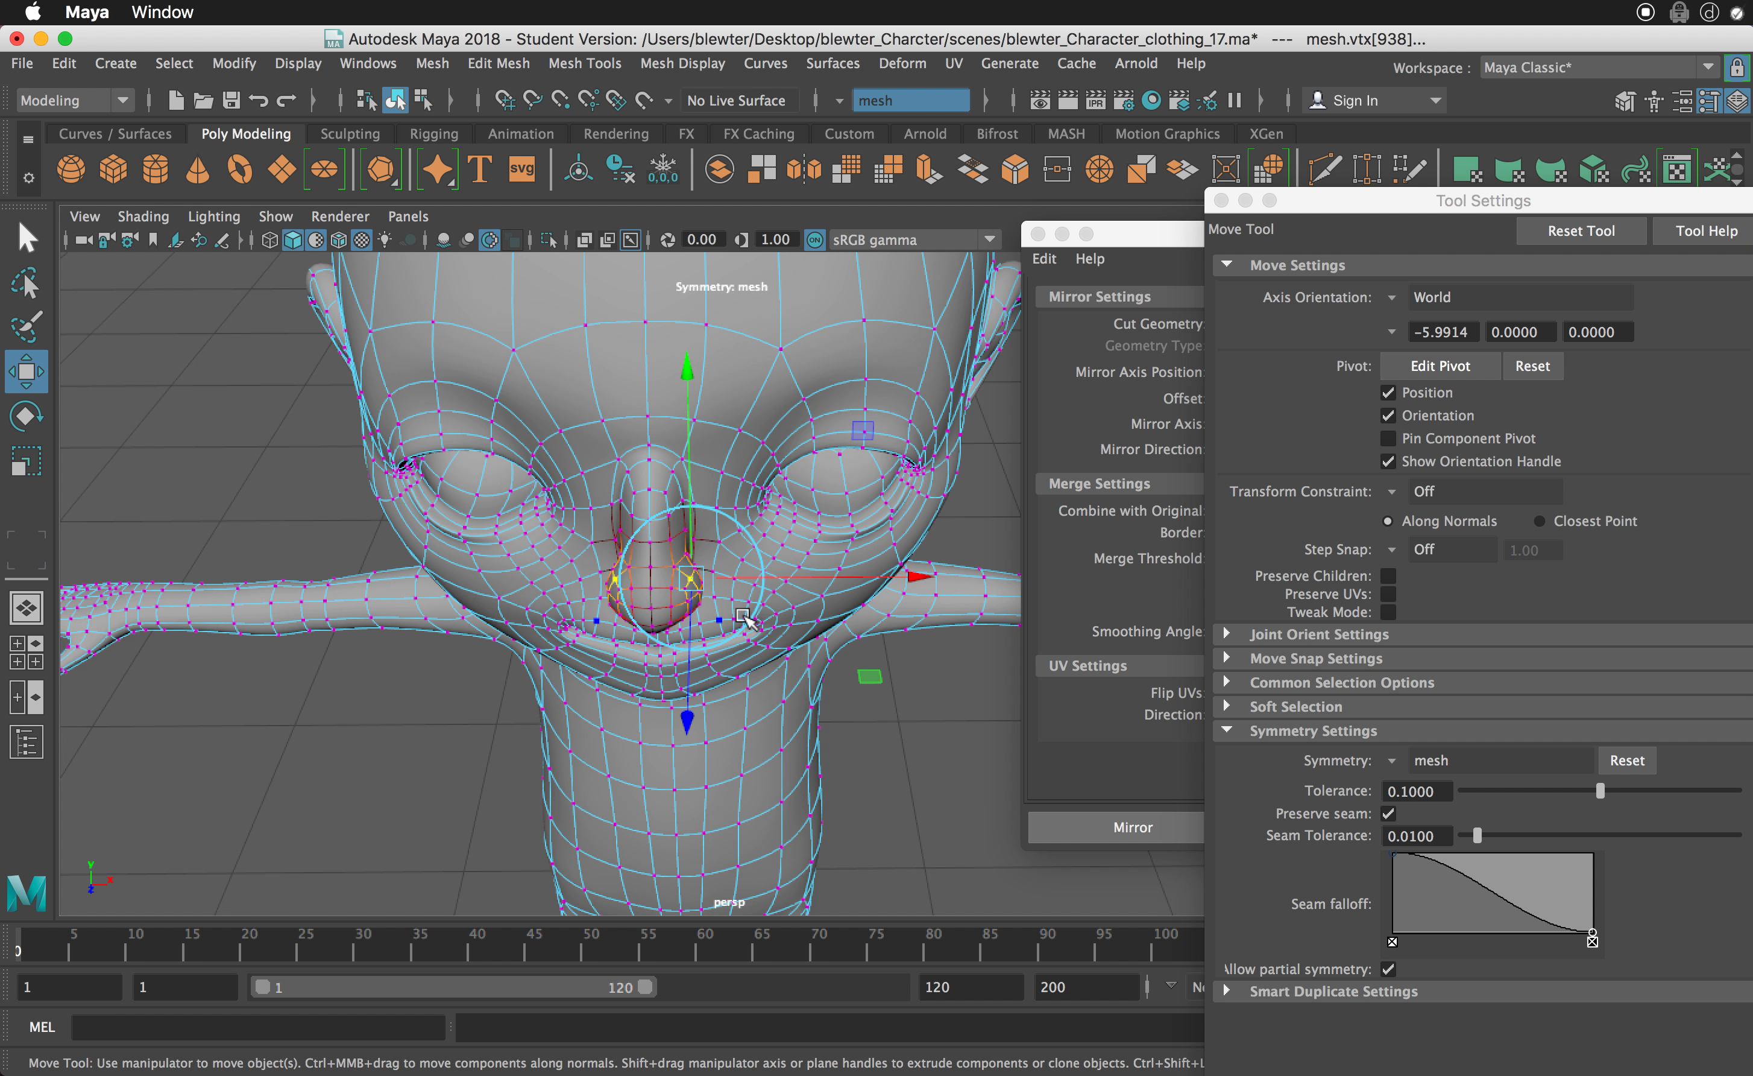
# - Try pulling the softly selected nose vertices forward along Z, and undo both the move and the soft selection
pyautogui.keyDown('alt'); pyautogui.moveTo(833, 587); pyautogui.dragTo(594, 620); pyautogui.keyUp('alt')
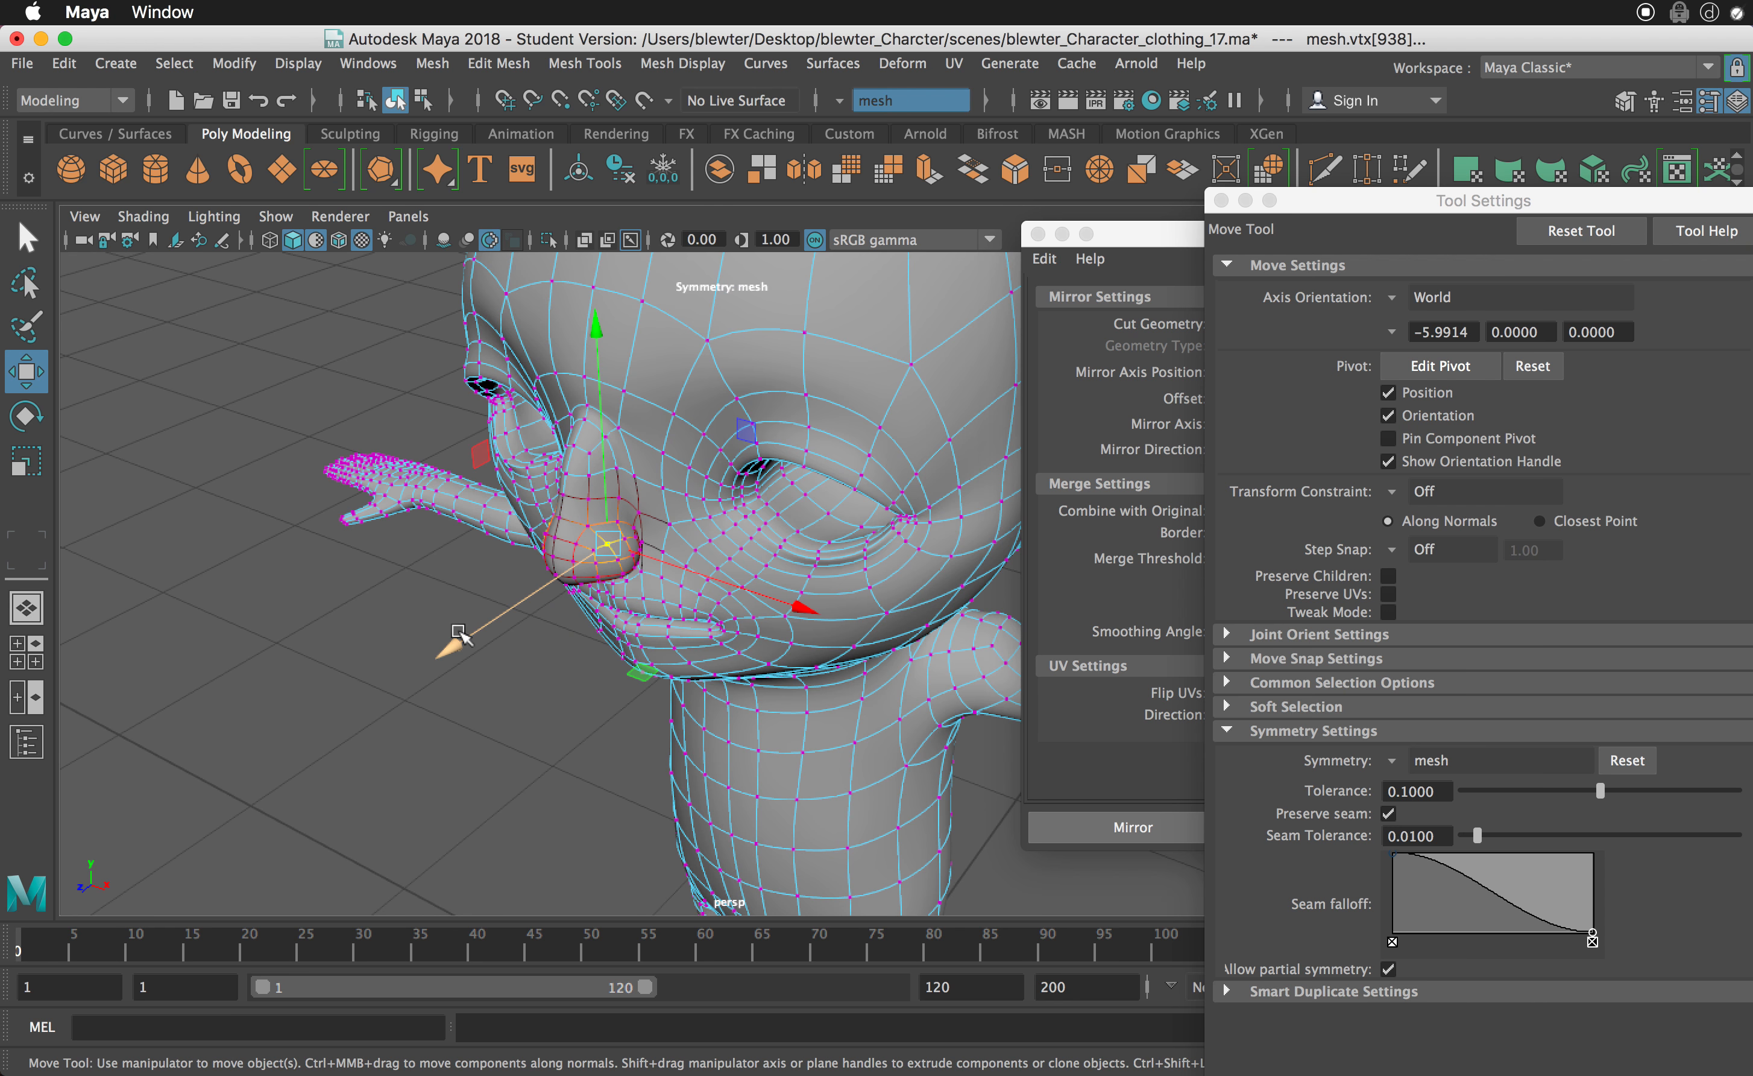
pyautogui.moveTo(461, 634); pyautogui.dragTo(676, 547)
pyautogui.press('z')
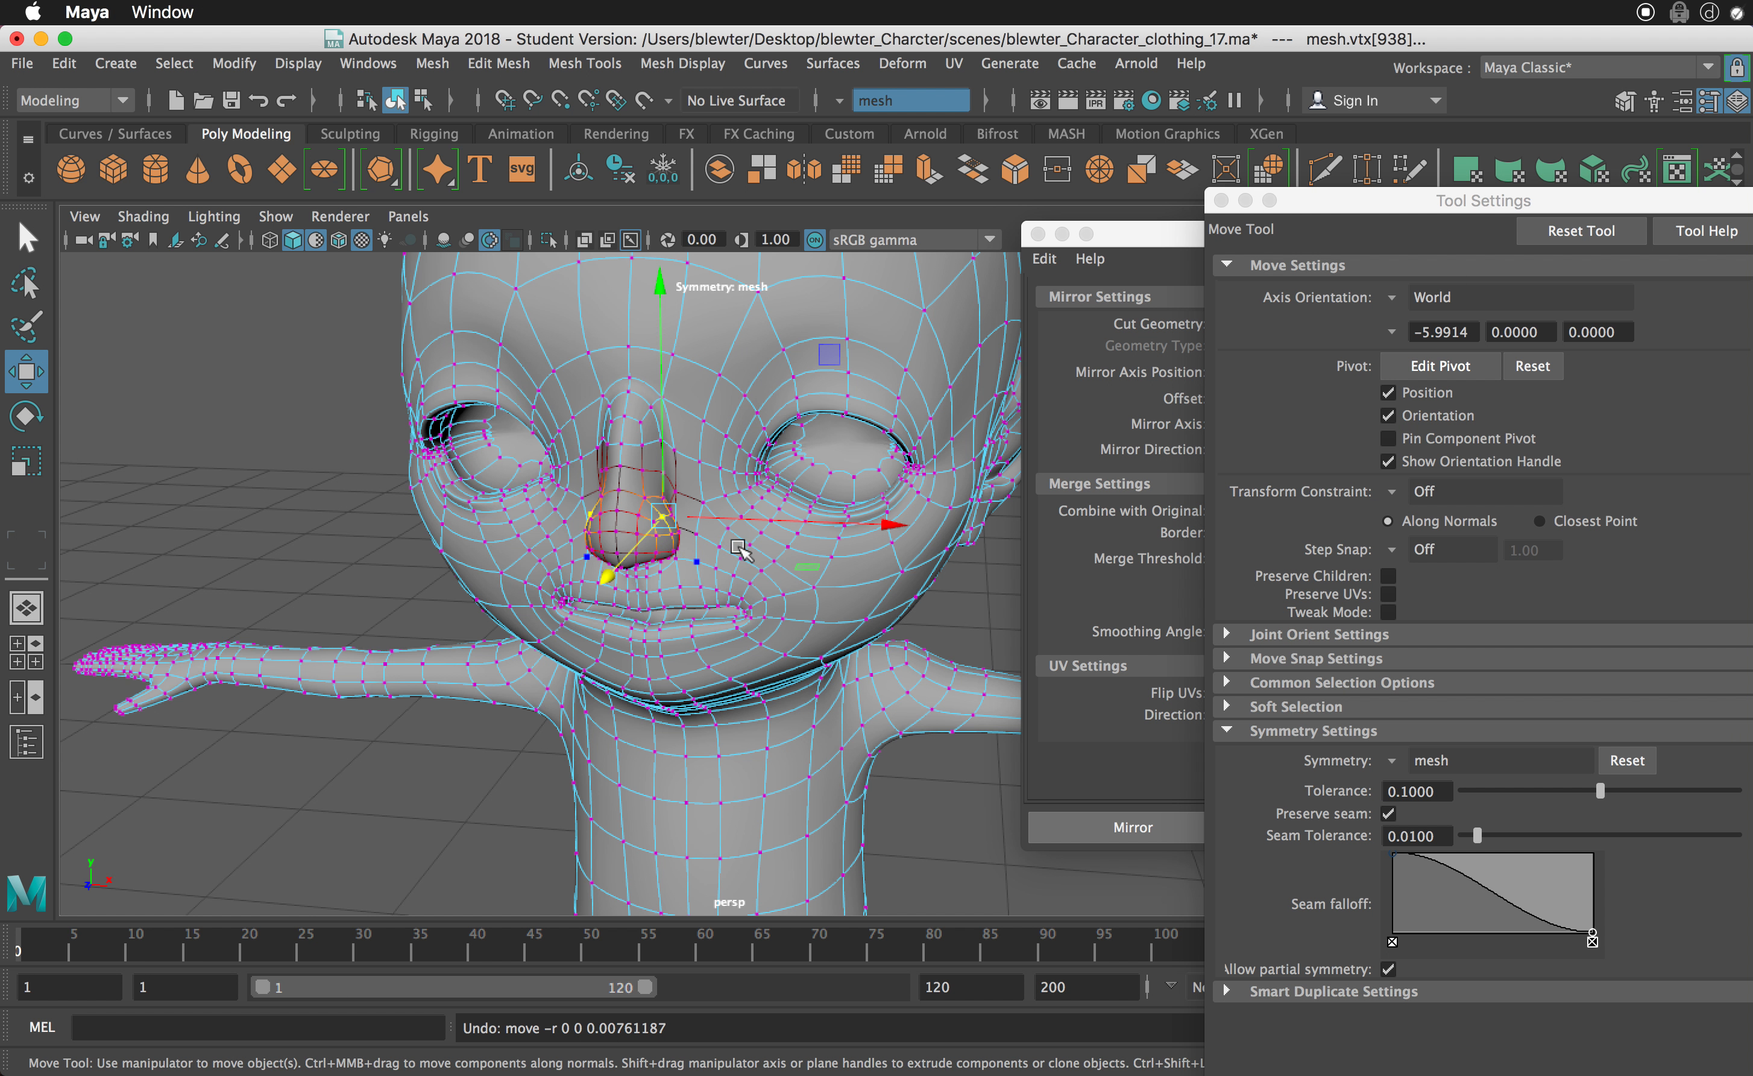
pyautogui.press('z')
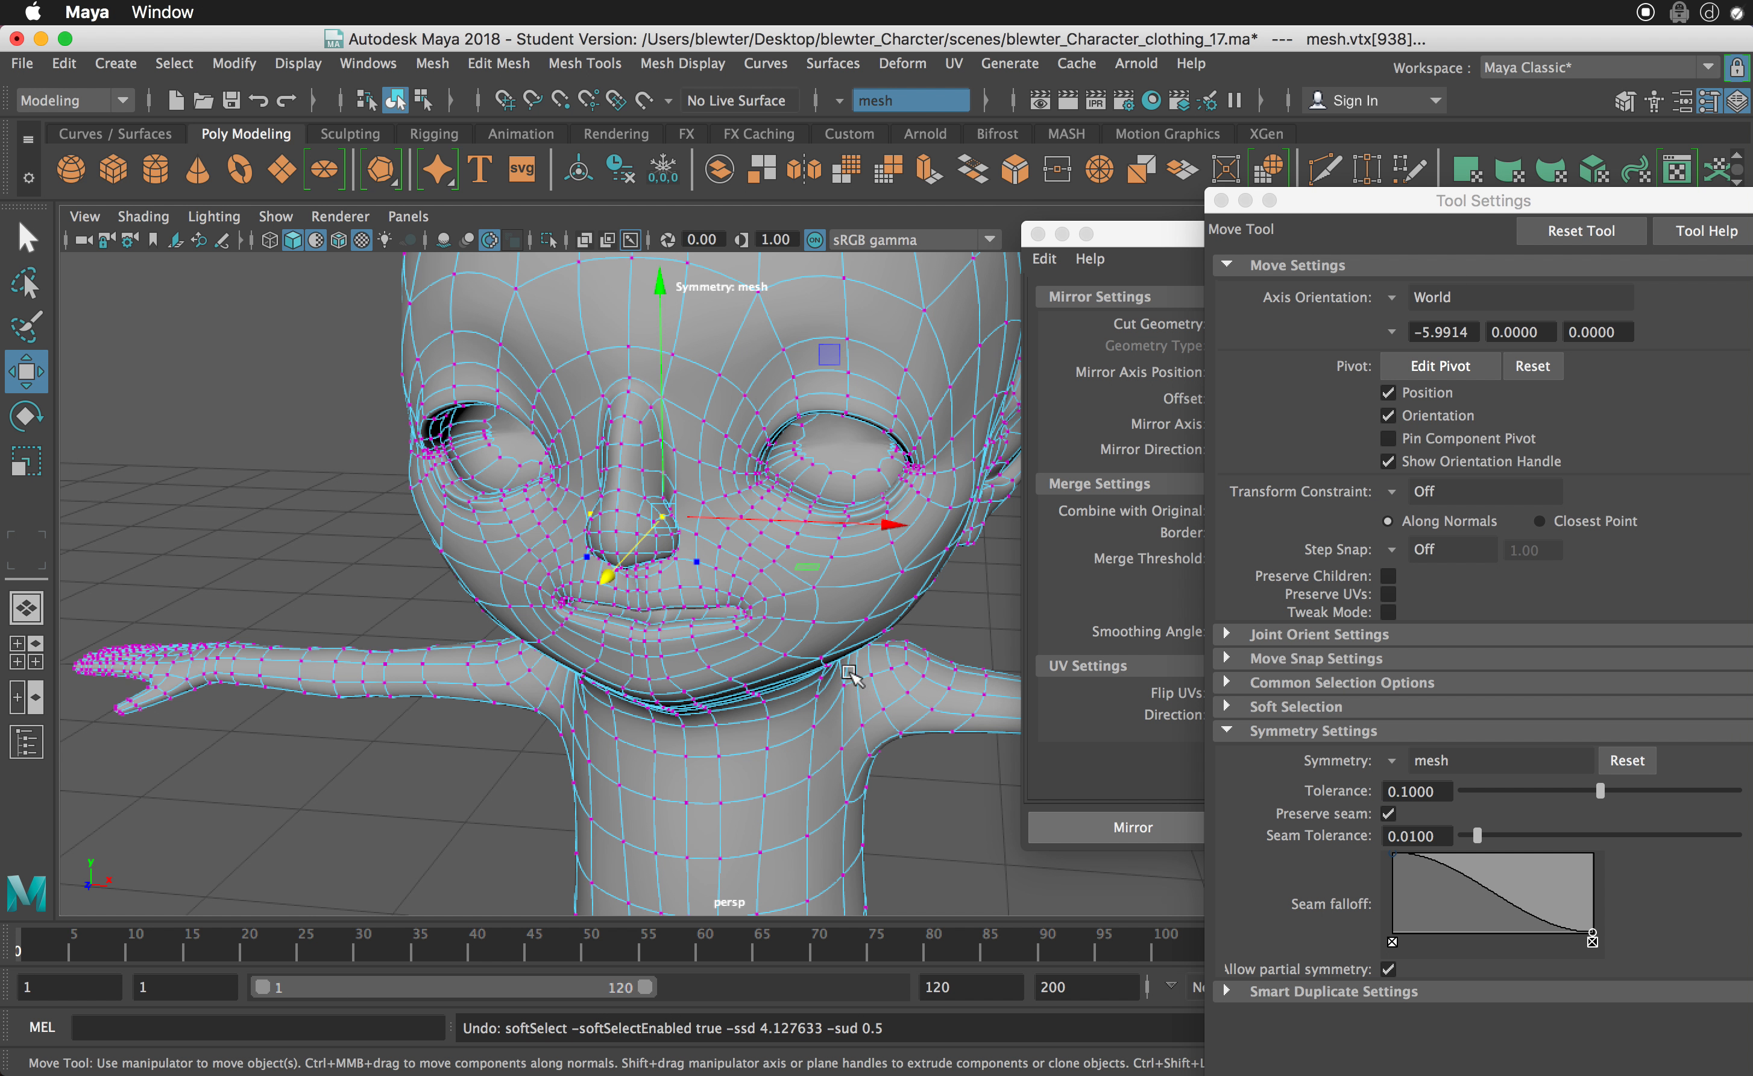
# - Return the mesh to object selection and examine the whole head and upper body from the front
pyautogui.keyDown('alt'); pyautogui.moveTo(849, 674); pyautogui.dragTo(717, 605); pyautogui.keyUp('alt')
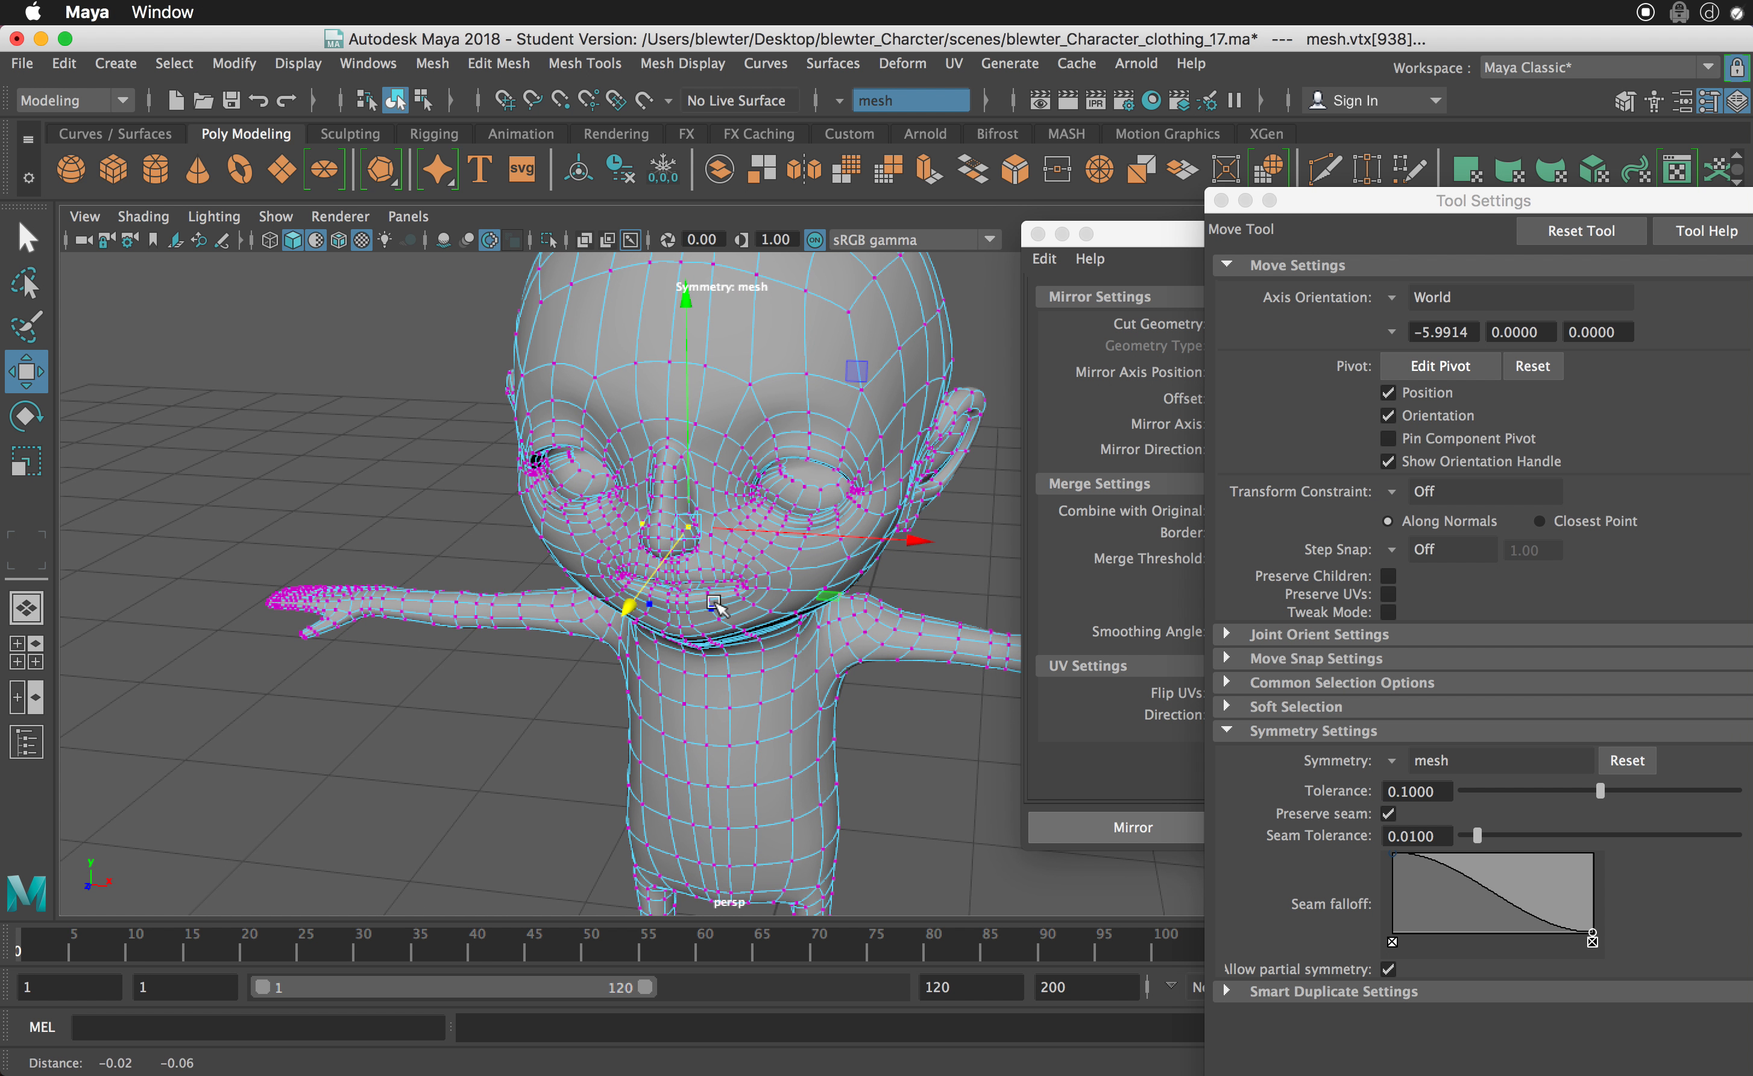
pyautogui.moveTo(716, 605); pyautogui.dragTo(802, 594, button='right')
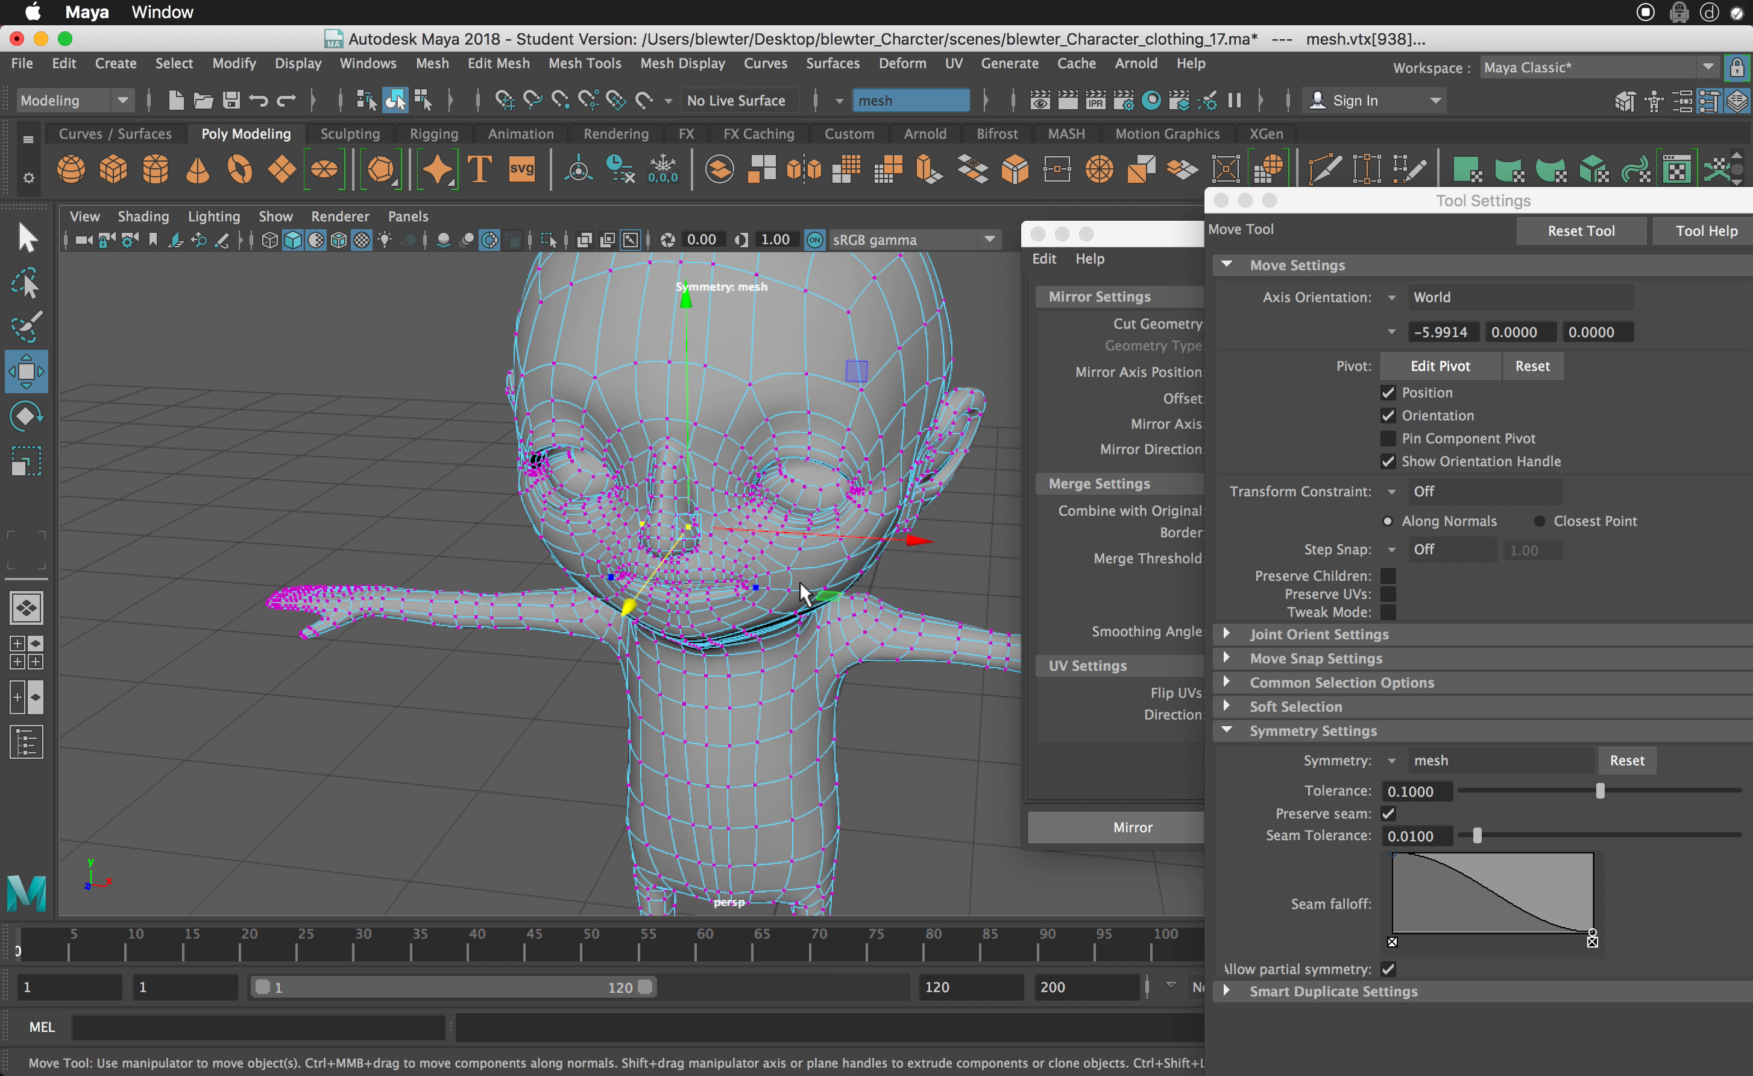
pyautogui.keyDown('alt'); pyautogui.moveTo(855, 594); pyautogui.dragTo(869, 588); pyautogui.keyUp('alt')
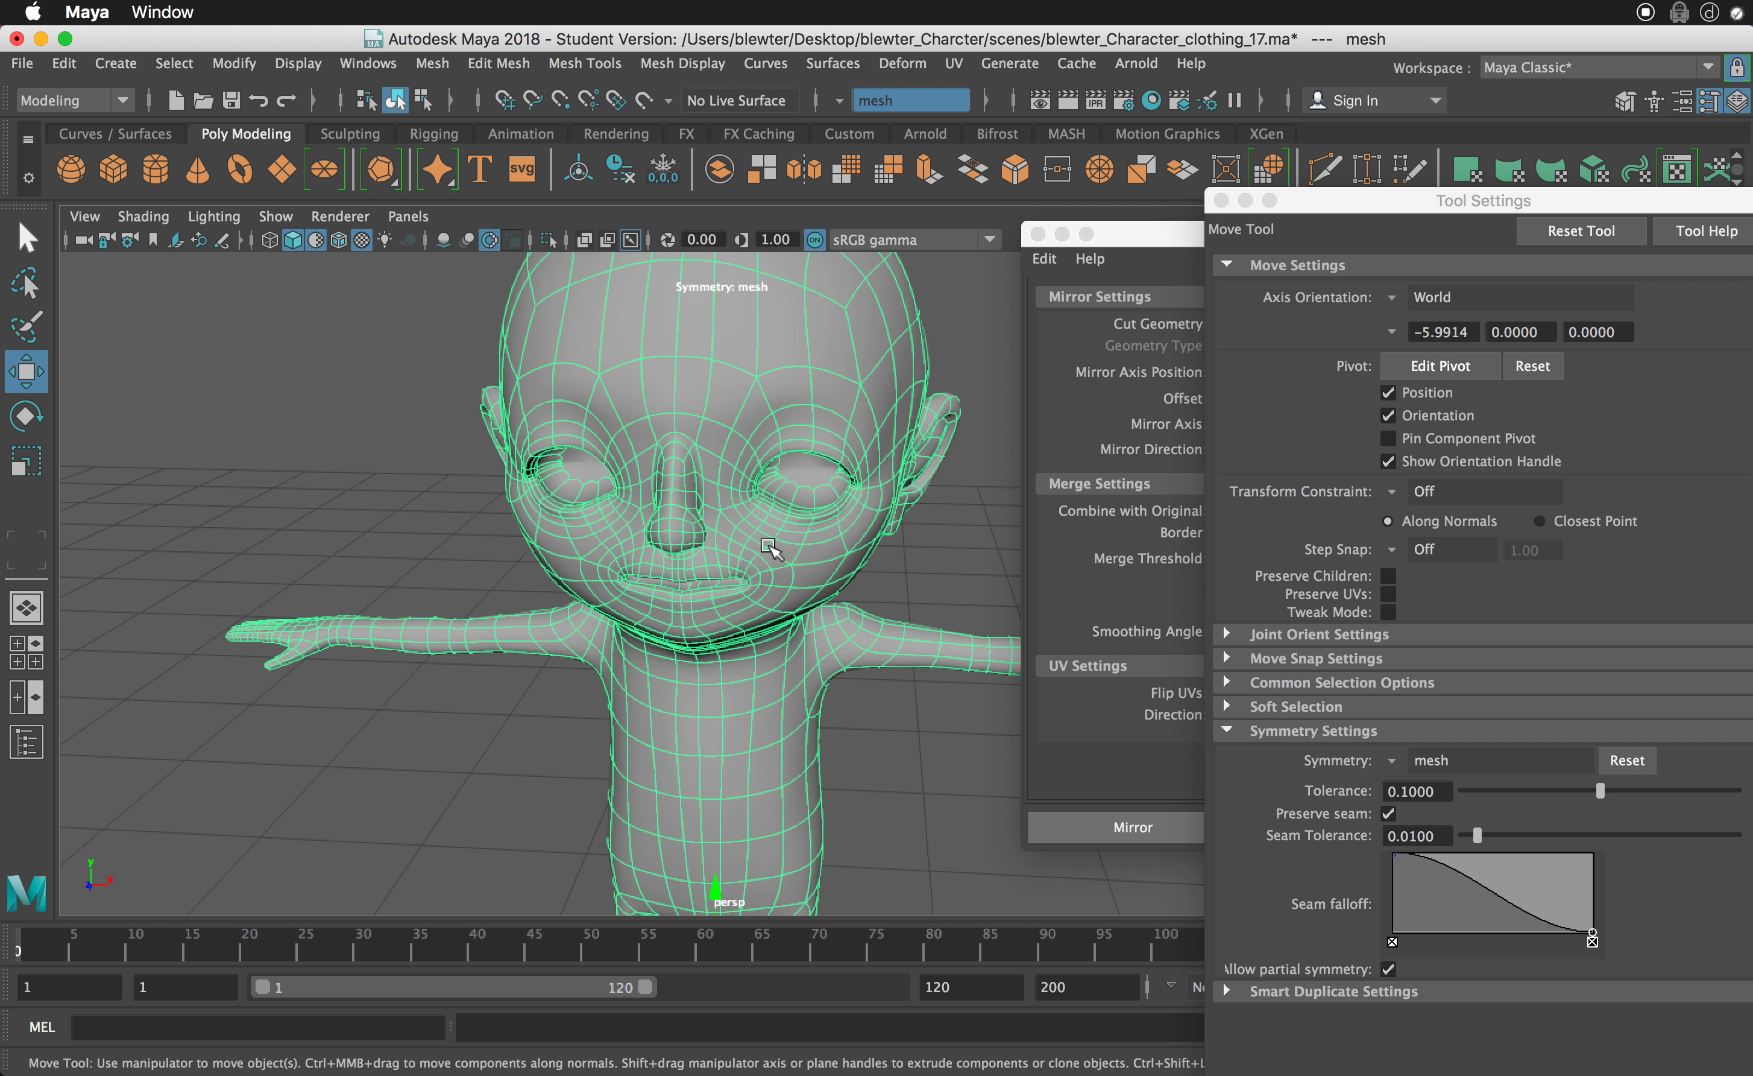
pyautogui.keyDown('alt'); pyautogui.moveTo(764, 571); pyautogui.dragTo(768, 625); pyautogui.keyUp('alt')
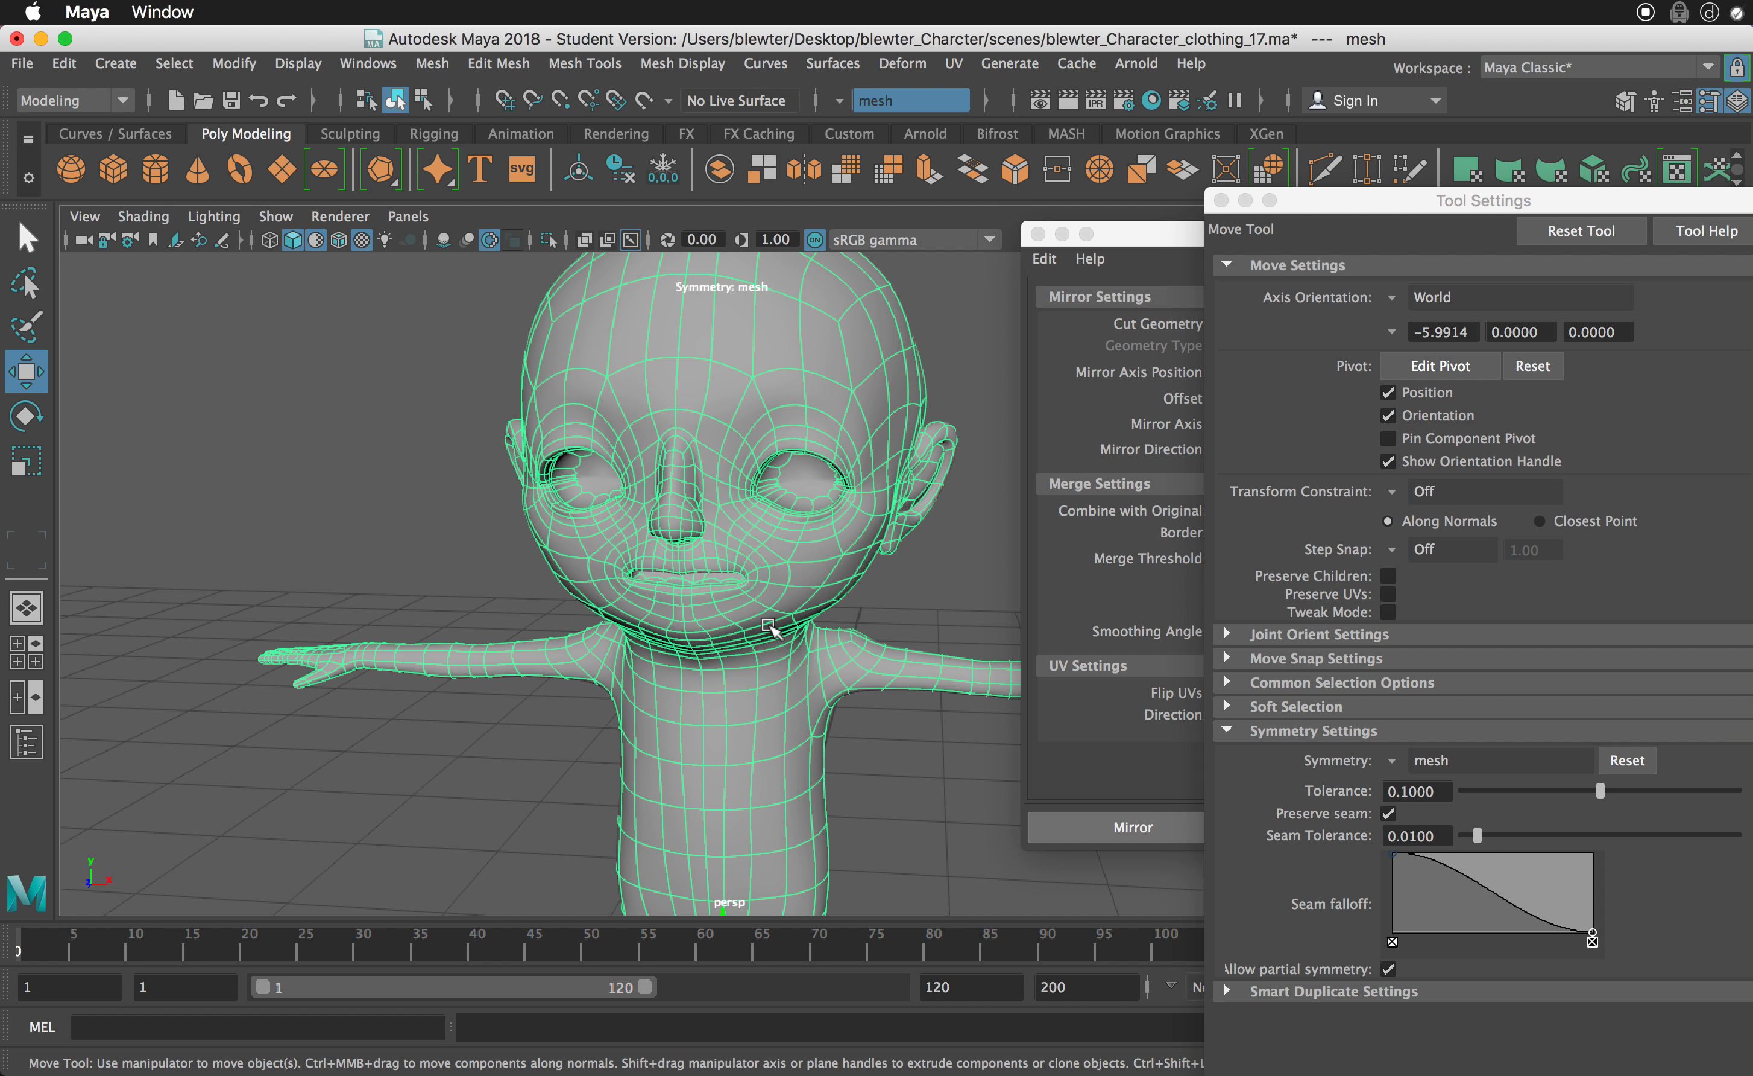